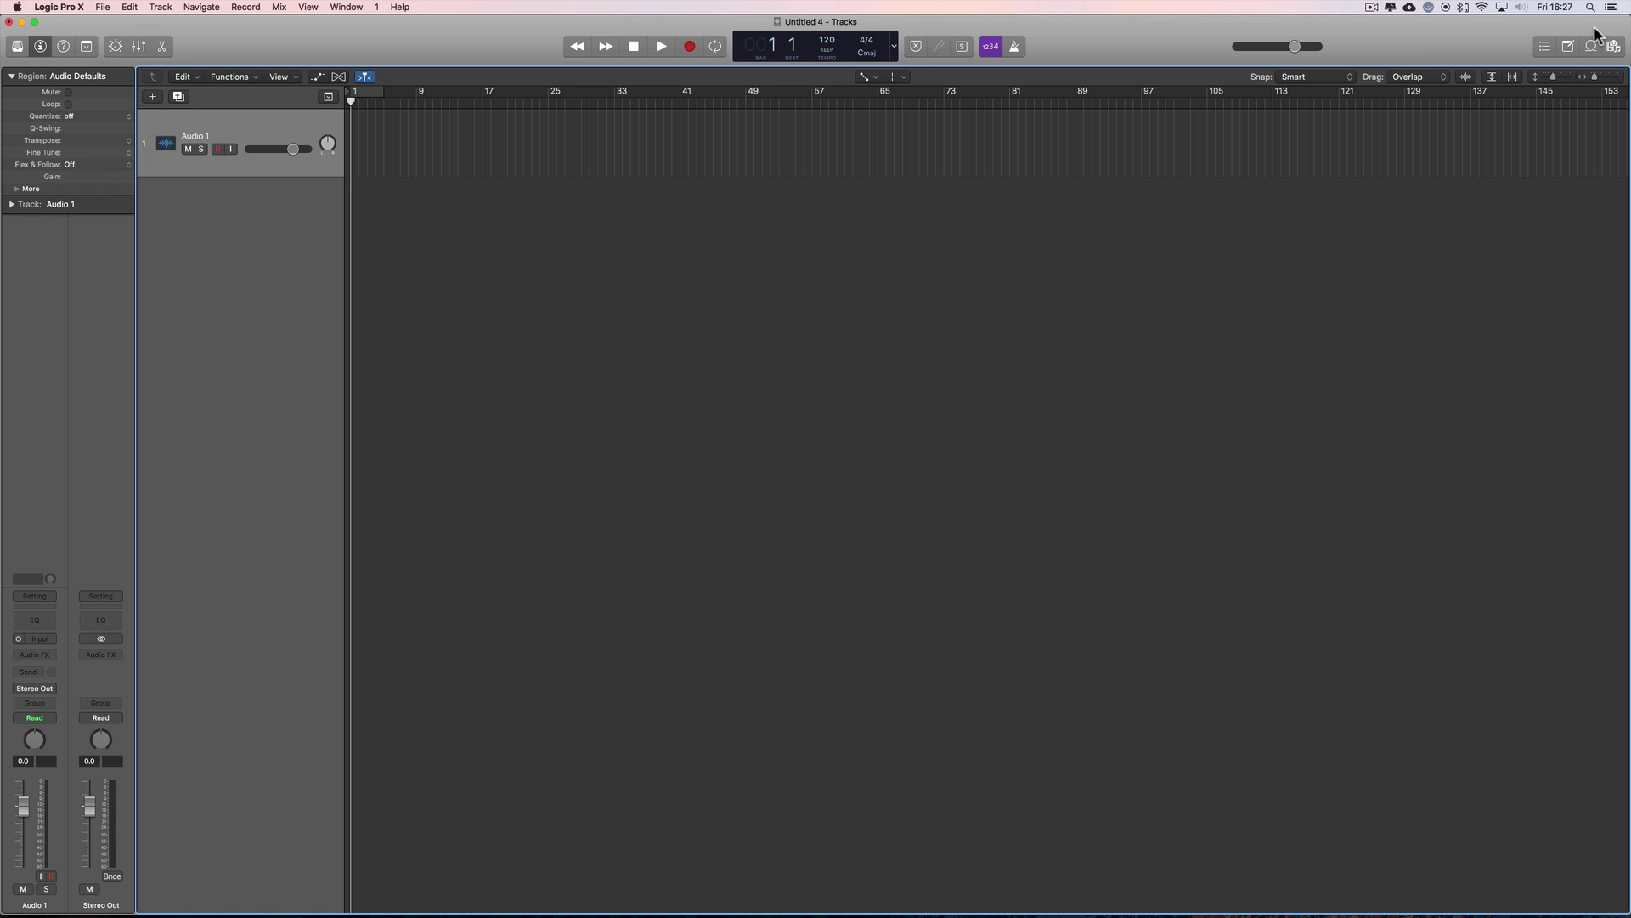
# Show the project's audio file list and look through its audio files
pyautogui.click(1614, 46)
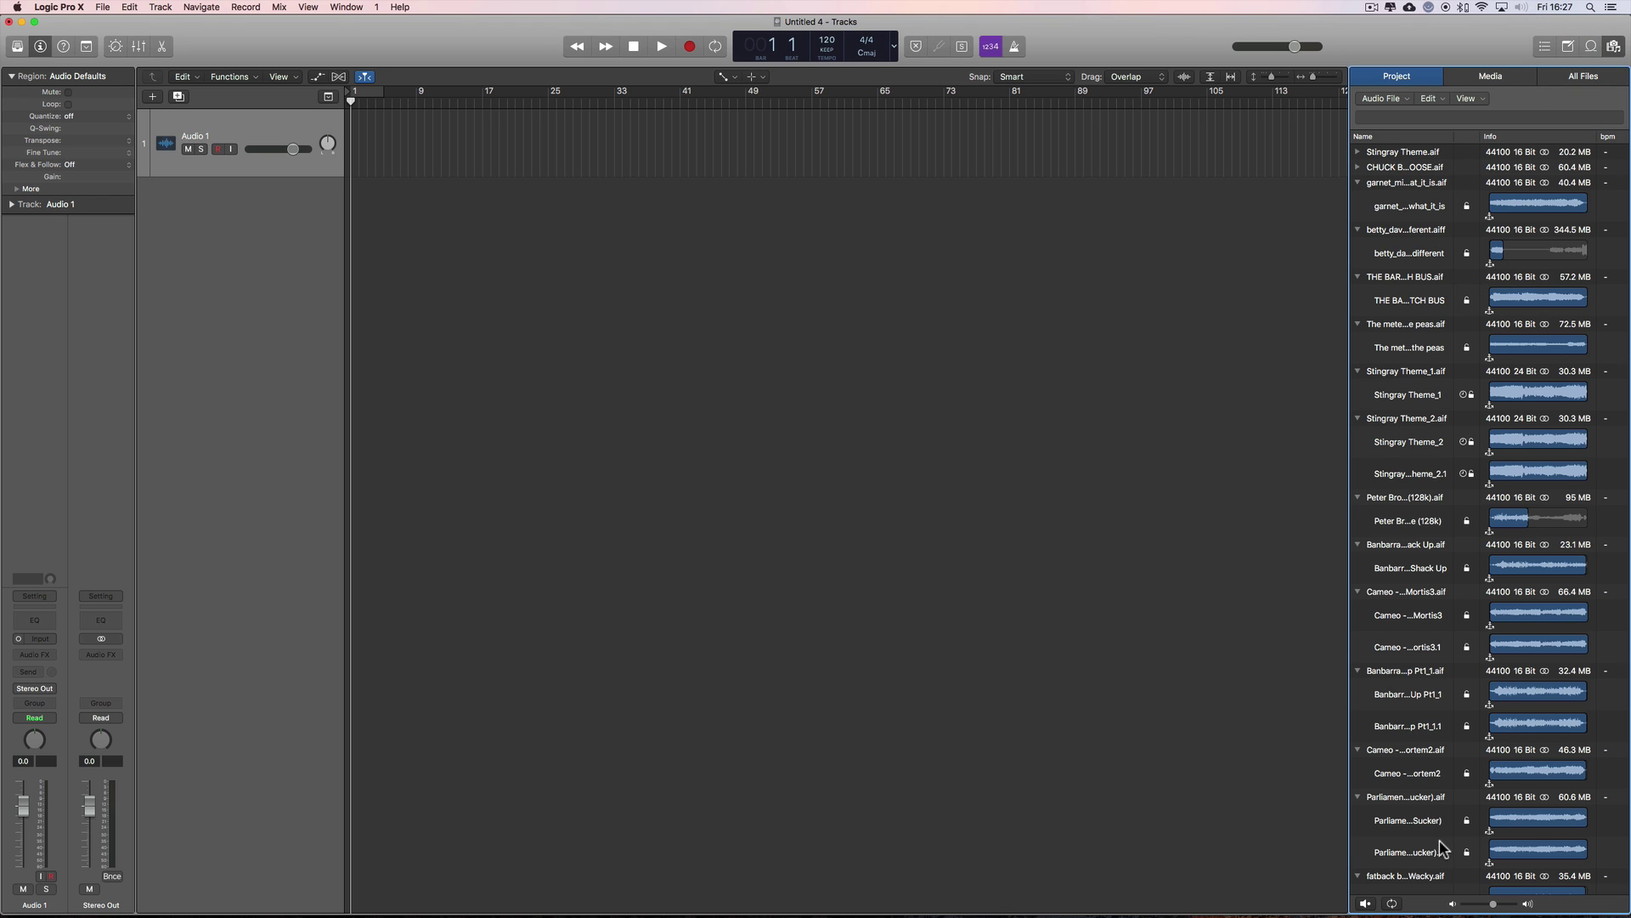
pyautogui.scroll(-15, 1441, 847)
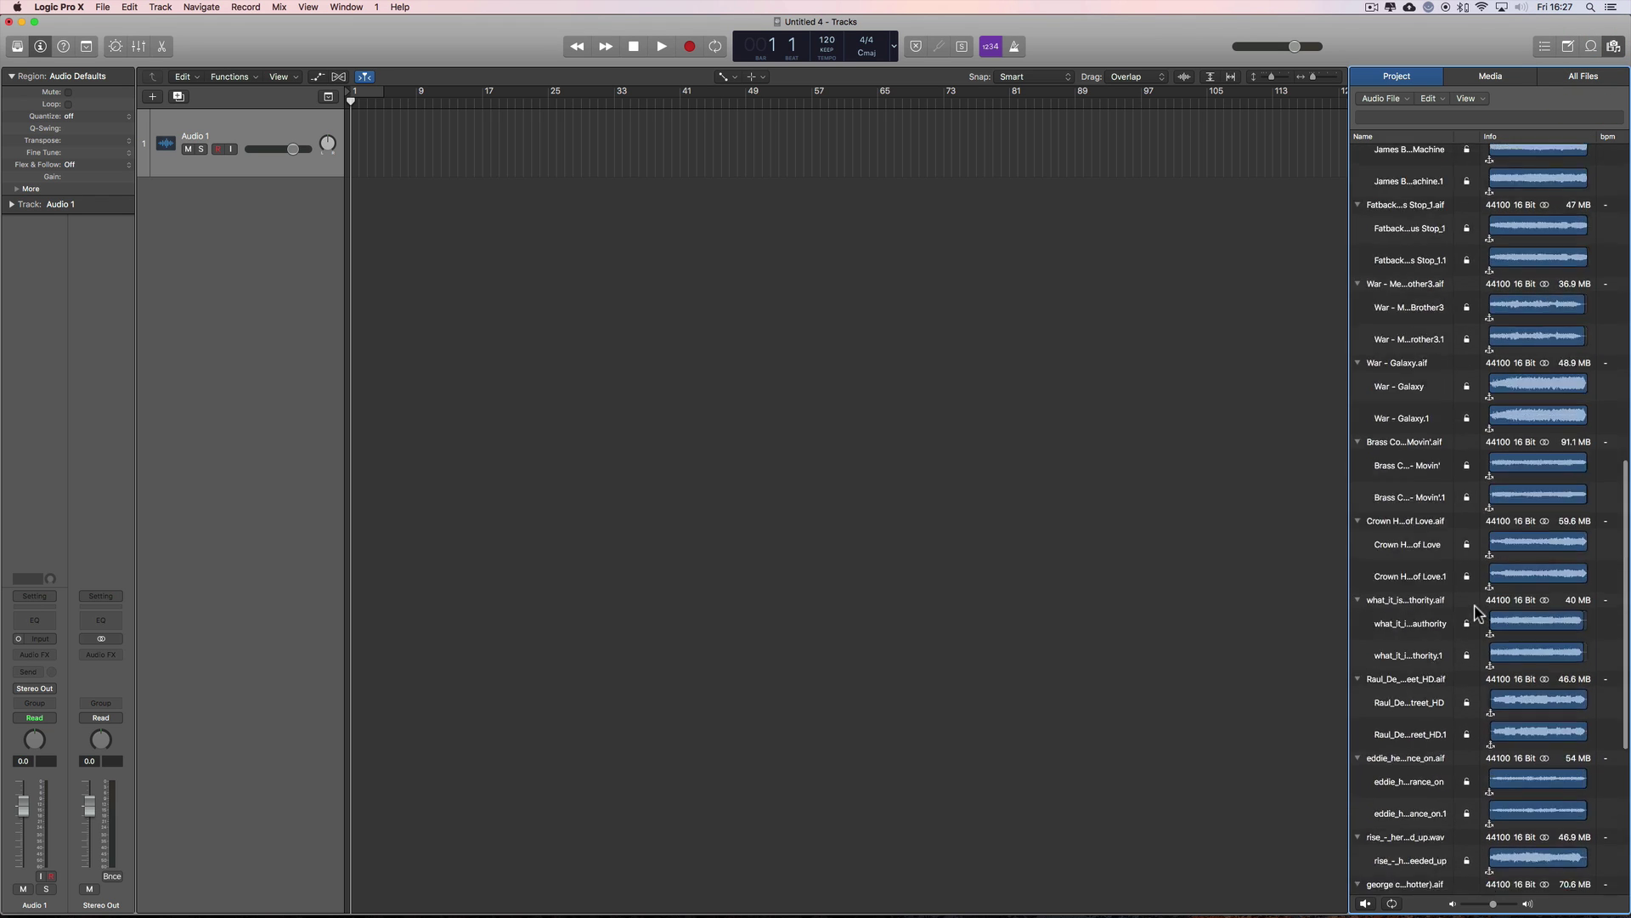
pyautogui.scroll(-8, 1476, 610)
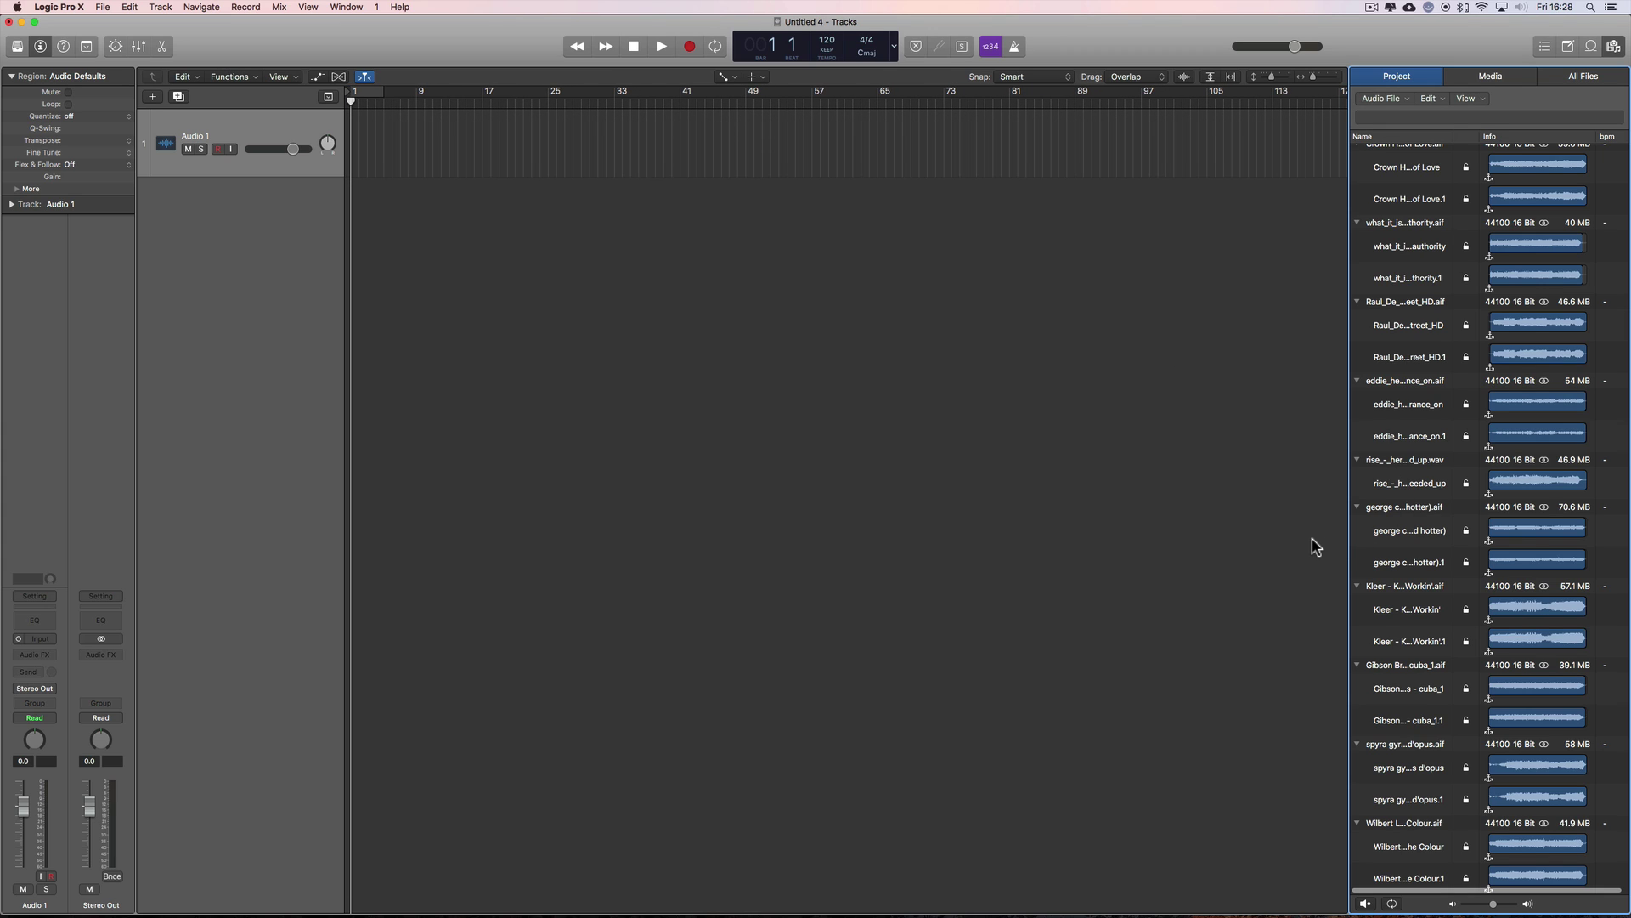
# Switch the control bar display to Custom and view the available project tempo modes
pyautogui.click(895, 51)
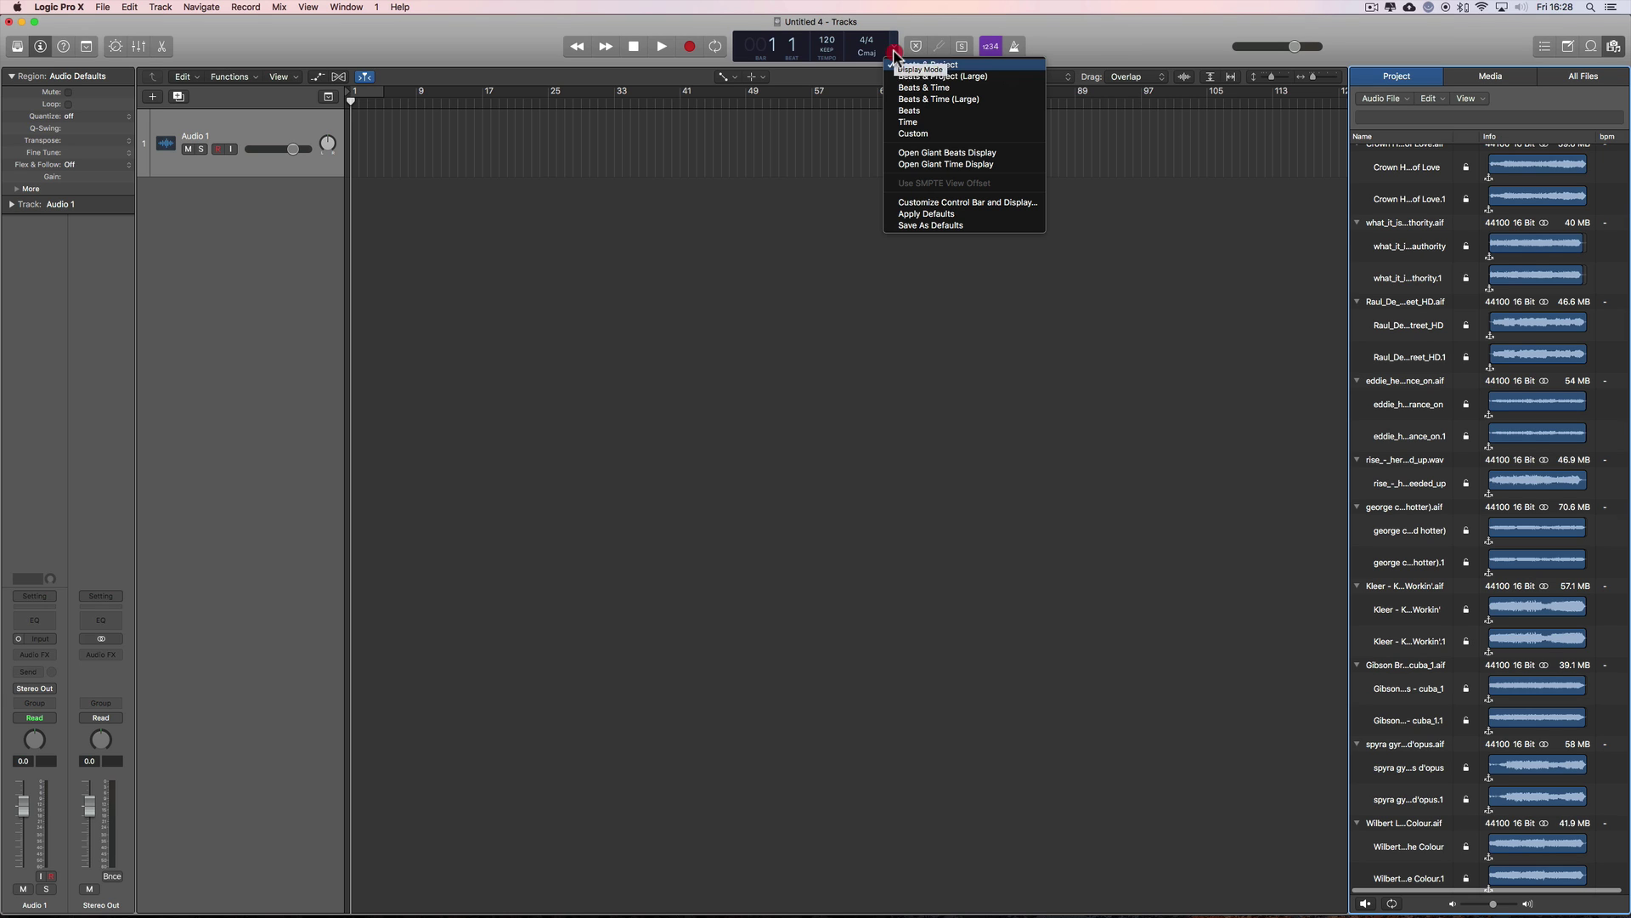
pyautogui.click(914, 133)
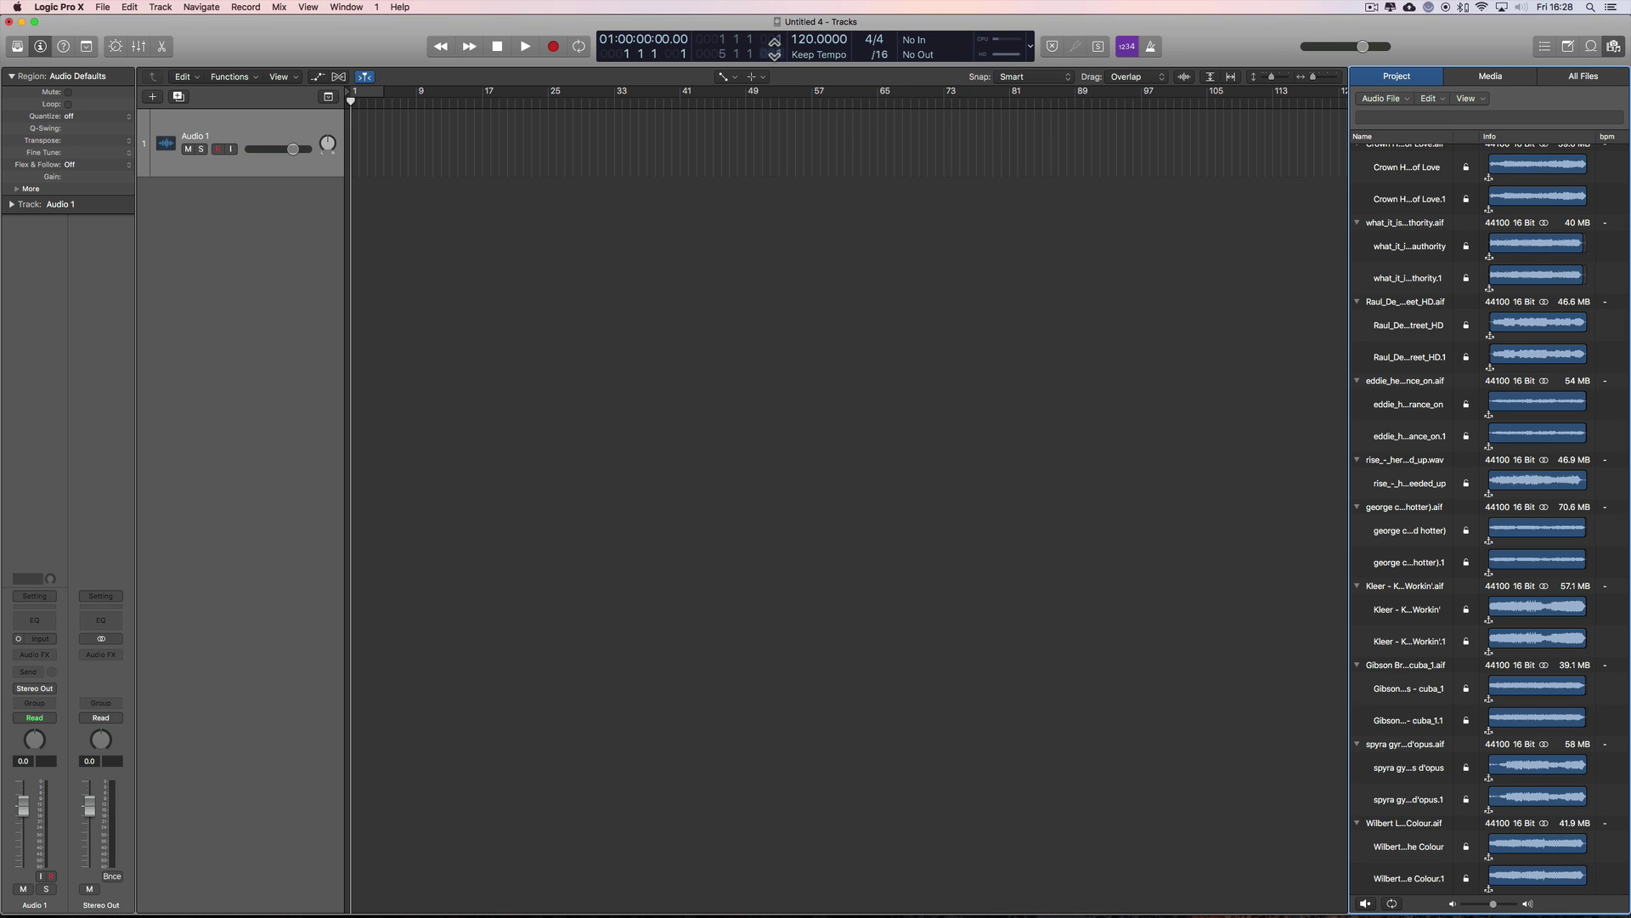
pyautogui.click(820, 56)
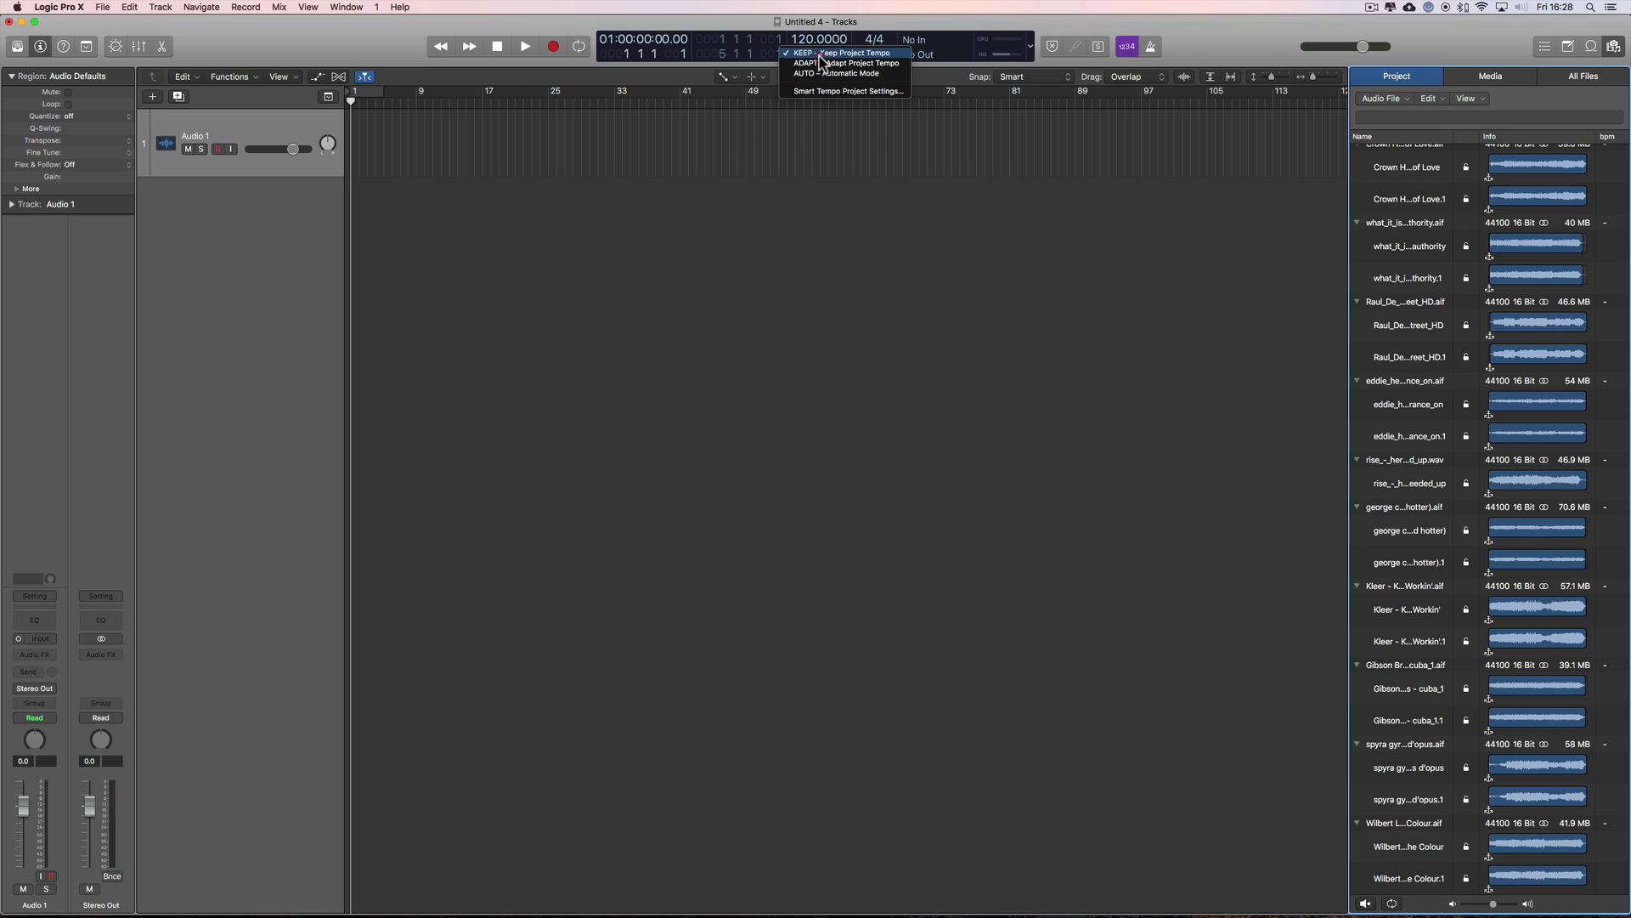
pyautogui.click(903, 25)
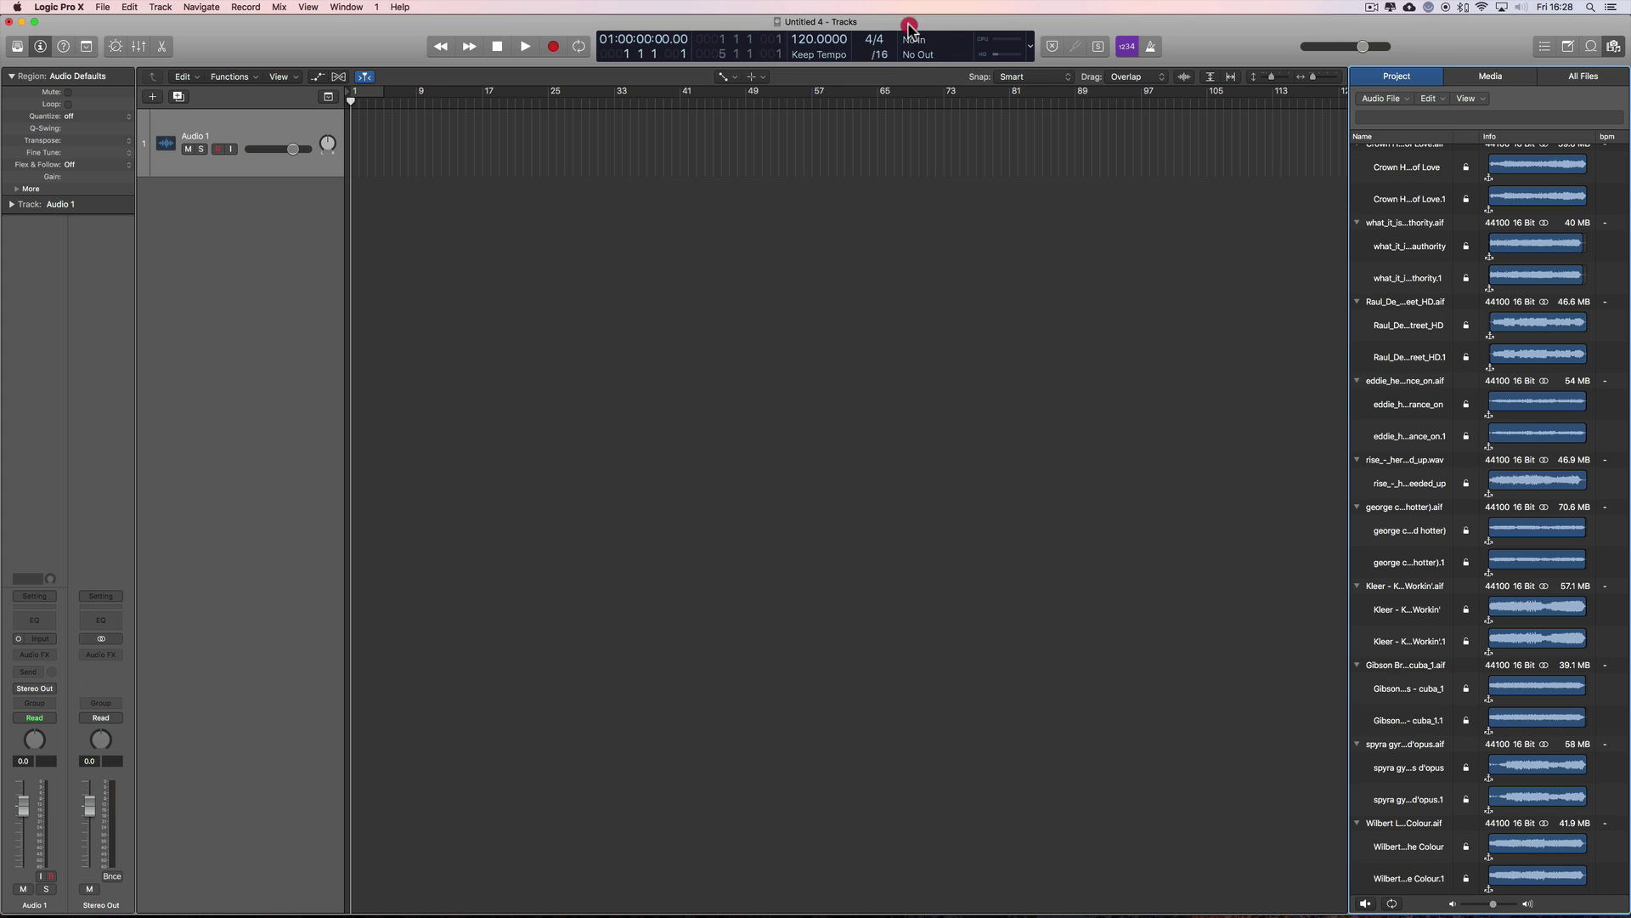
# Show the global tracks, and in the Smart Tempo project settings set imported audio files to On + Align Bars
pyautogui.click(328, 97)
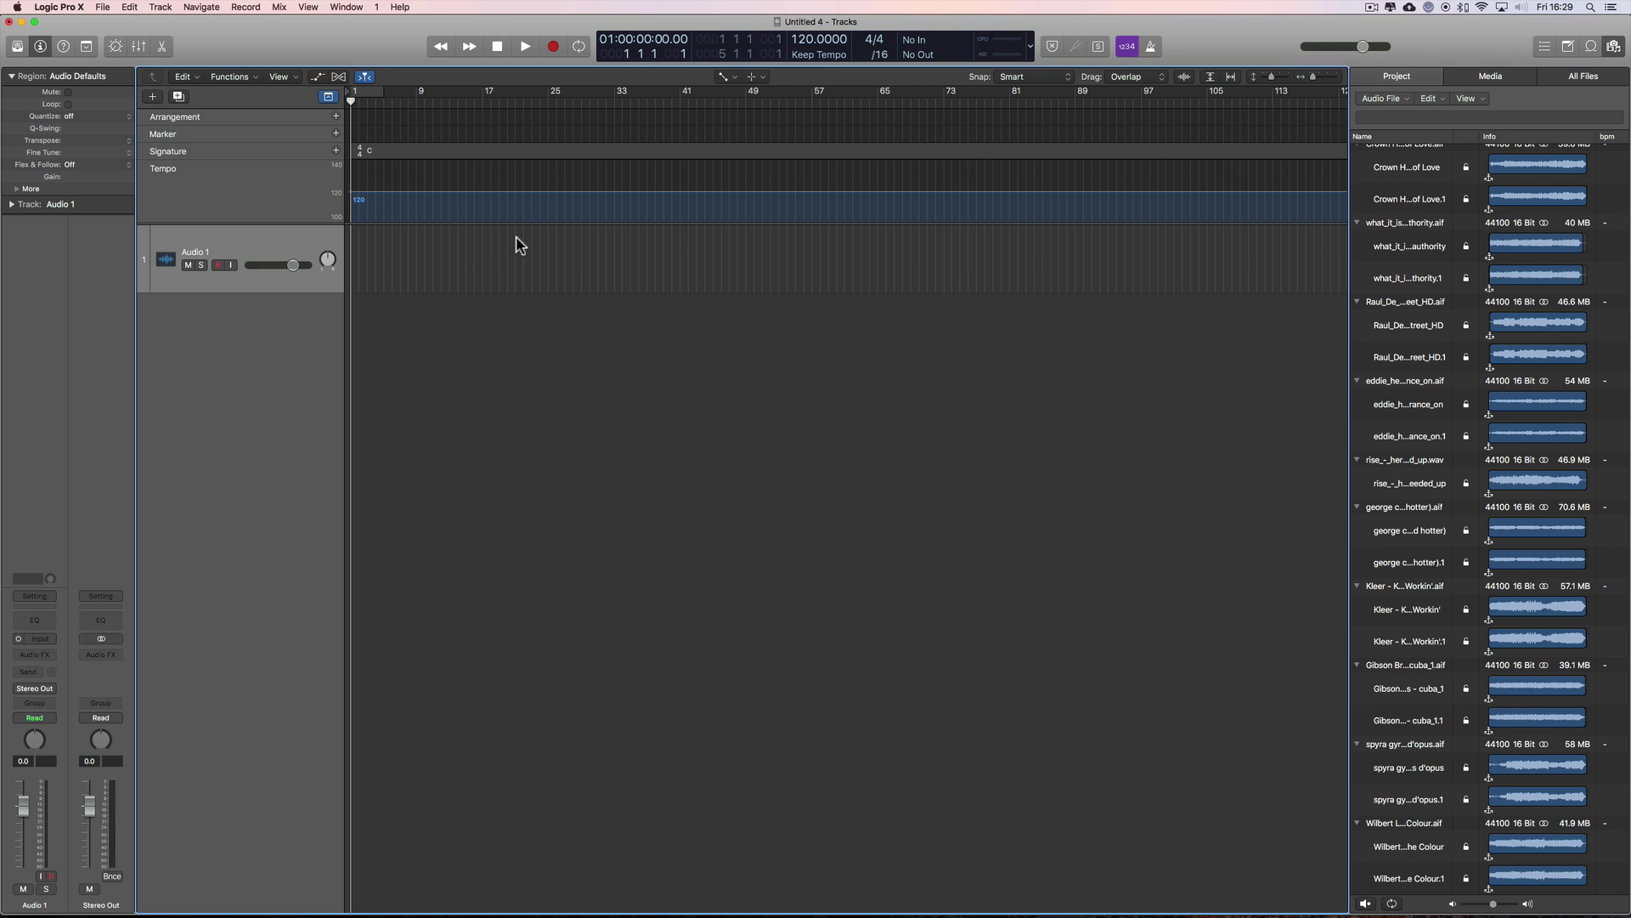
pyautogui.click(103, 8)
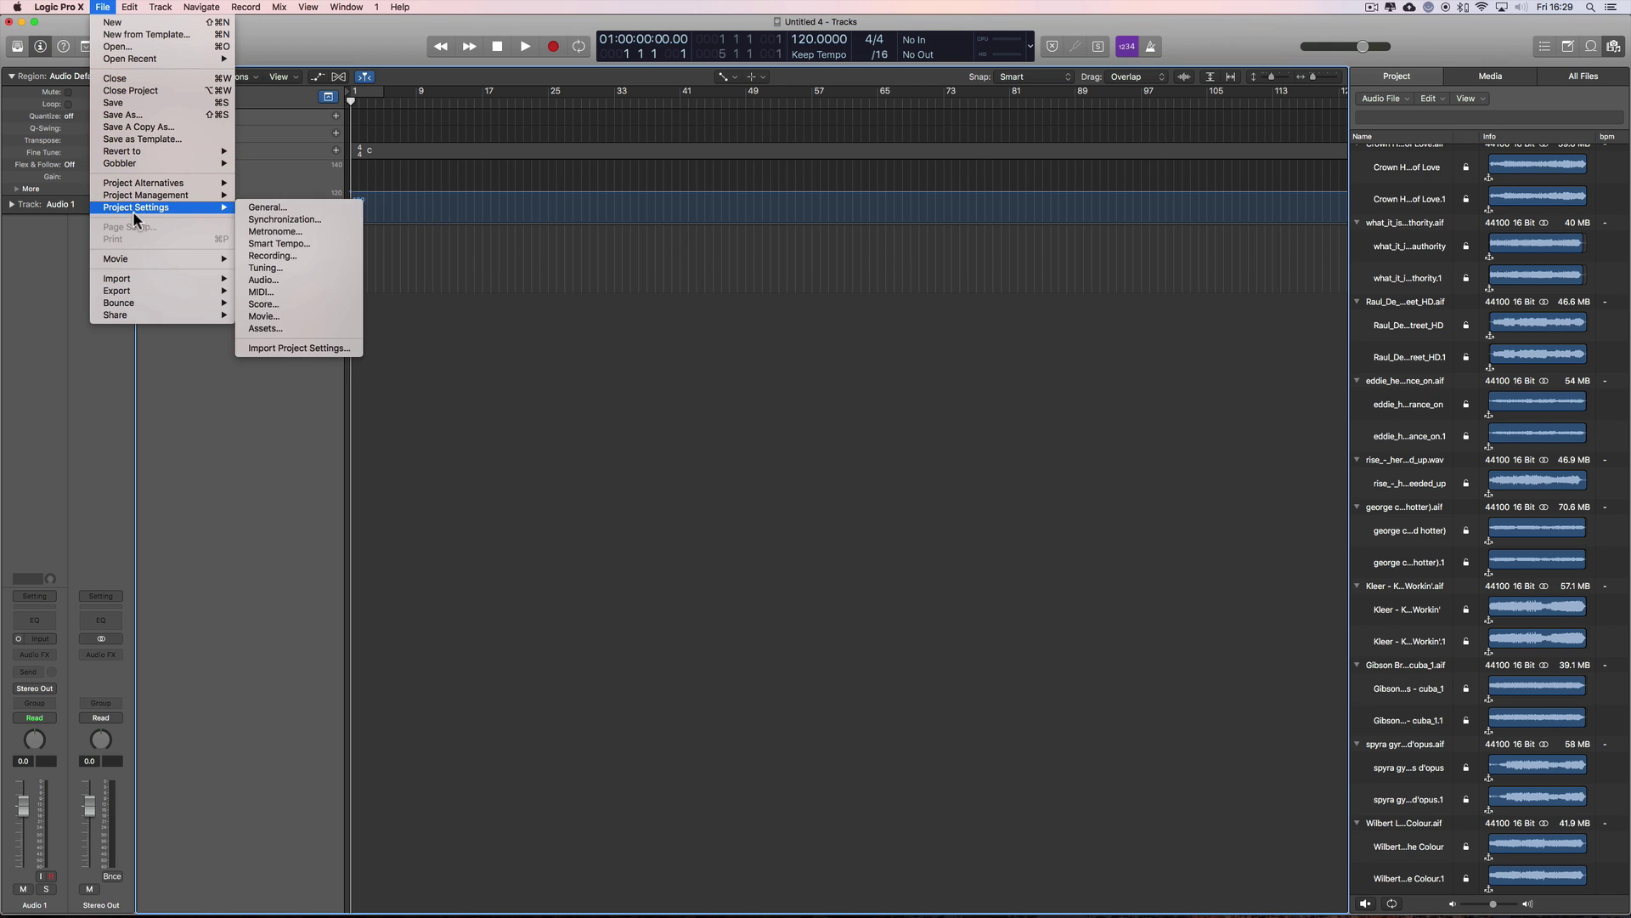
pyautogui.moveTo(145, 207)
pyautogui.click(259, 208)
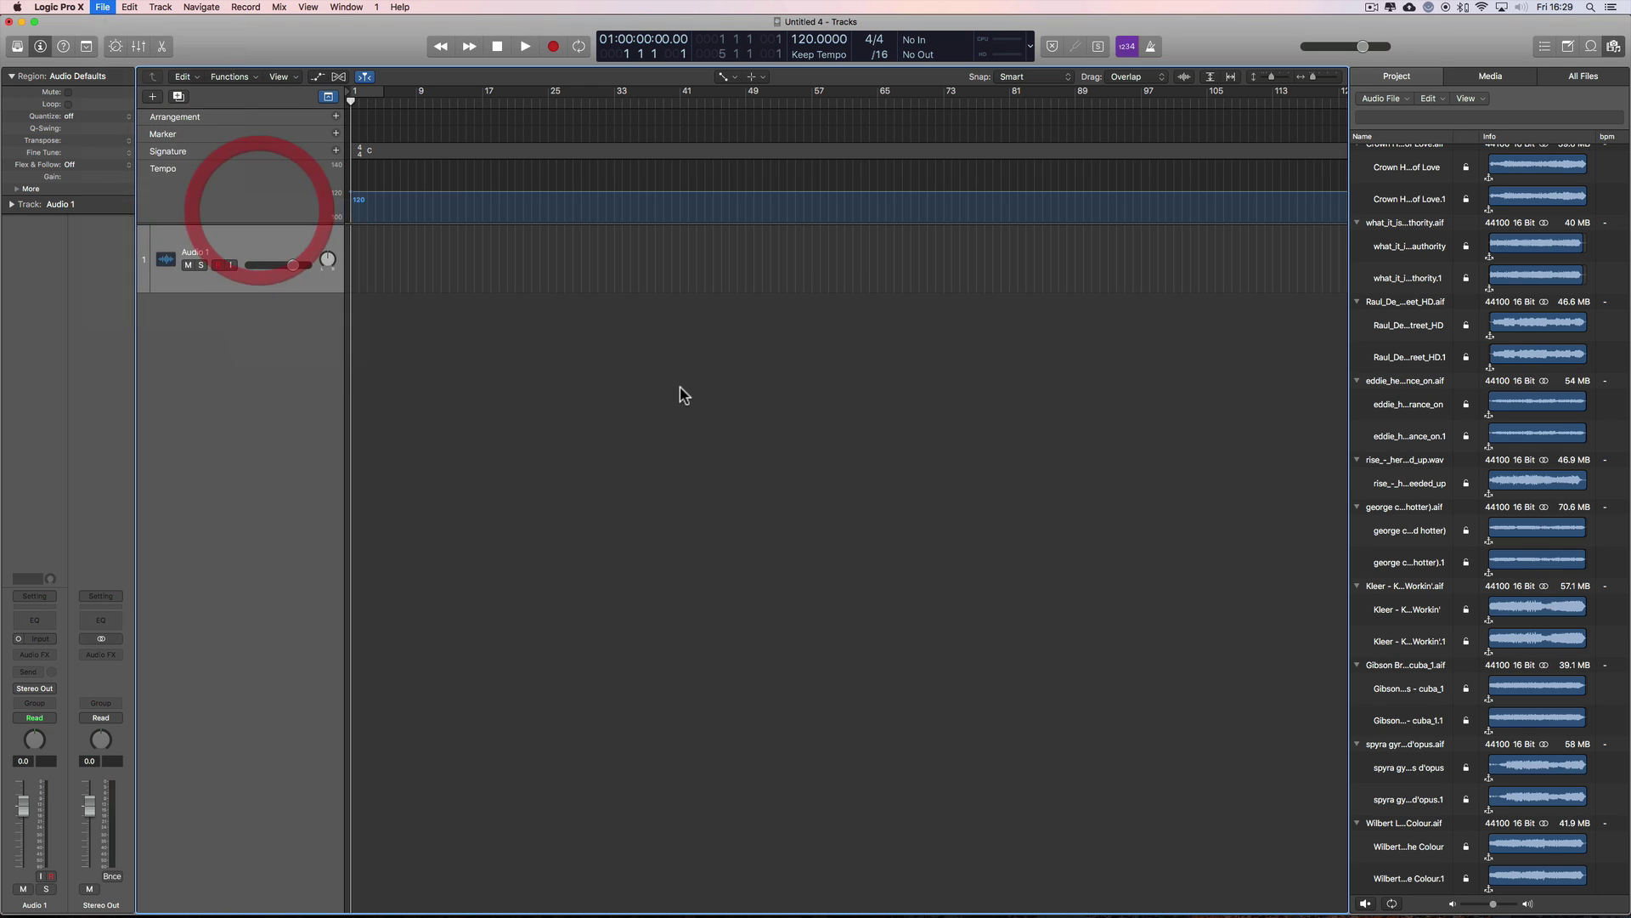
pyautogui.click(742, 389)
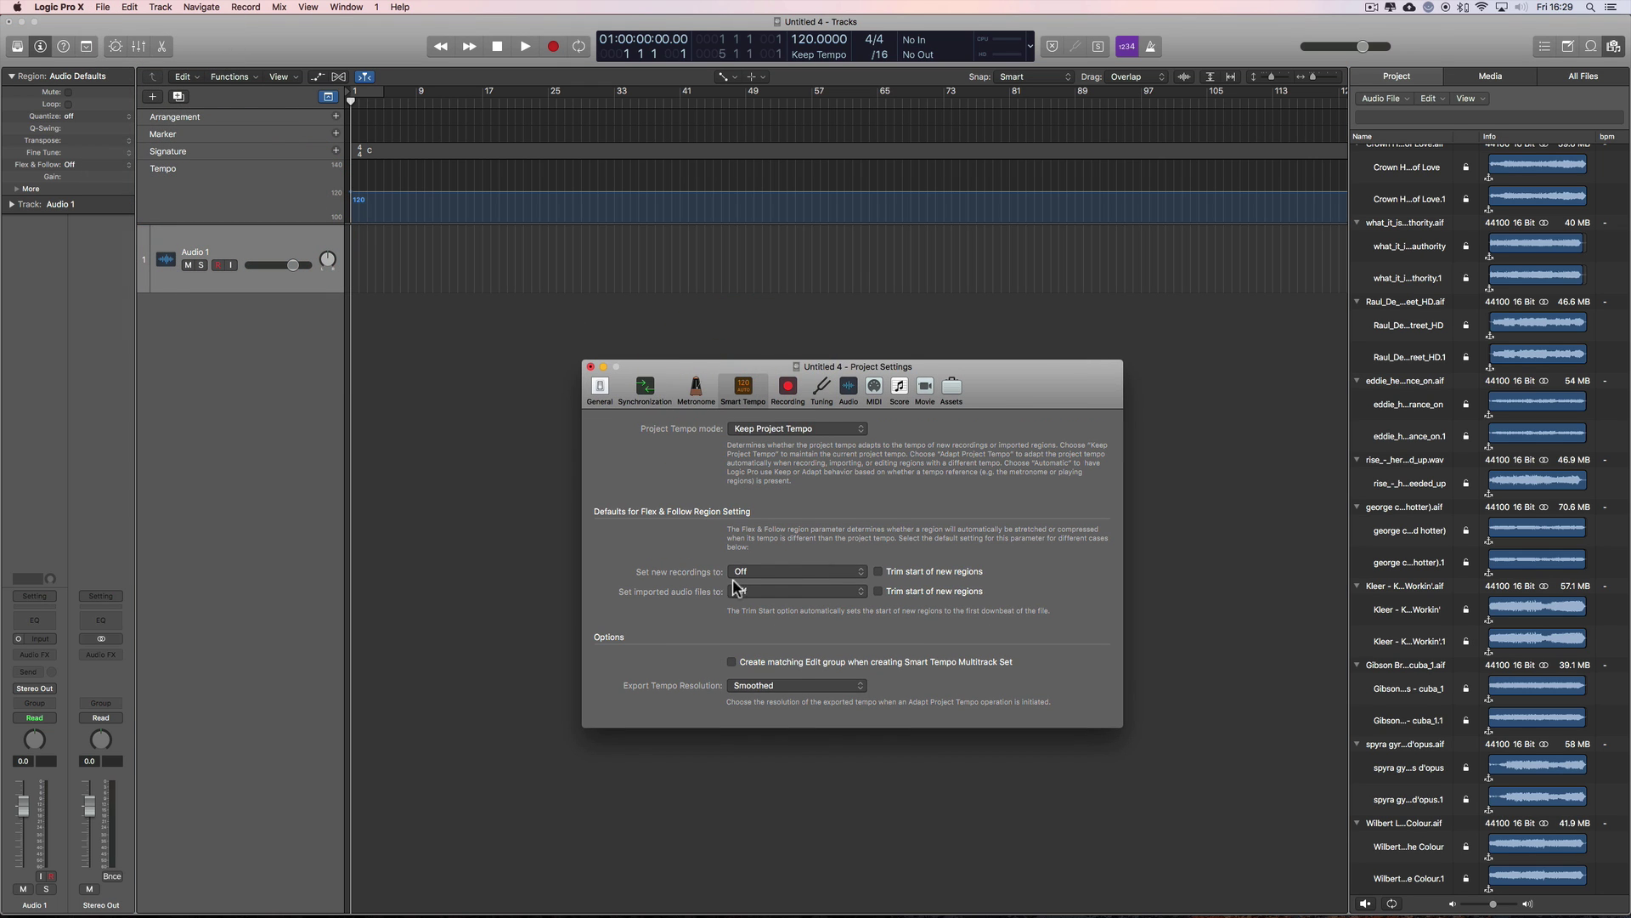
pyautogui.click(748, 590)
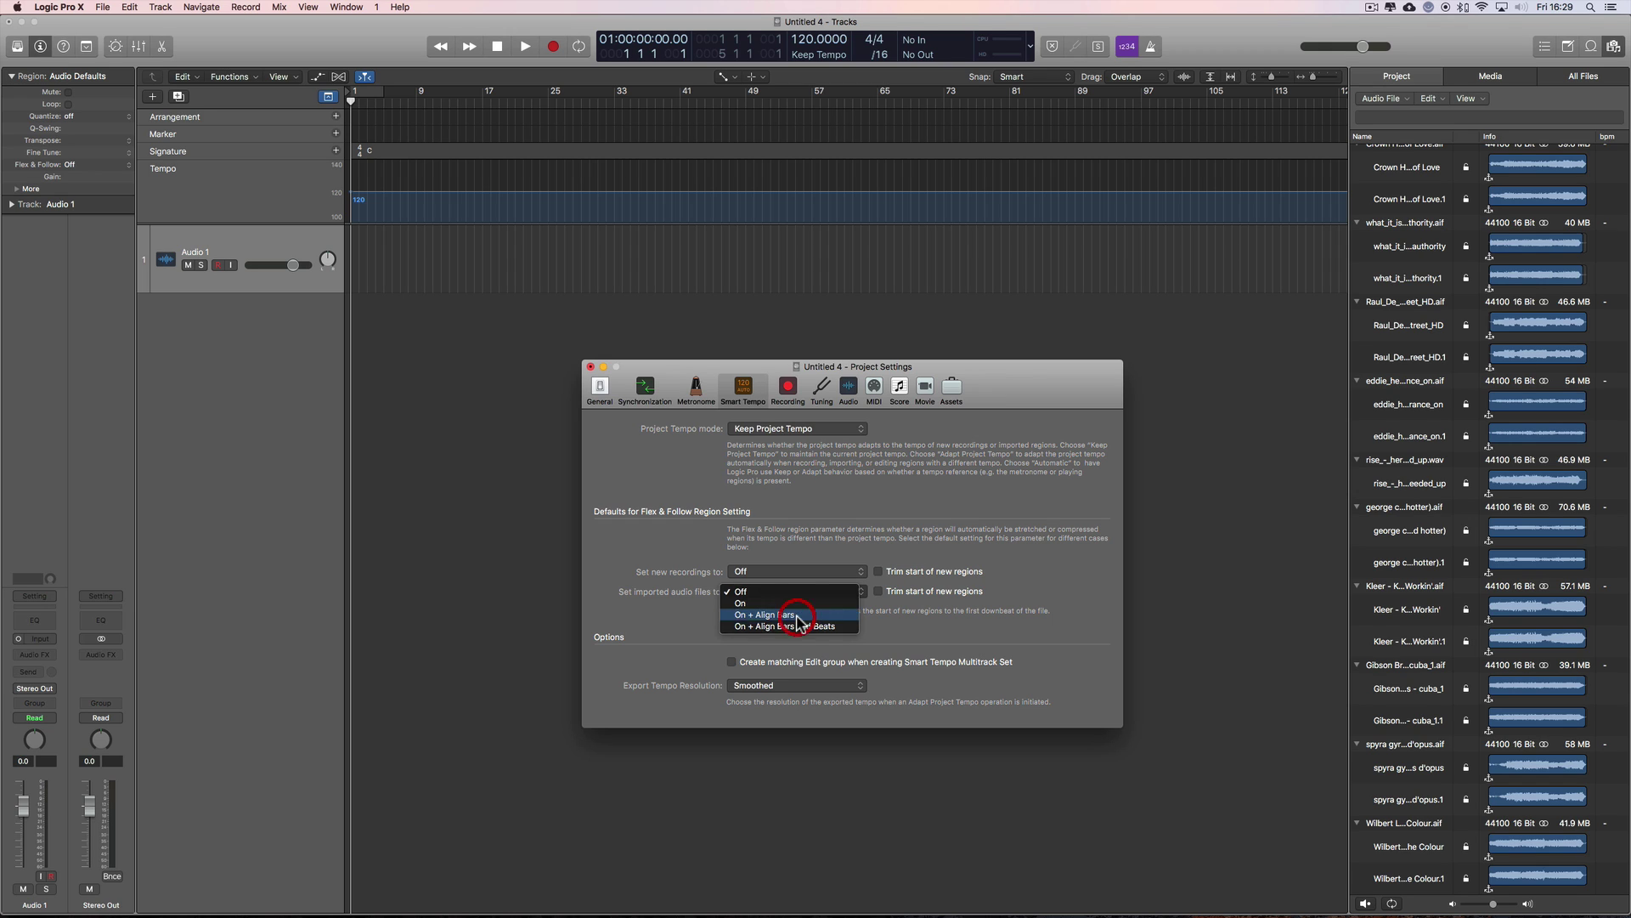
pyautogui.click(797, 616)
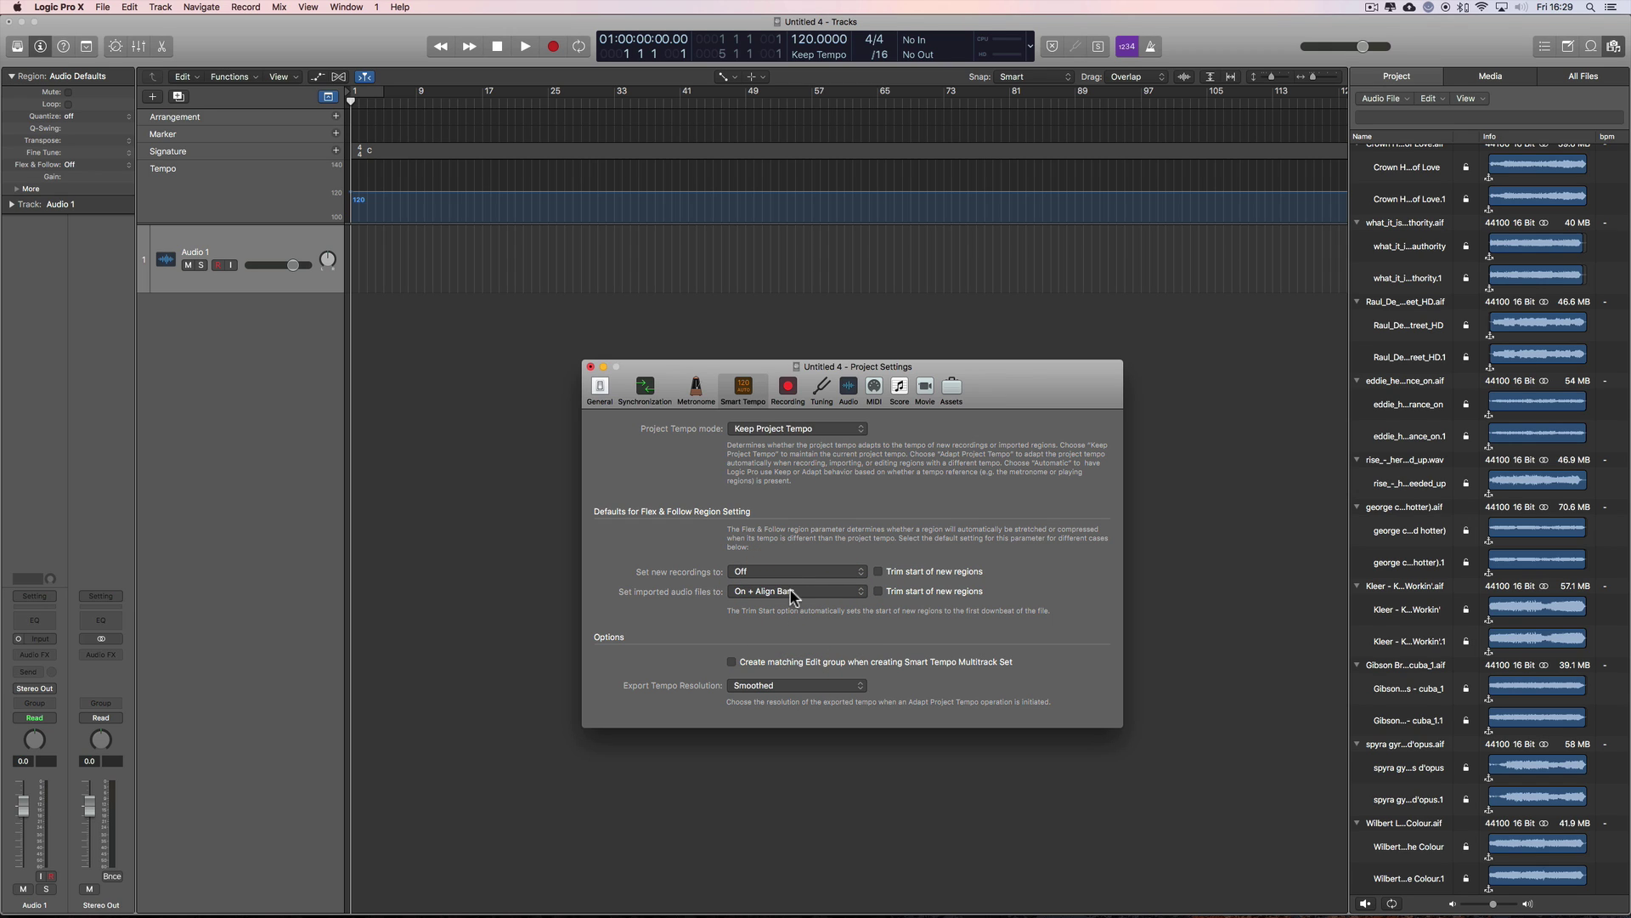
pyautogui.click(792, 594)
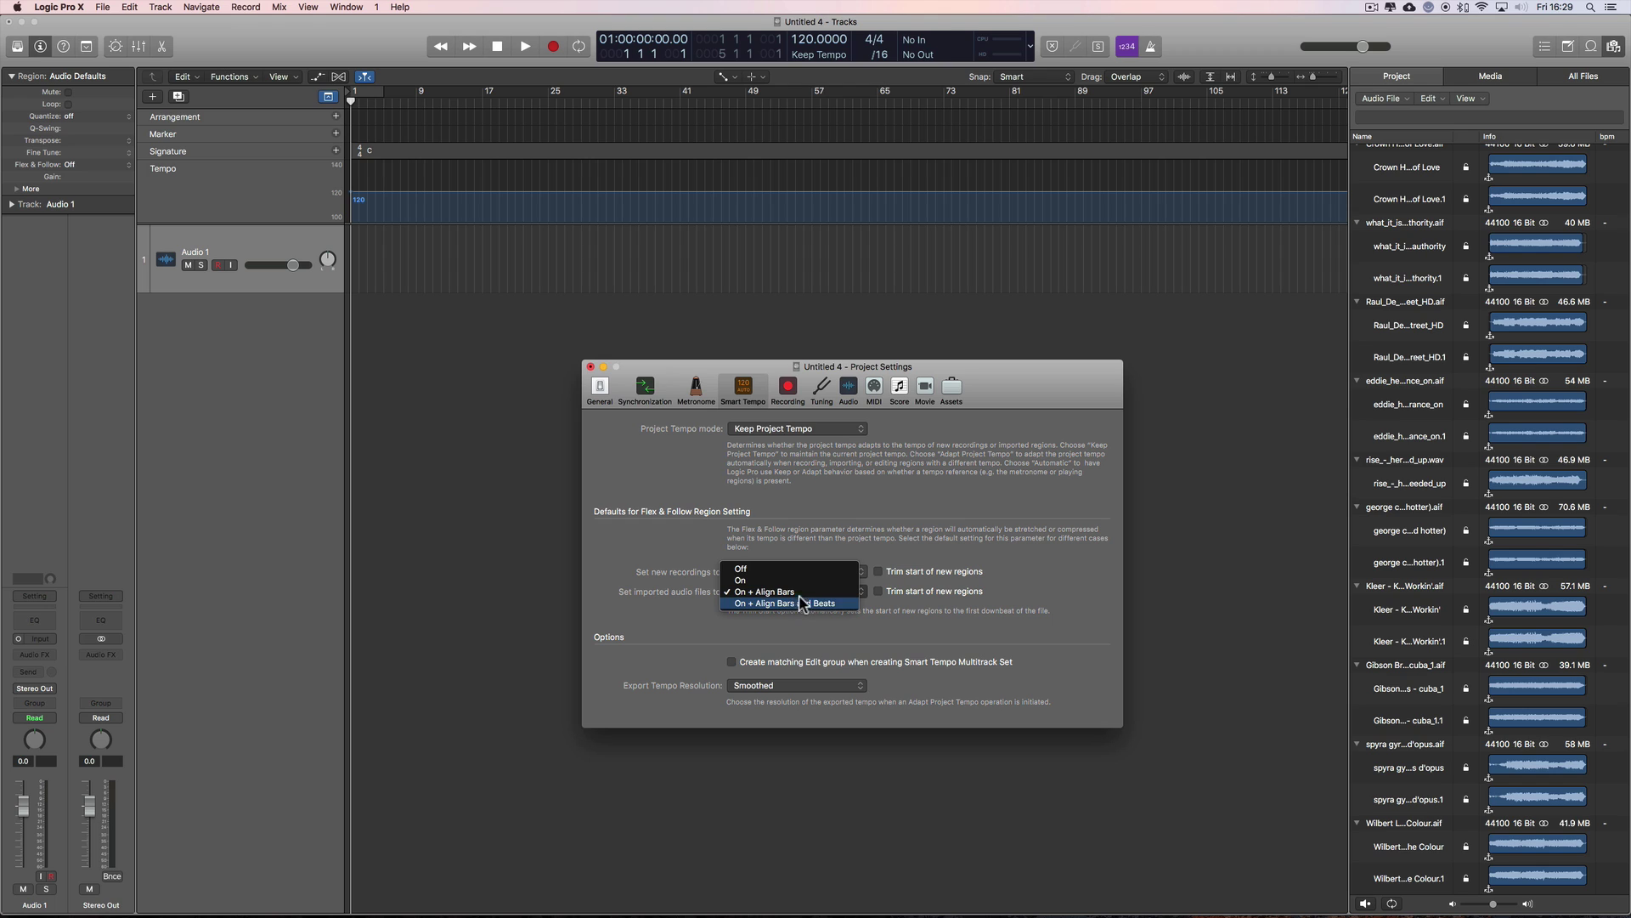
pyautogui.click(820, 559)
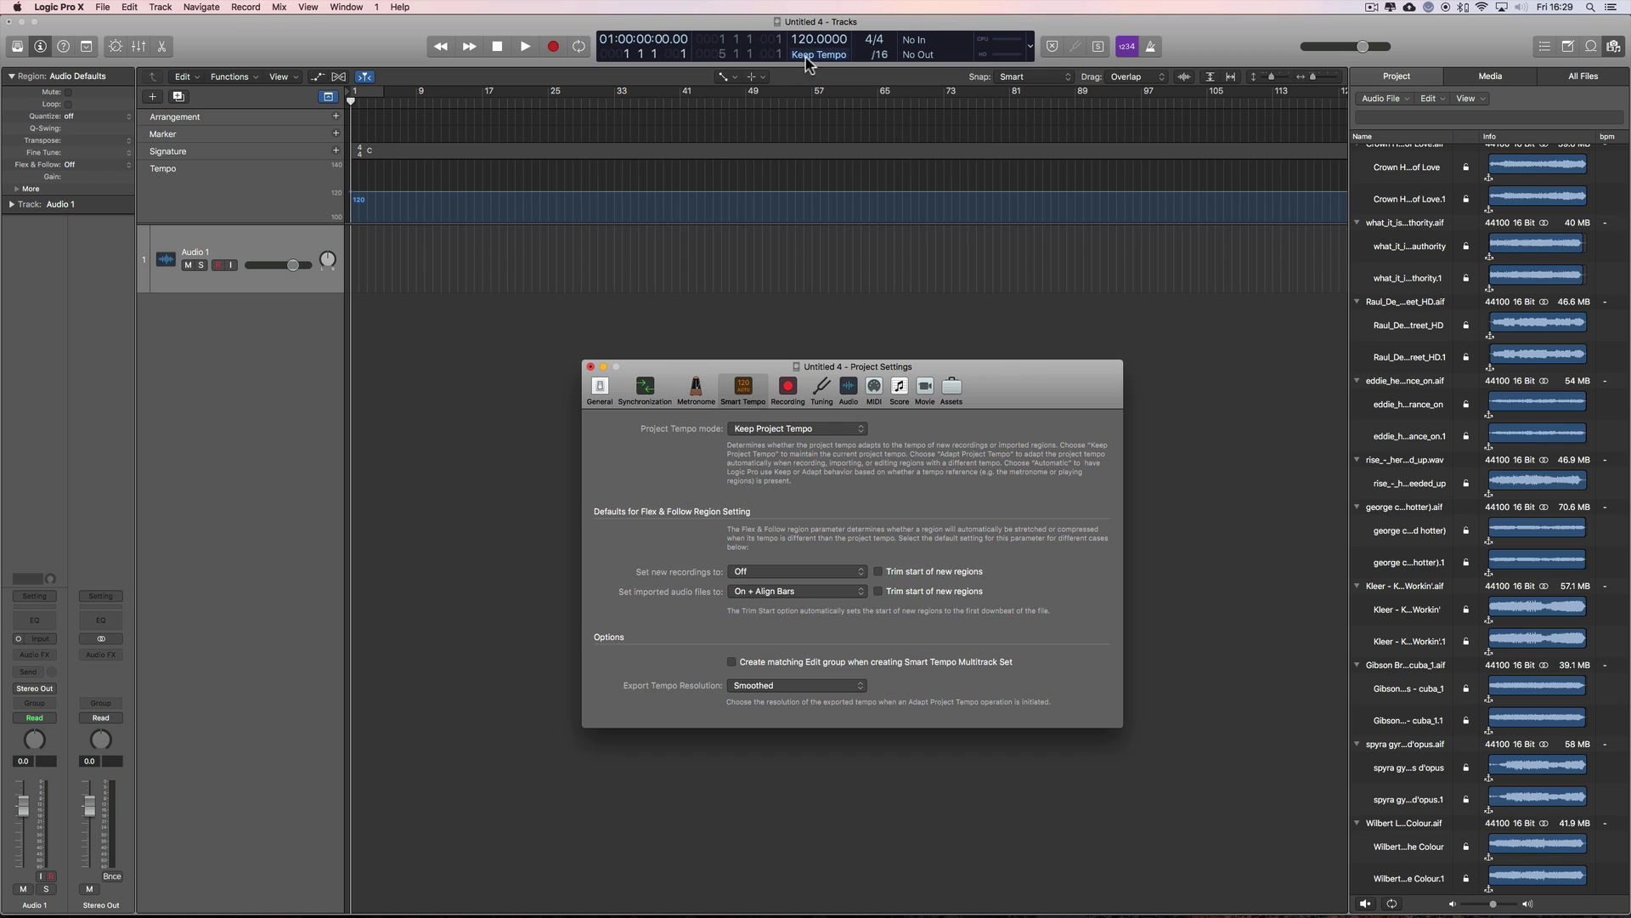
pyautogui.click(591, 368)
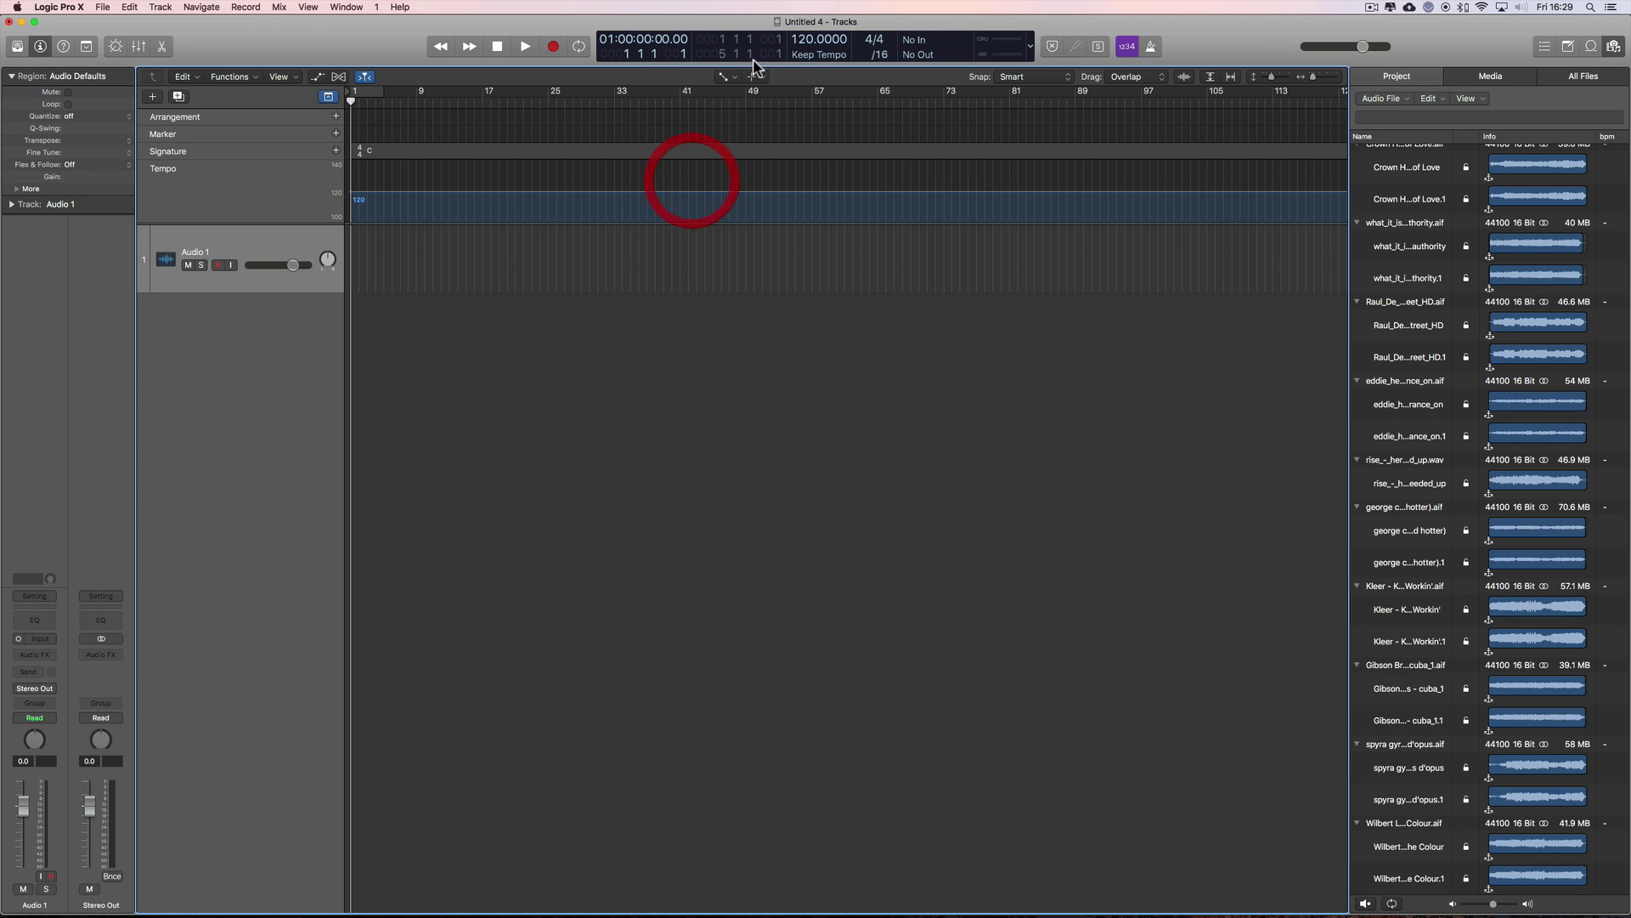
# Set the project tempo to 126 and add Raul_De_Souza_-_Jump_Street_HD to Audio 1 near bar 5 without importing its tempo information
pyautogui.moveTo(809, 36)
pyautogui.mouseDown()
pyautogui.moveTo(810, 12)
pyautogui.moveTo(812, 31)
pyautogui.mouseUp()
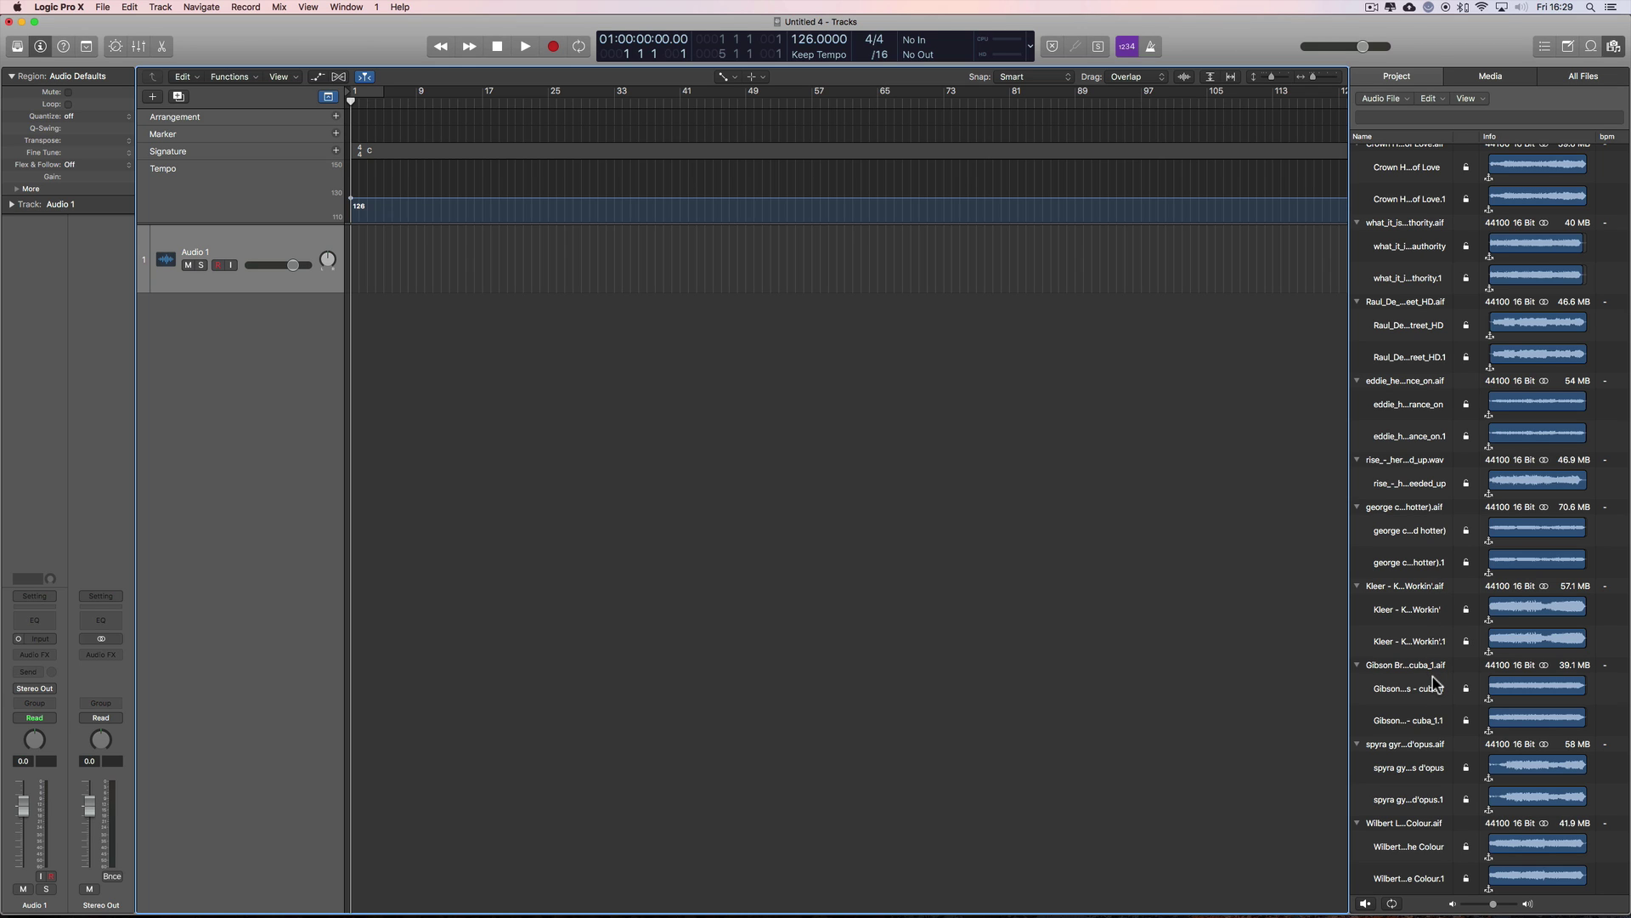
pyautogui.scroll(-2, 1431, 680)
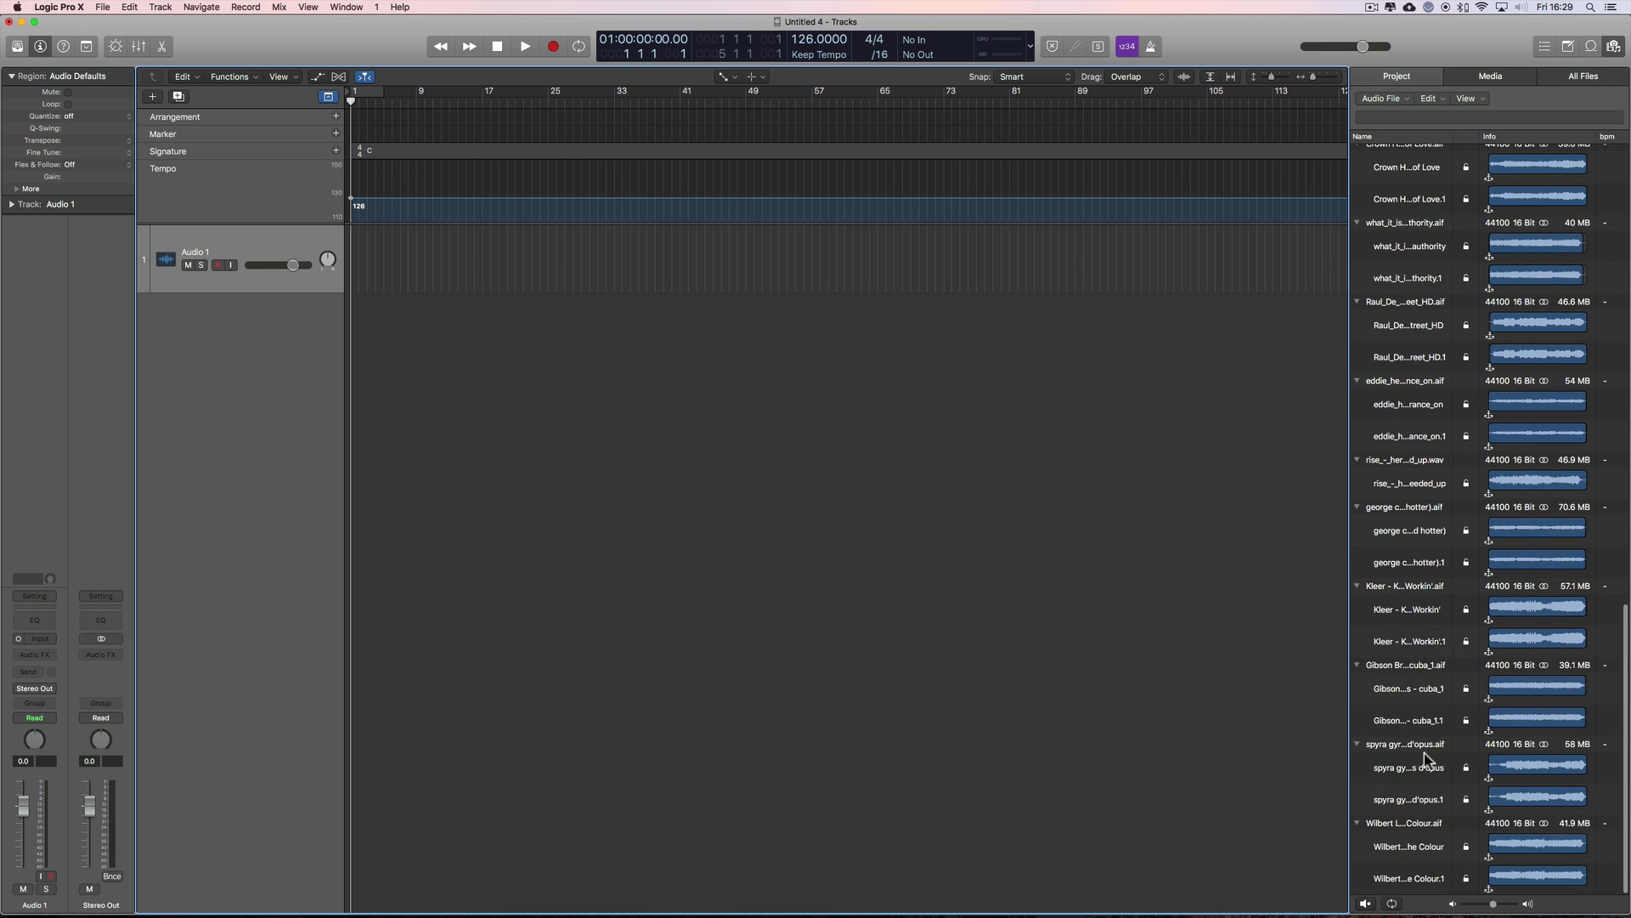
pyautogui.moveTo(1431, 334); pyautogui.dragTo(384, 252)
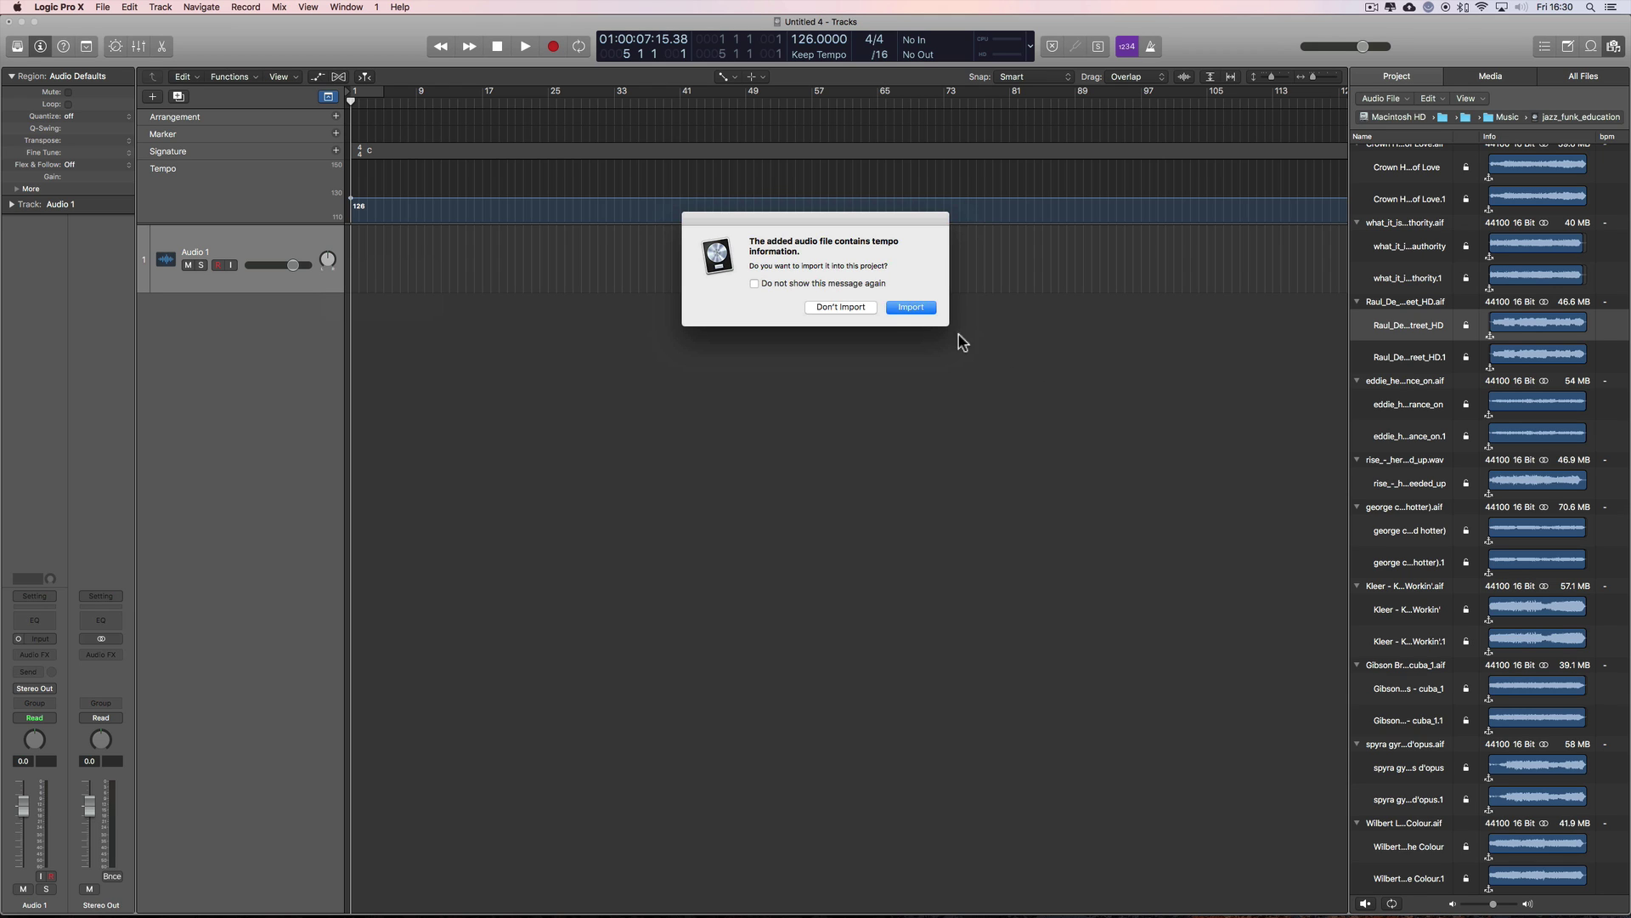
pyautogui.click(860, 307)
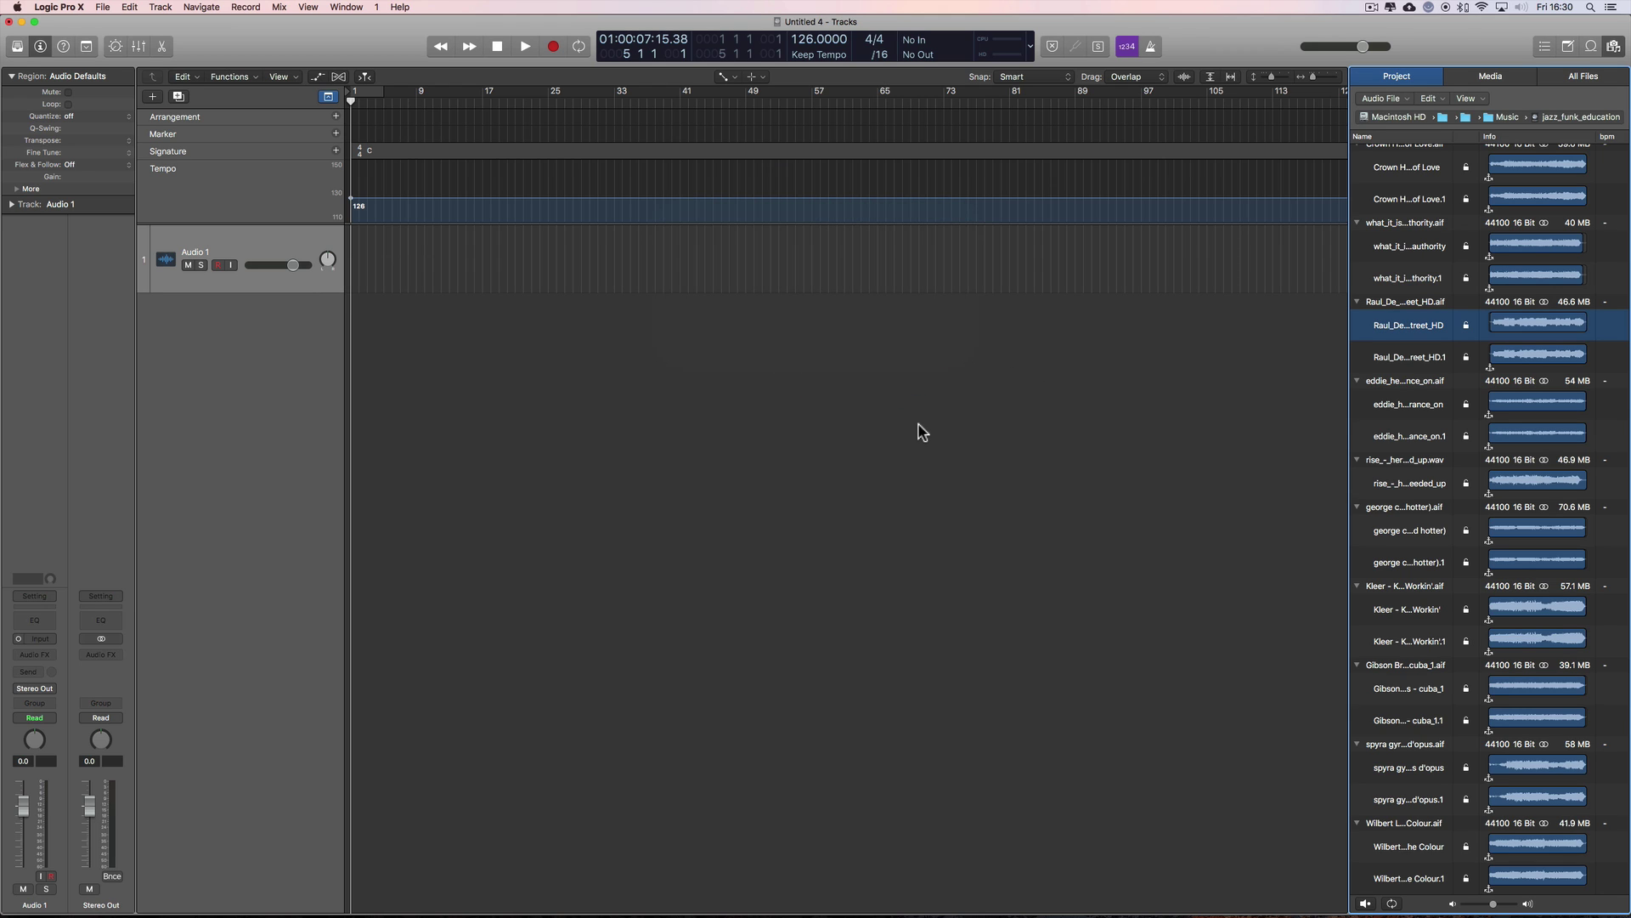
# Turn on the metronome and play the song region from bar 8
pyautogui.click(1150, 46)
pyautogui.click(408, 101)
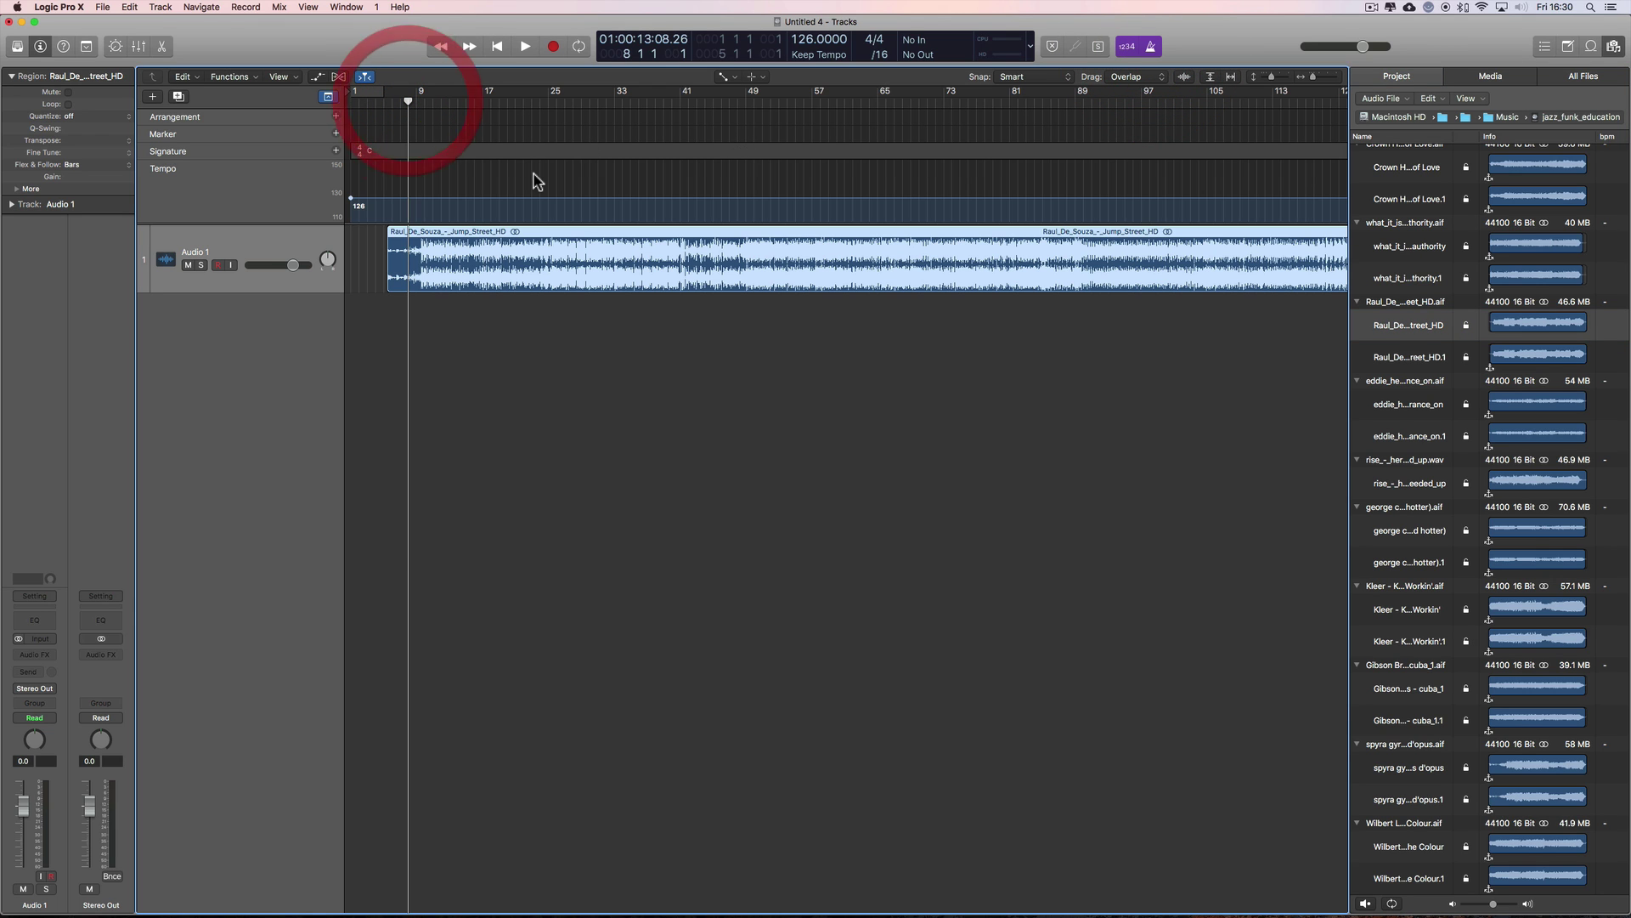
pyautogui.press('space')
# Hide the browser and lower the Audio 1 track volume to -14.8 dB while the song plays
pyautogui.click(1613, 53)
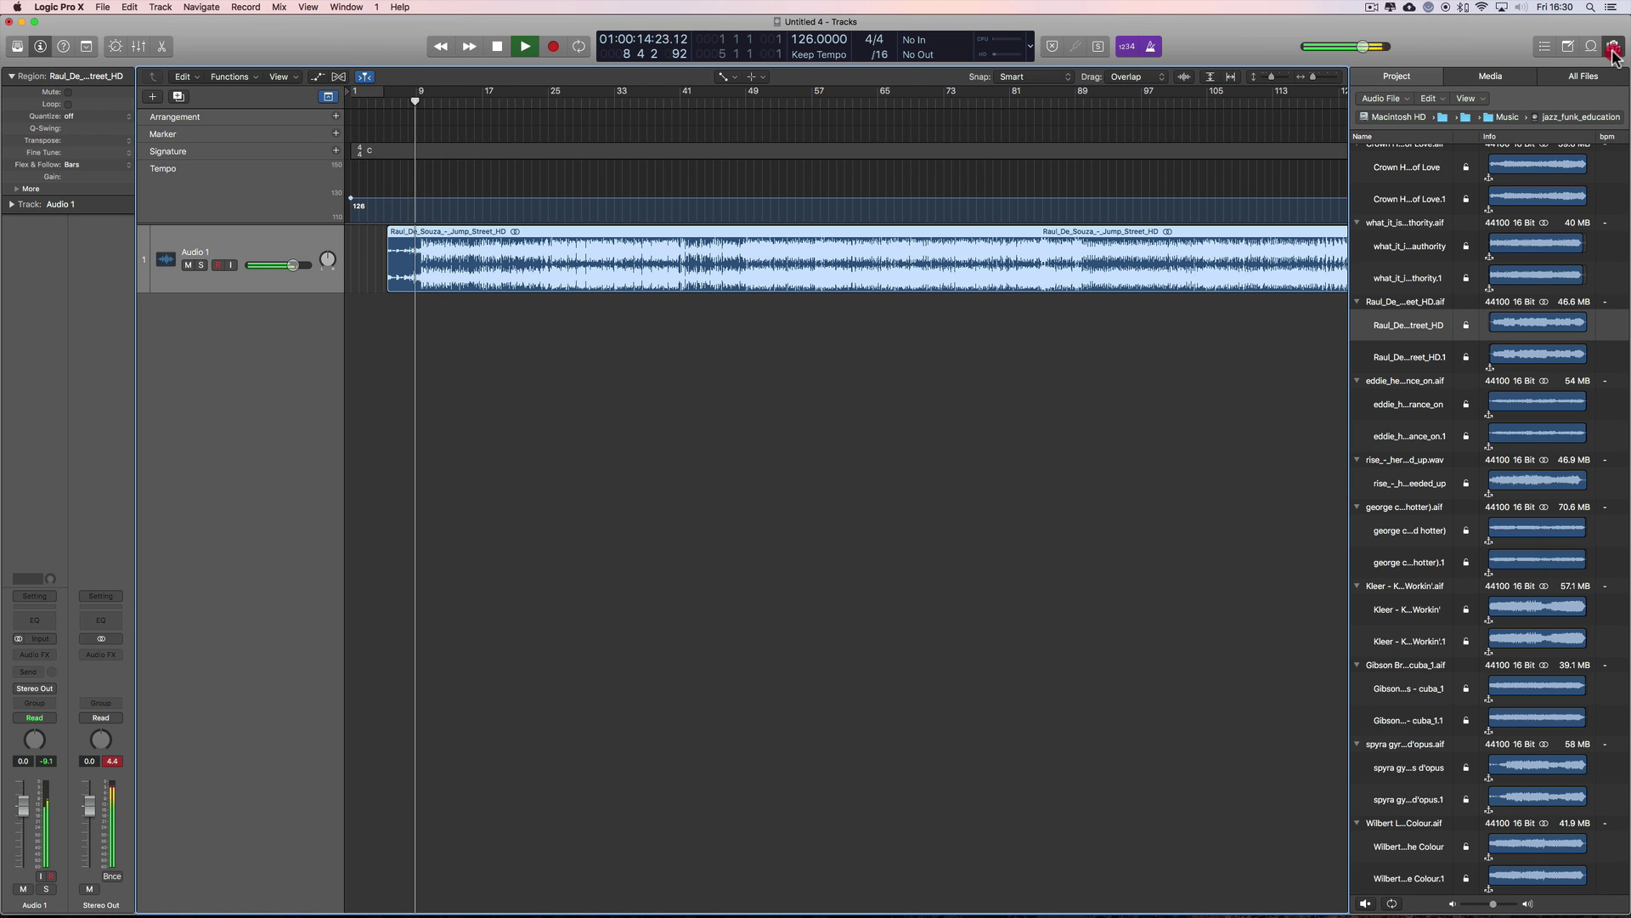
pyautogui.click(1612, 78)
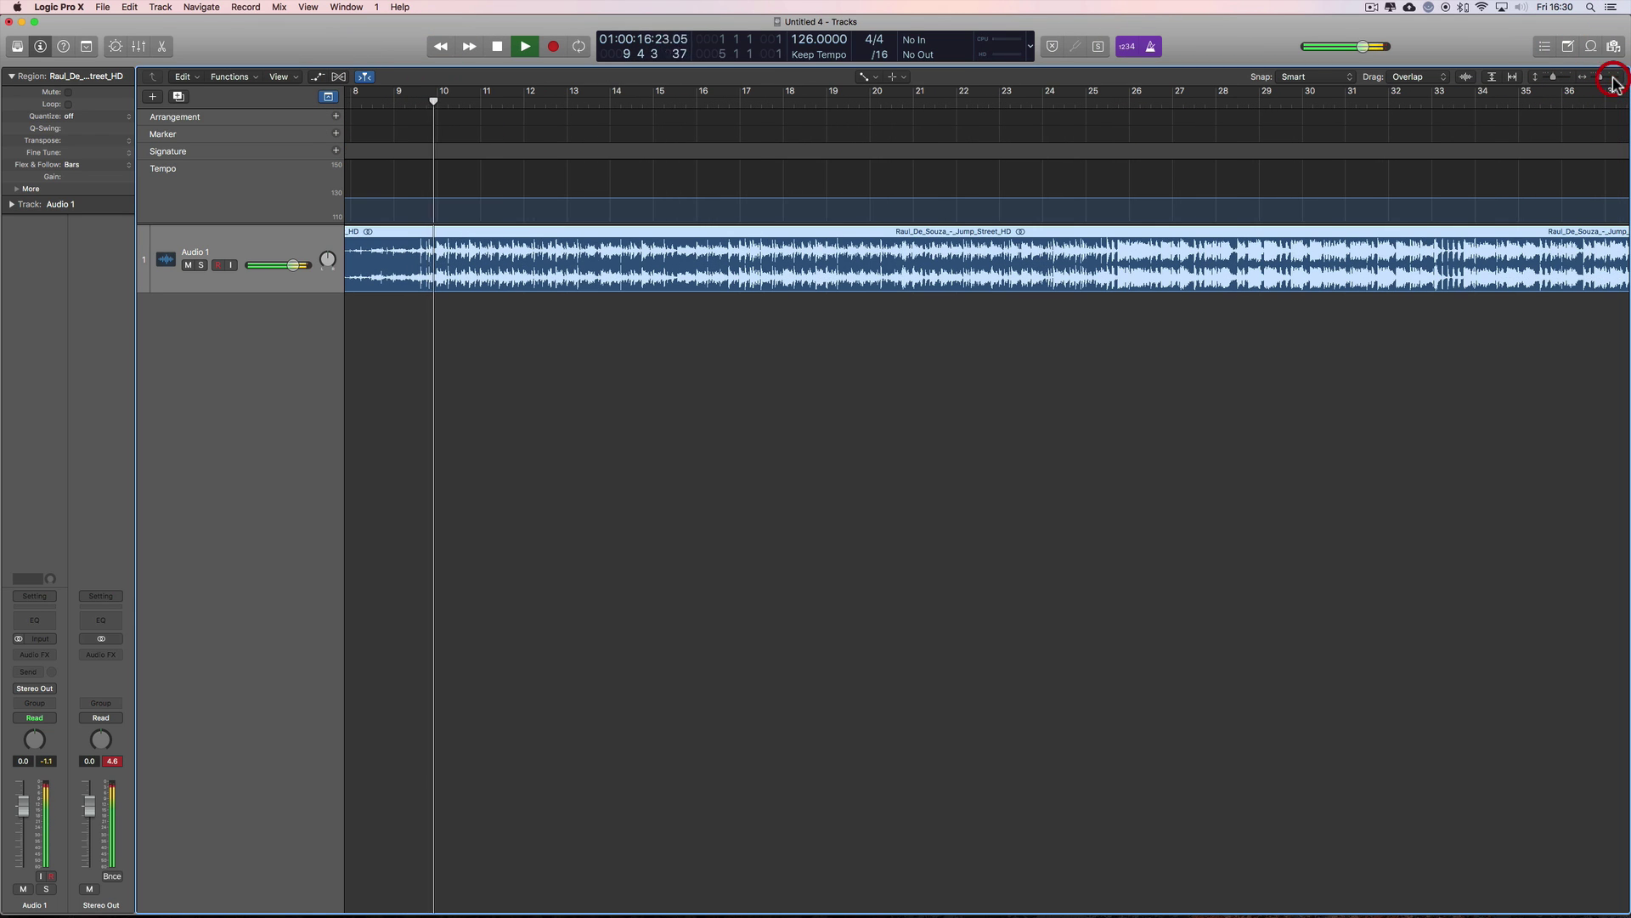
pyautogui.hscroll(-5, 1220, 284)
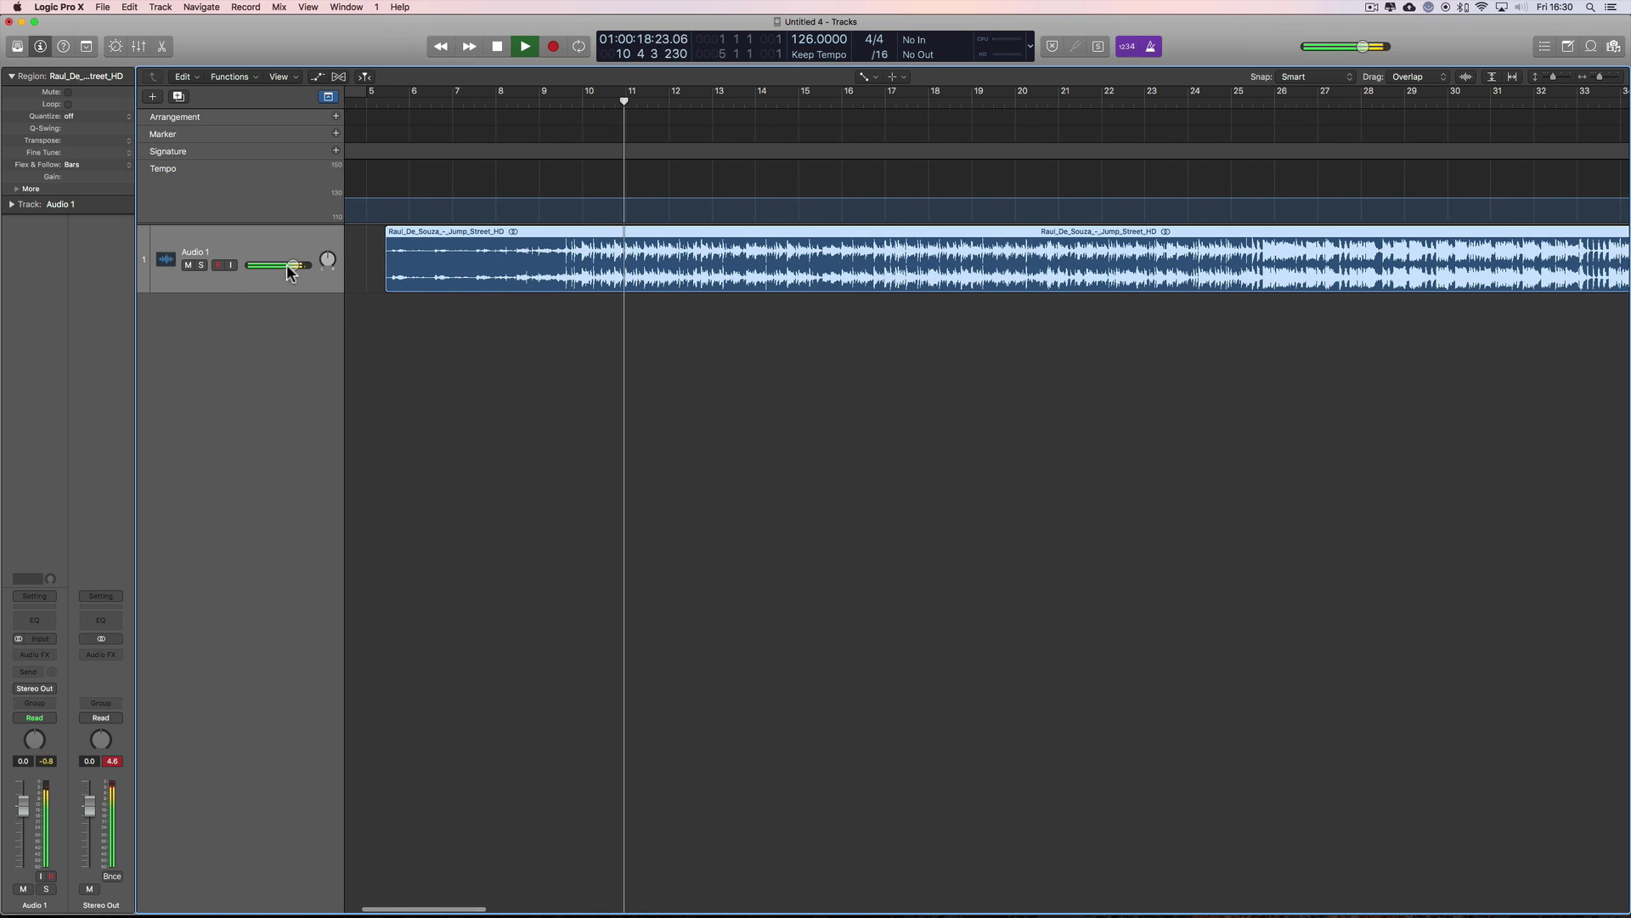
pyautogui.moveTo(288, 270); pyautogui.dragTo(219, 272)
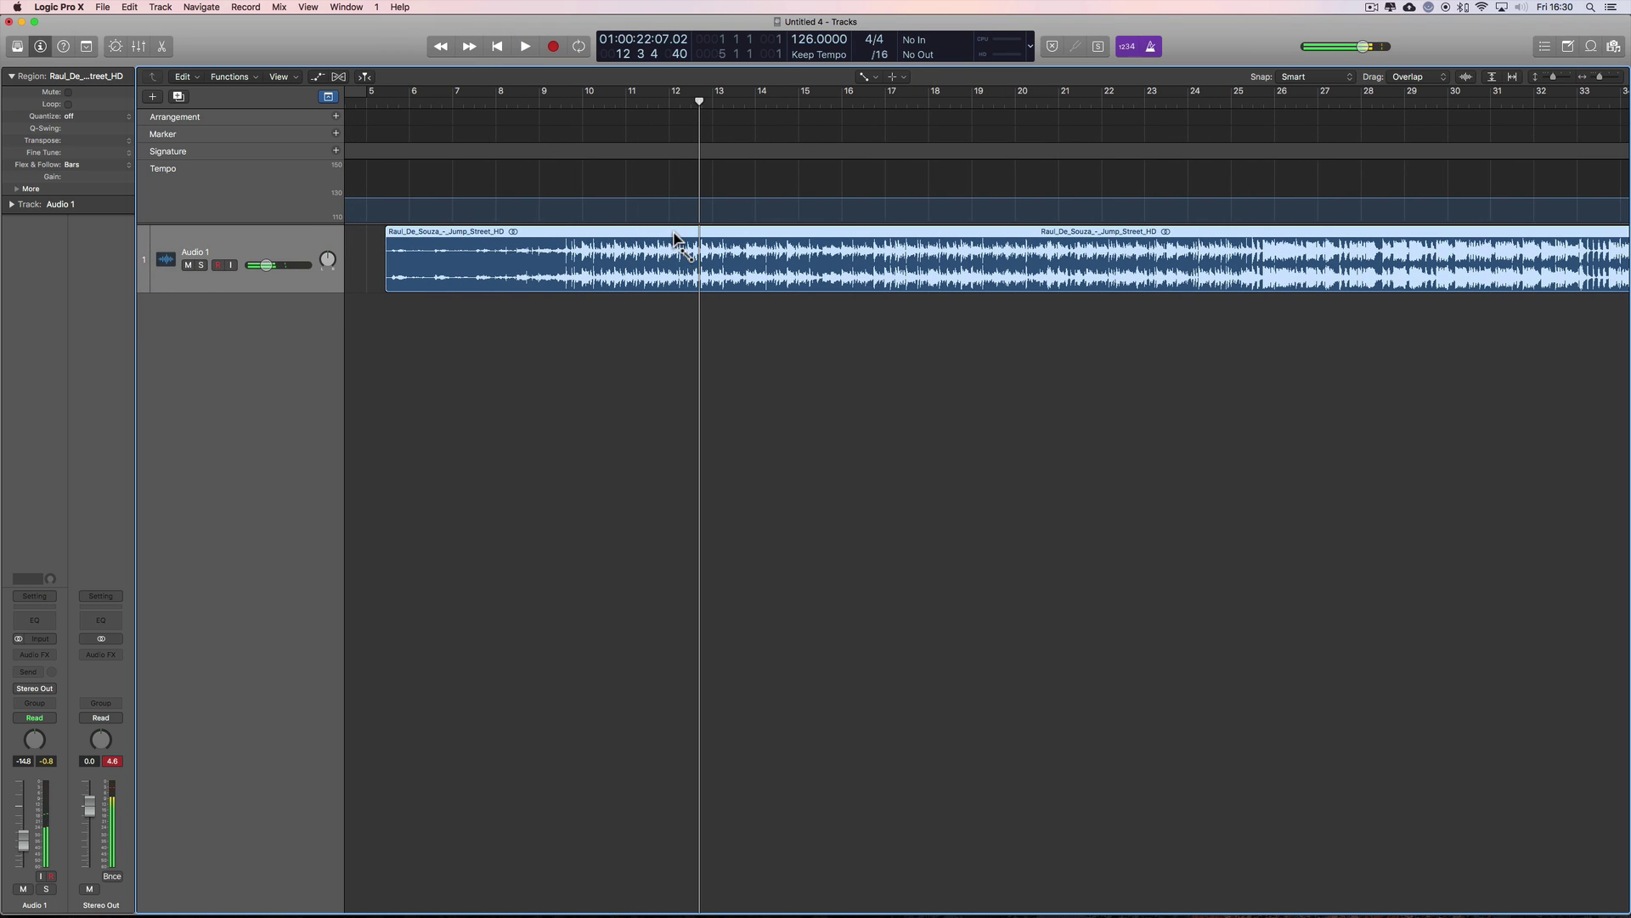
# Activate the Pointer tool and open the song region in the Smart Tempo editor
pyautogui.press('t')
pyautogui.press('t')
pyautogui.click(736, 231)
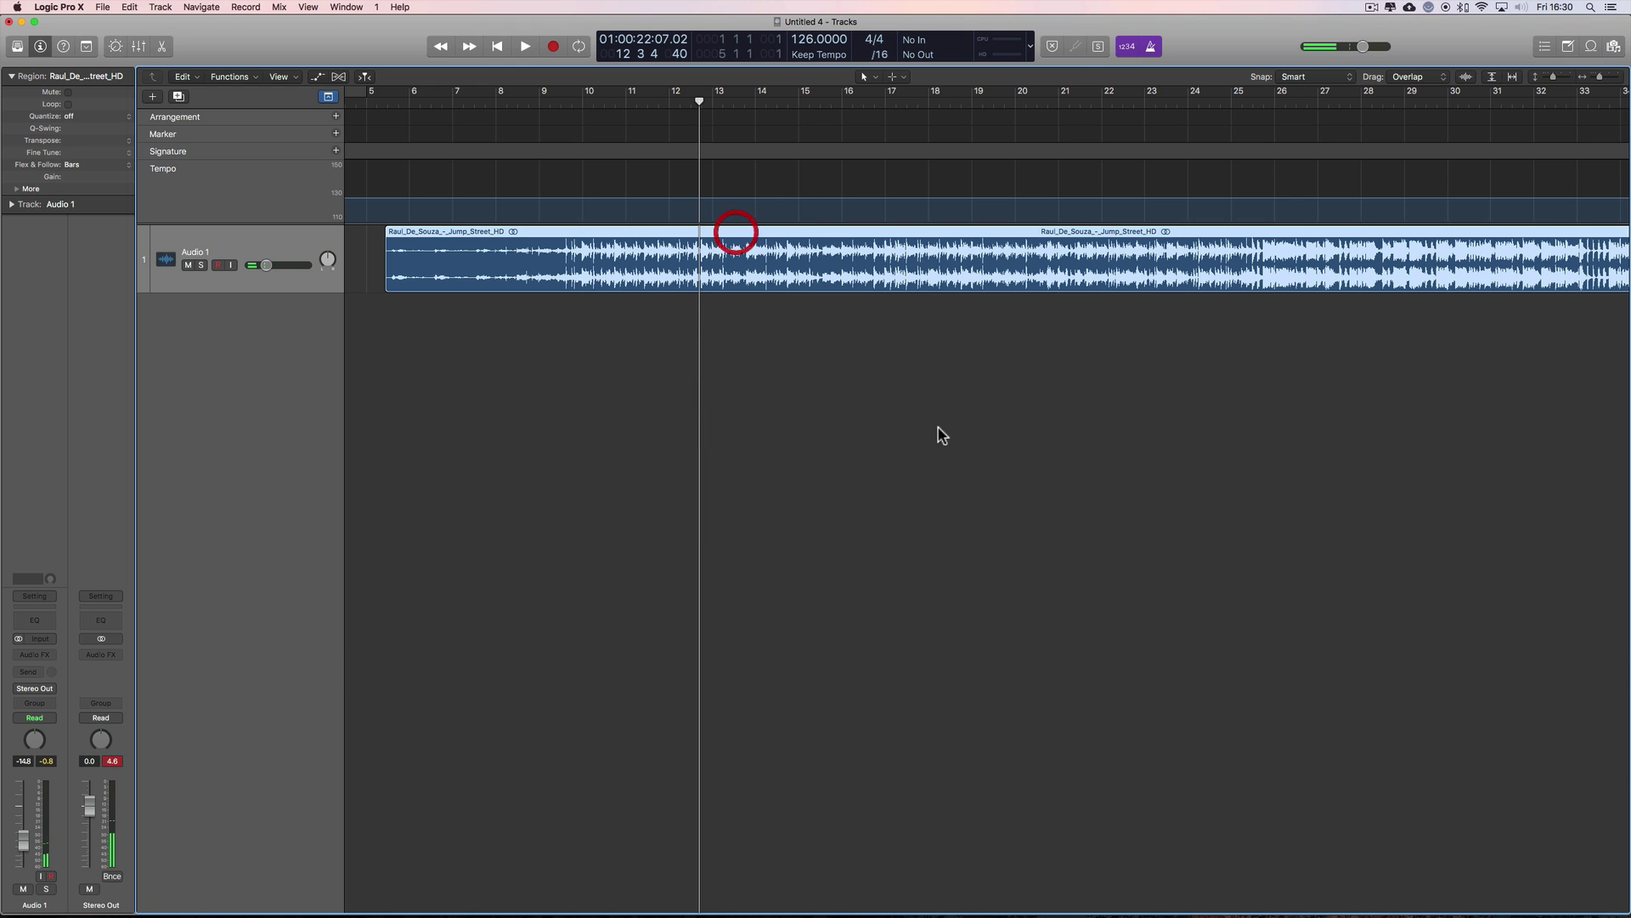
pyautogui.press('e')
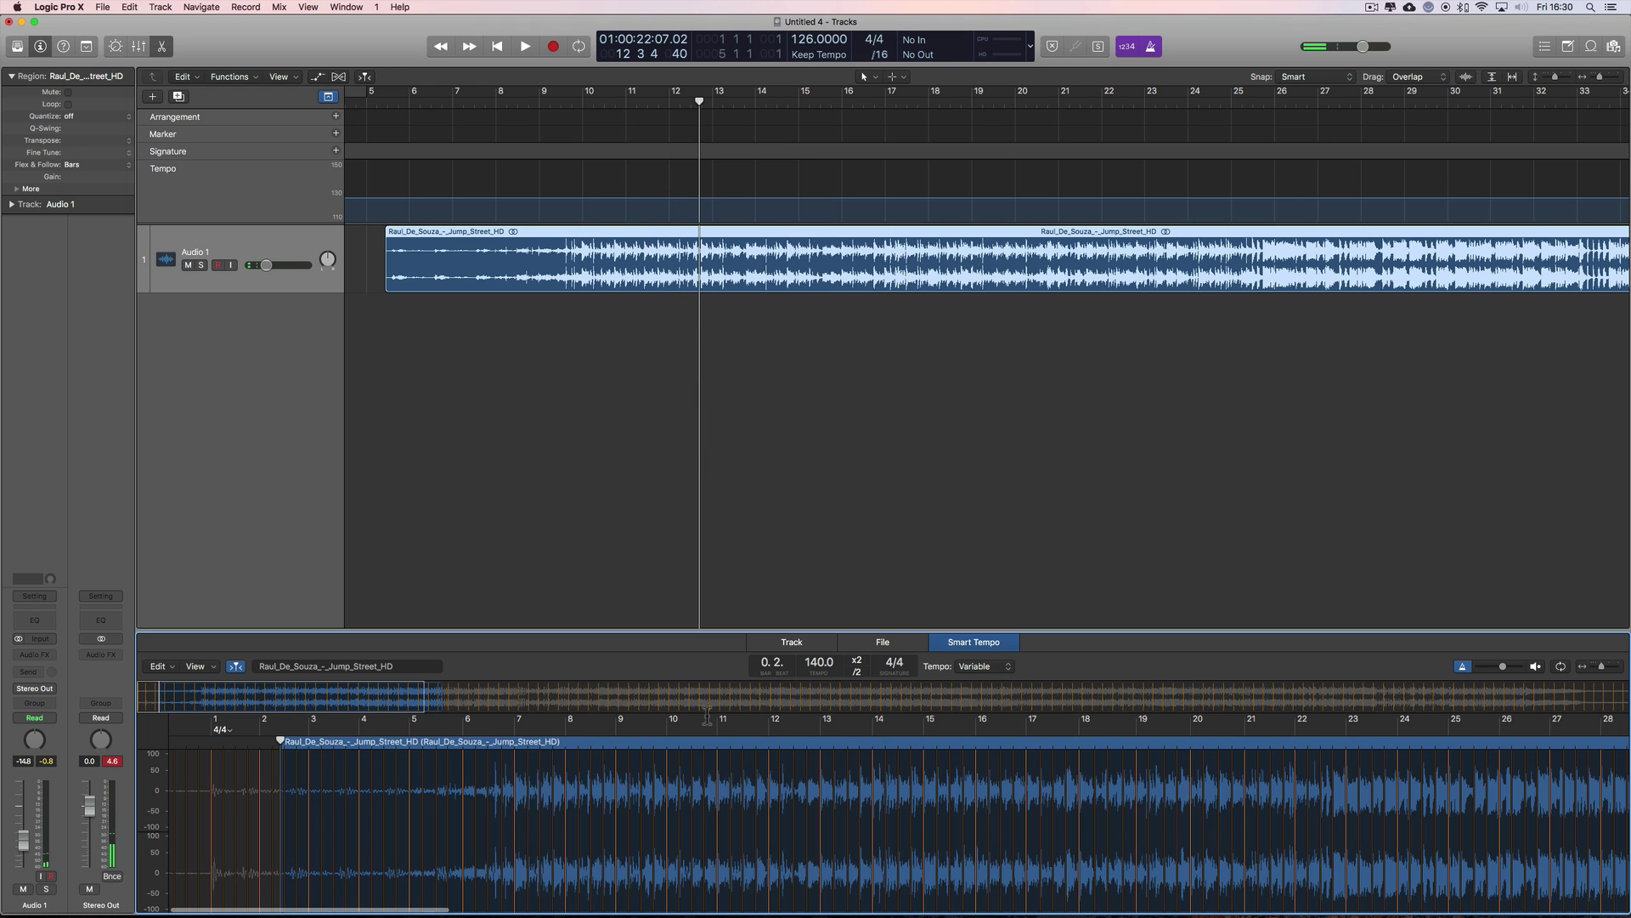
# Preview the song near bar 3 in the Smart Tempo editor, lowering the preview volume during playback
pyautogui.click(292, 741)
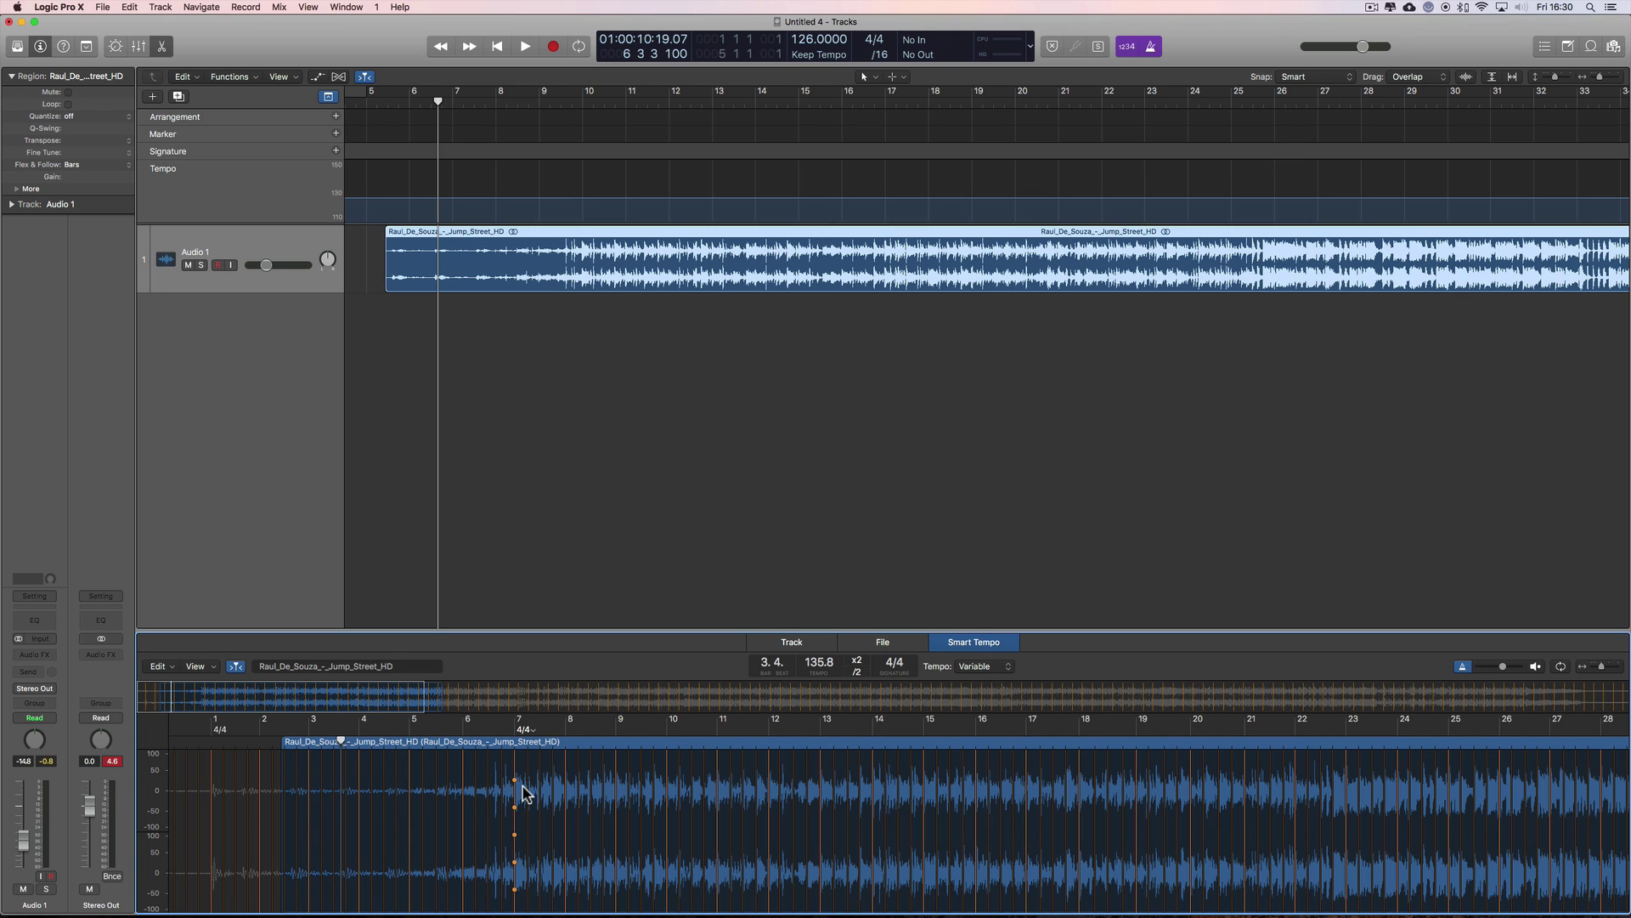
pyautogui.click(1536, 668)
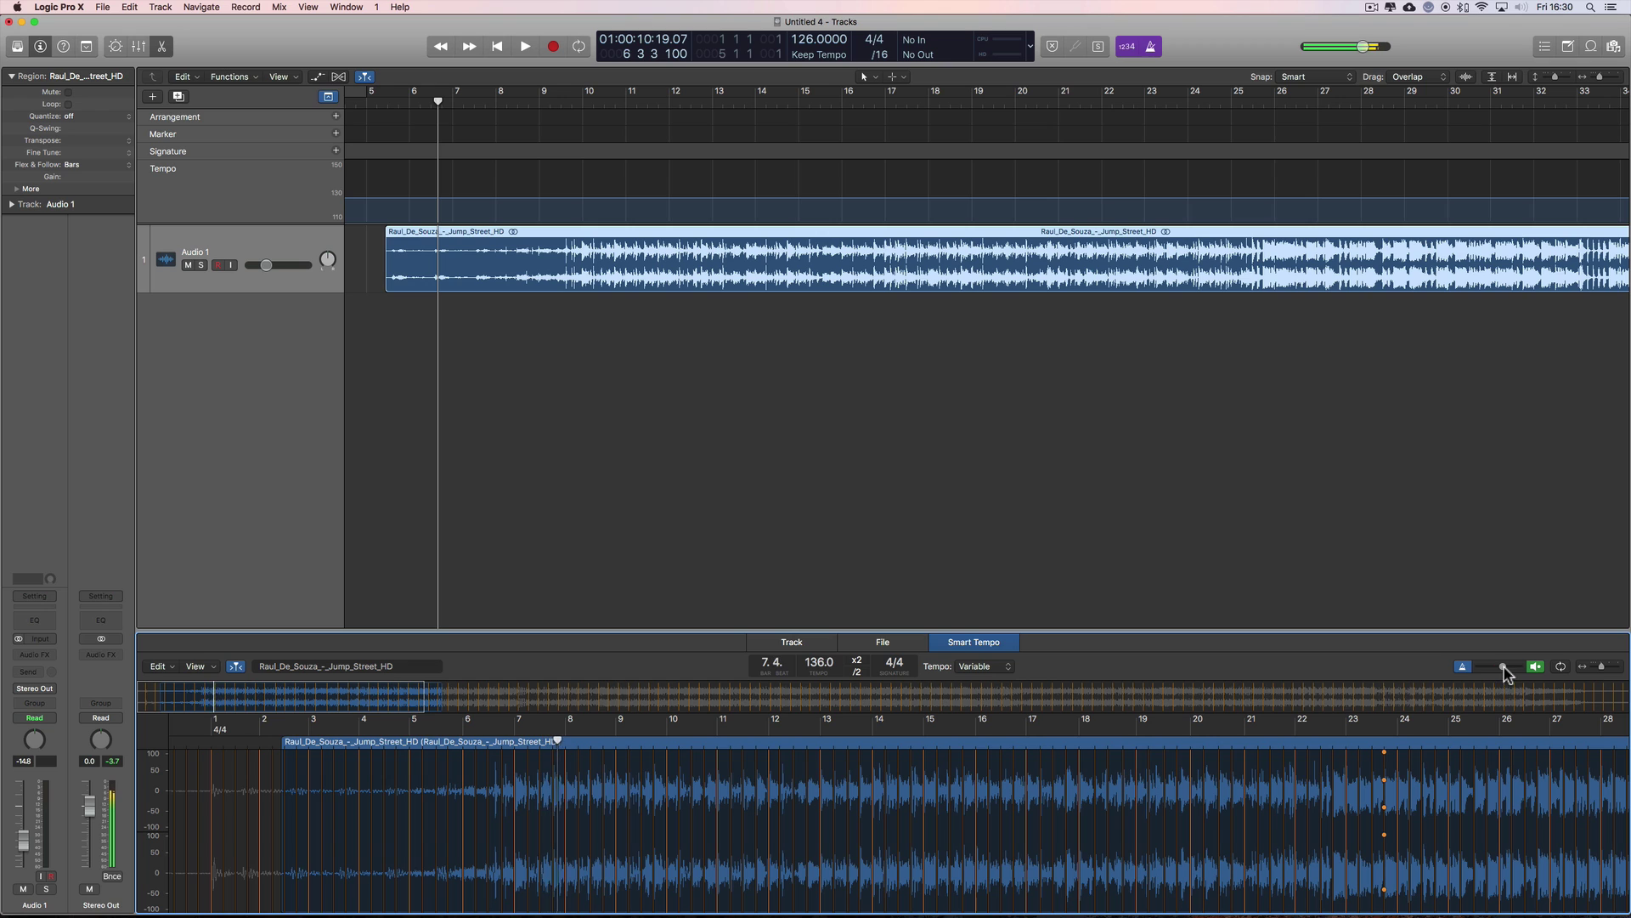
pyautogui.moveTo(1503, 668); pyautogui.dragTo(1490, 673)
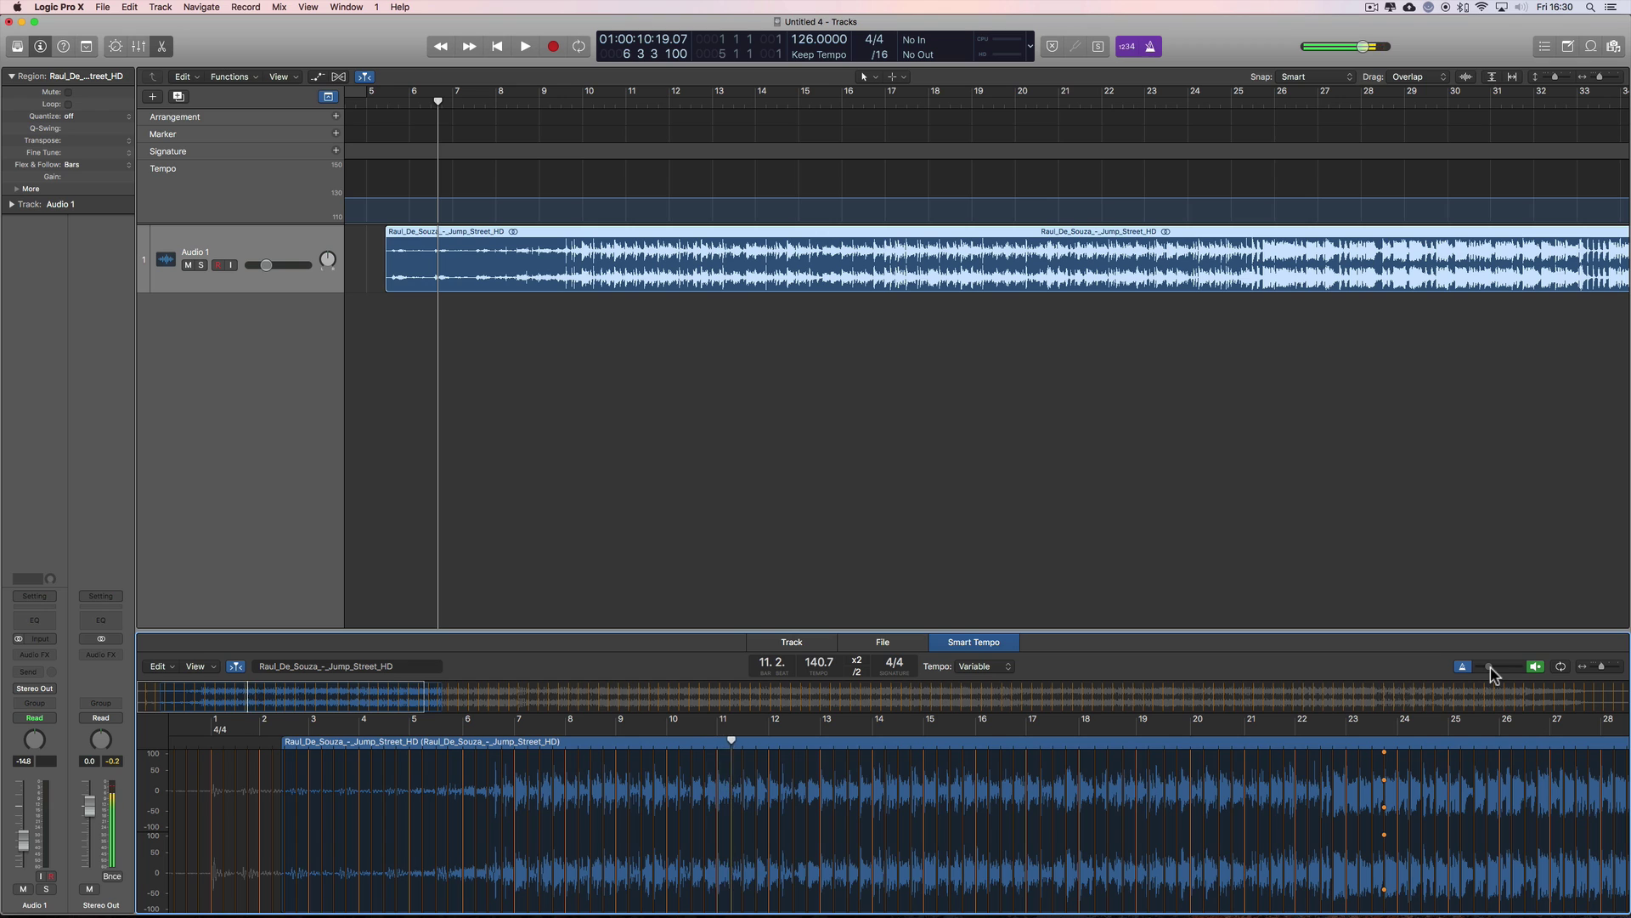
pyautogui.click(1490, 668)
pyautogui.click(1534, 666)
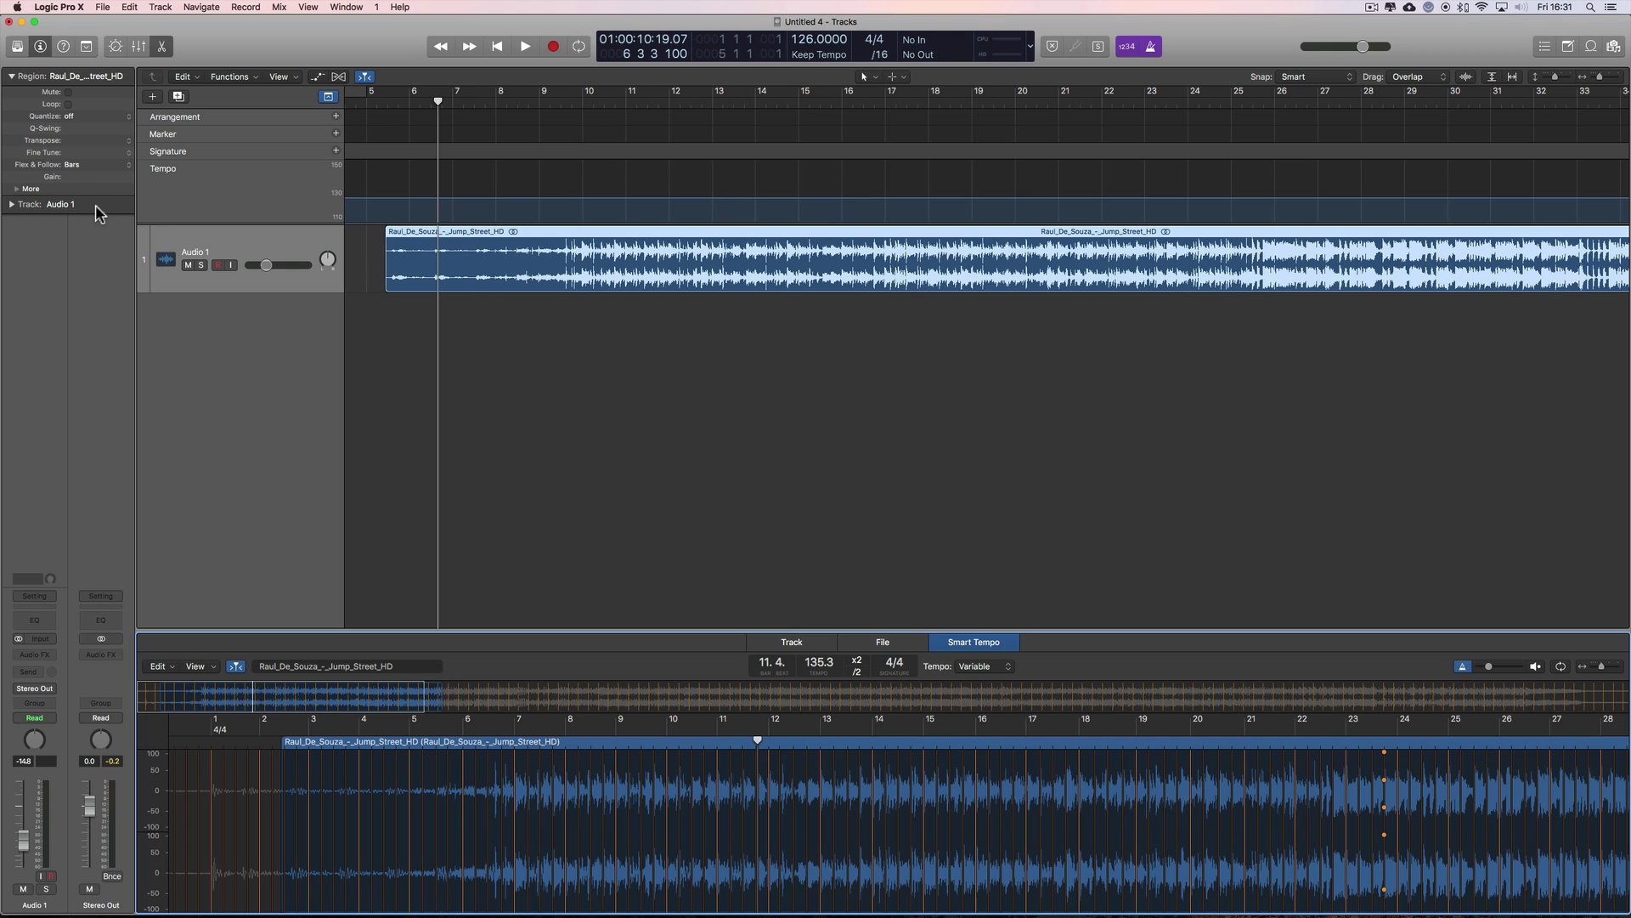
# Review the Flex & Follow options of the song region on Audio 1
pyautogui.click(537, 230)
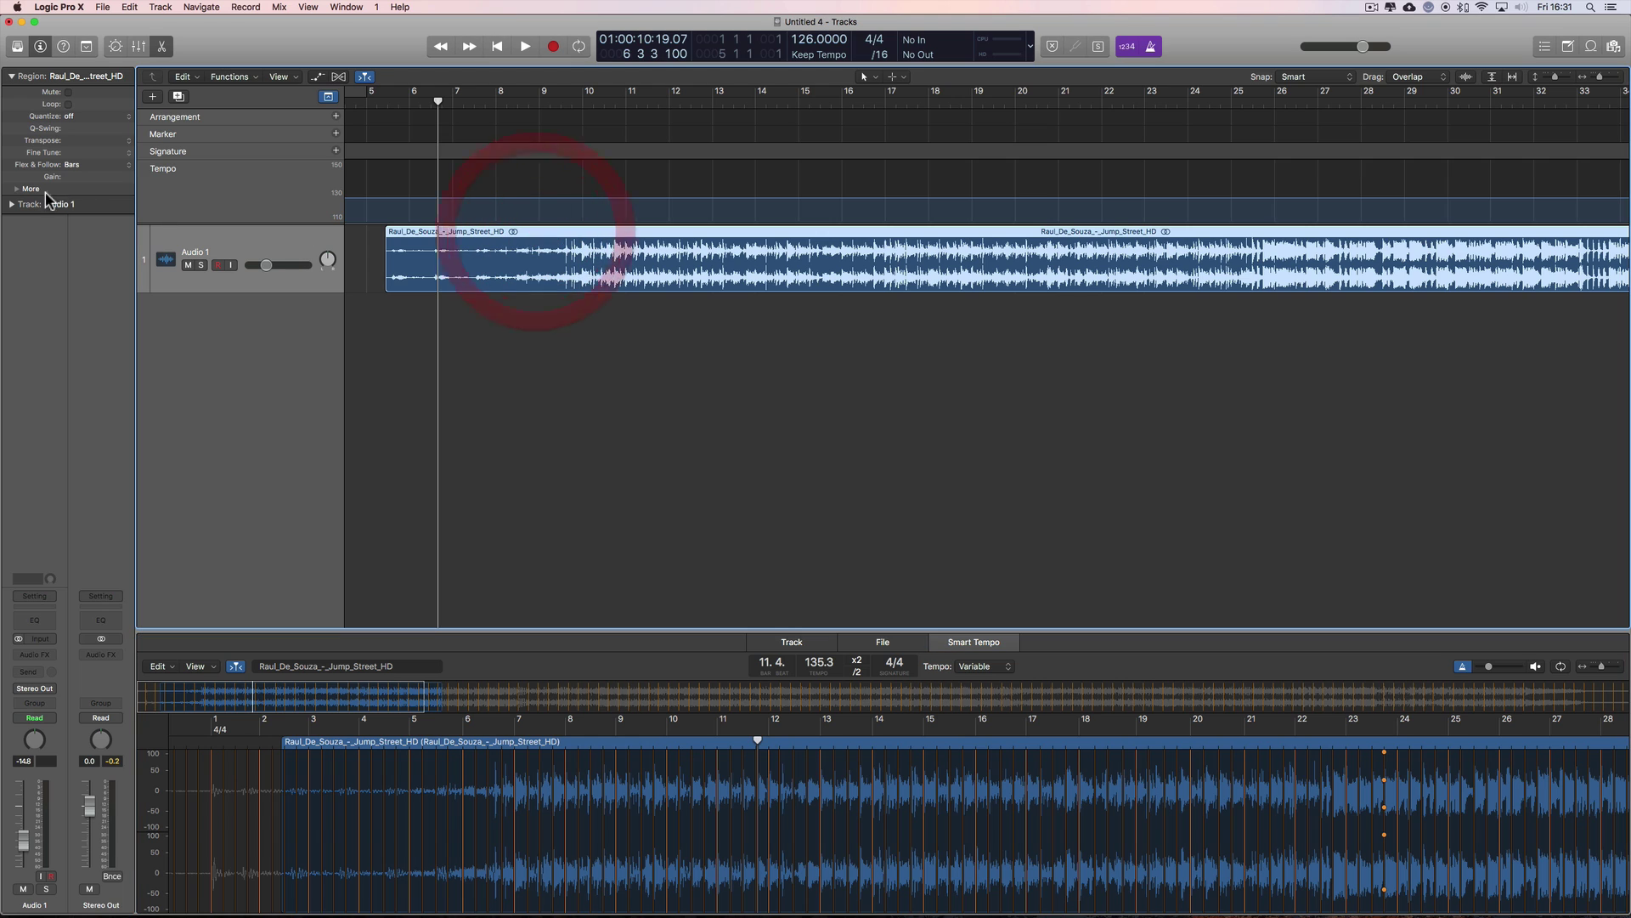
pyautogui.click(75, 166)
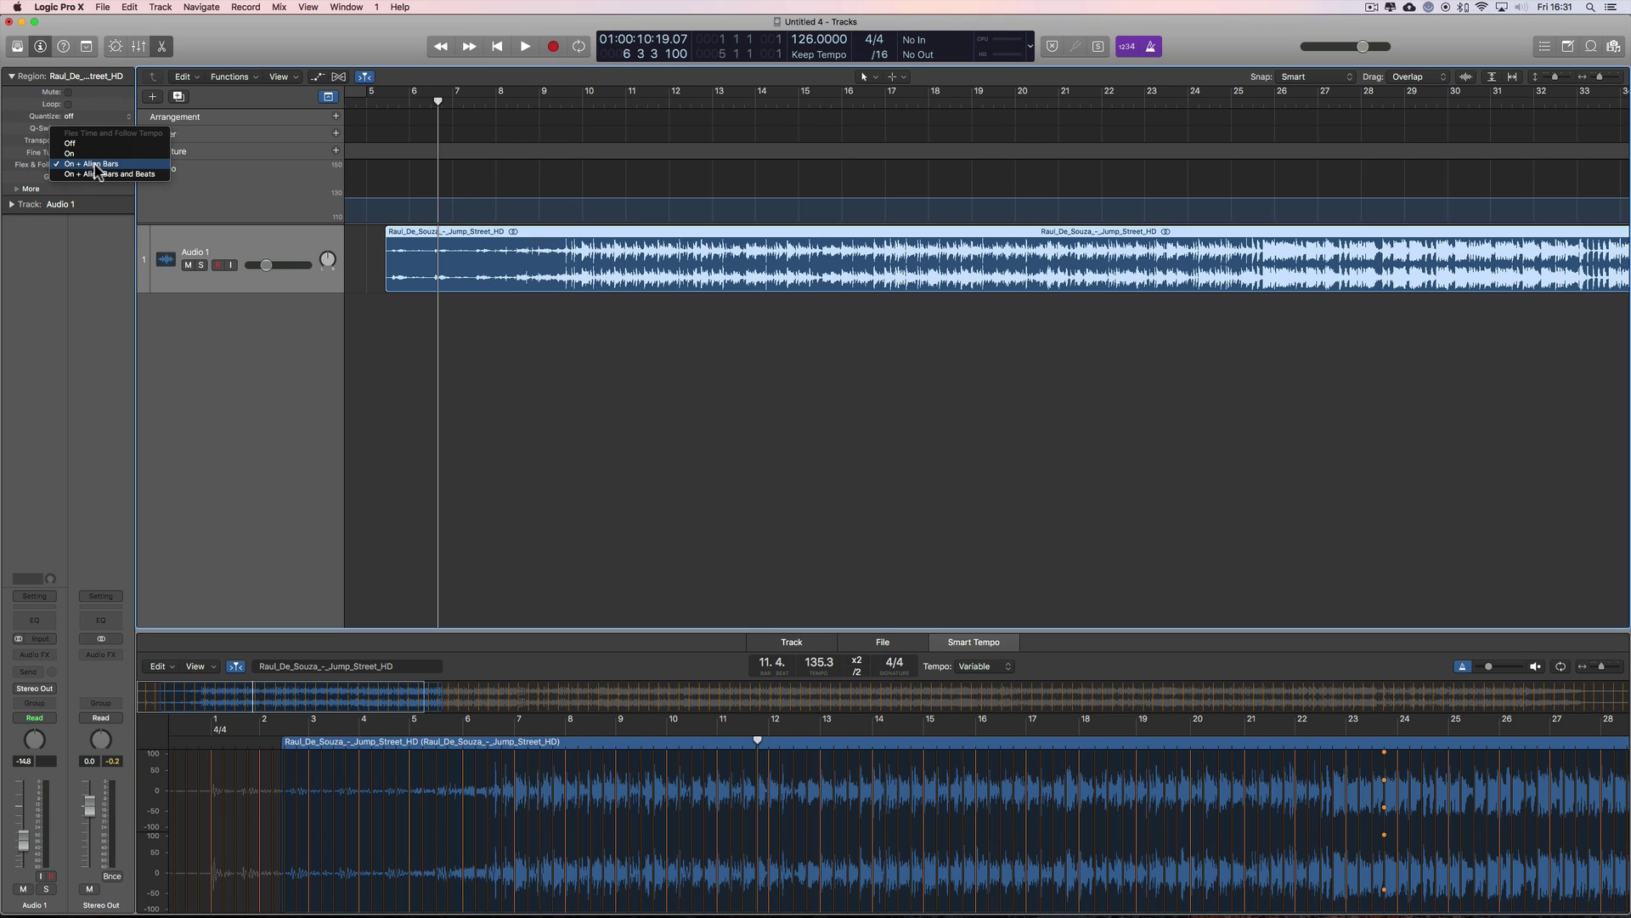
pyautogui.click(240, 45)
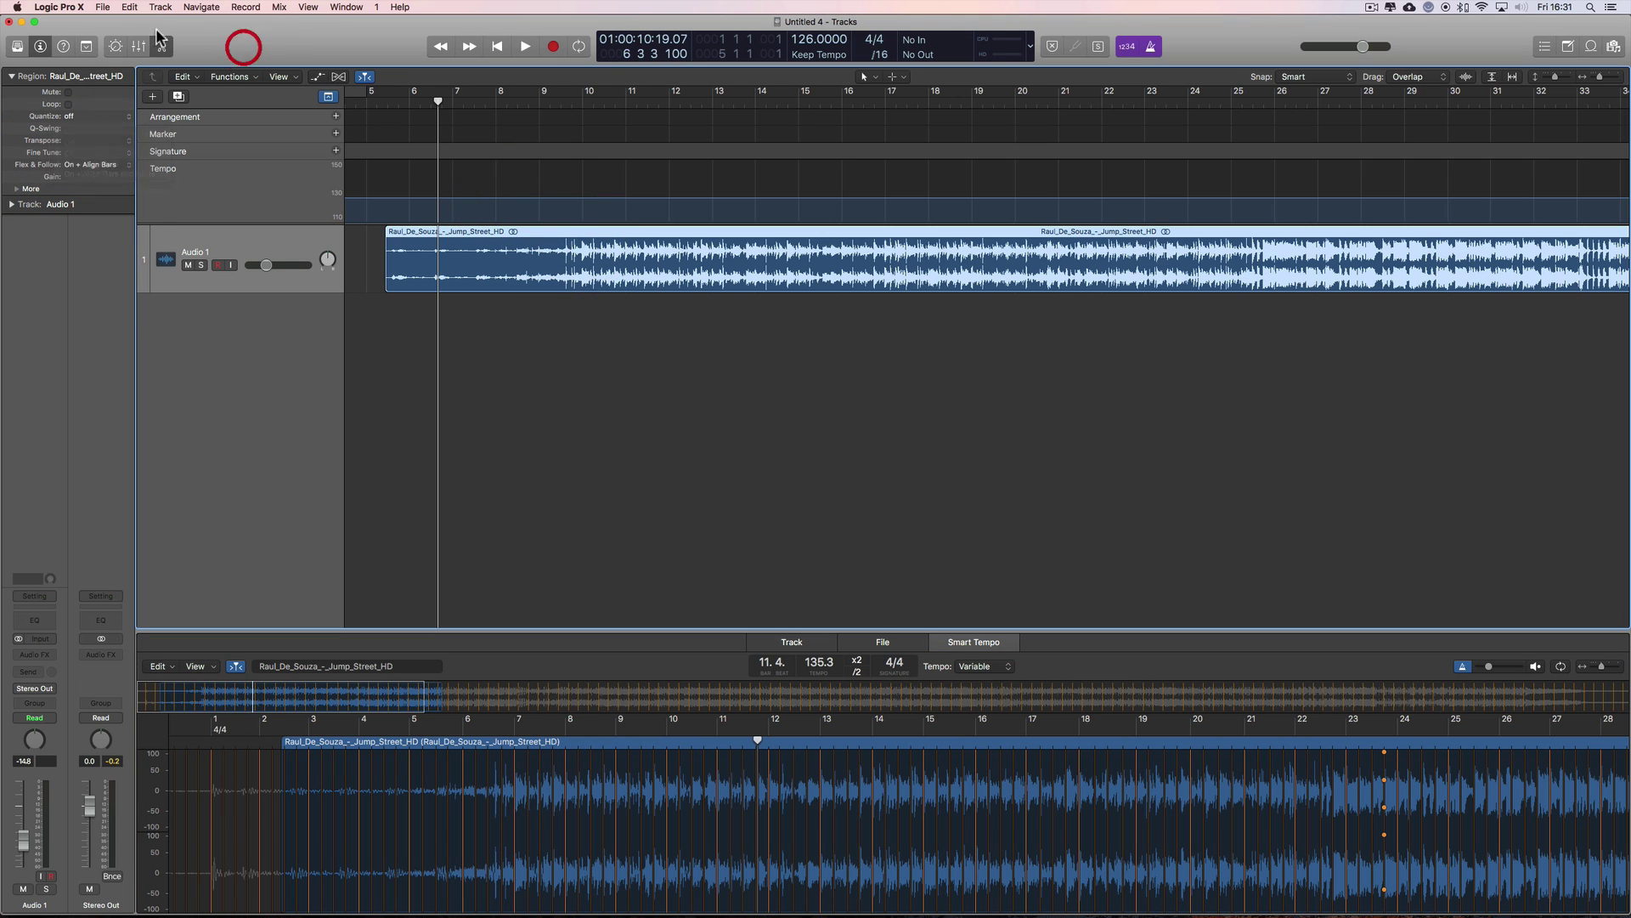
# Check the Smart Tempo project settings for the default Flex & Follow setting of imported audio files
pyautogui.click(102, 6)
pyautogui.moveTo(170, 207)
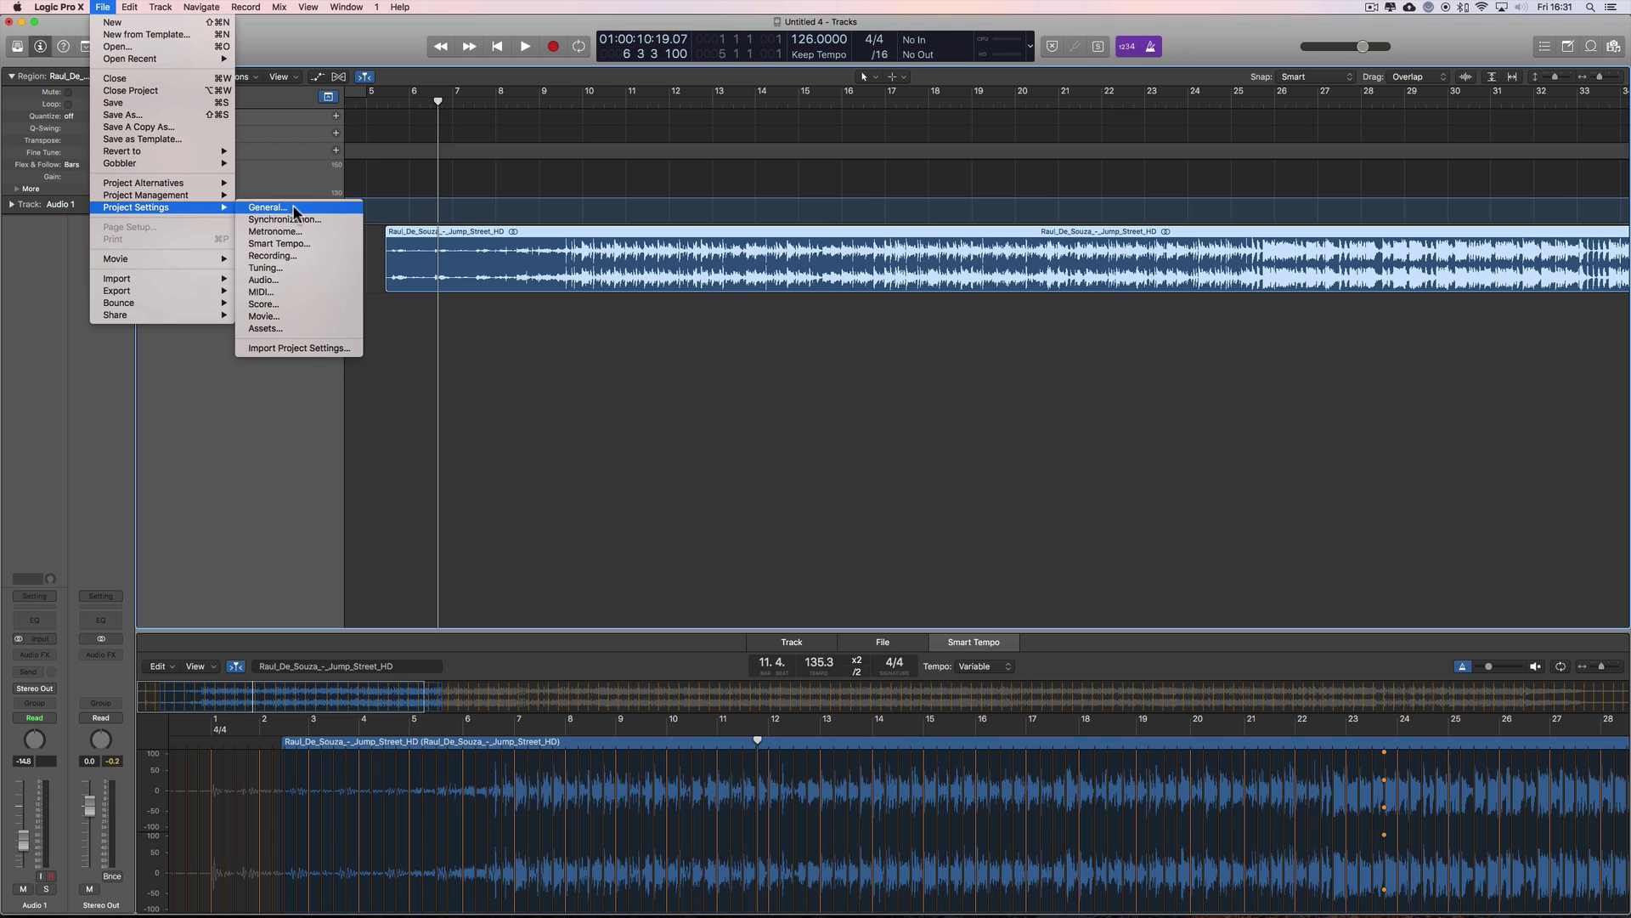
pyautogui.click(293, 207)
pyautogui.click(744, 389)
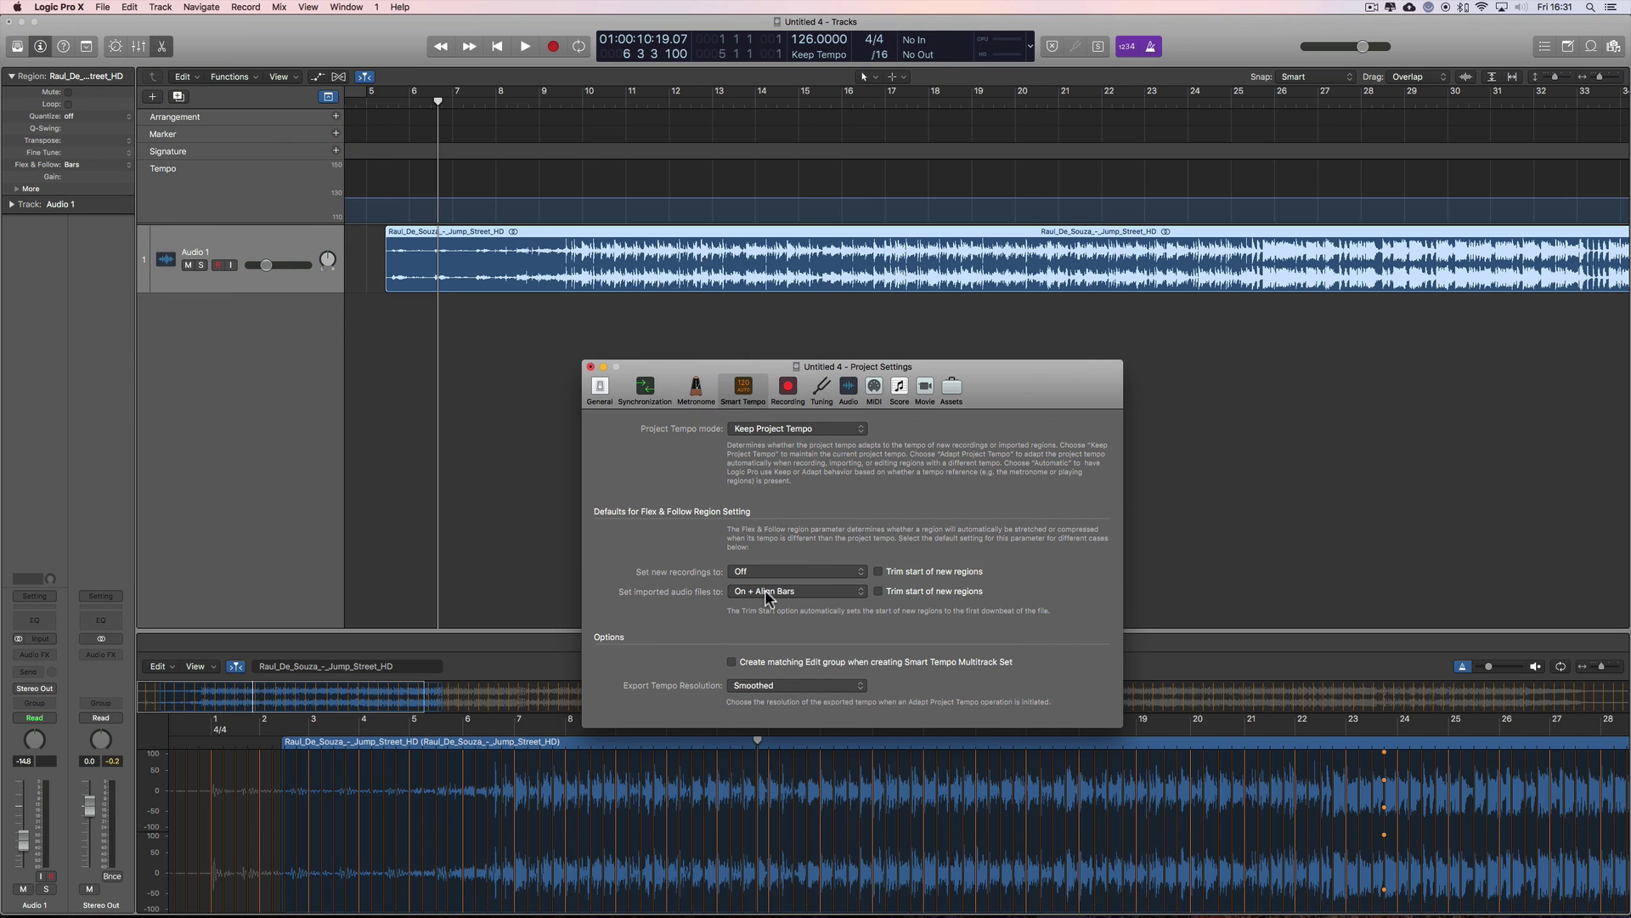
pyautogui.click(592, 368)
# Play the Jump Street song from bar 15 and raise the Audio 1 track volume to -10.6 dB
pyautogui.moveTo(1597, 78); pyautogui.dragTo(1594, 78)
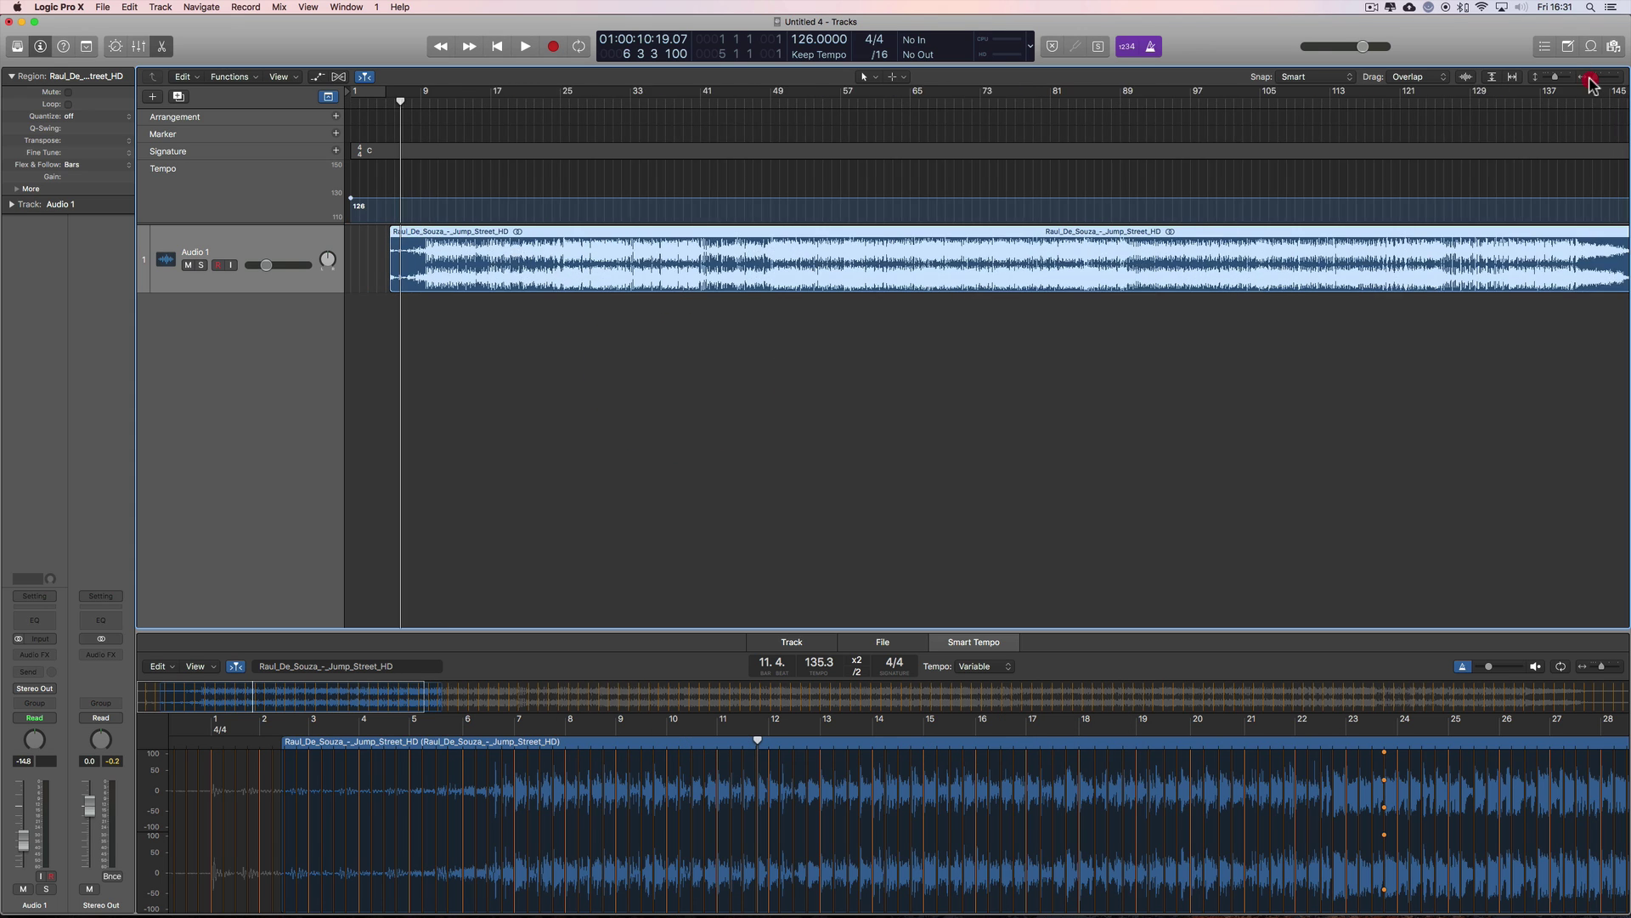
pyautogui.click(261, 265)
pyautogui.moveTo(262, 265); pyautogui.dragTo(266, 266)
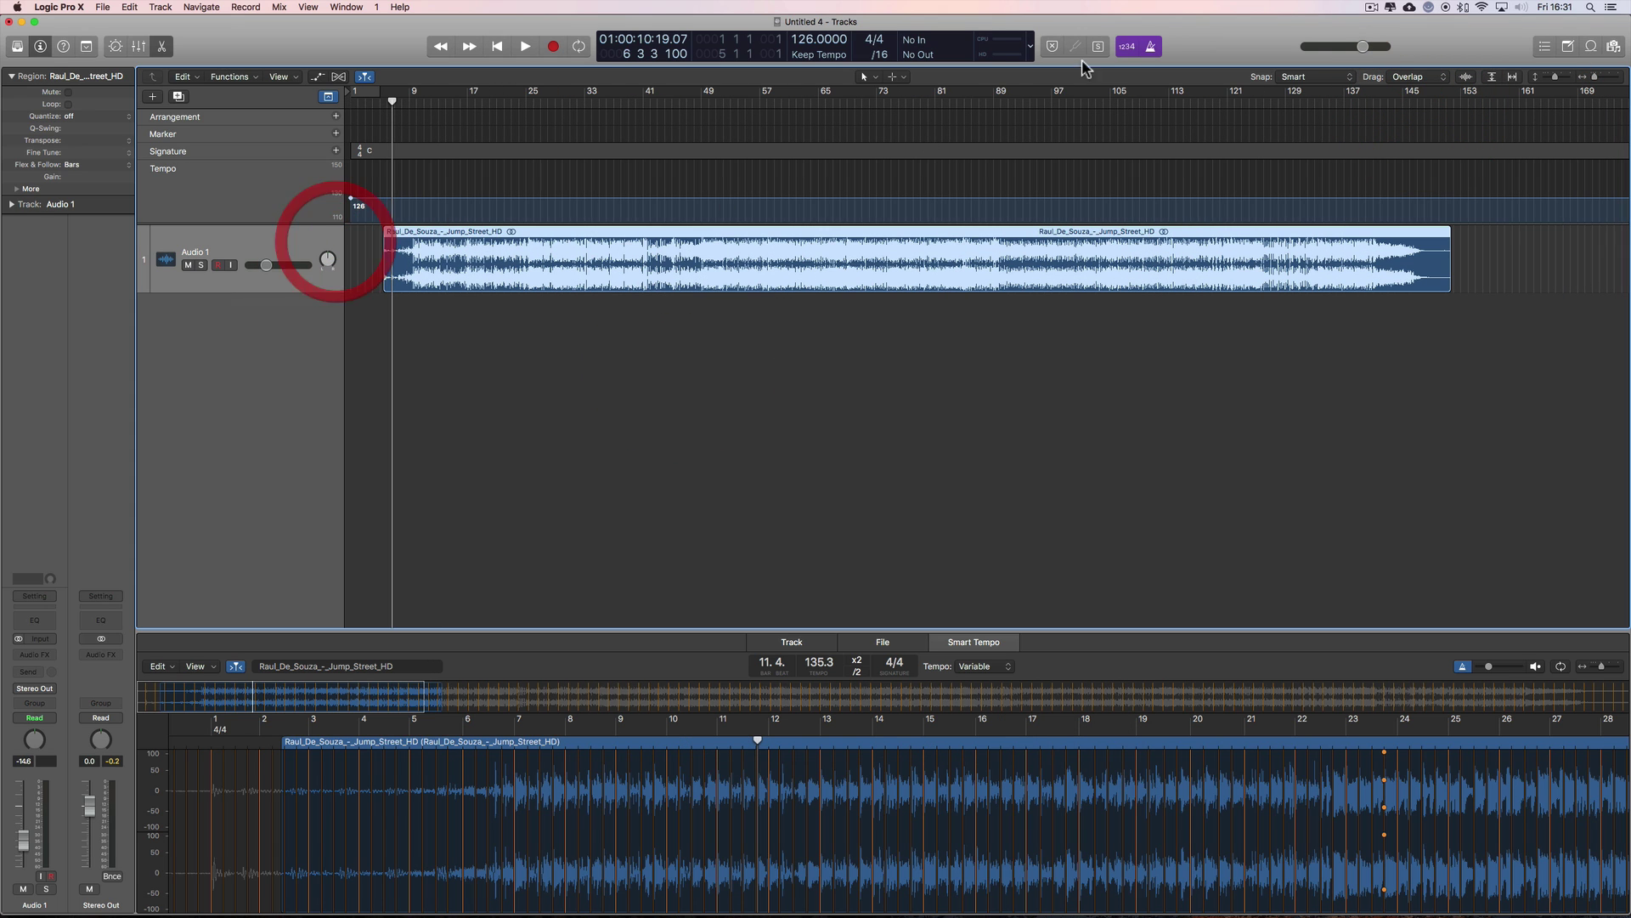
pyautogui.click(452, 100)
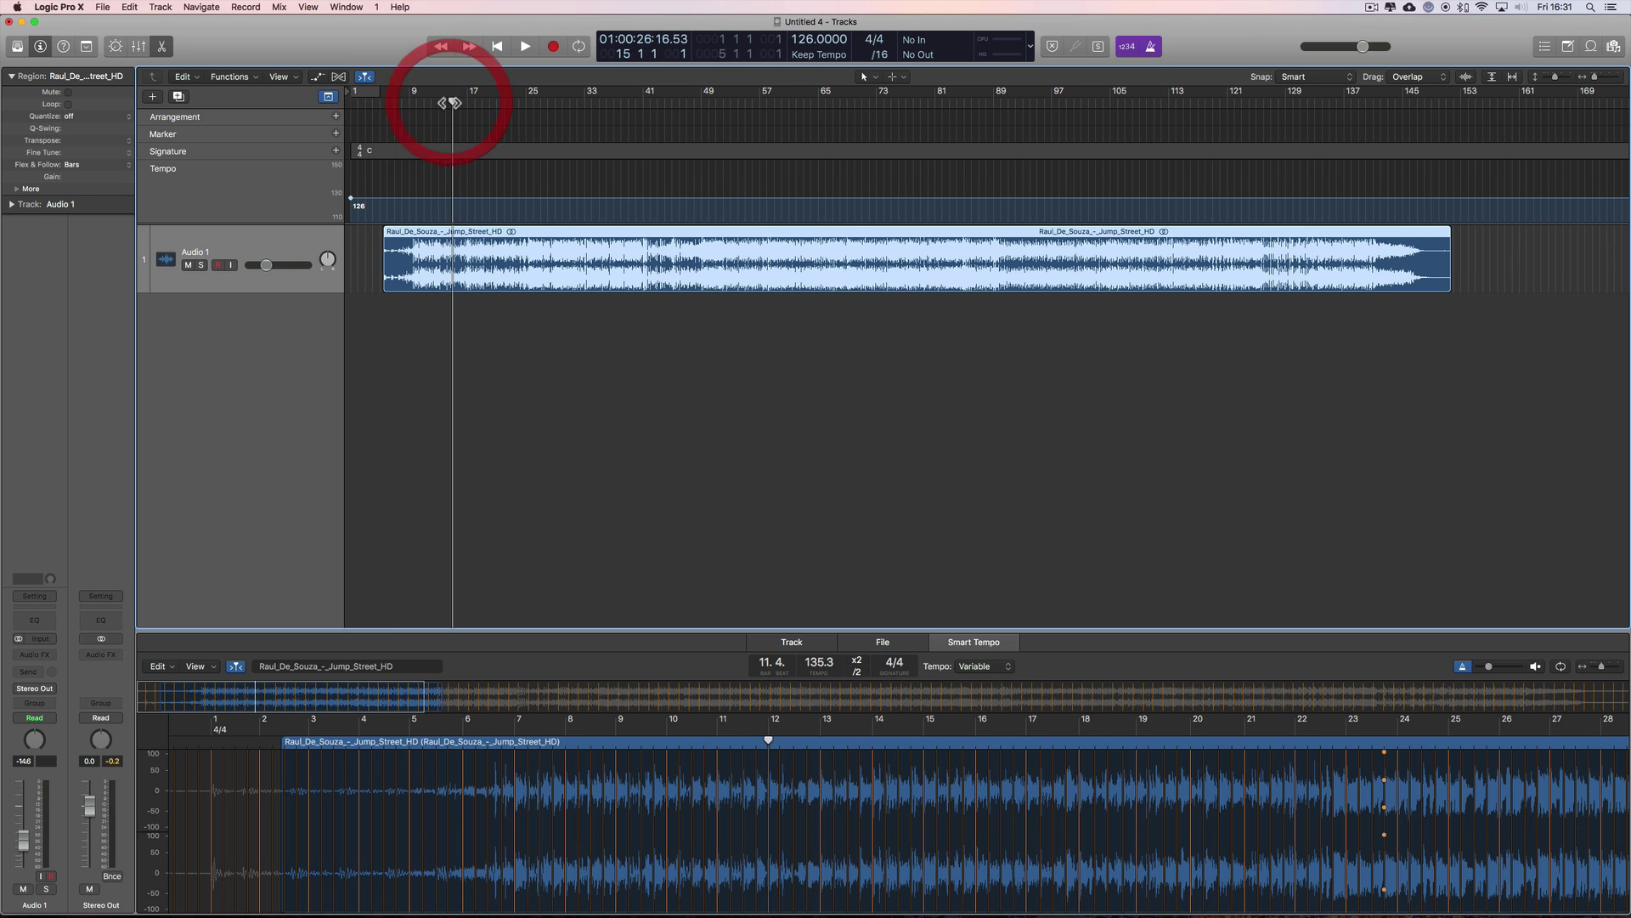
pyautogui.press('space')
pyautogui.moveTo(270, 264); pyautogui.dragTo(283, 265)
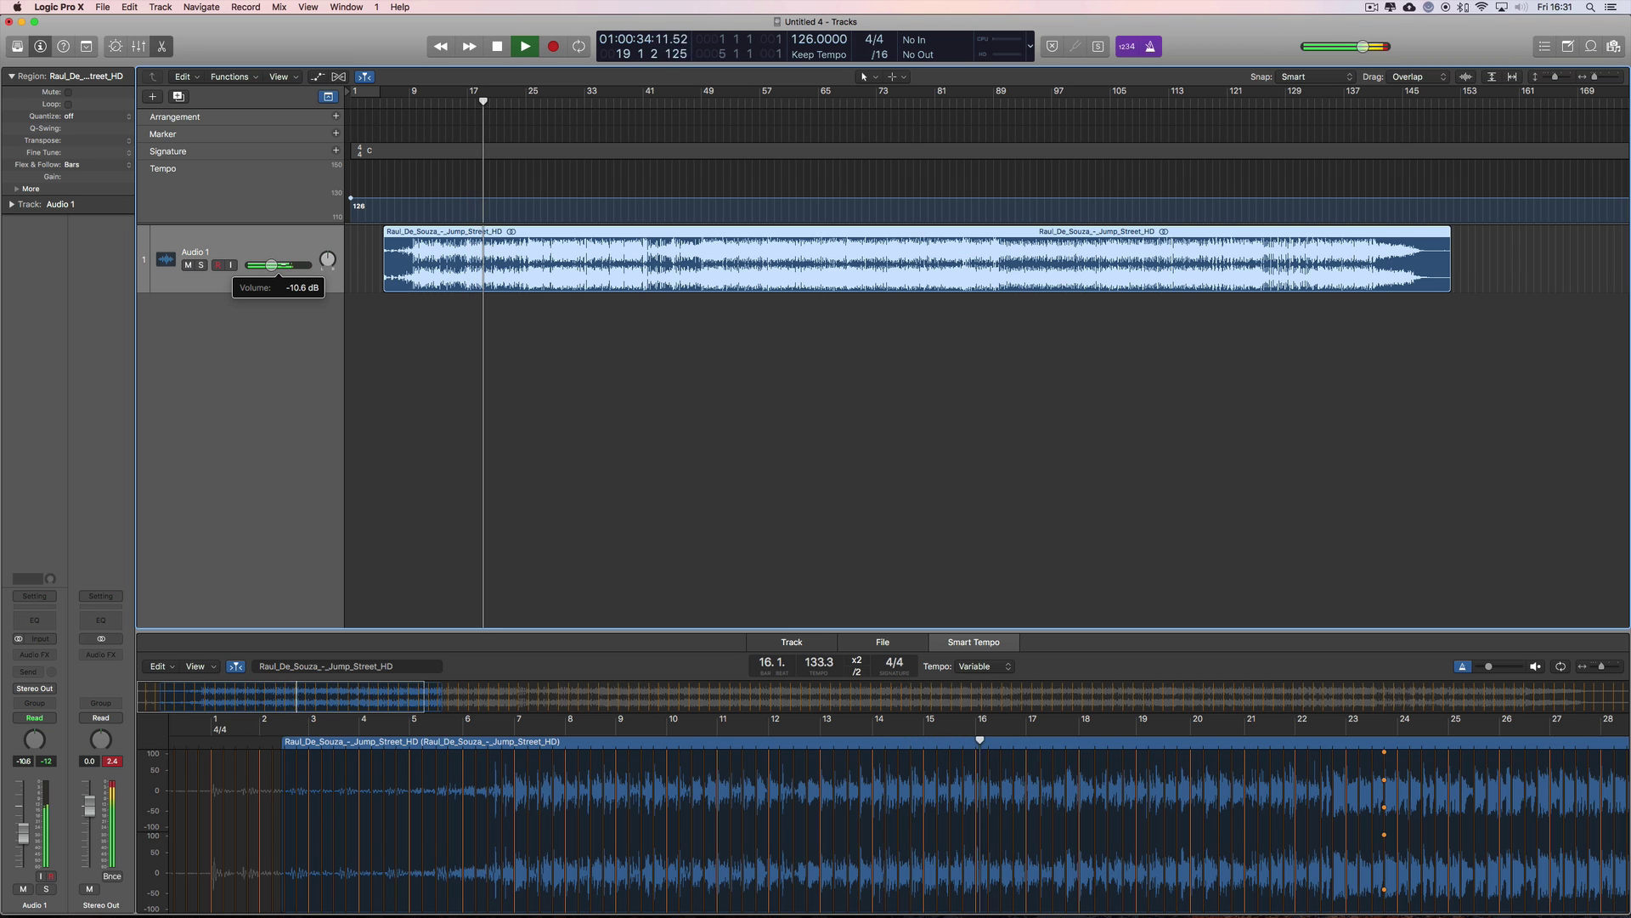
pyautogui.click(283, 265)
pyautogui.press('space')
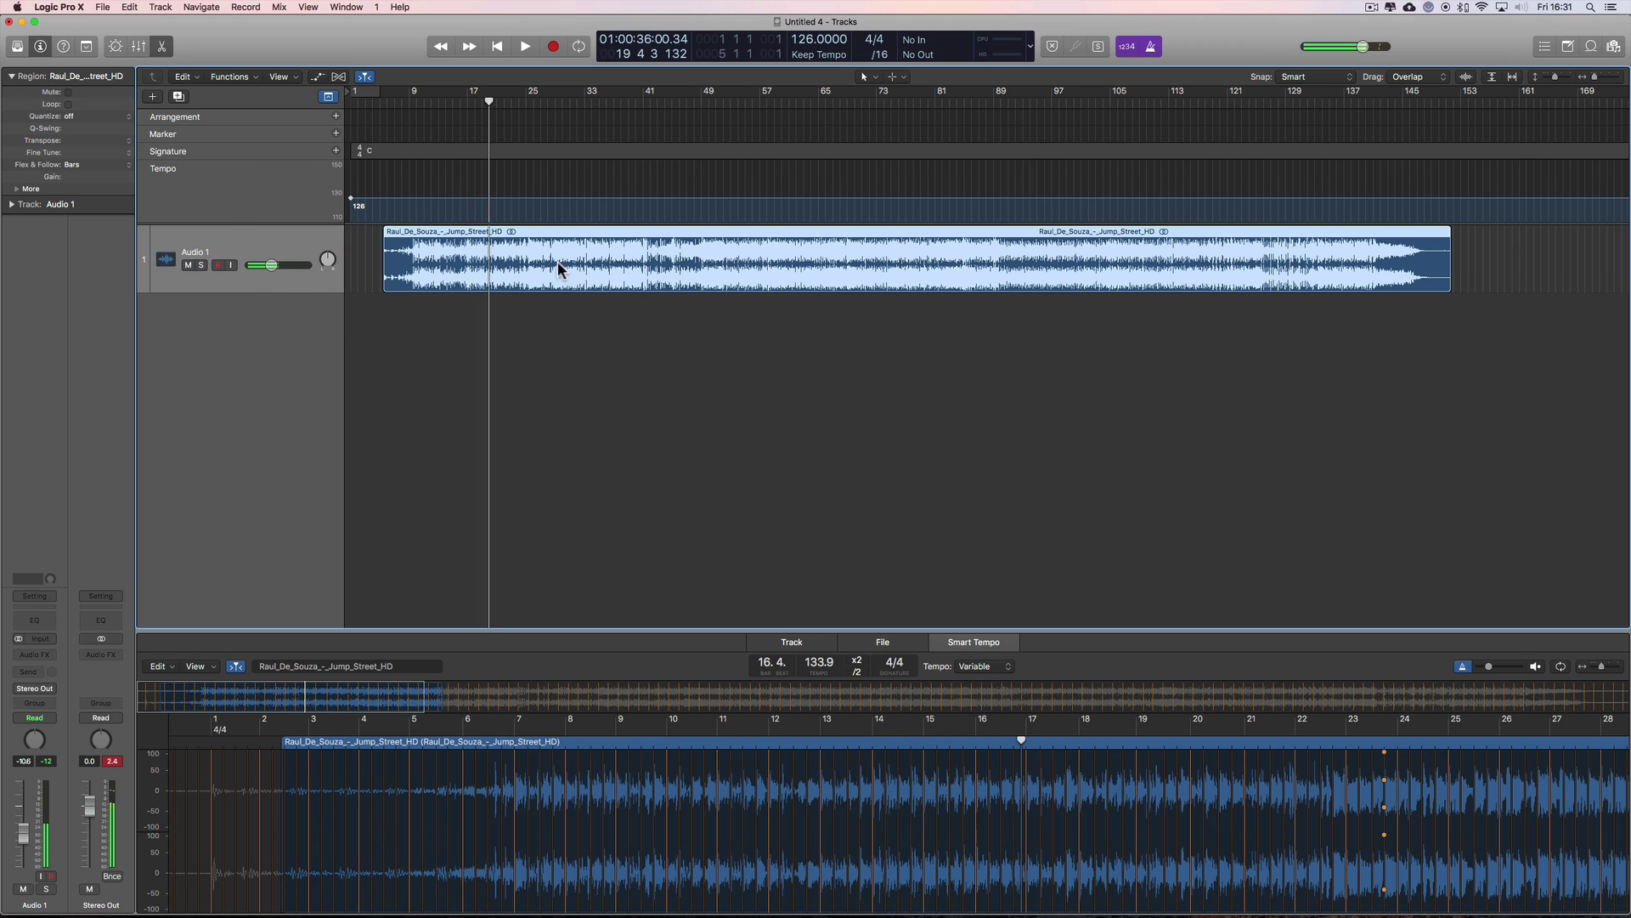
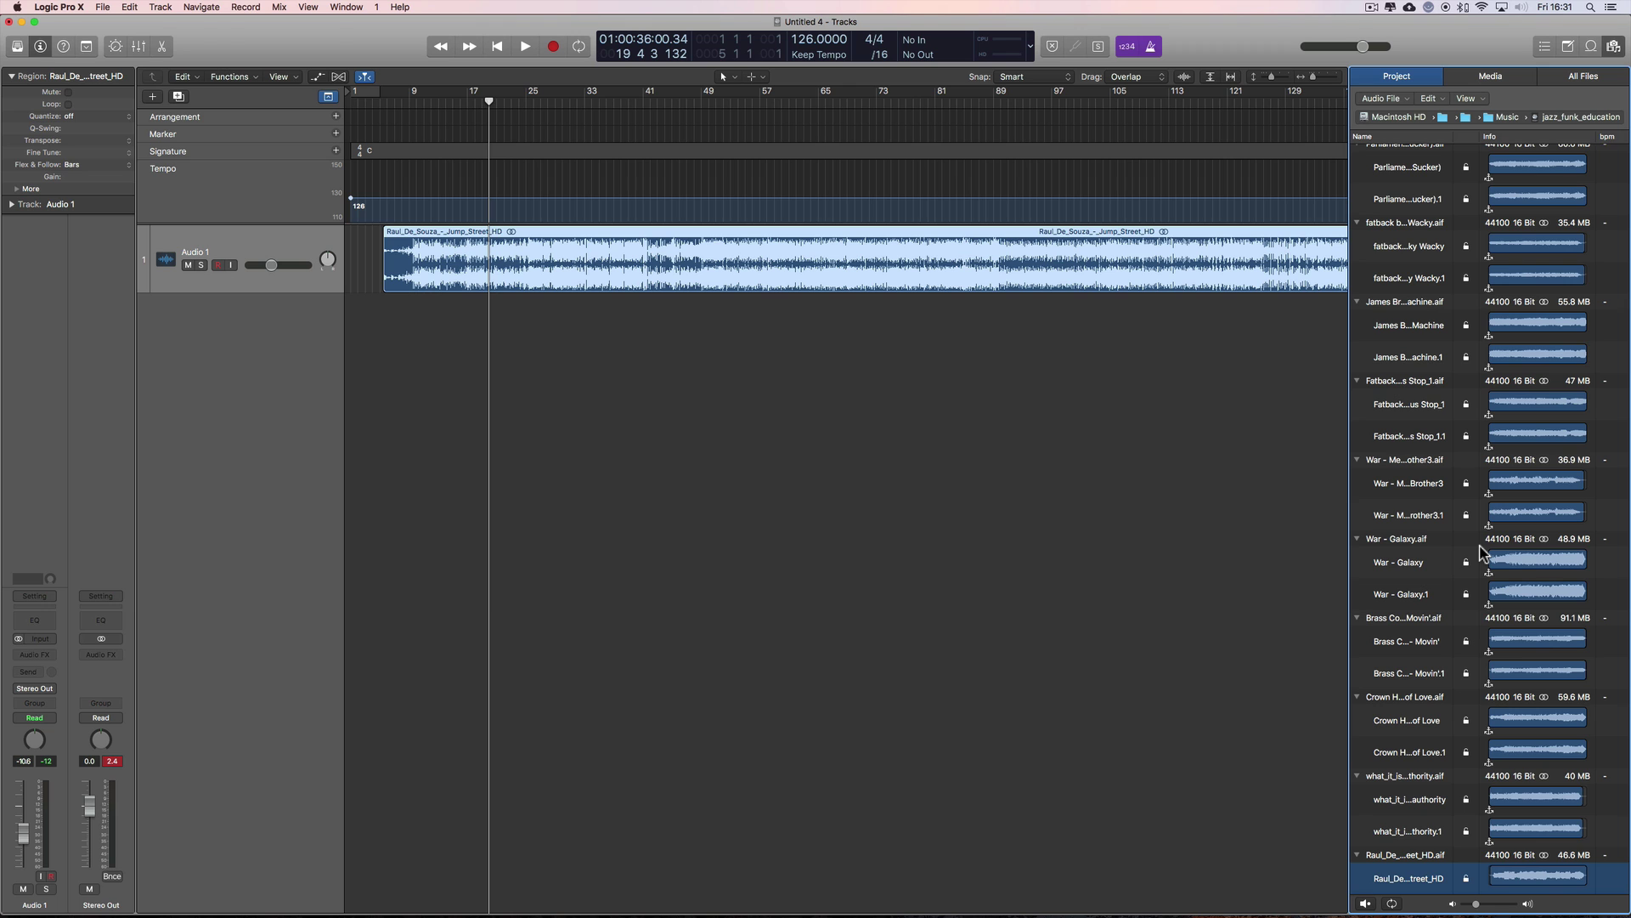
# Add the project audio file Kleer - Keep Your Body Workin' on a new track after the first song's end and enlarge that track
pyautogui.scroll(-10, 1481, 552)
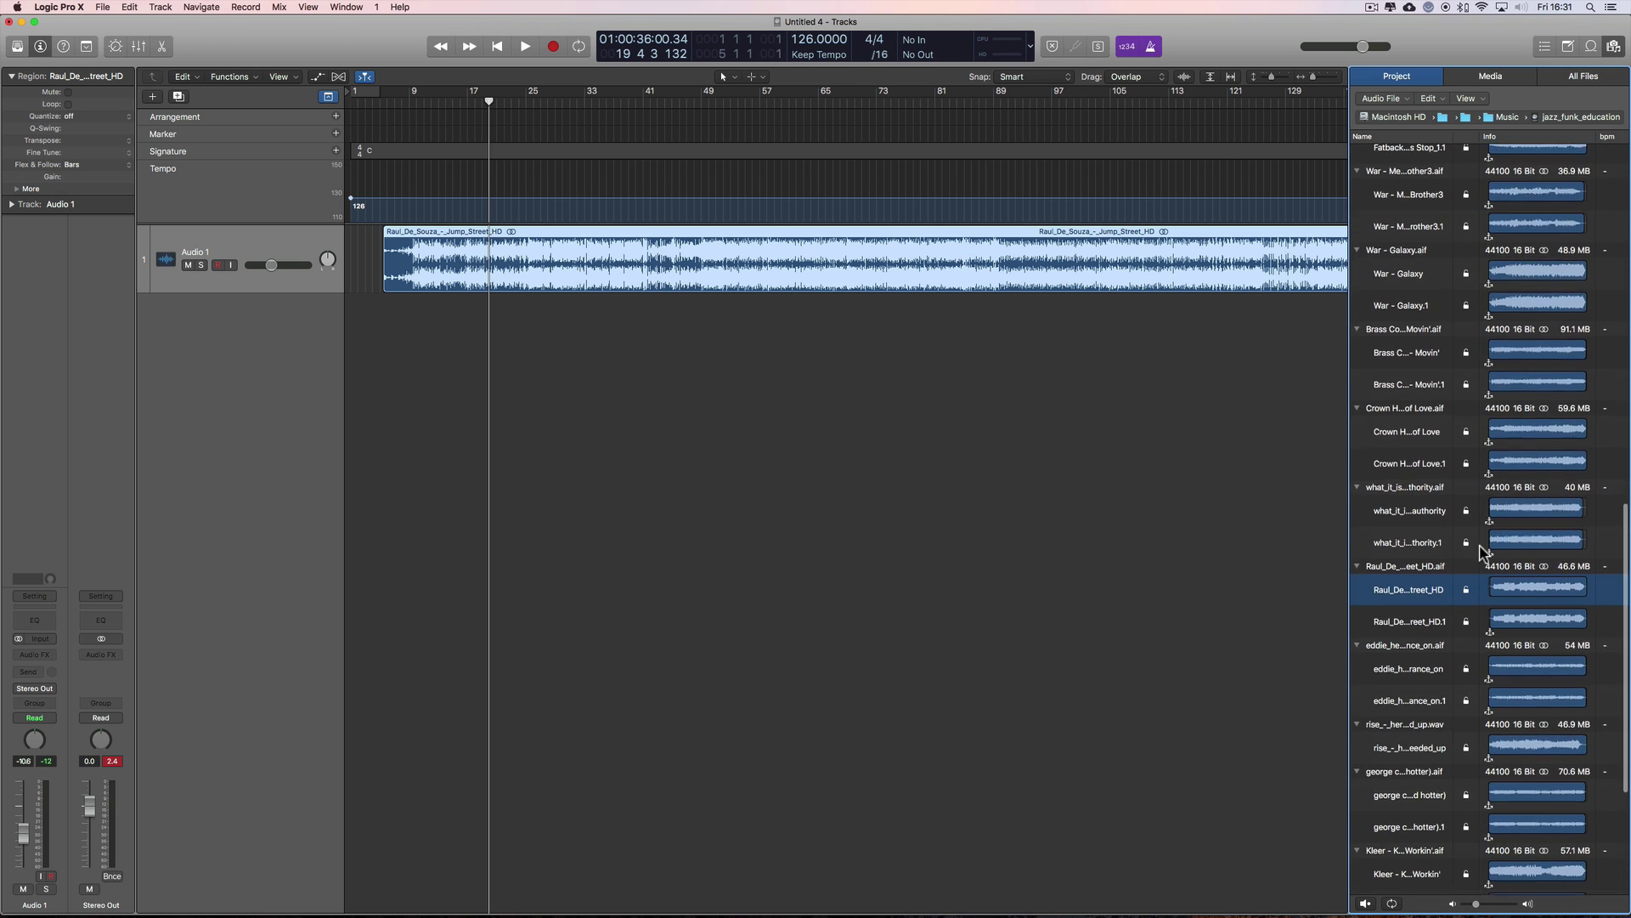
pyautogui.scroll(-3, 1480, 553)
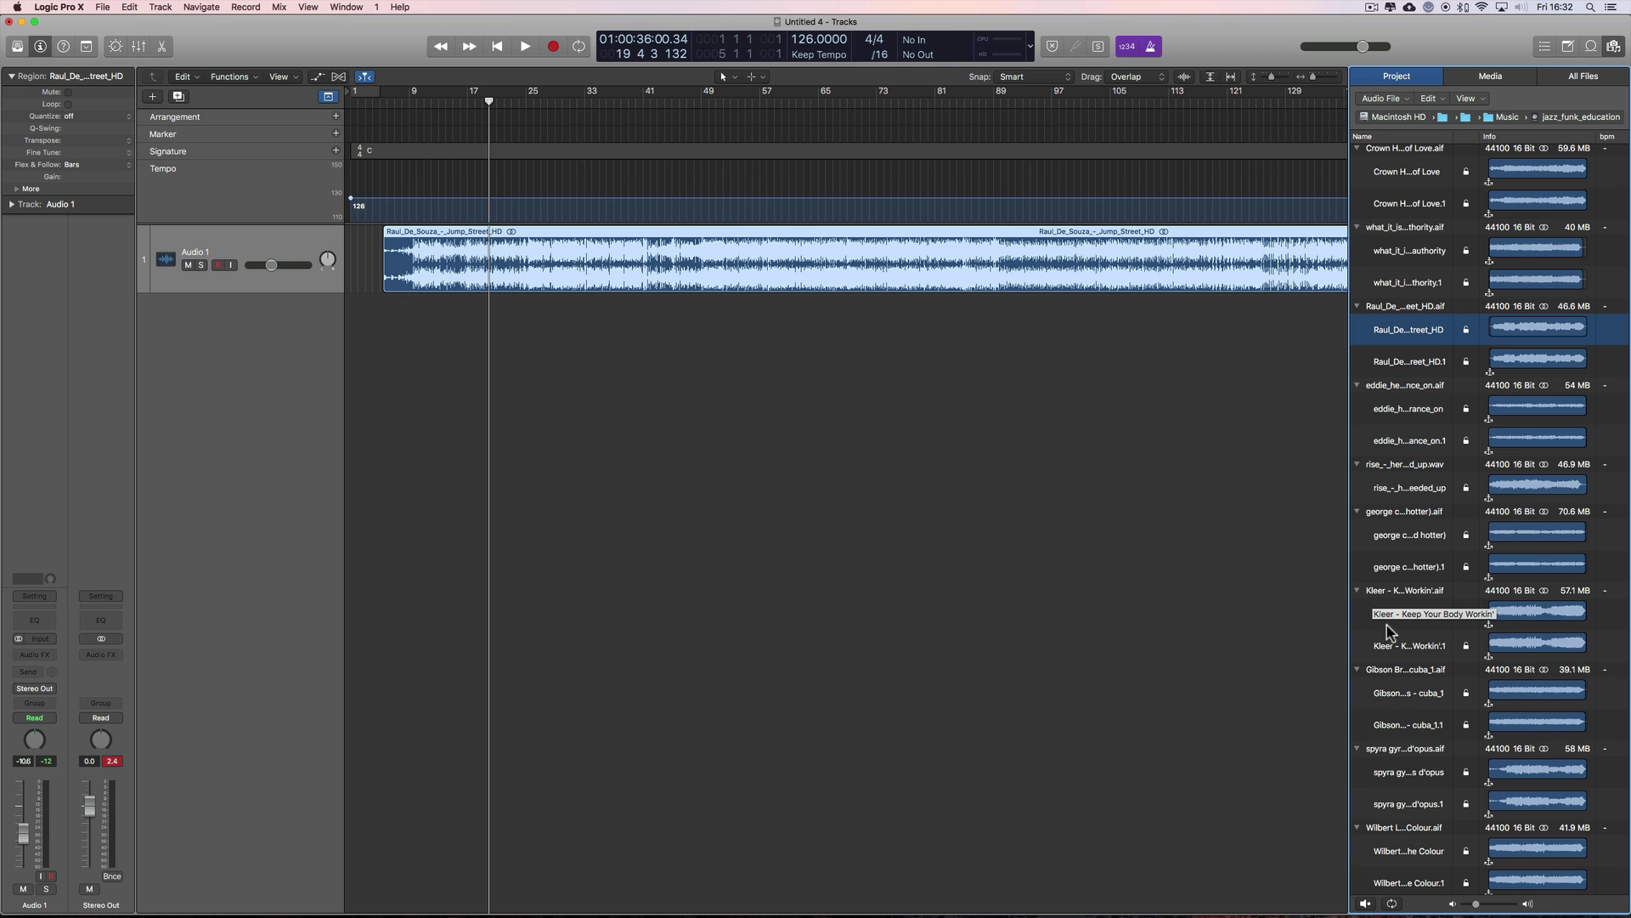
pyautogui.hscroll(10, 1173, 497)
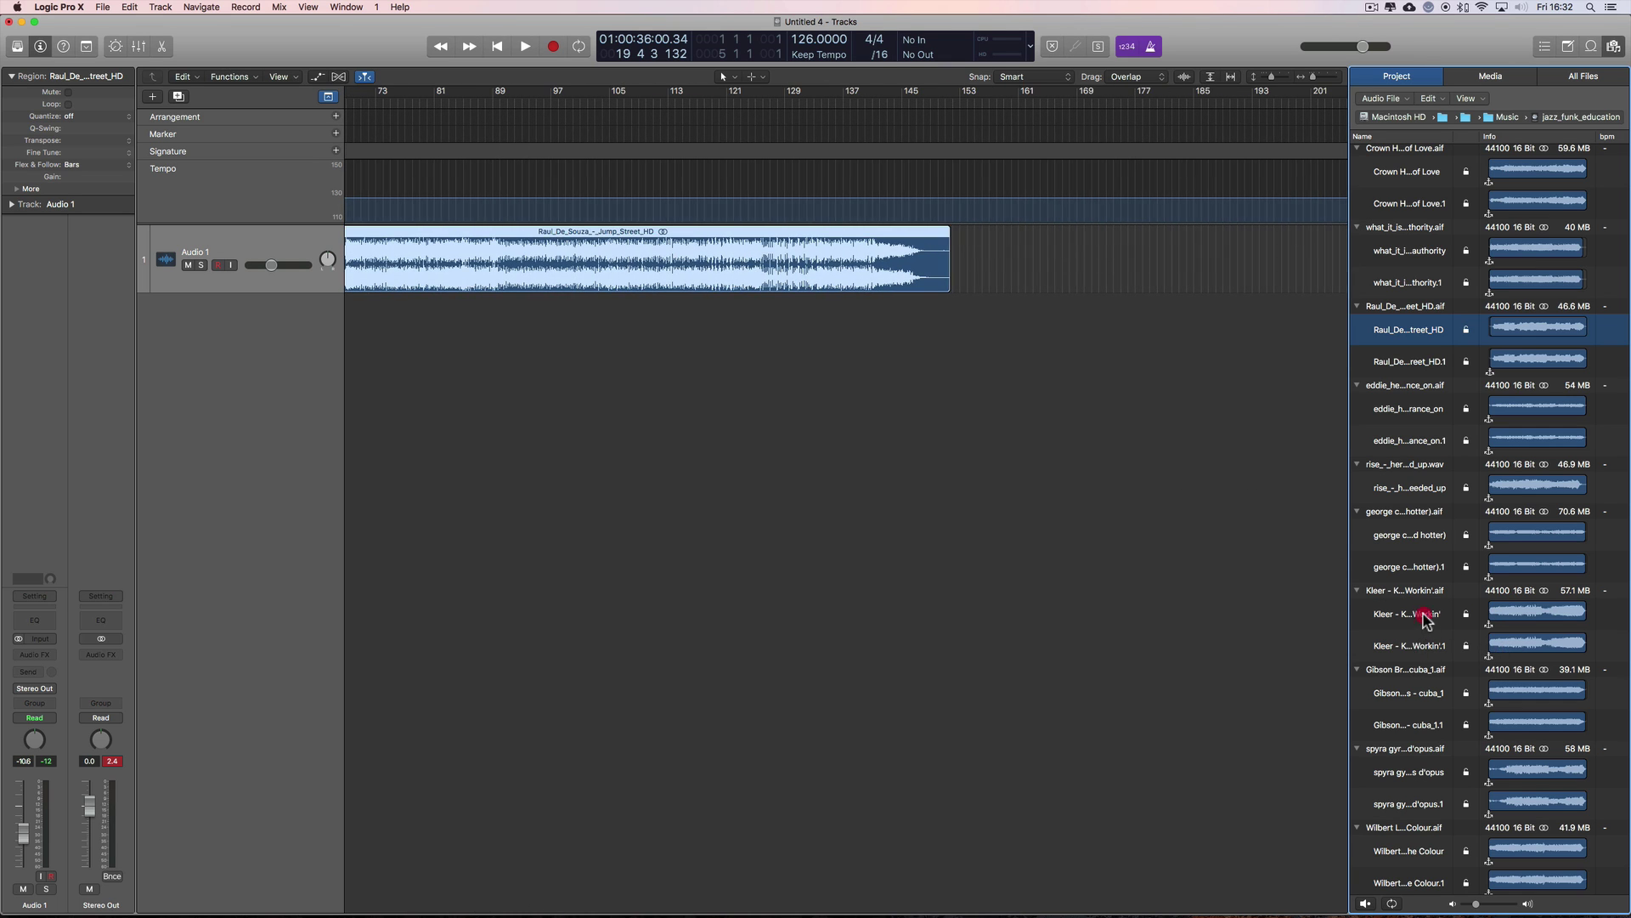
pyautogui.moveTo(1426, 618); pyautogui.dragTo(983, 456)
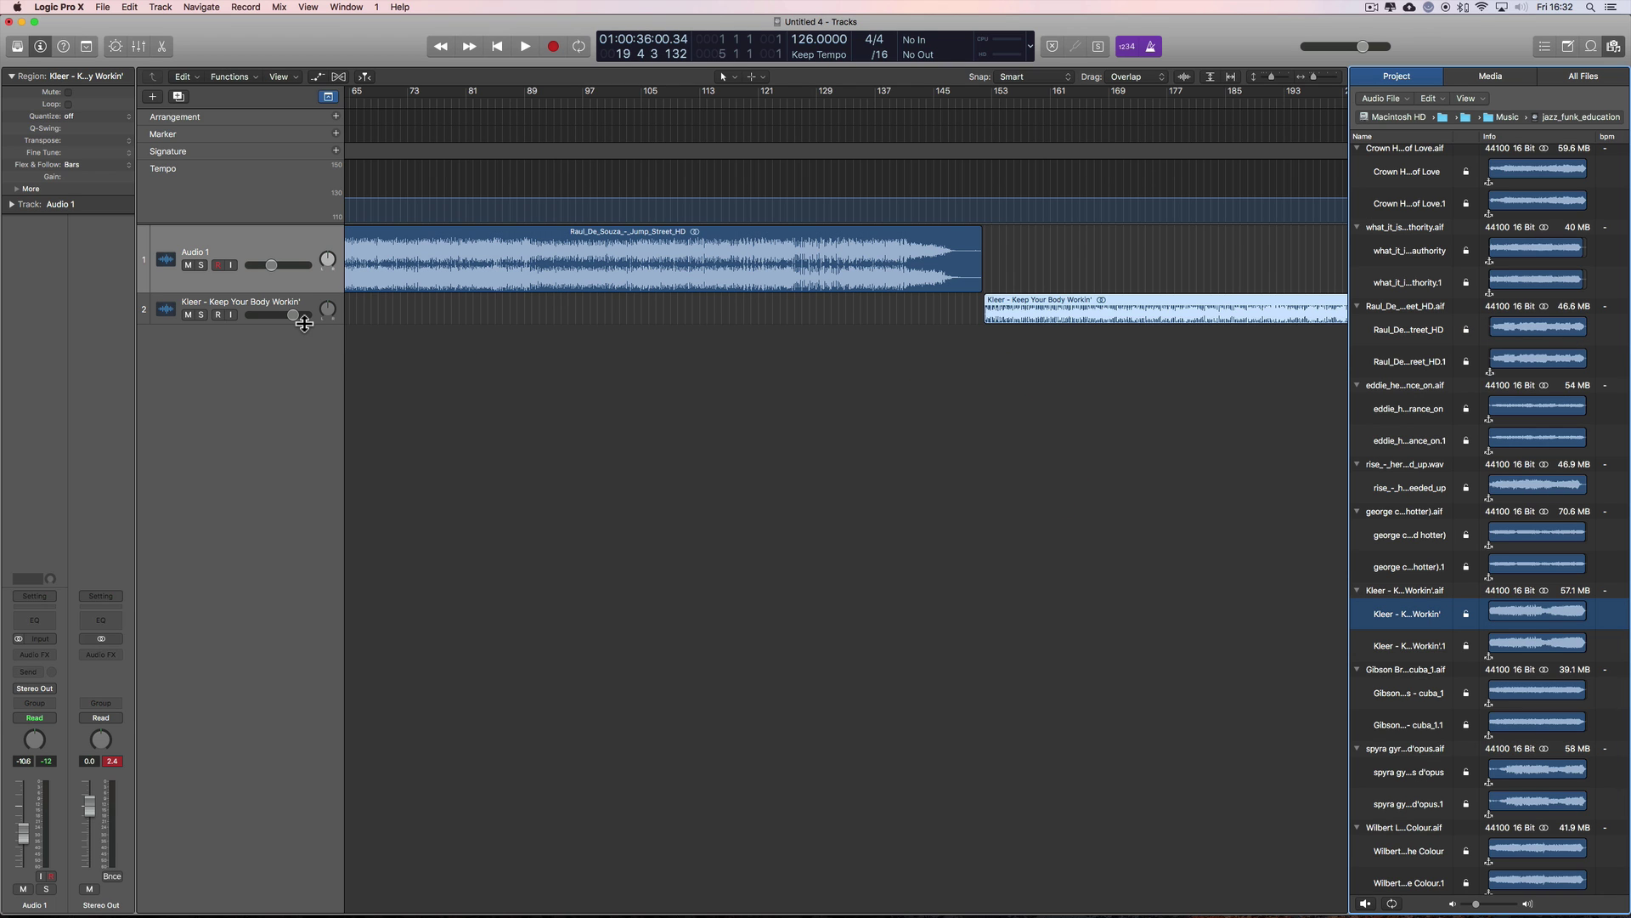
pyautogui.moveTo(305, 323); pyautogui.dragTo(301, 362)
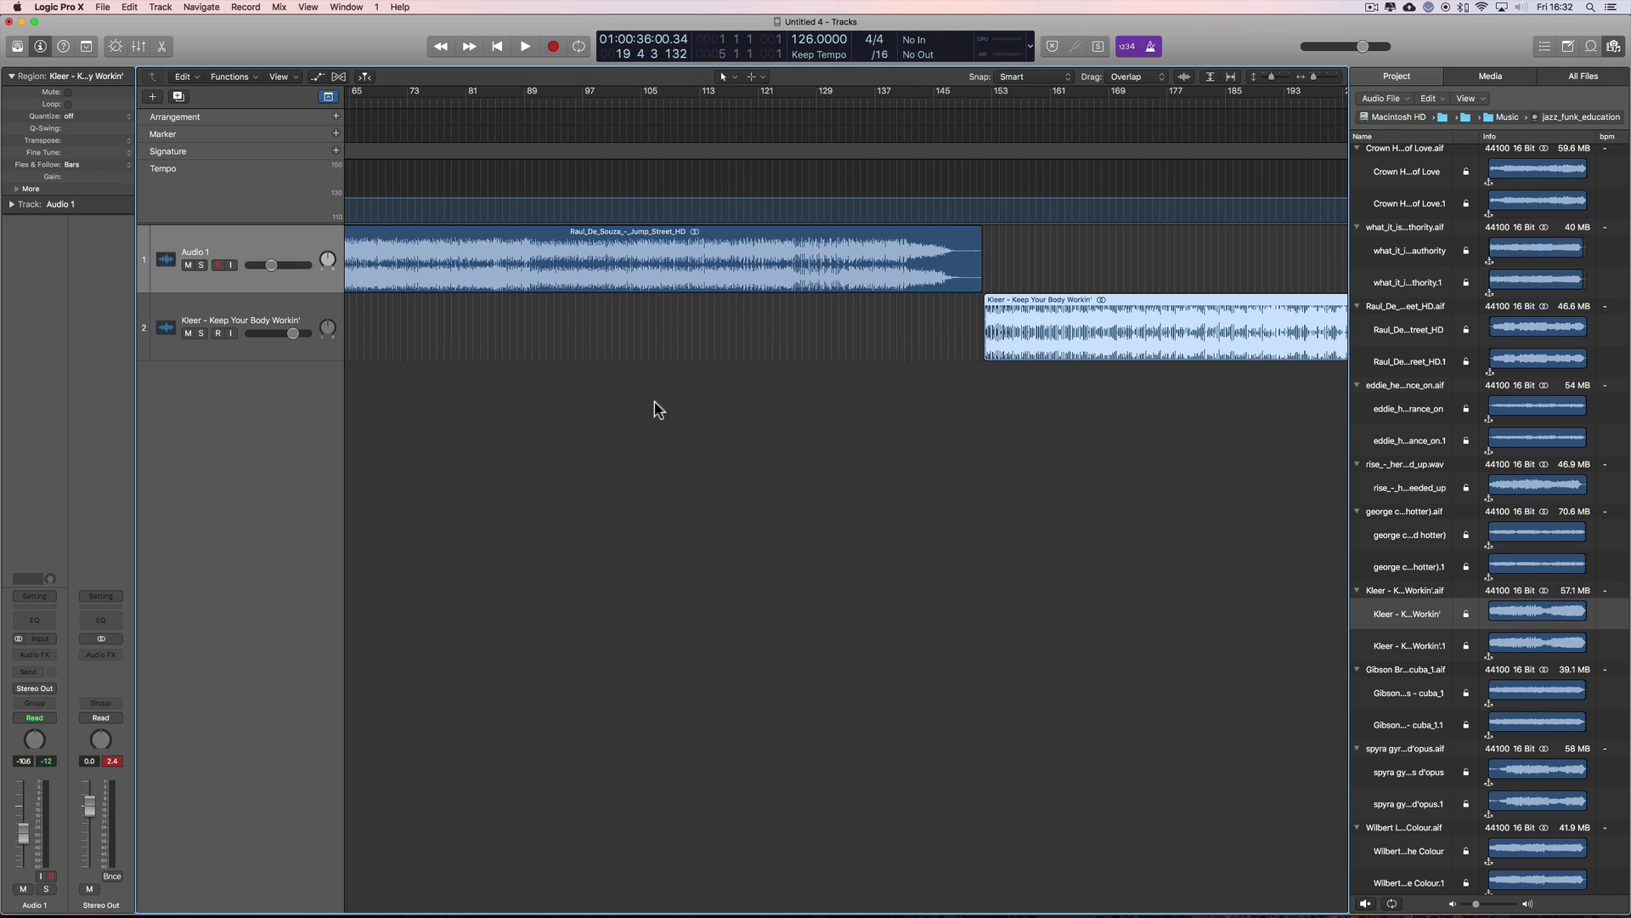
pyautogui.click(1612, 48)
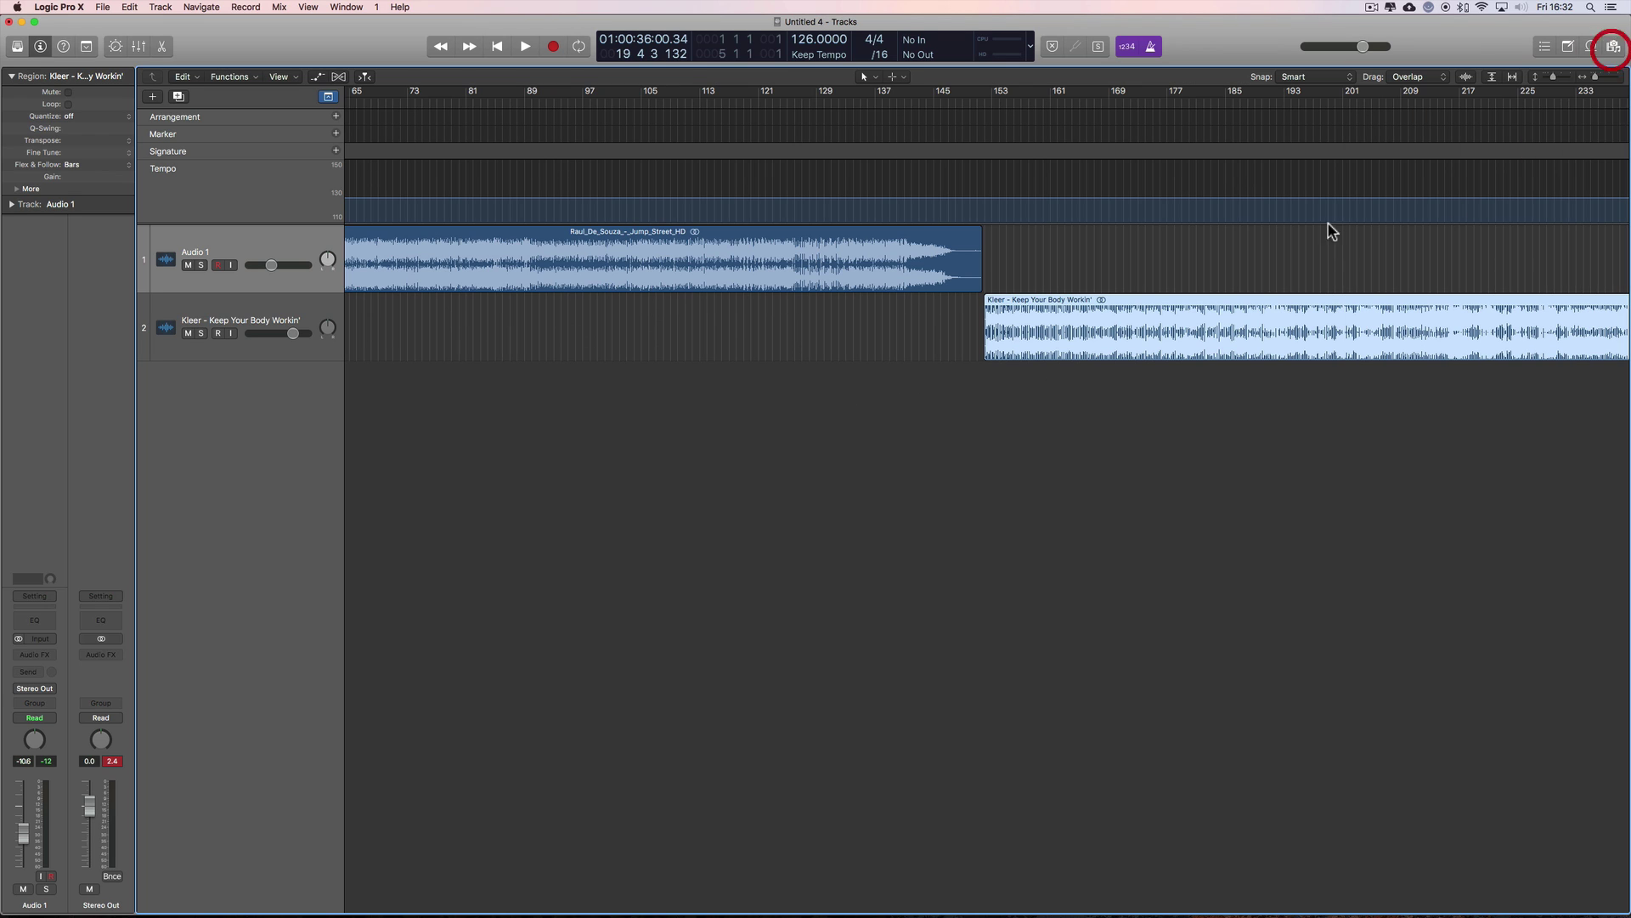
# Lower the Kleer track's volume and play its song from bar 158
pyautogui.click(1029, 103)
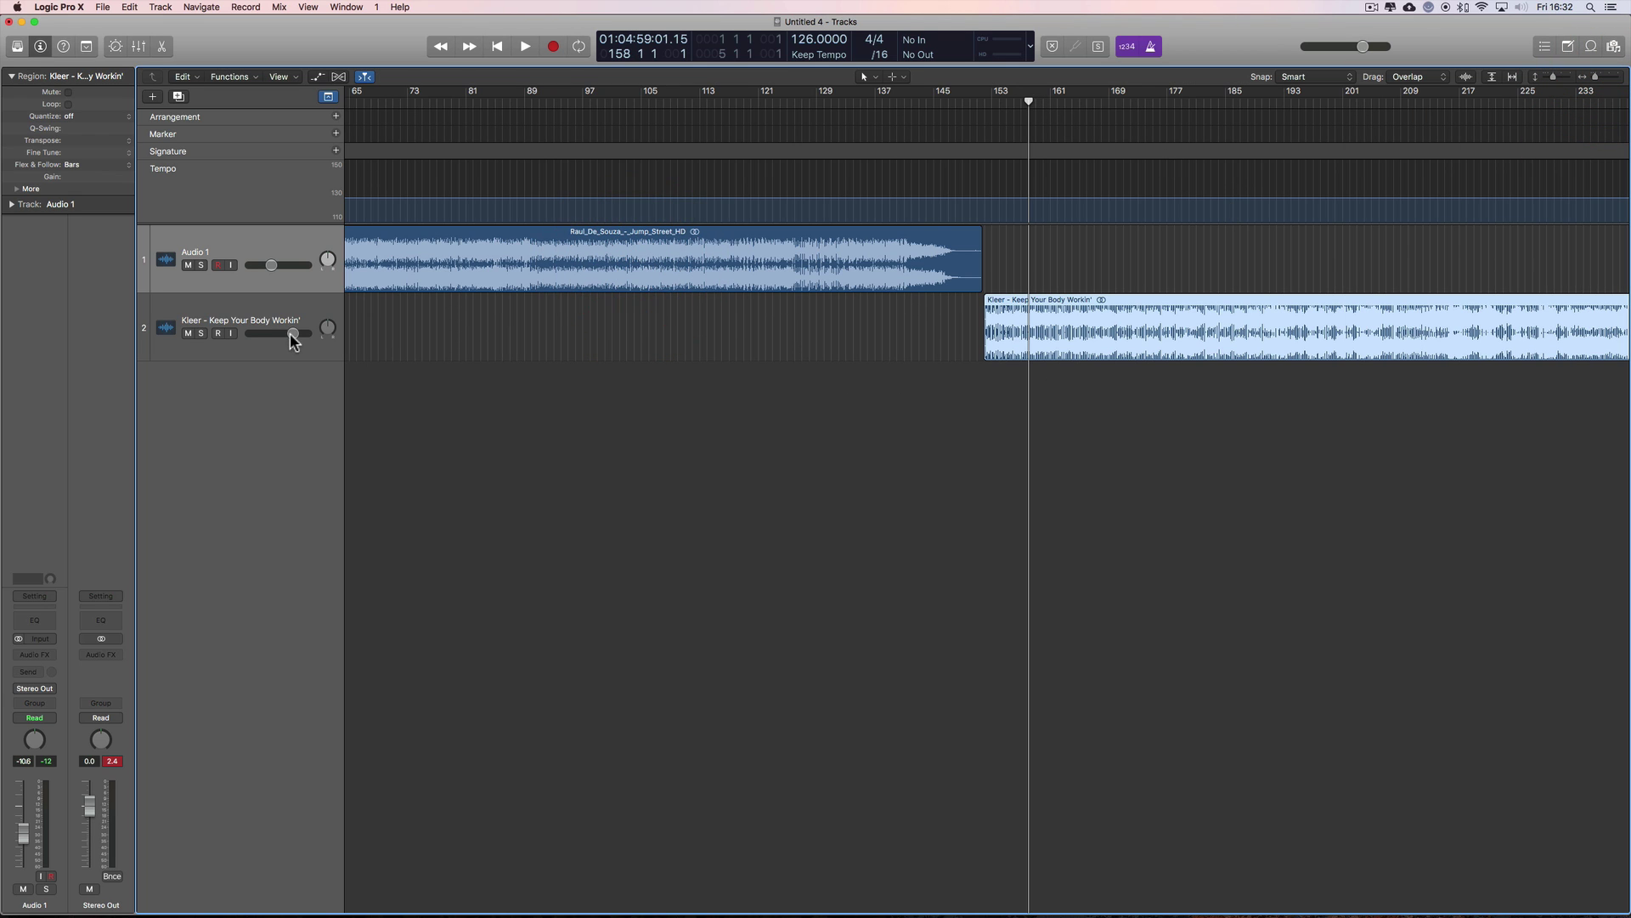
pyautogui.moveTo(292, 333); pyautogui.dragTo(269, 333)
pyautogui.press('space')
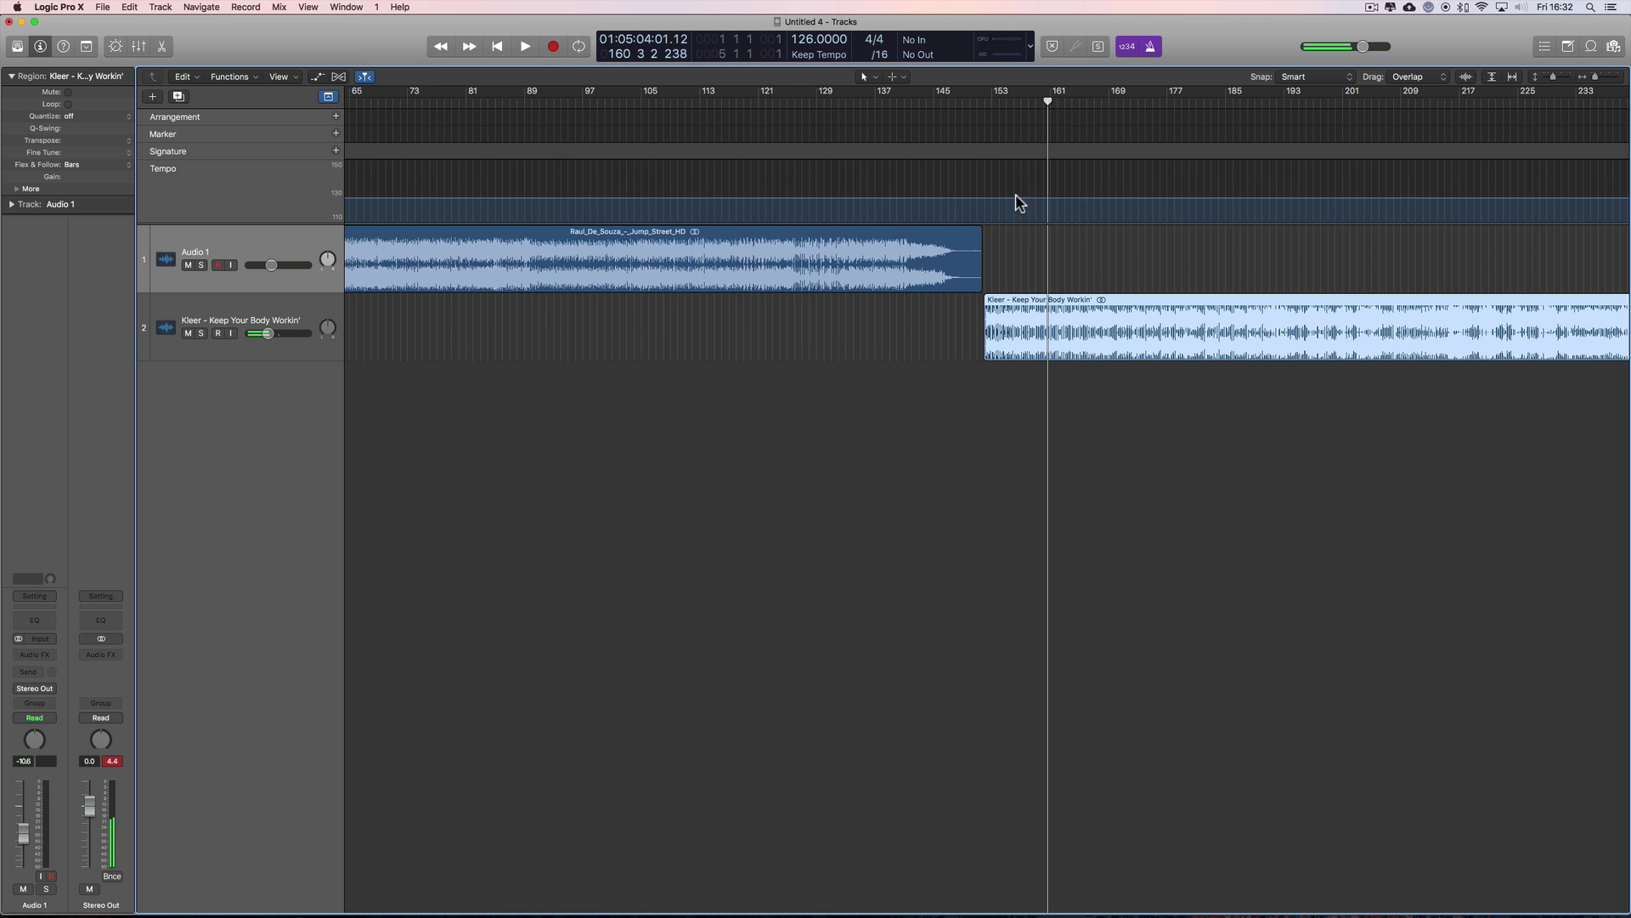
# Review the Flex & Follow options of the Kleer region
pyautogui.click(1133, 304)
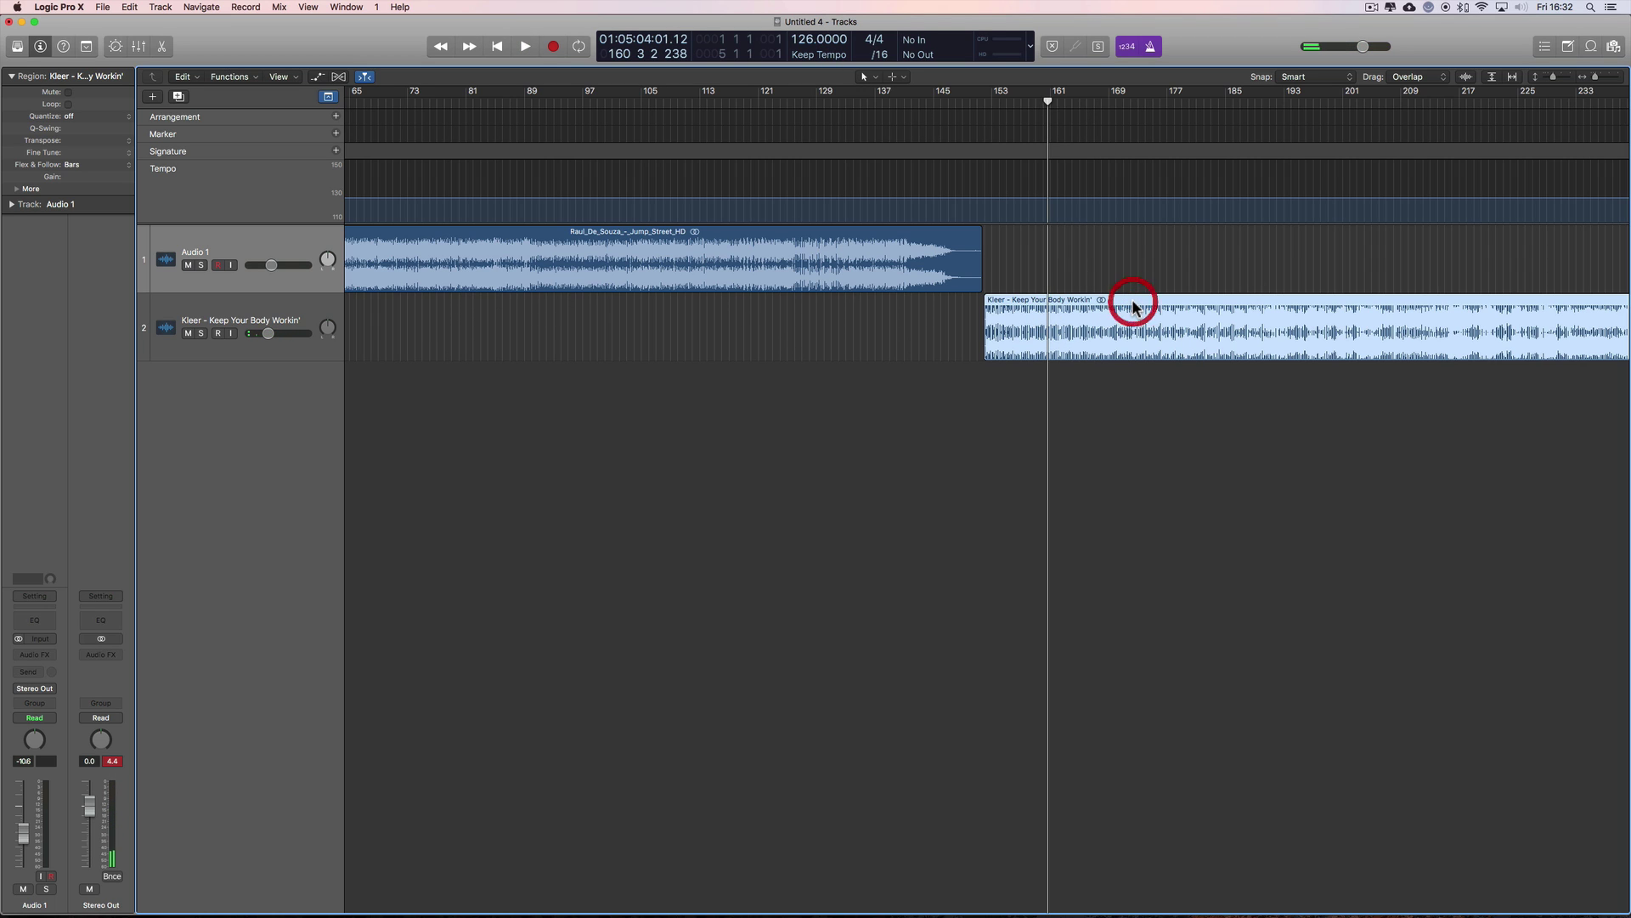
pyautogui.click(78, 167)
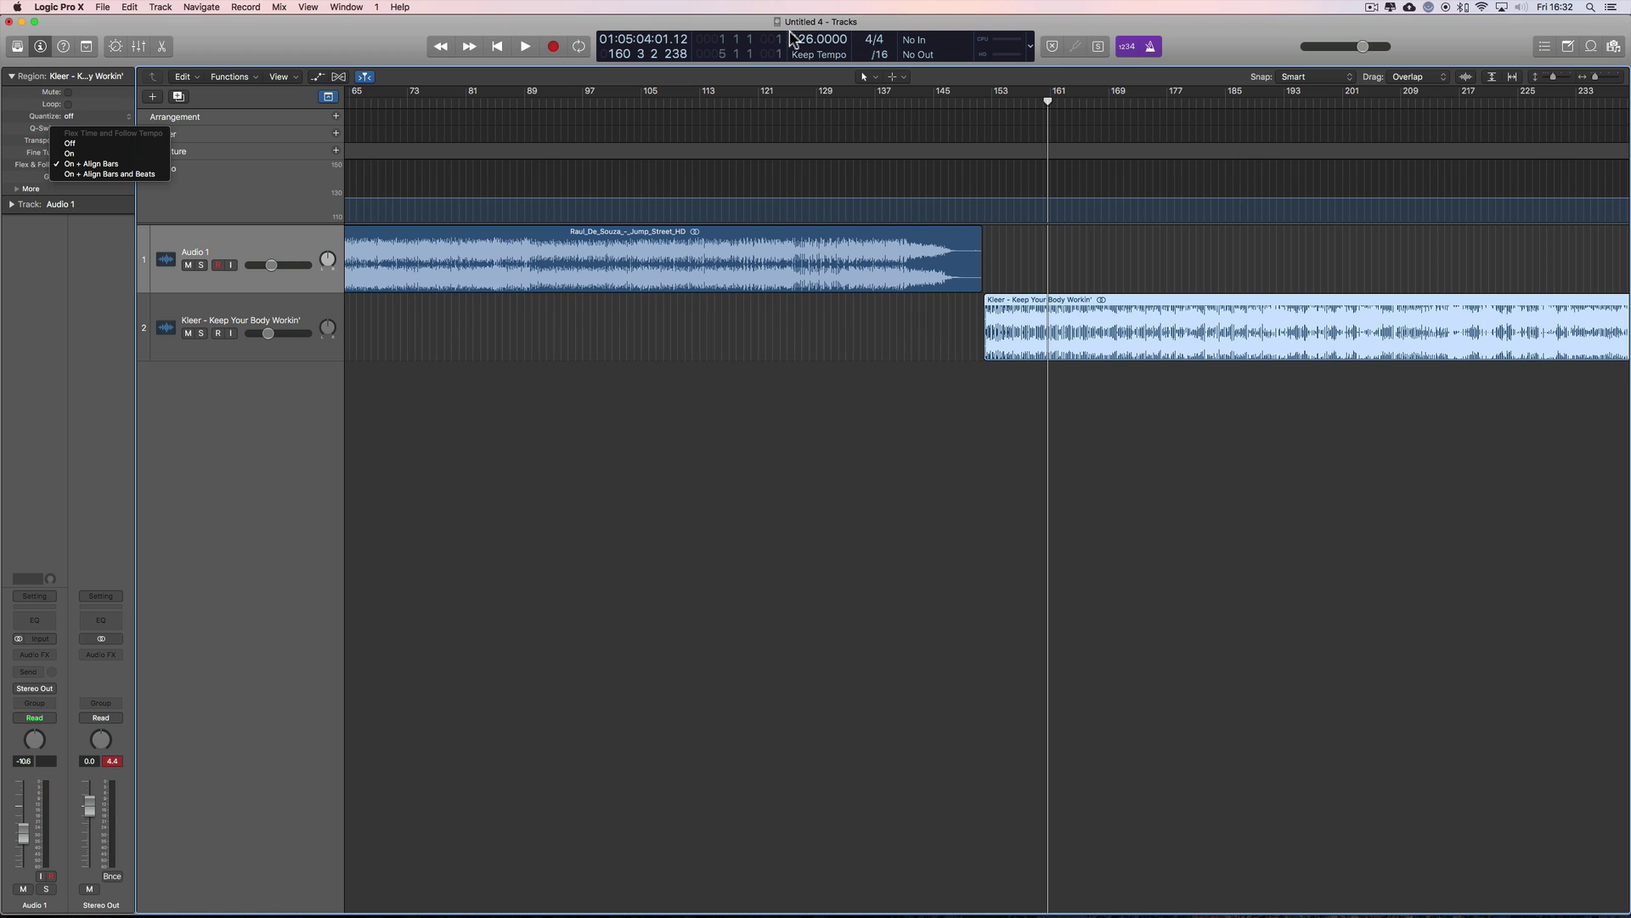
pyautogui.press('Escape')
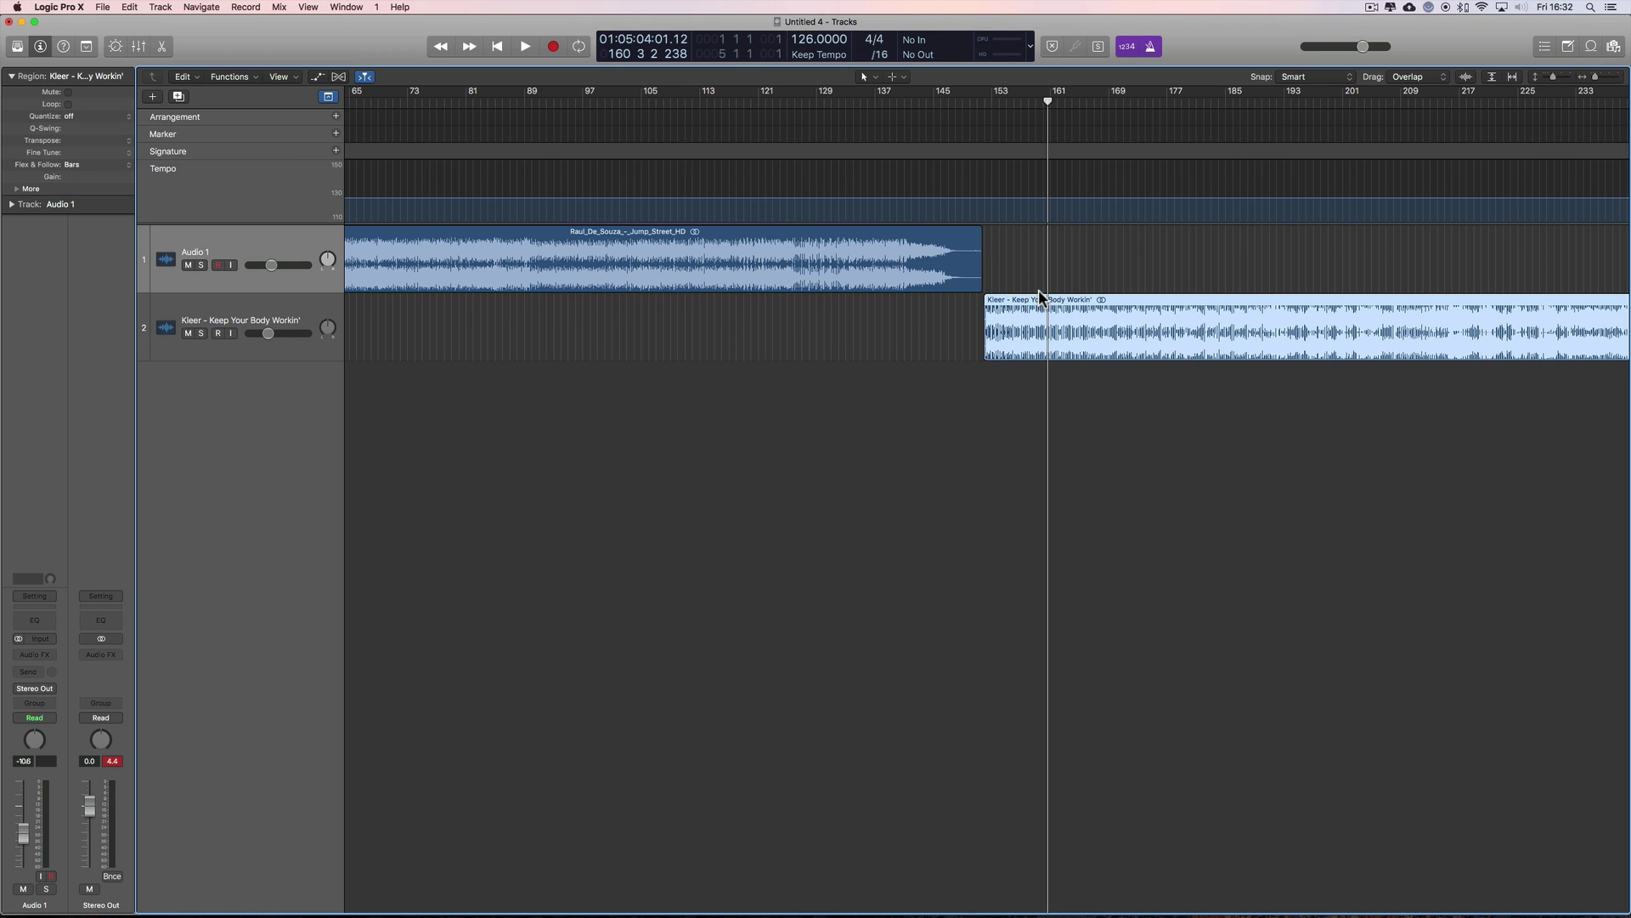
# Compare the two songs by playing the Kleer region near bar 158 and the Jump Street region near bar 130
pyautogui.click(1046, 94)
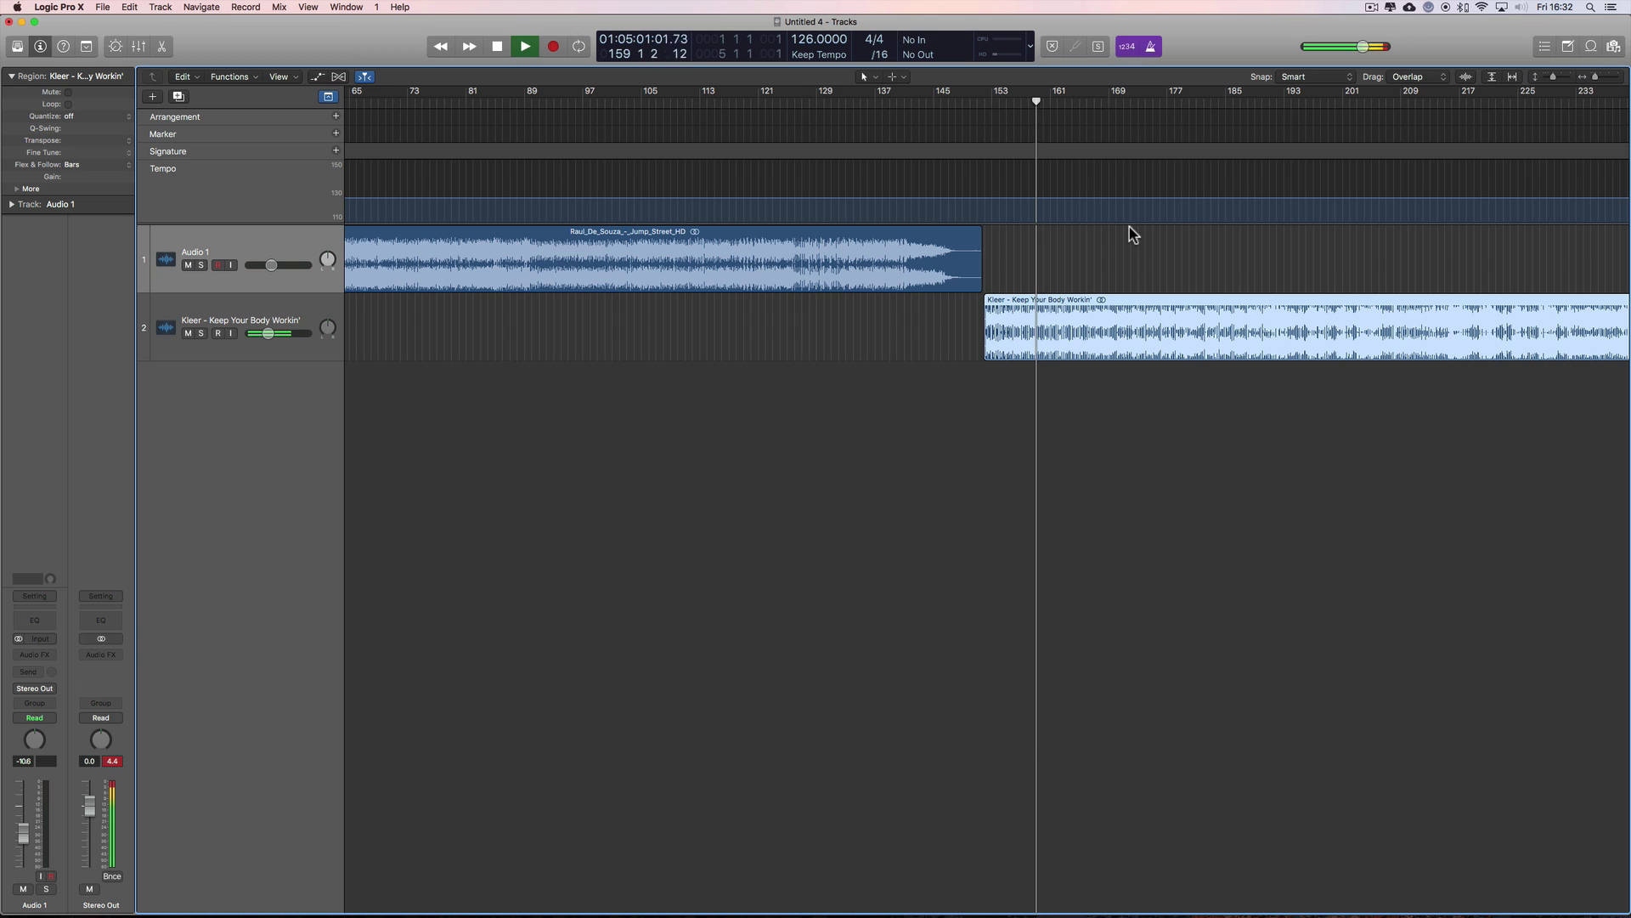
pyautogui.press('space')
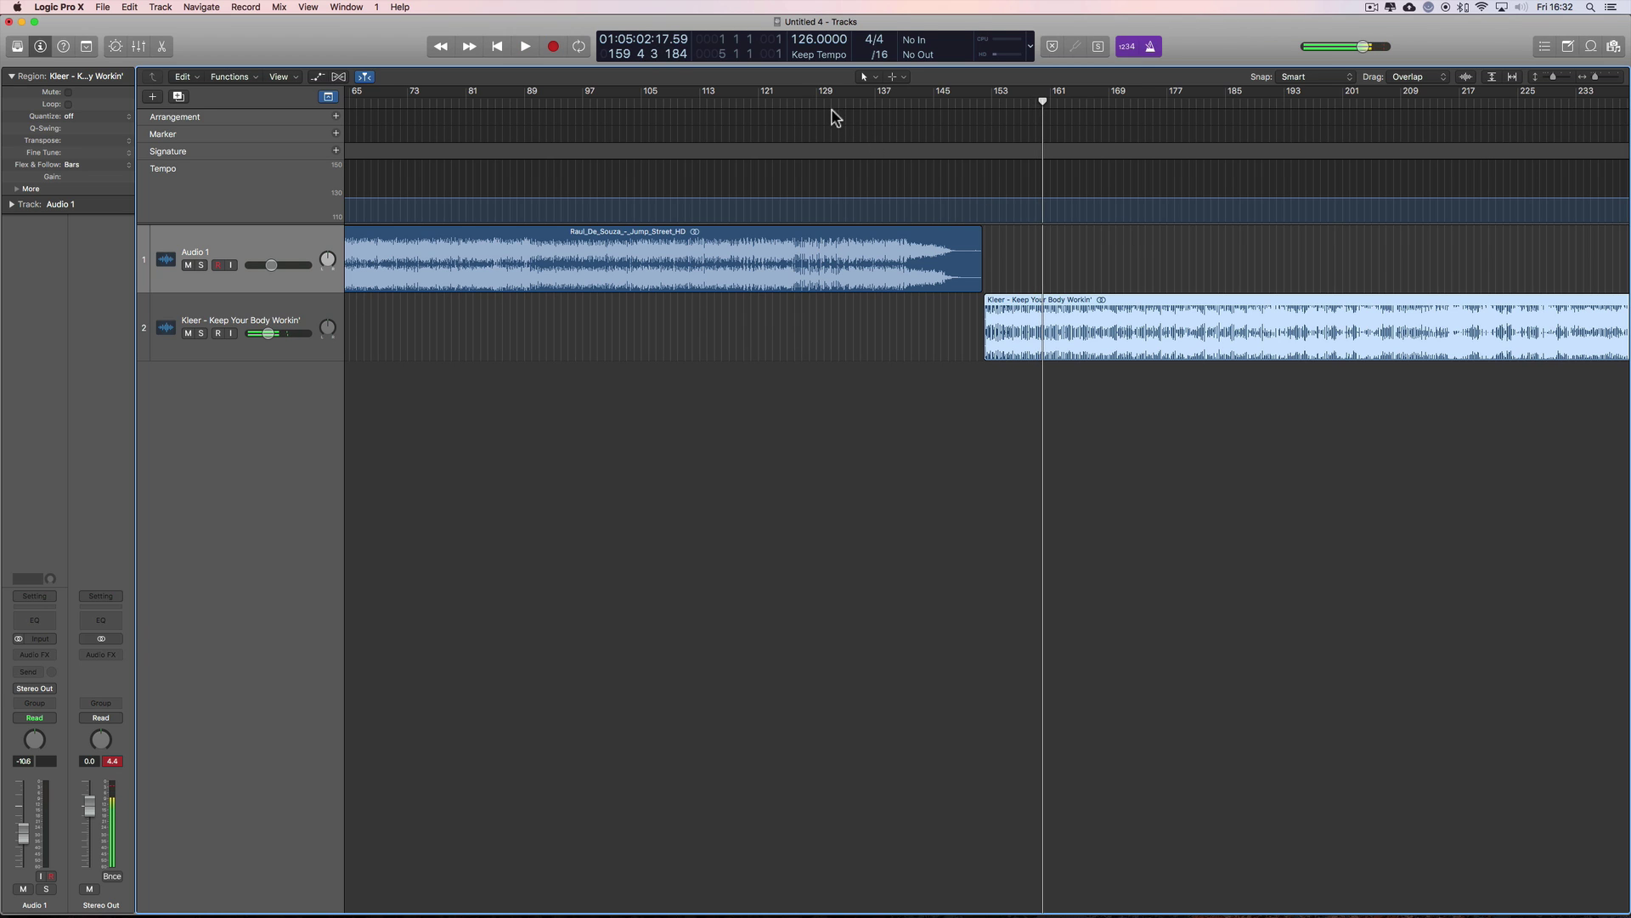
pyautogui.click(831, 102)
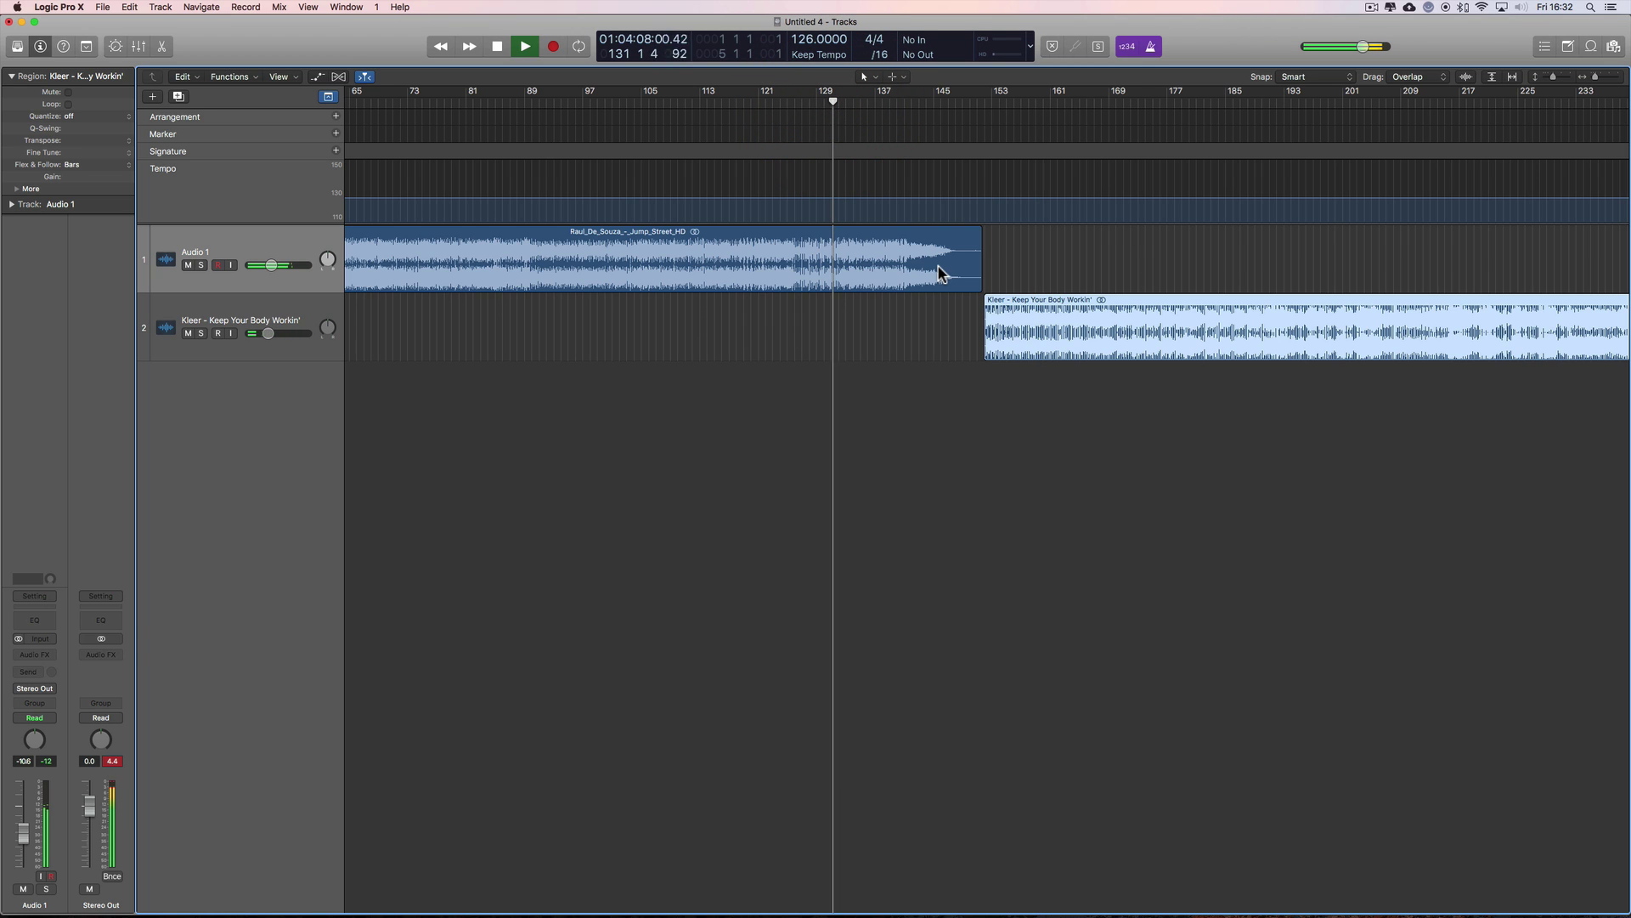
# Trim the Jump Street region's end to about bar 148 and move the Kleer region to start at about bar 141, overlapping it
pyautogui.moveTo(1044, 306); pyautogui.dragTo(926, 158)
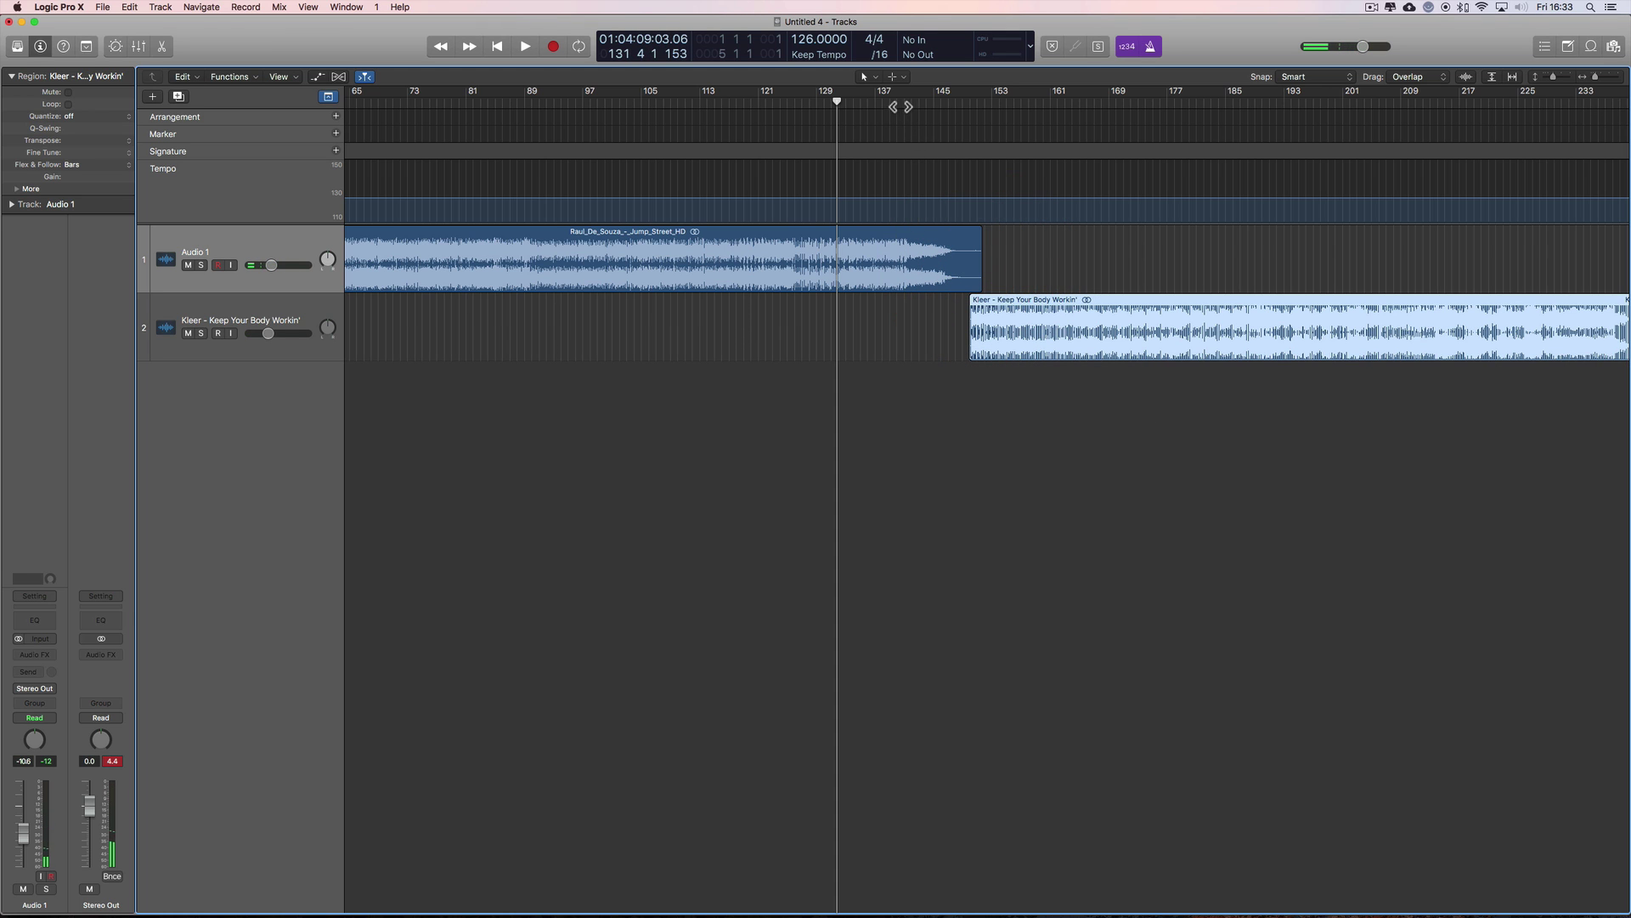
pyautogui.doubleClick(885, 100)
pyautogui.moveTo(1595, 76); pyautogui.dragTo(1599, 76)
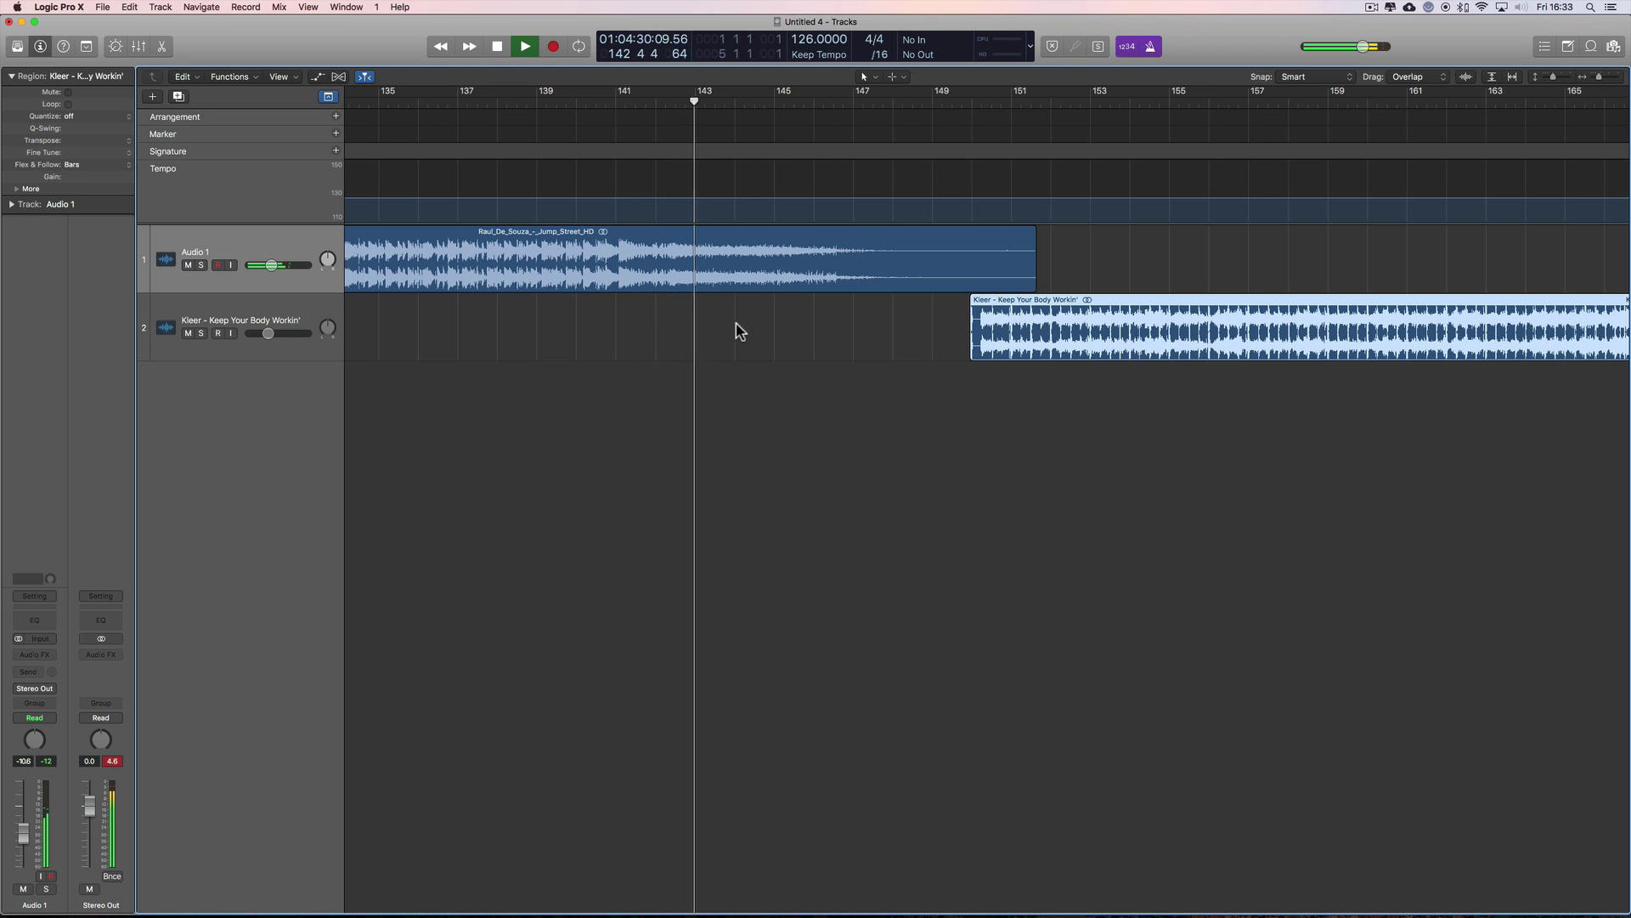
pyautogui.press('space')
pyautogui.moveTo(1036, 282); pyautogui.dragTo(884, 283)
pyautogui.moveTo(999, 299); pyautogui.dragTo(652, 311)
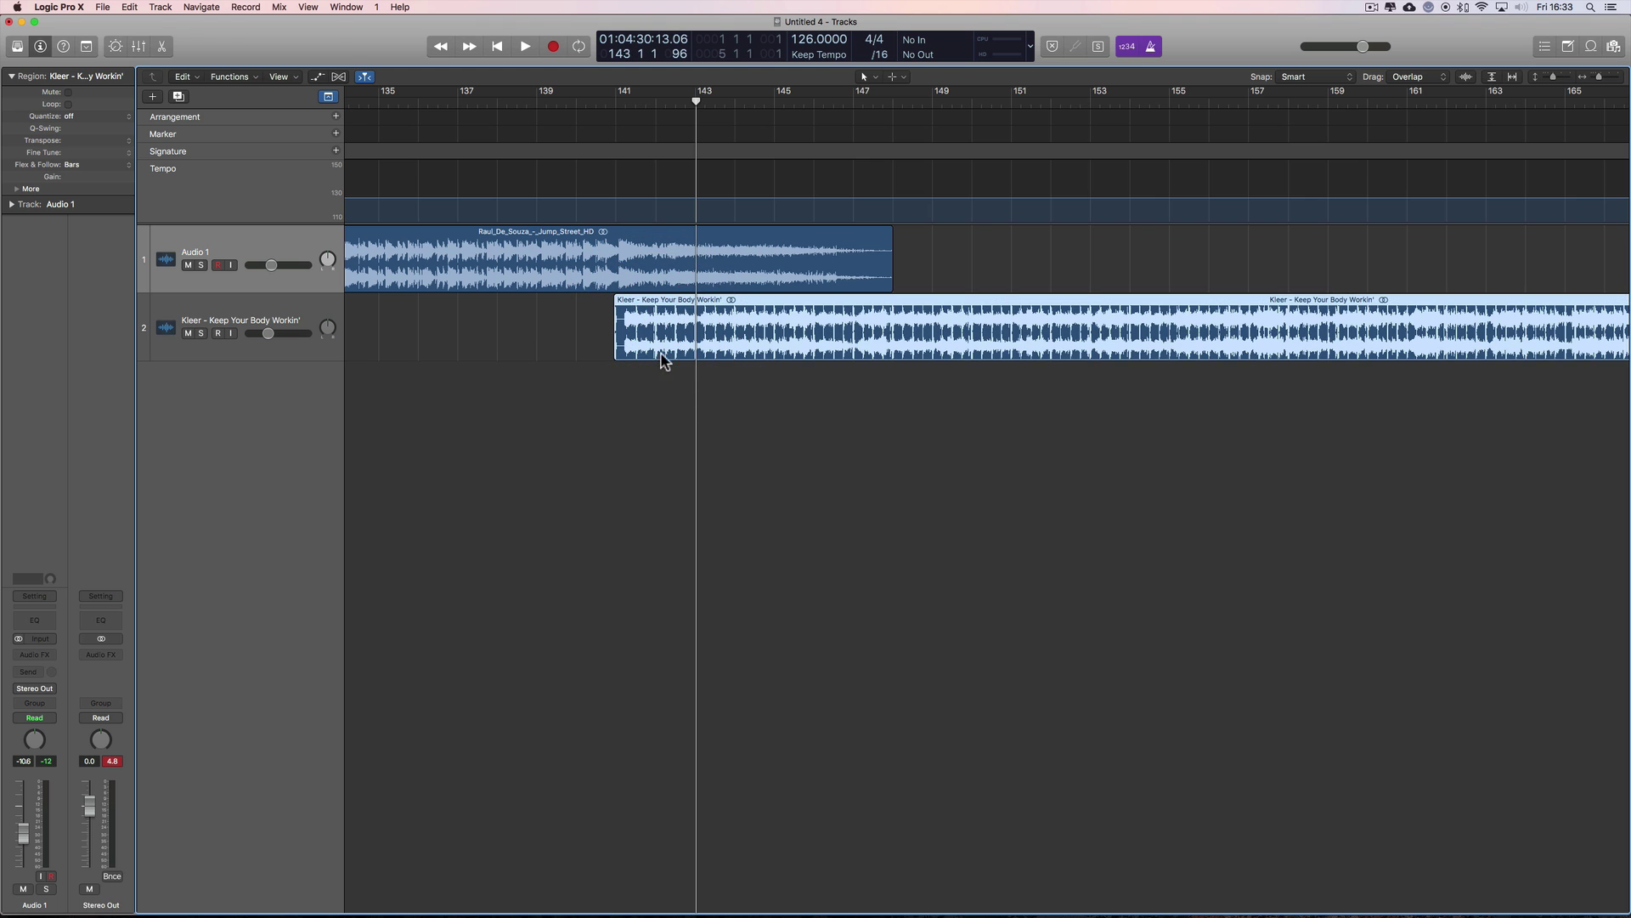
# Use the Fade Tool to fade out the Jump Street region from about bar 141.5 and fade in the Kleer region's first three bars
pyautogui.click(1612, 76)
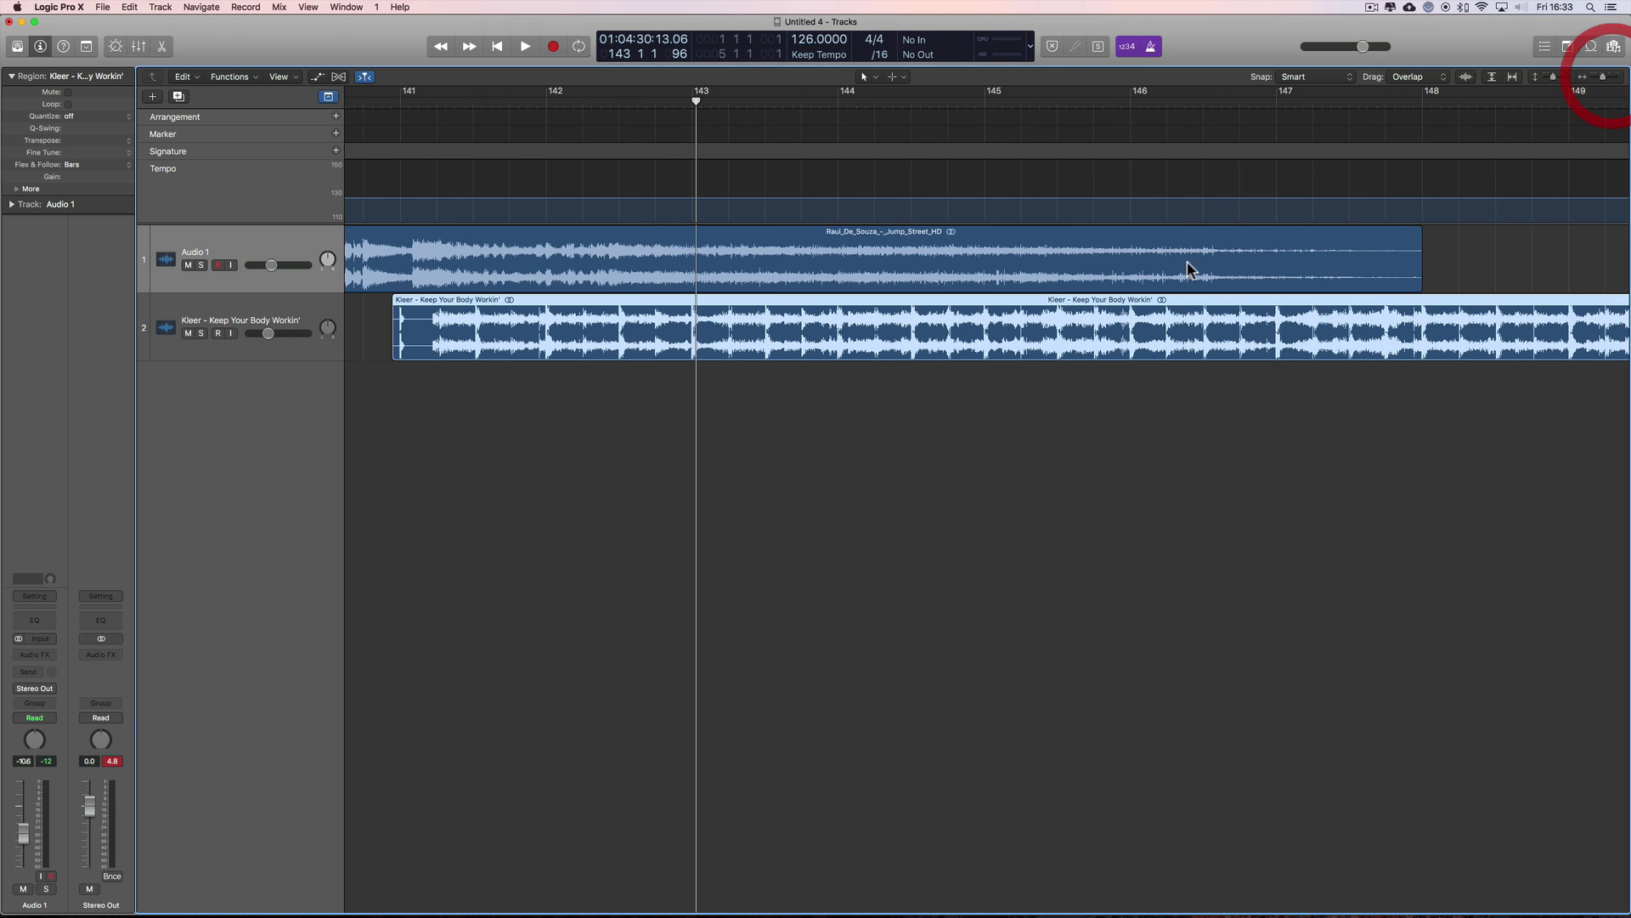
pyautogui.rightClick(1146, 430)
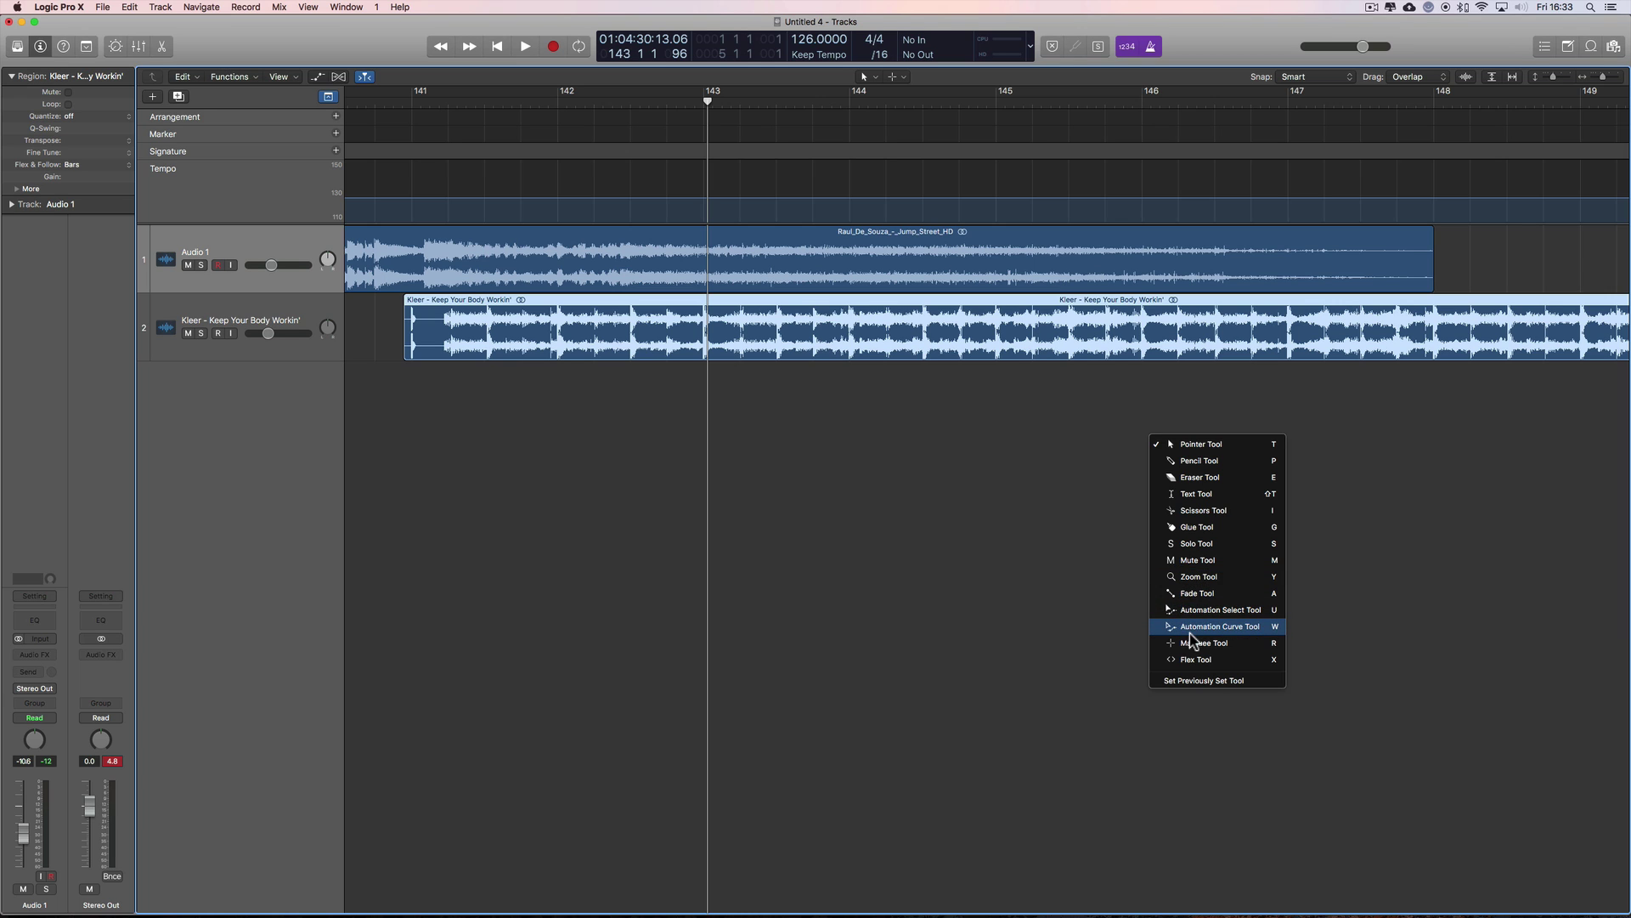
pyautogui.press('a')
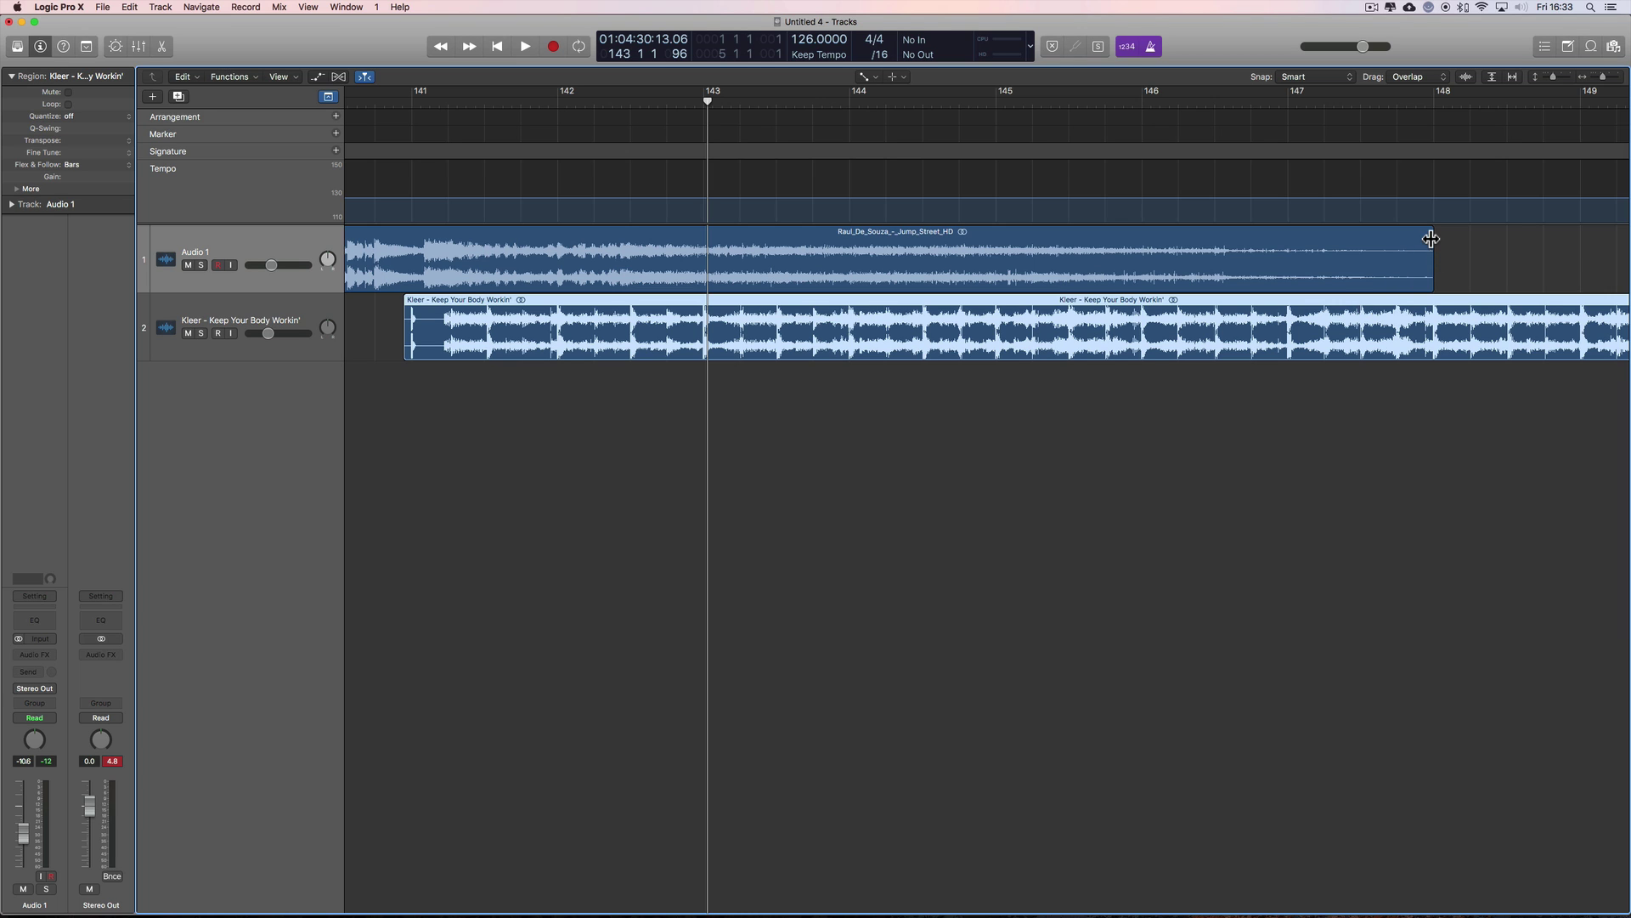
pyautogui.moveTo(1431, 239); pyautogui.dragTo(476, 241)
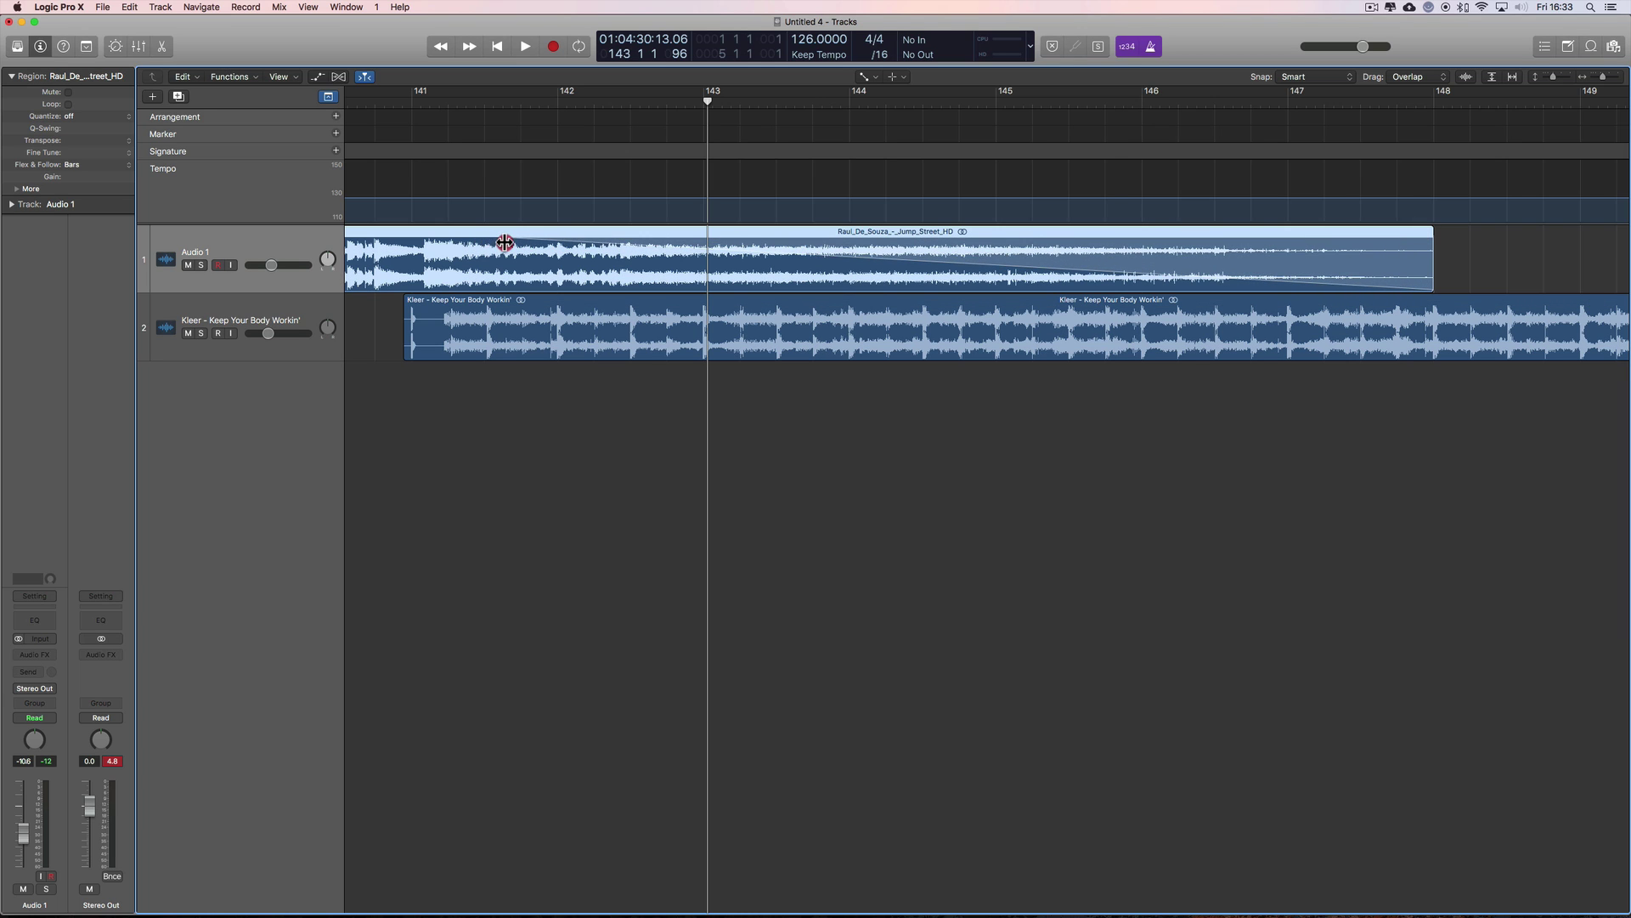
pyautogui.moveTo(410, 316); pyautogui.dragTo(1146, 310)
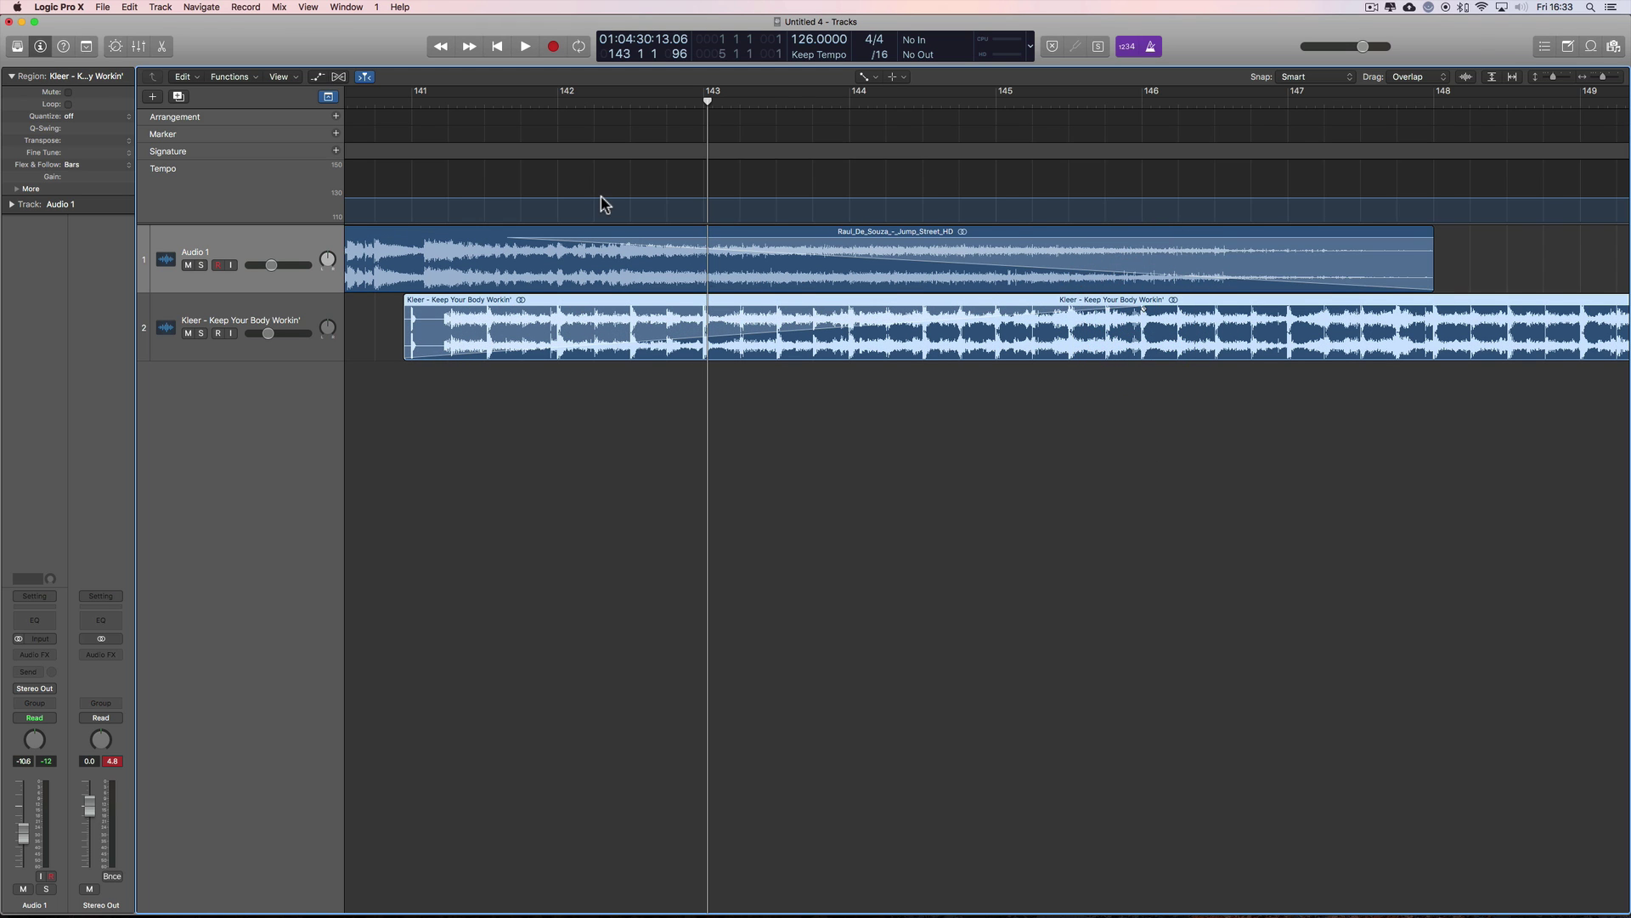
# Play the crossfade between the two songs from bar 135 and lower the Audio 1 track volume to -13.0 dB
pyautogui.hscroll(-5, 420, 91)
pyautogui.click(364, 96)
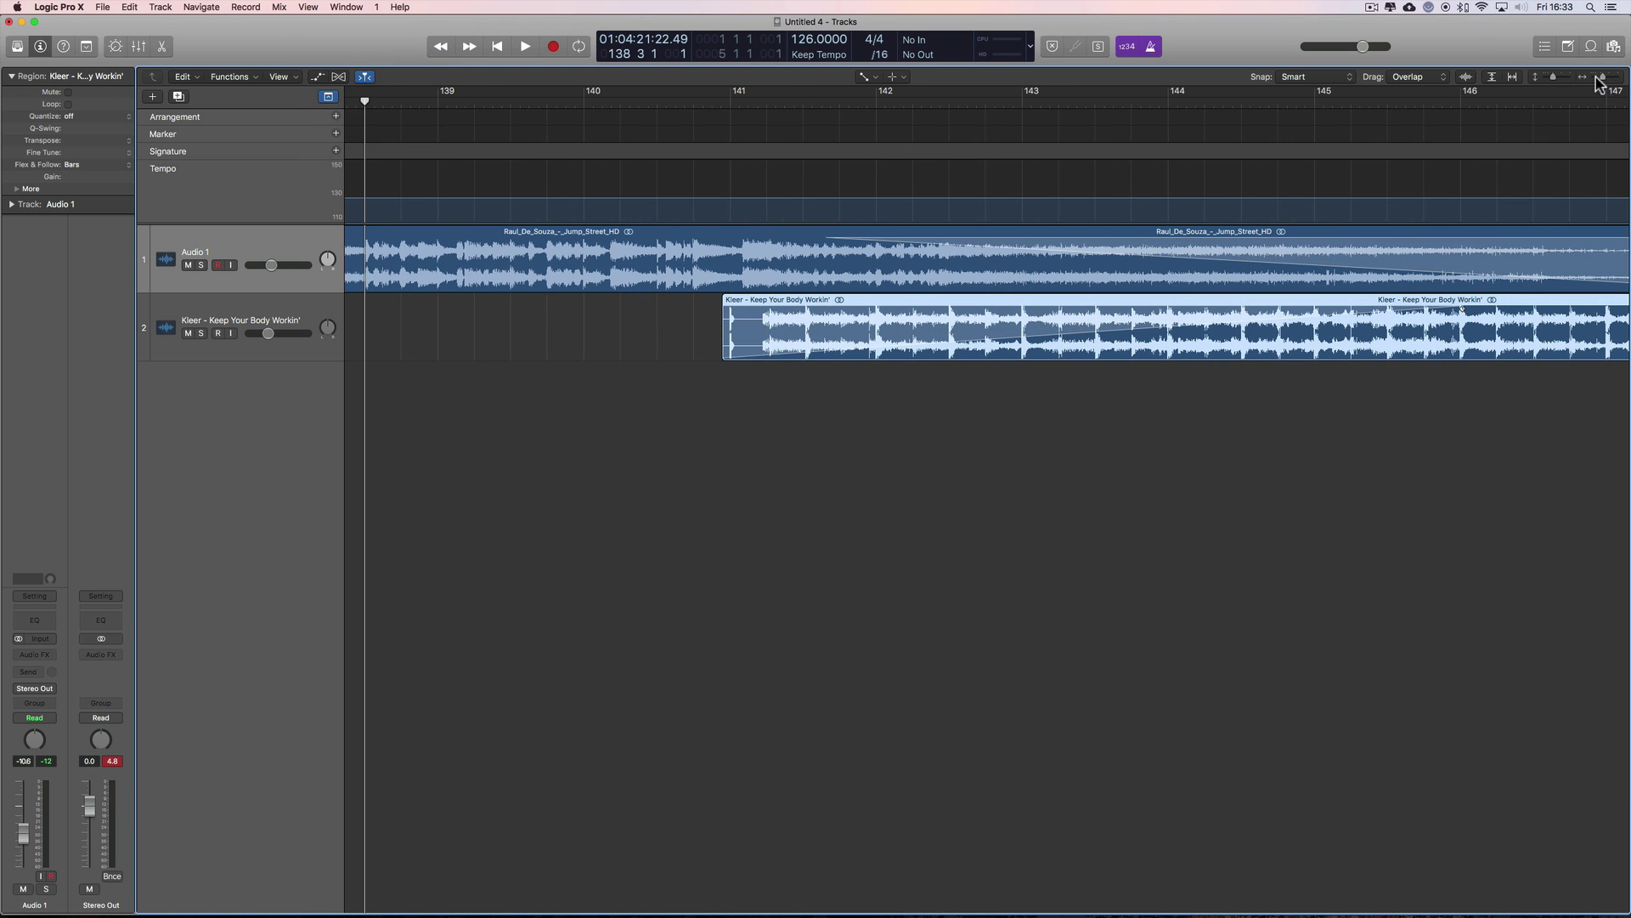
pyautogui.moveTo(1603, 76); pyautogui.dragTo(1599, 77)
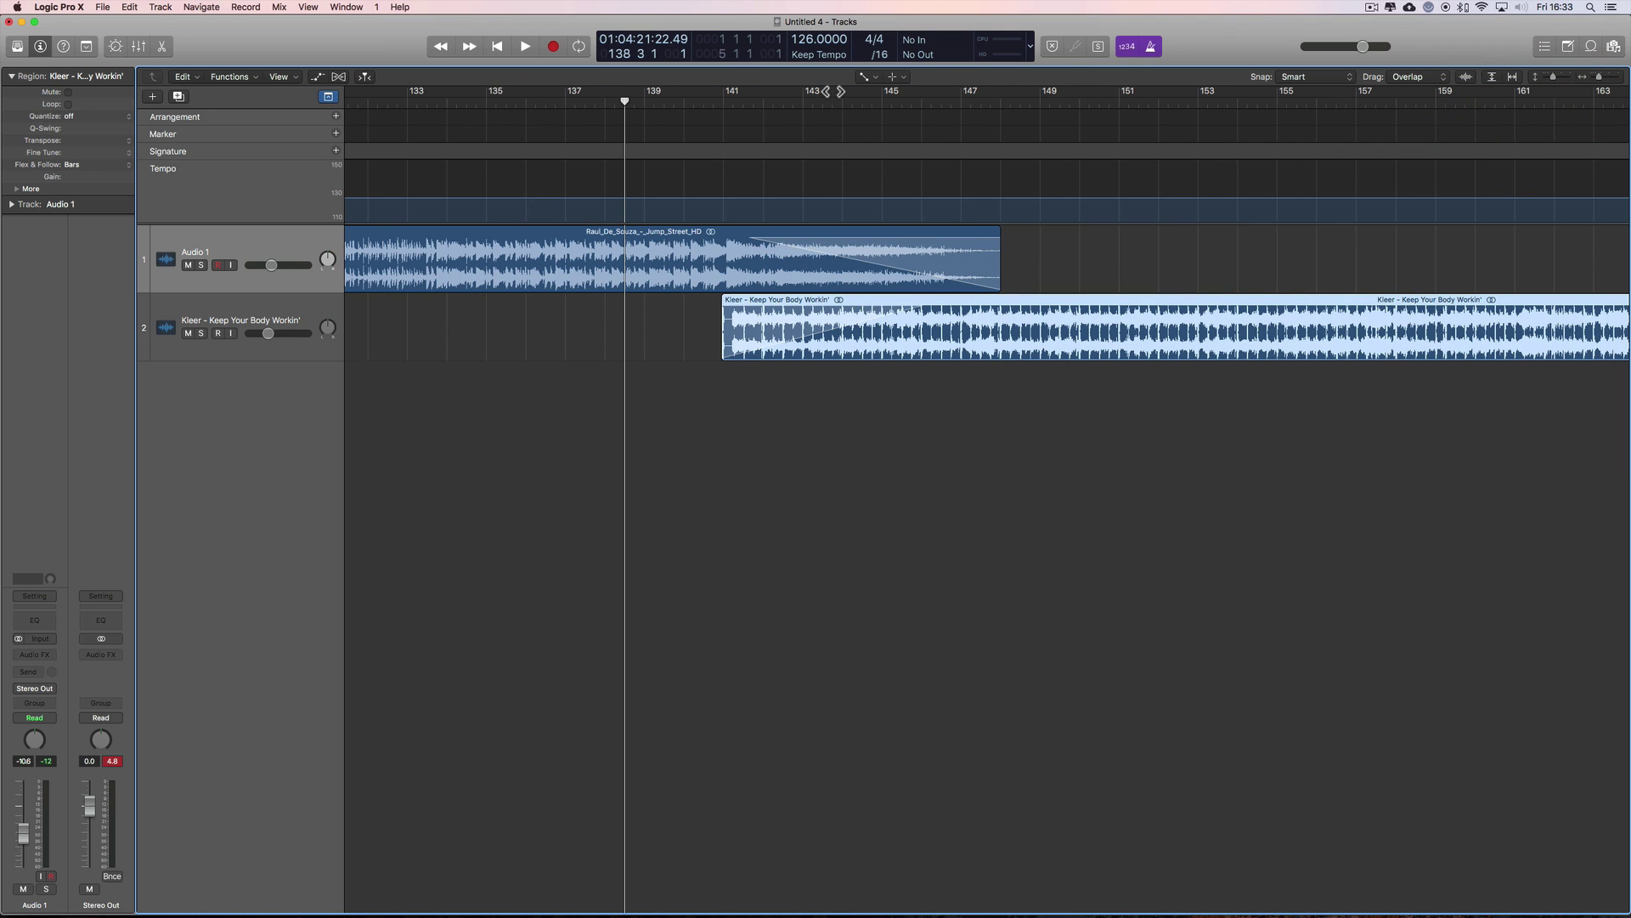
pyautogui.moveTo(633, 110); pyautogui.dragTo(484, 98)
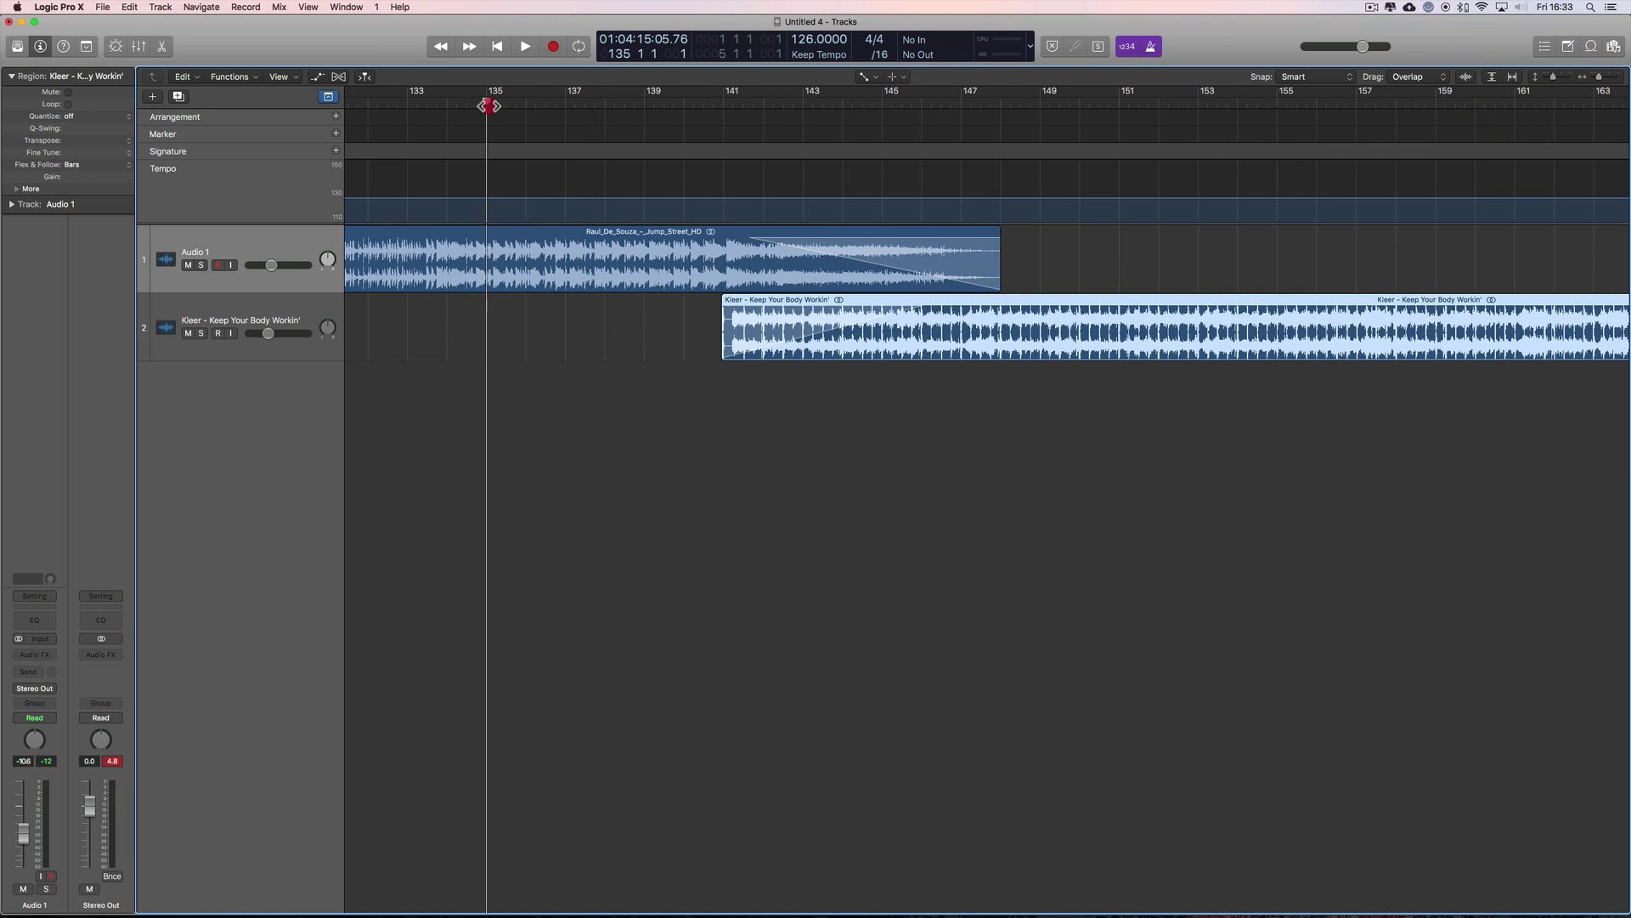
pyautogui.press('space')
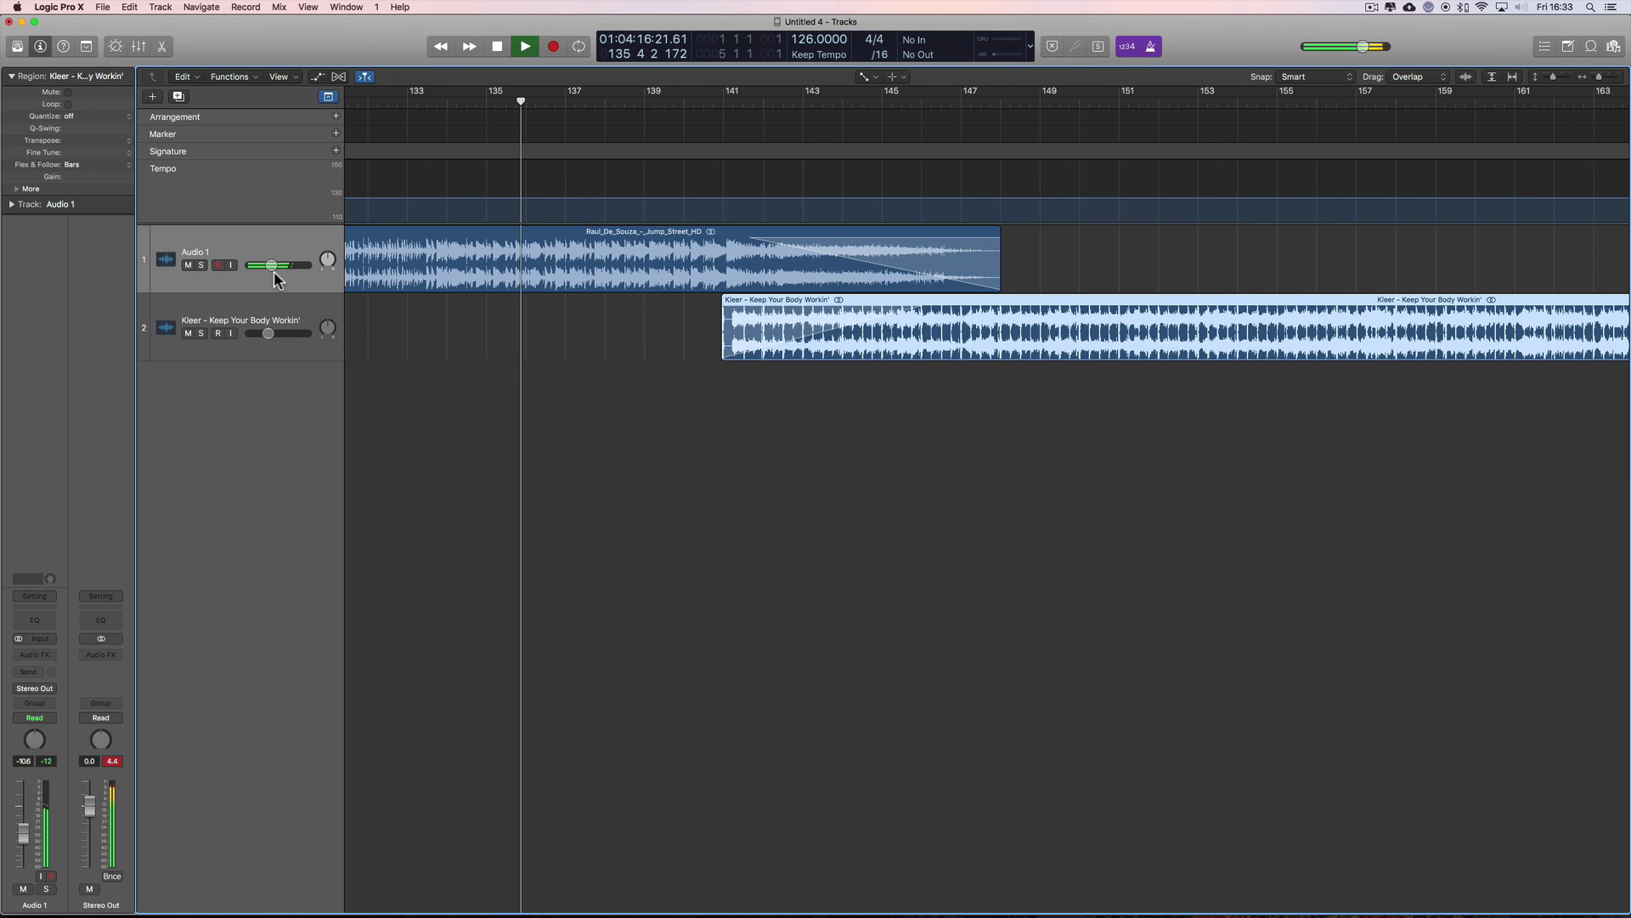
pyautogui.moveTo(272, 265); pyautogui.dragTo(269, 266)
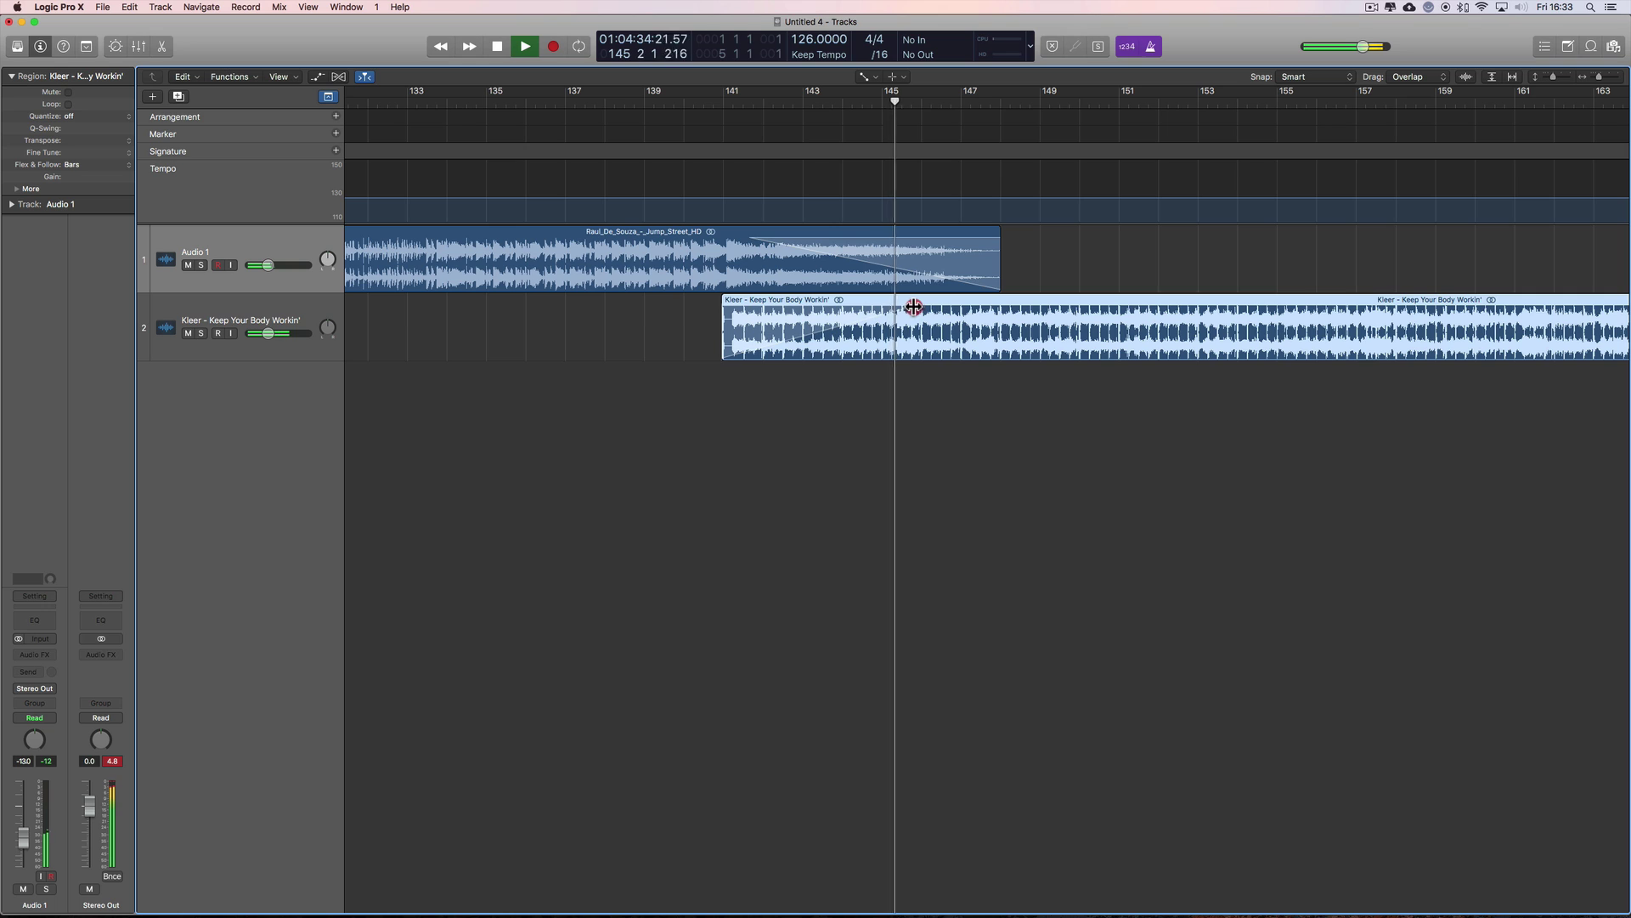
# Extend the Kleer region's fade-in to about bar 145 and stop playback
pyautogui.click(887, 306)
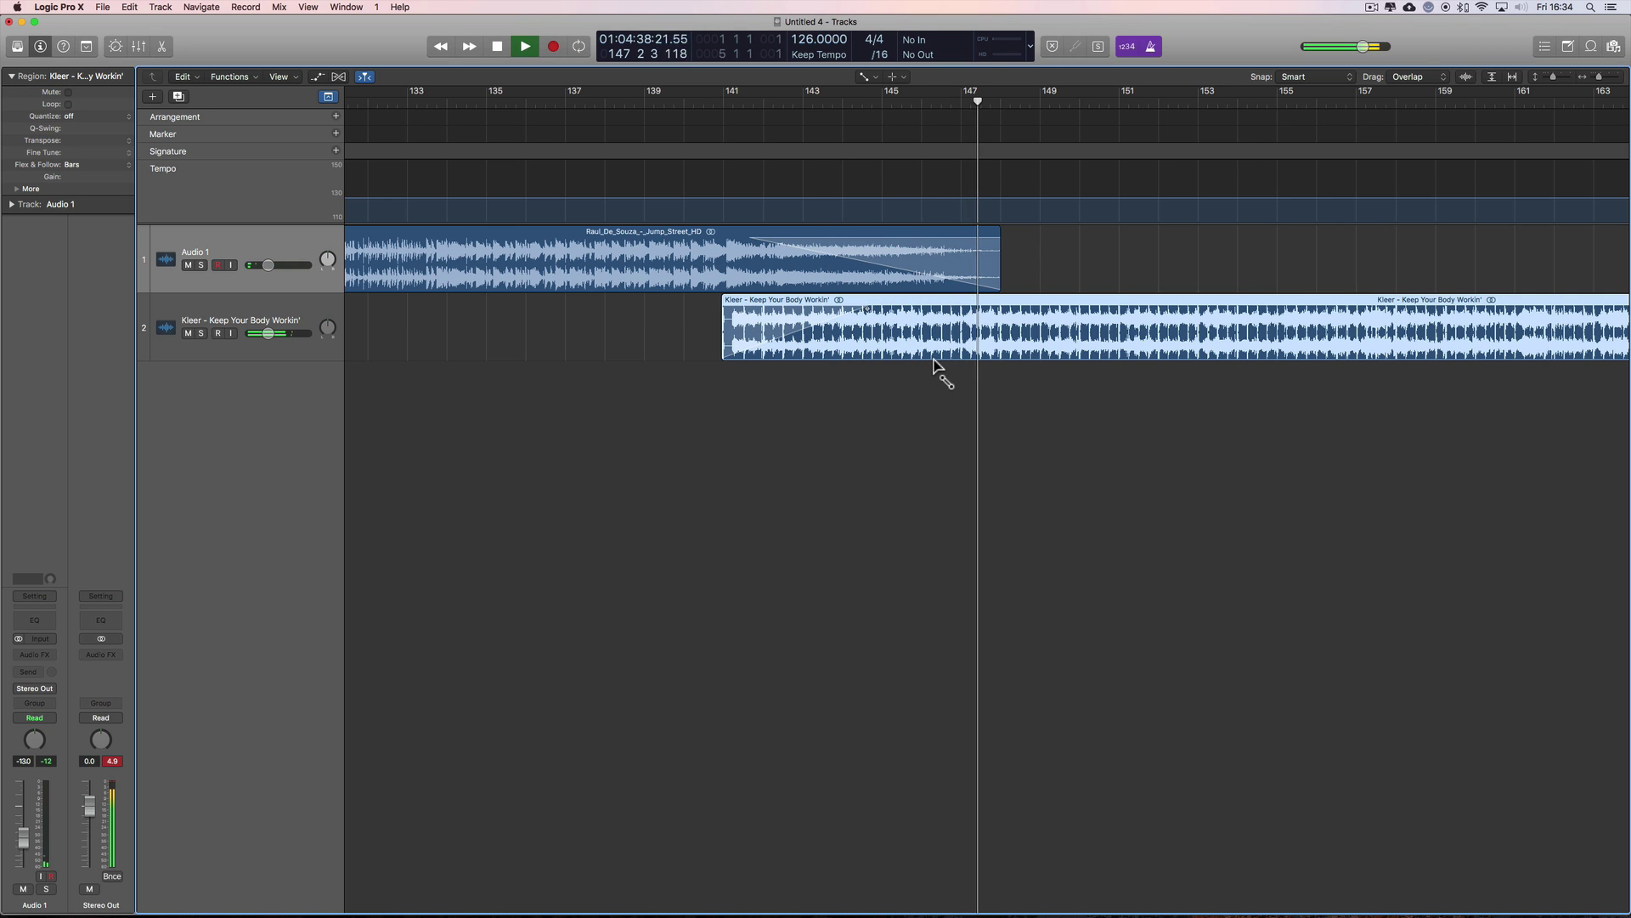
pyautogui.press('space')
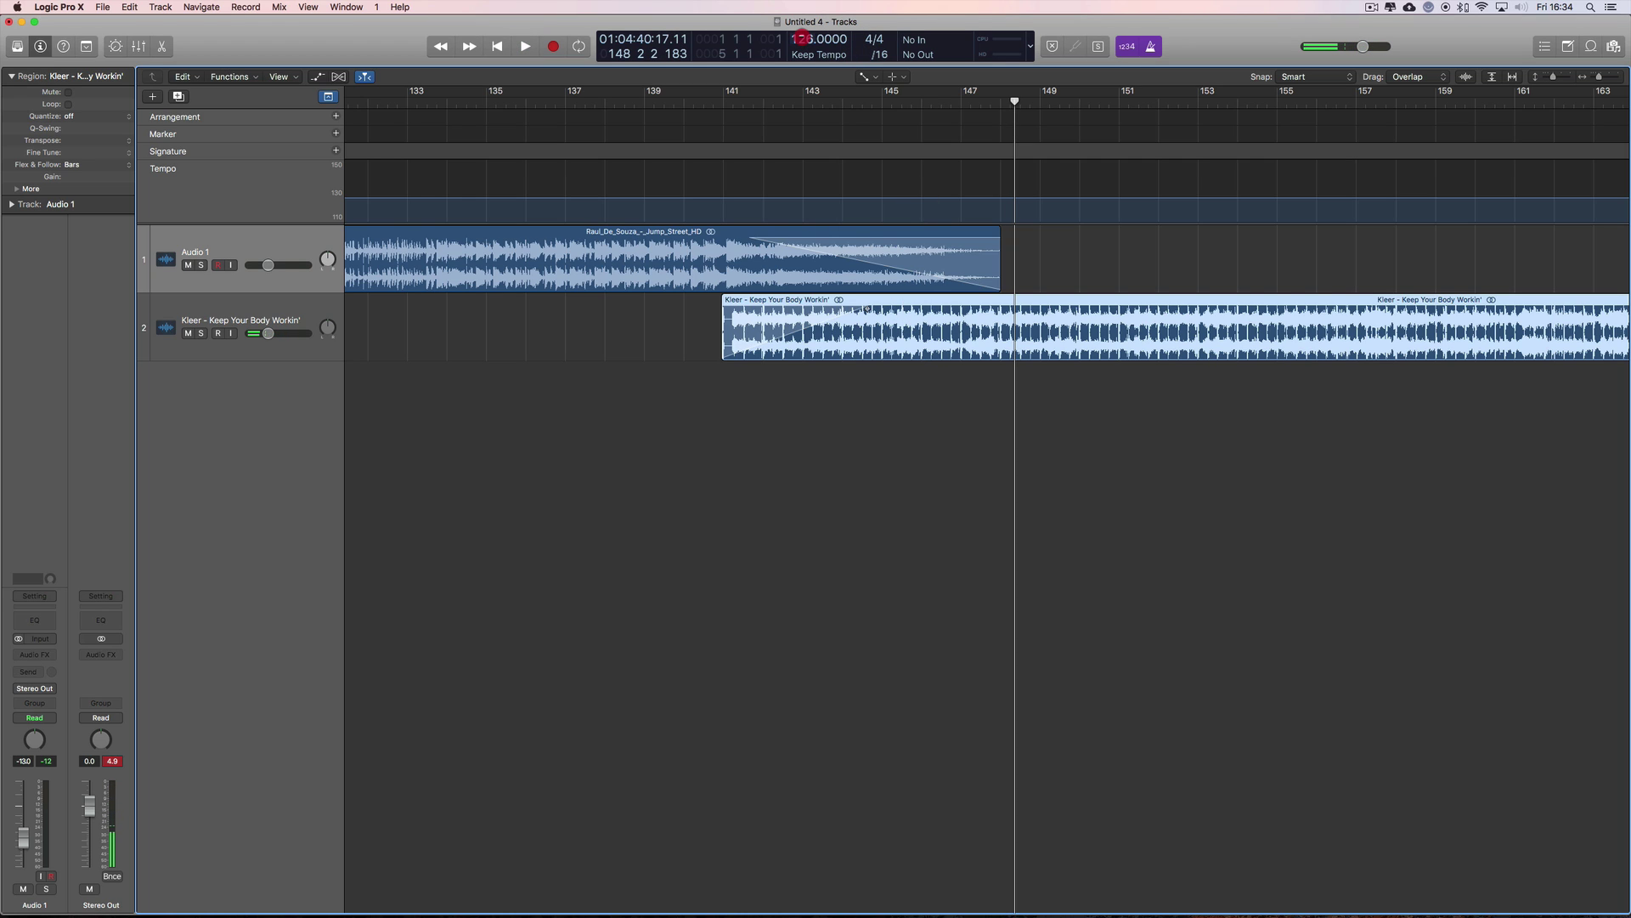
# Set the project tempo to 128 BPM and play the transition between the songs from about bar 136
pyautogui.moveTo(801, 38); pyautogui.dragTo(801, 34)
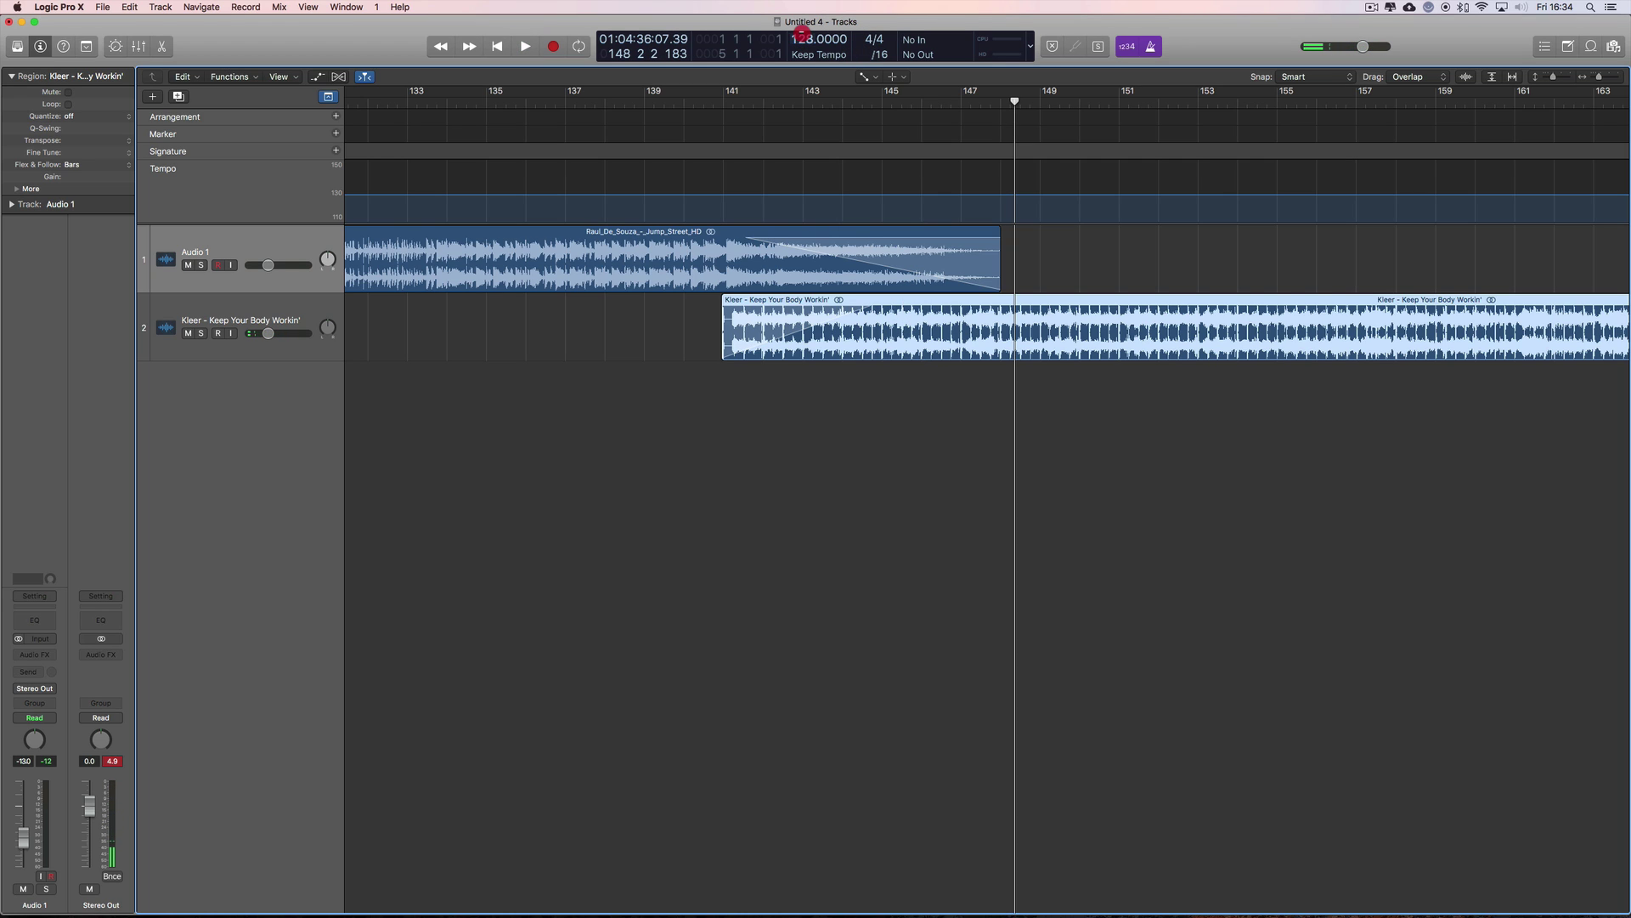
pyautogui.click(546, 100)
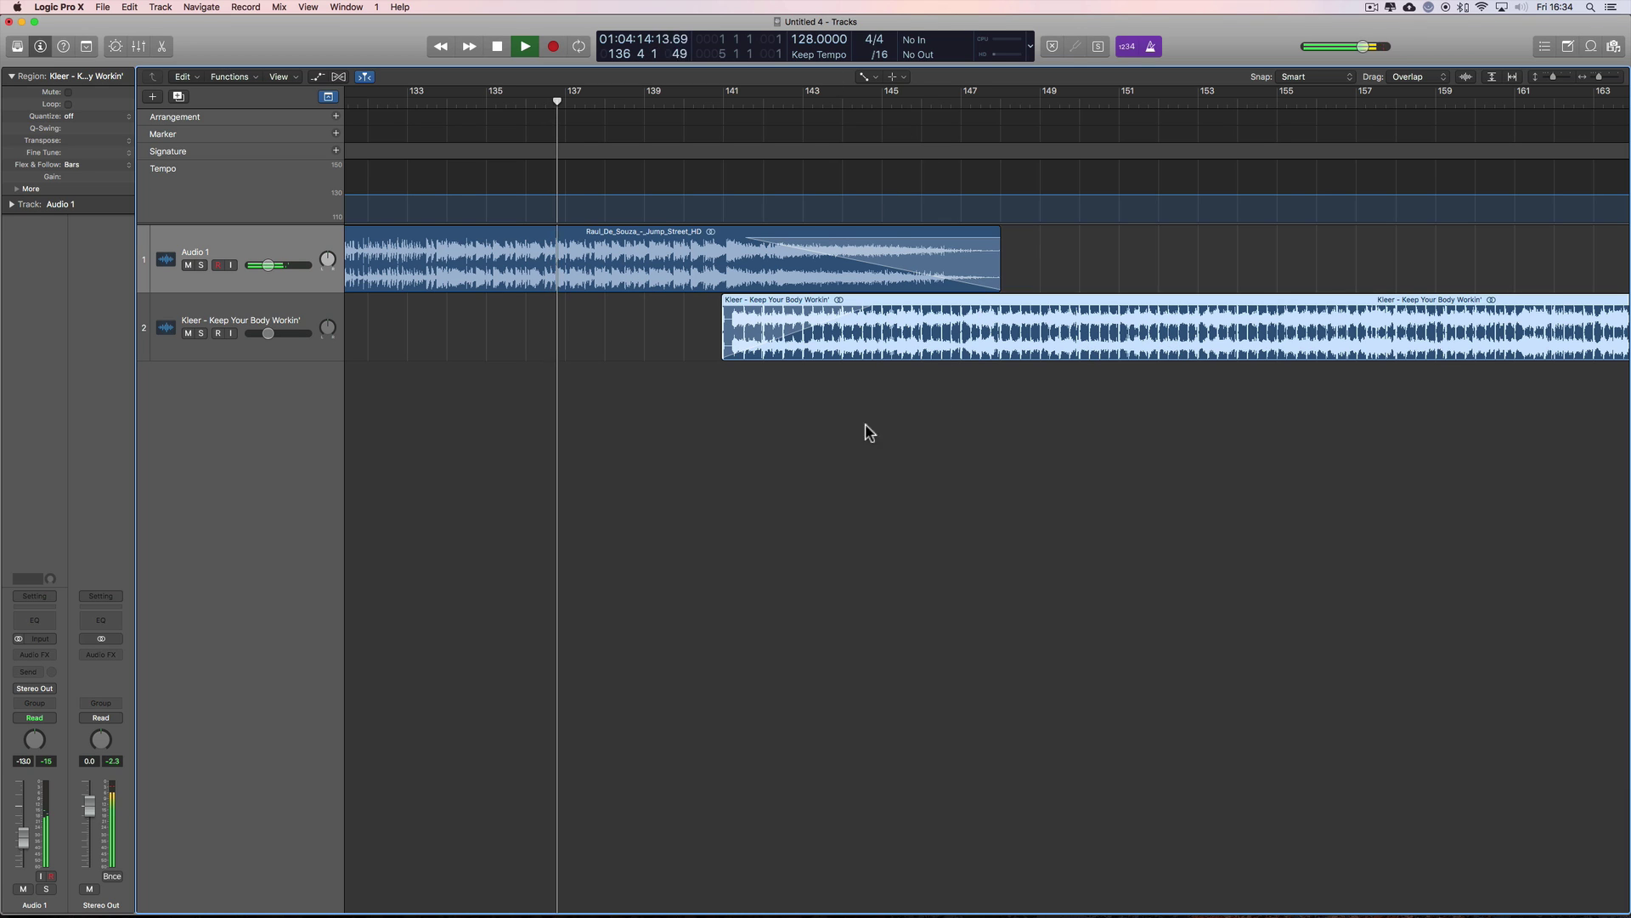
pyautogui.press('space')
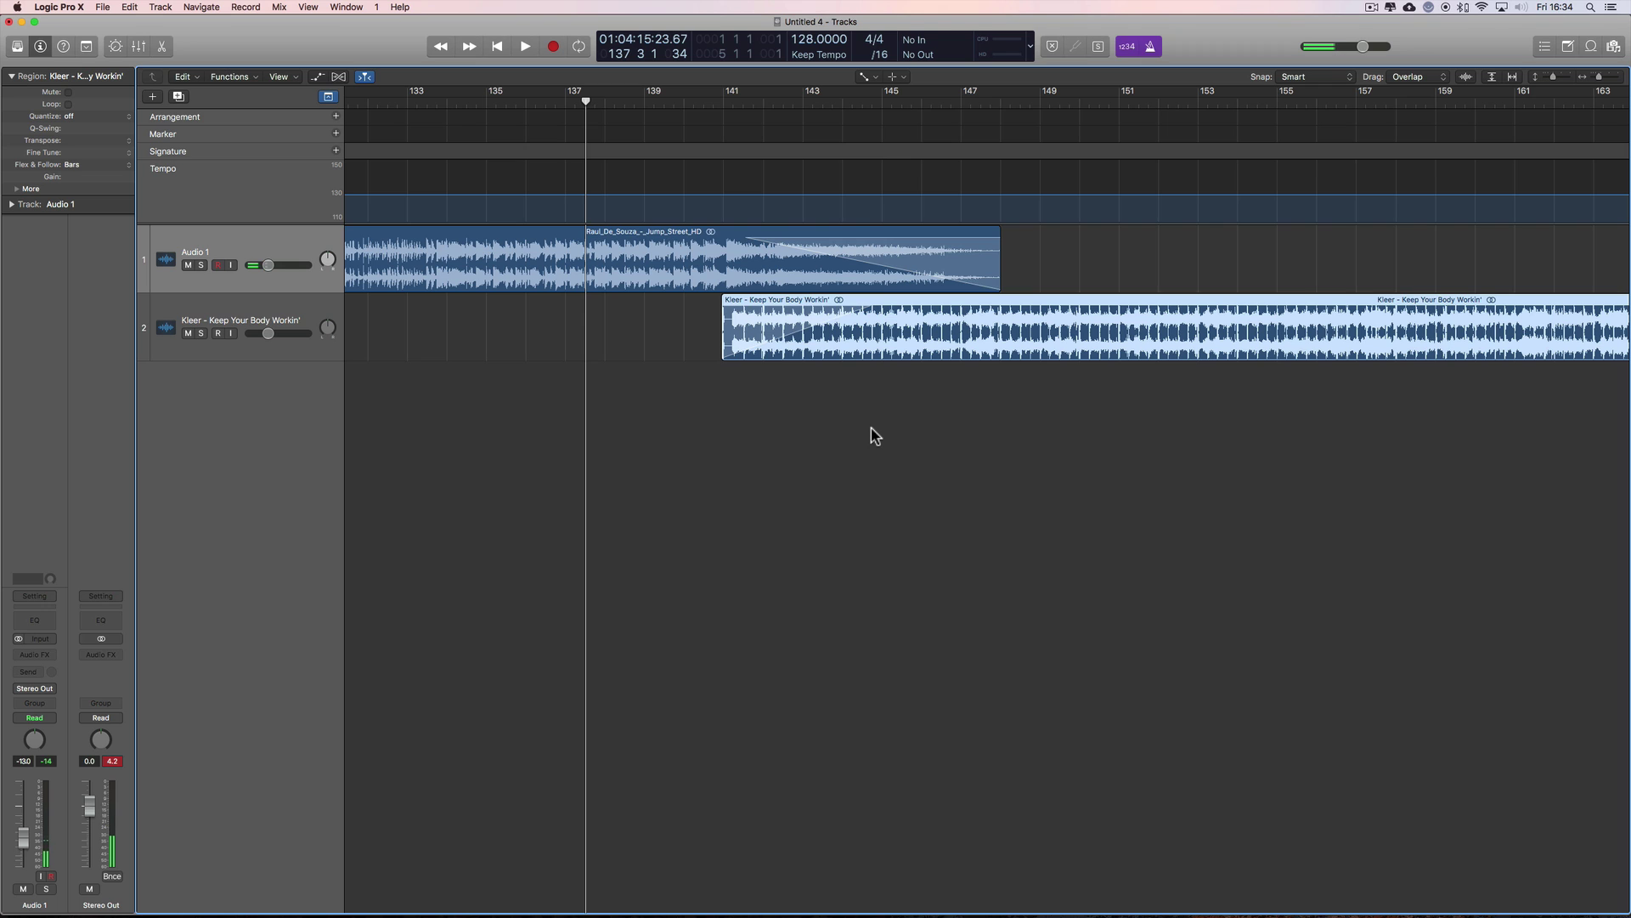
pyautogui.press('space')
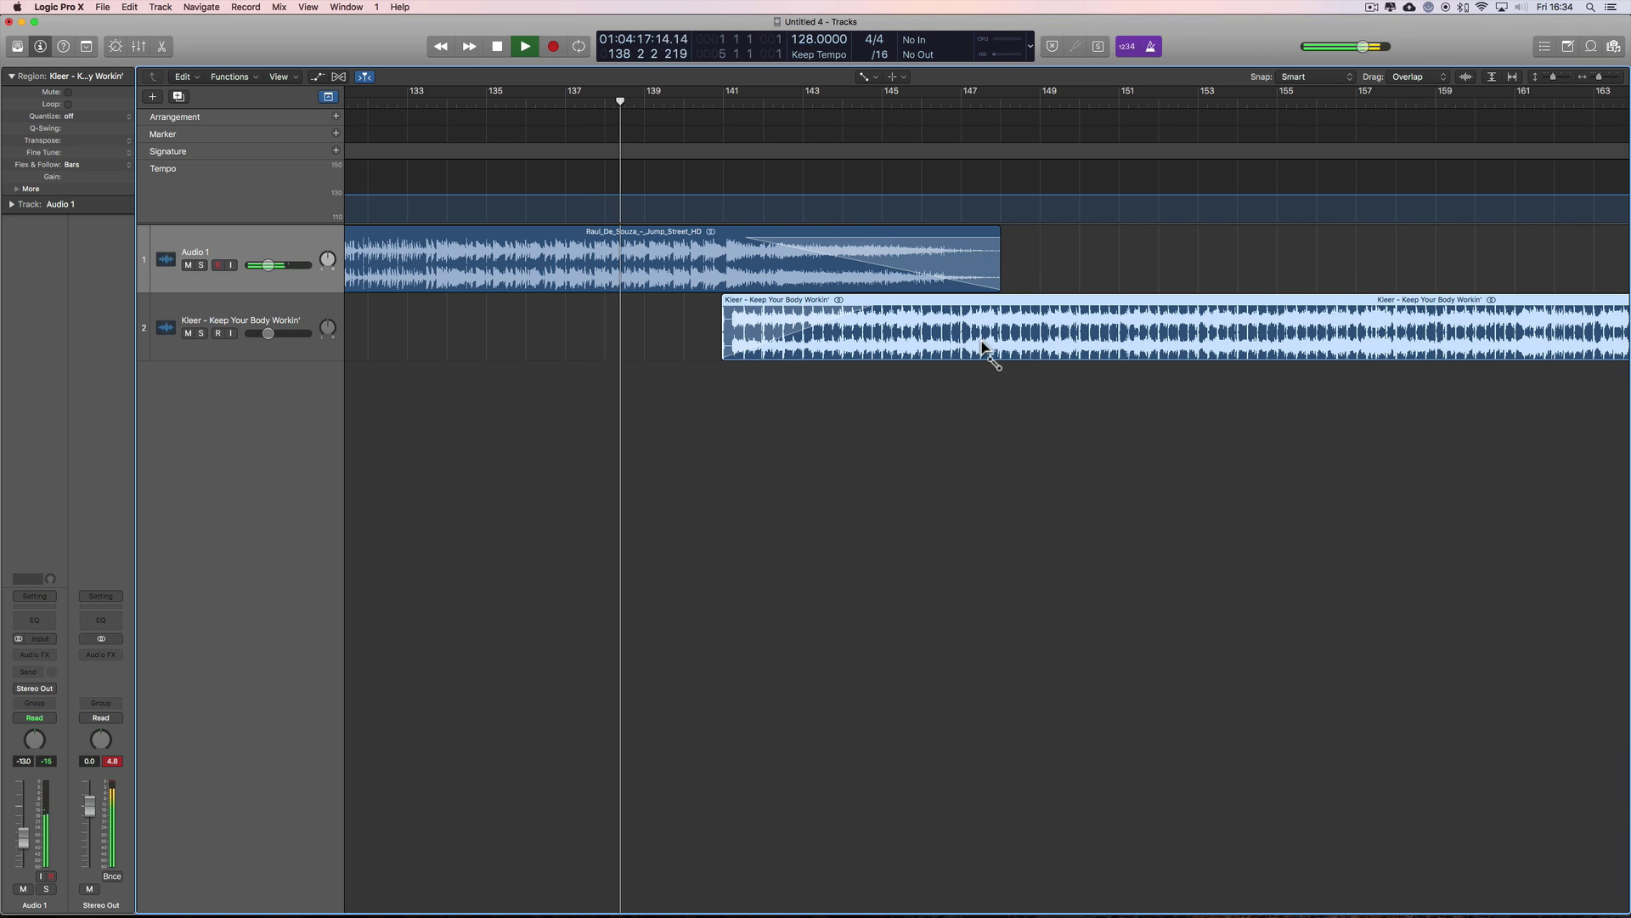
# Switch to the Pointer Tool and trim the Jump Street region's end to about bar 147
pyautogui.rightClick(1006, 445)
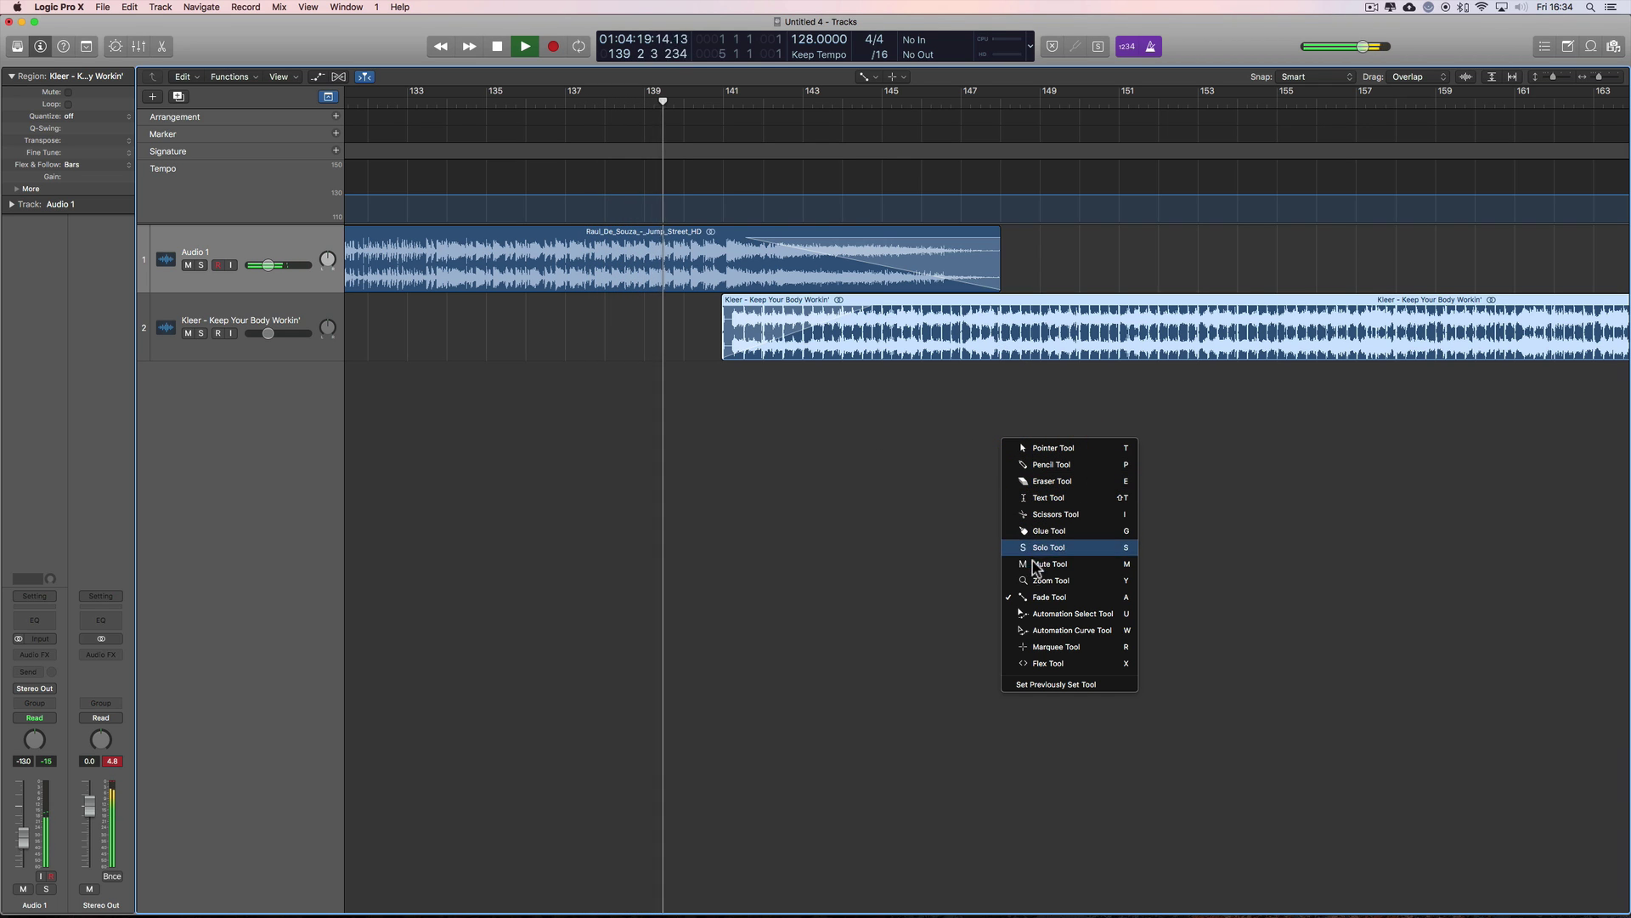
pyautogui.click(1020, 388)
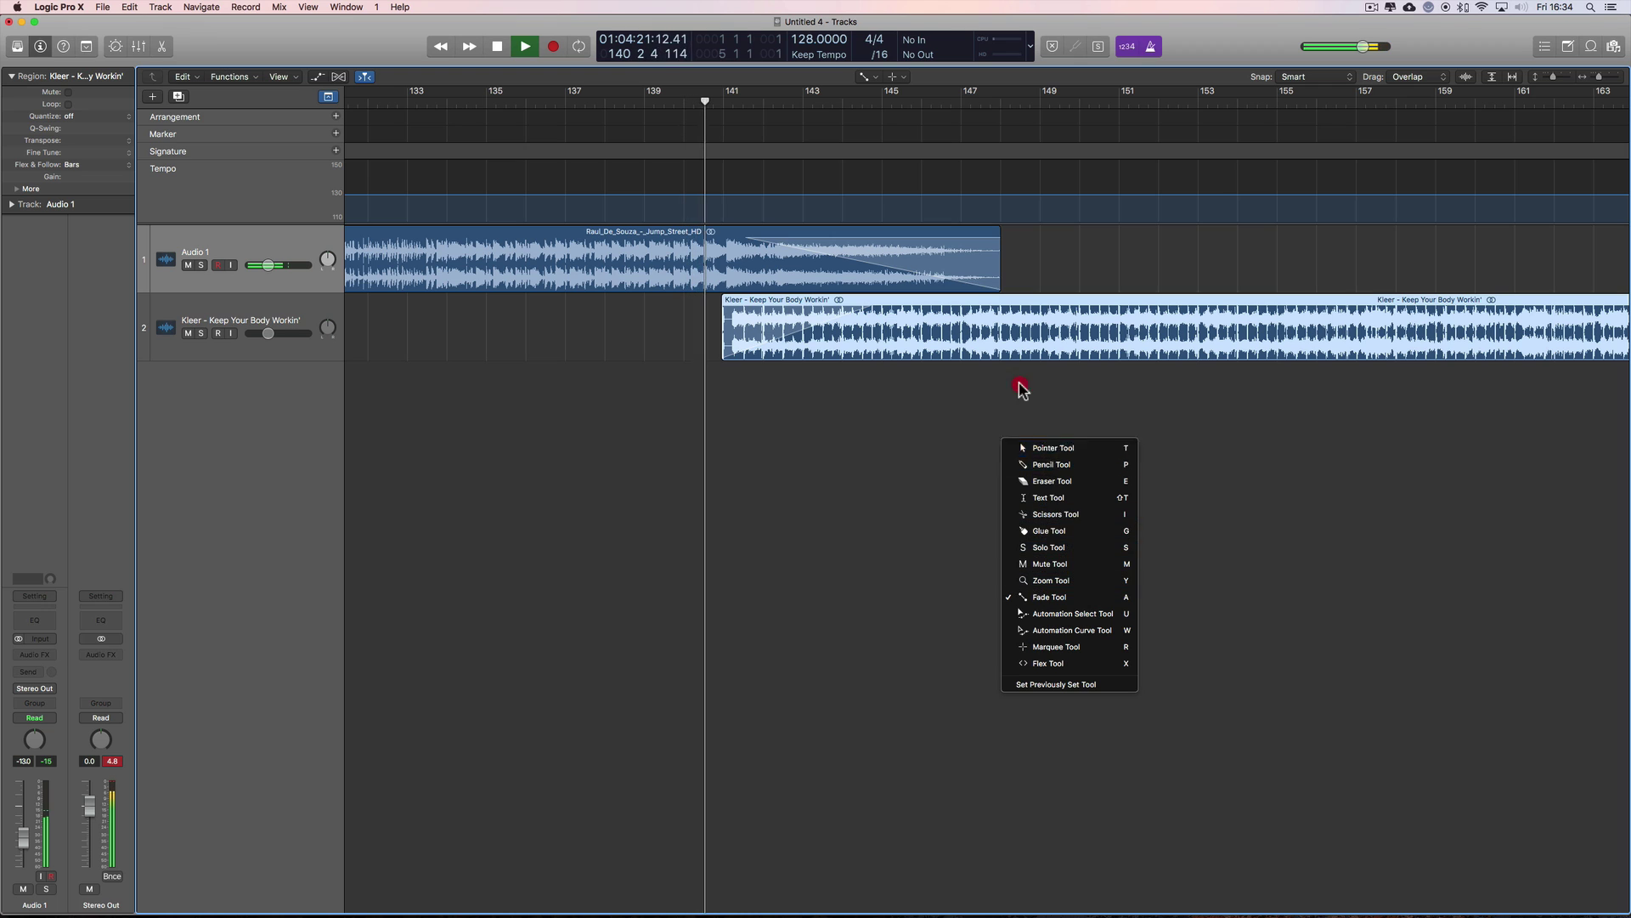
pyautogui.press('t')
pyautogui.moveTo(1000, 283); pyautogui.dragTo(974, 283)
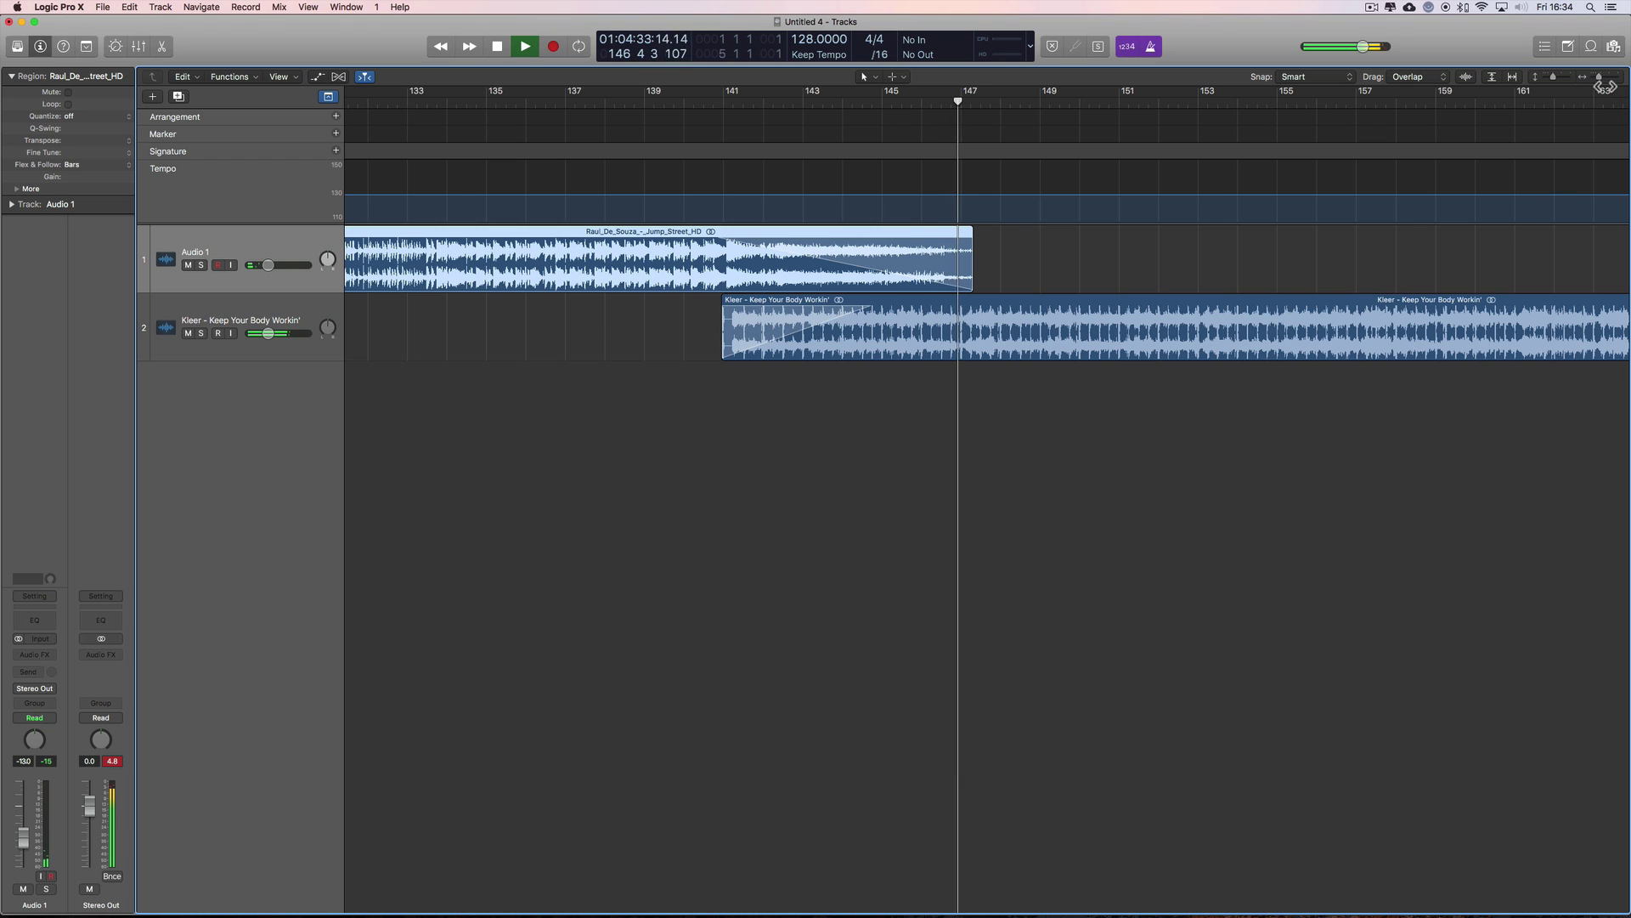
# Set the Kleer region's gain to -1.5 dB
pyautogui.moveTo(1600, 78); pyautogui.dragTo(1593, 78)
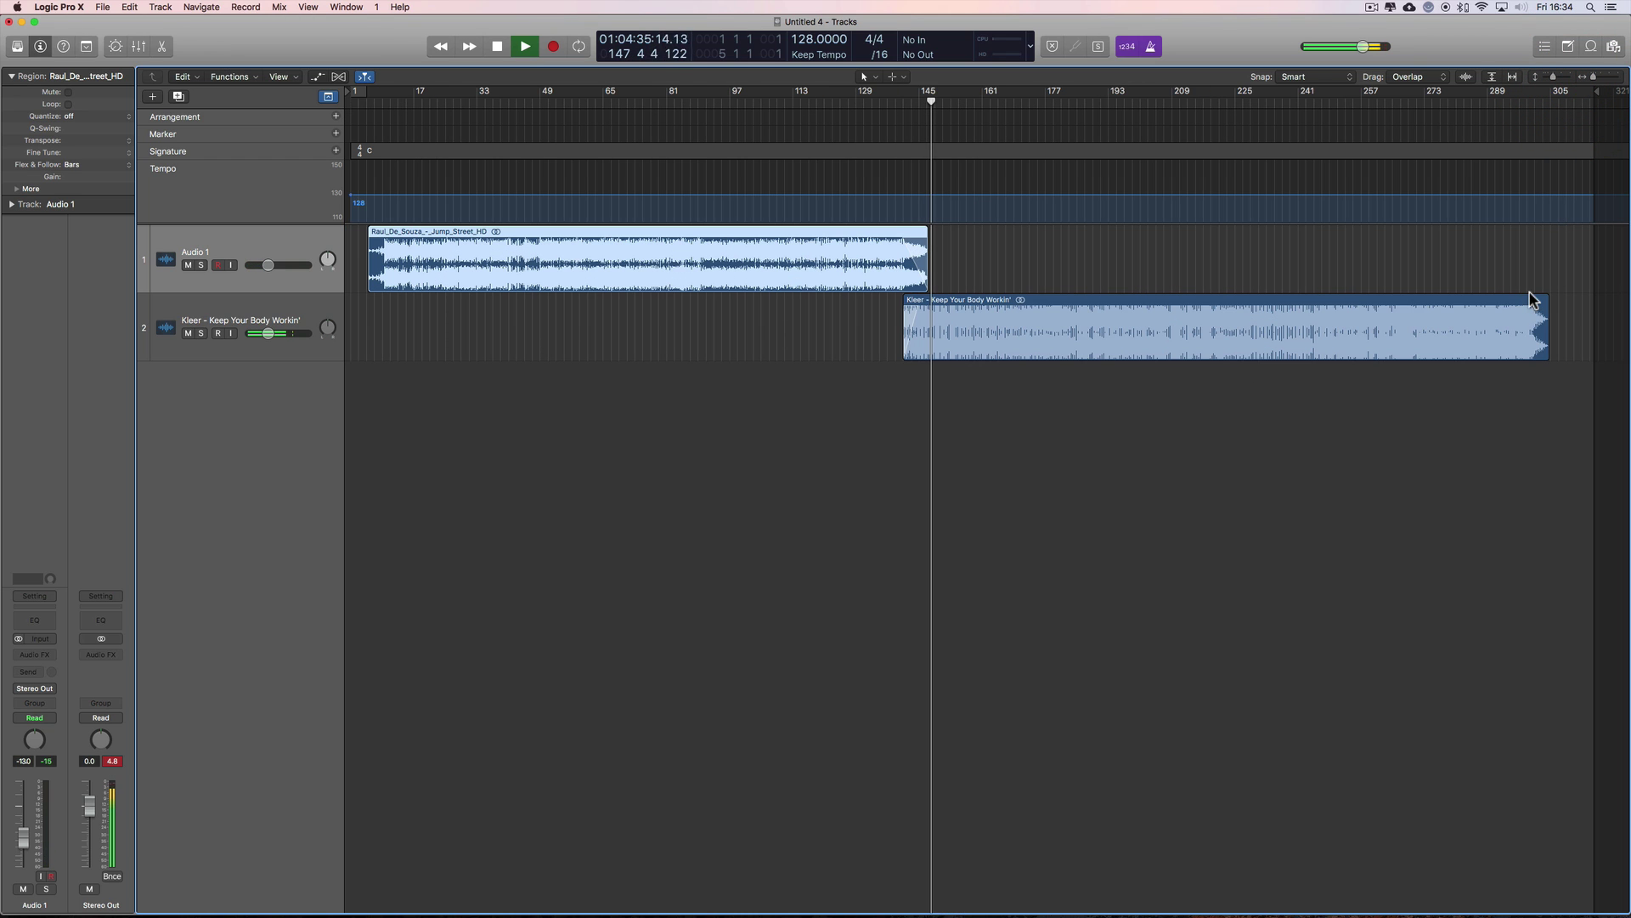
pyautogui.click(1035, 333)
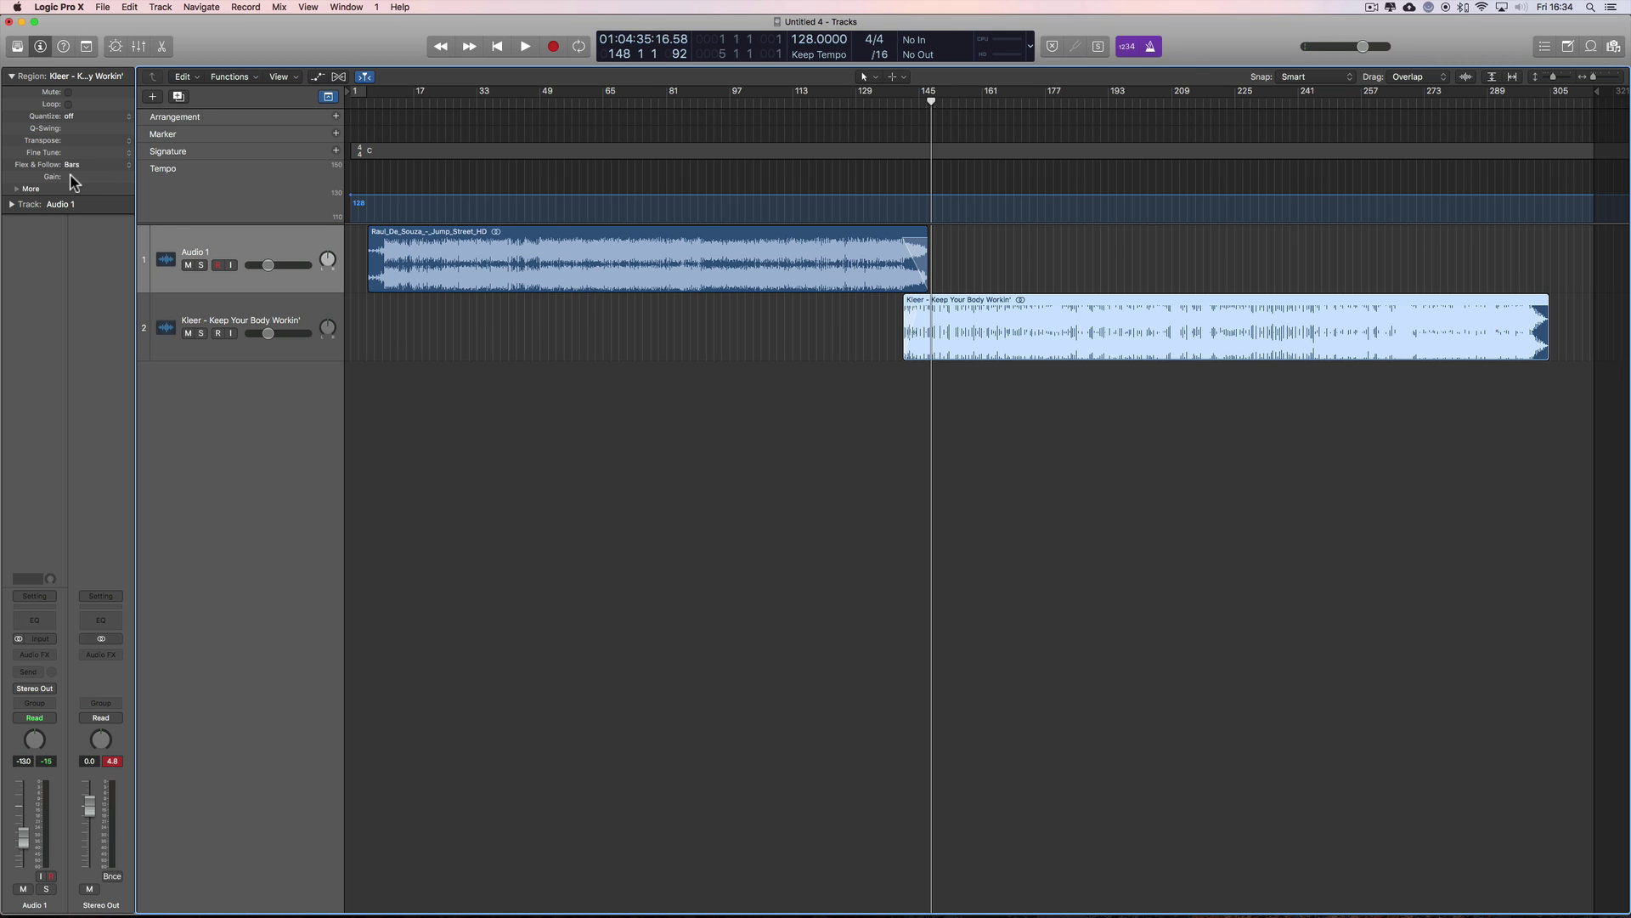
pyautogui.moveTo(71, 194); pyautogui.dragTo(75, 217)
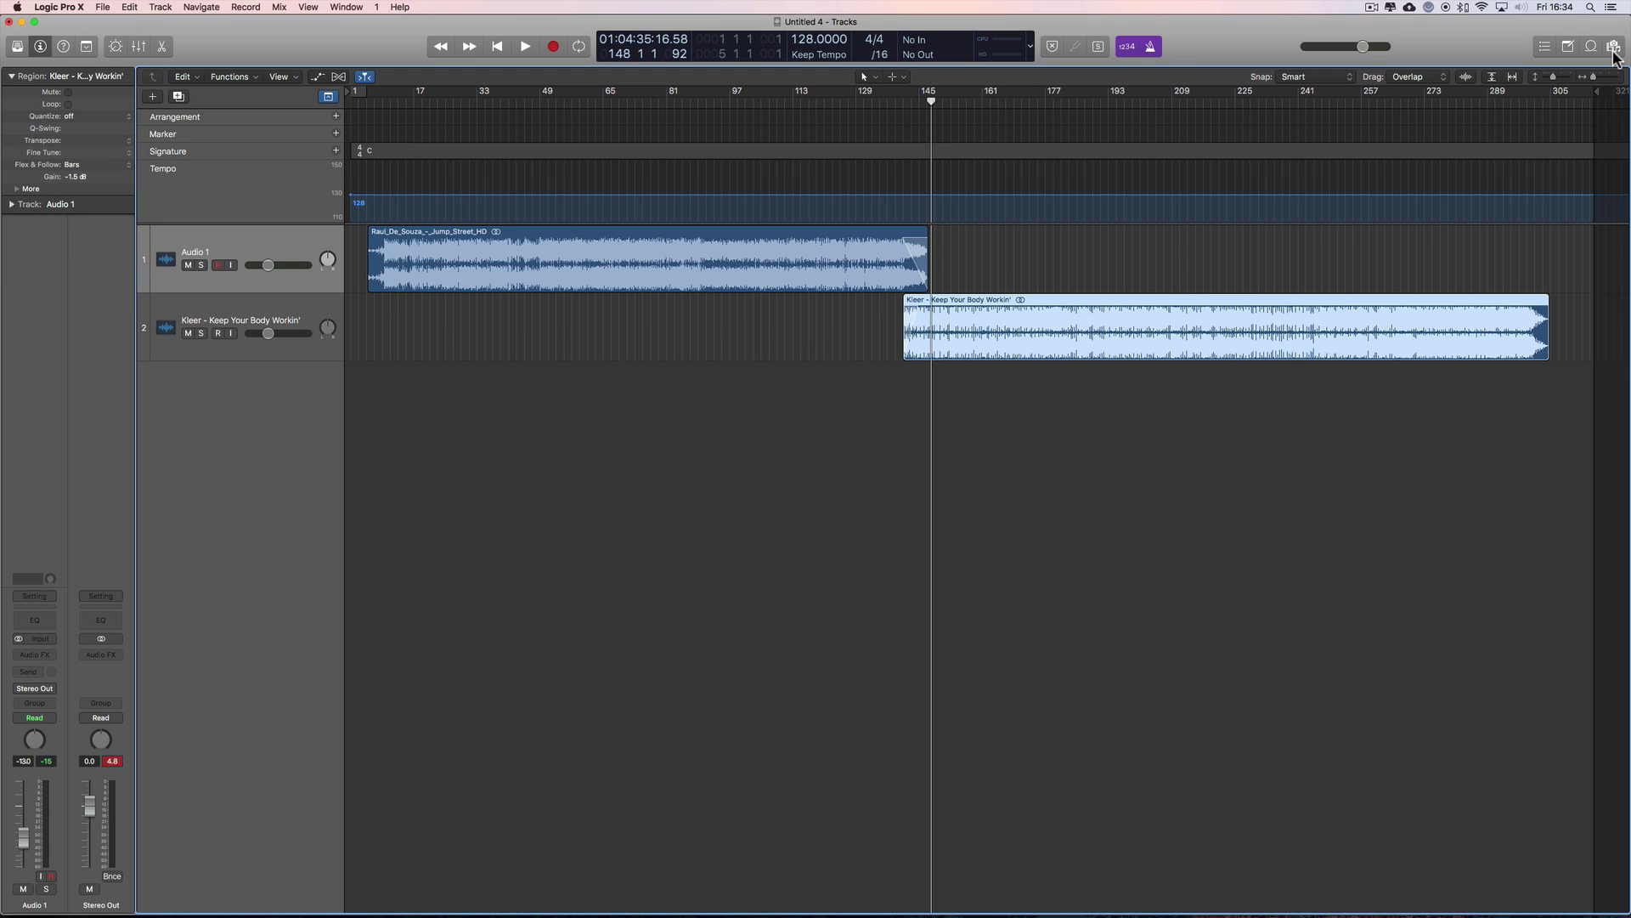
# Move the playhead to bar 302 and extend the project's end well beyond the Kleer region
pyautogui.click(1541, 93)
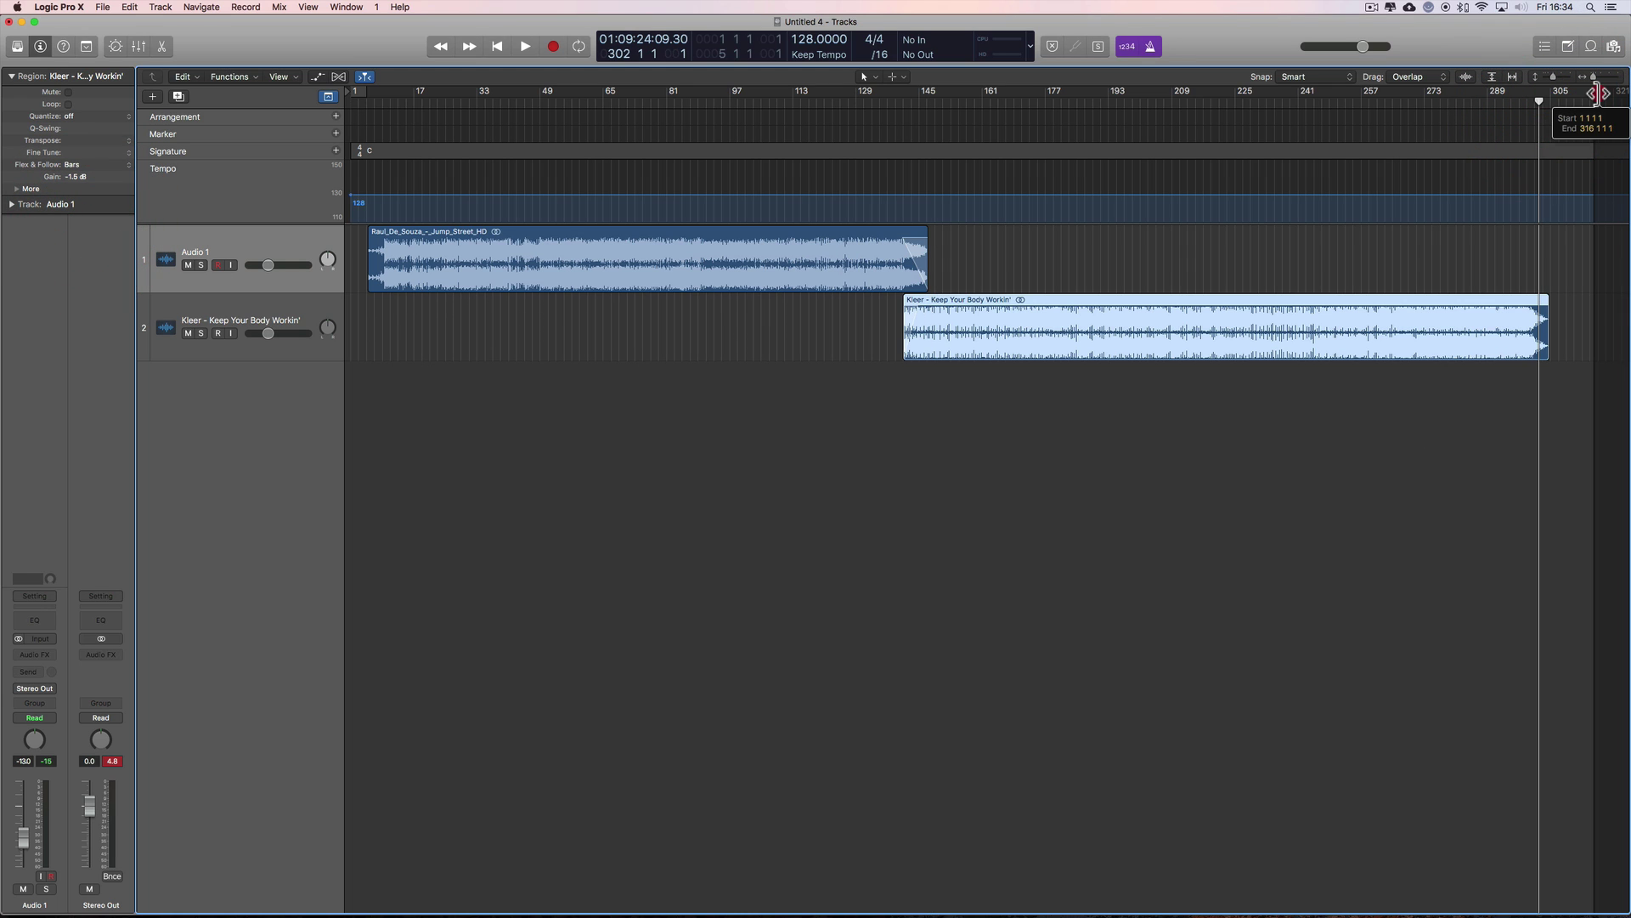
pyautogui.moveTo(1597, 94)
pyautogui.mouseDown()
pyautogui.moveTo(1456, 110)
pyautogui.moveTo(1625, 125)
pyautogui.moveTo(1559, 136)
pyautogui.mouseUp()
pyautogui.hscroll(3, 1206, 297)
# Add Crown Heights Affair - Galaxy of Love from the project audio files to Audio 1 at about bar 303 and show it in the Smart Tempo Editor
pyautogui.press('f')
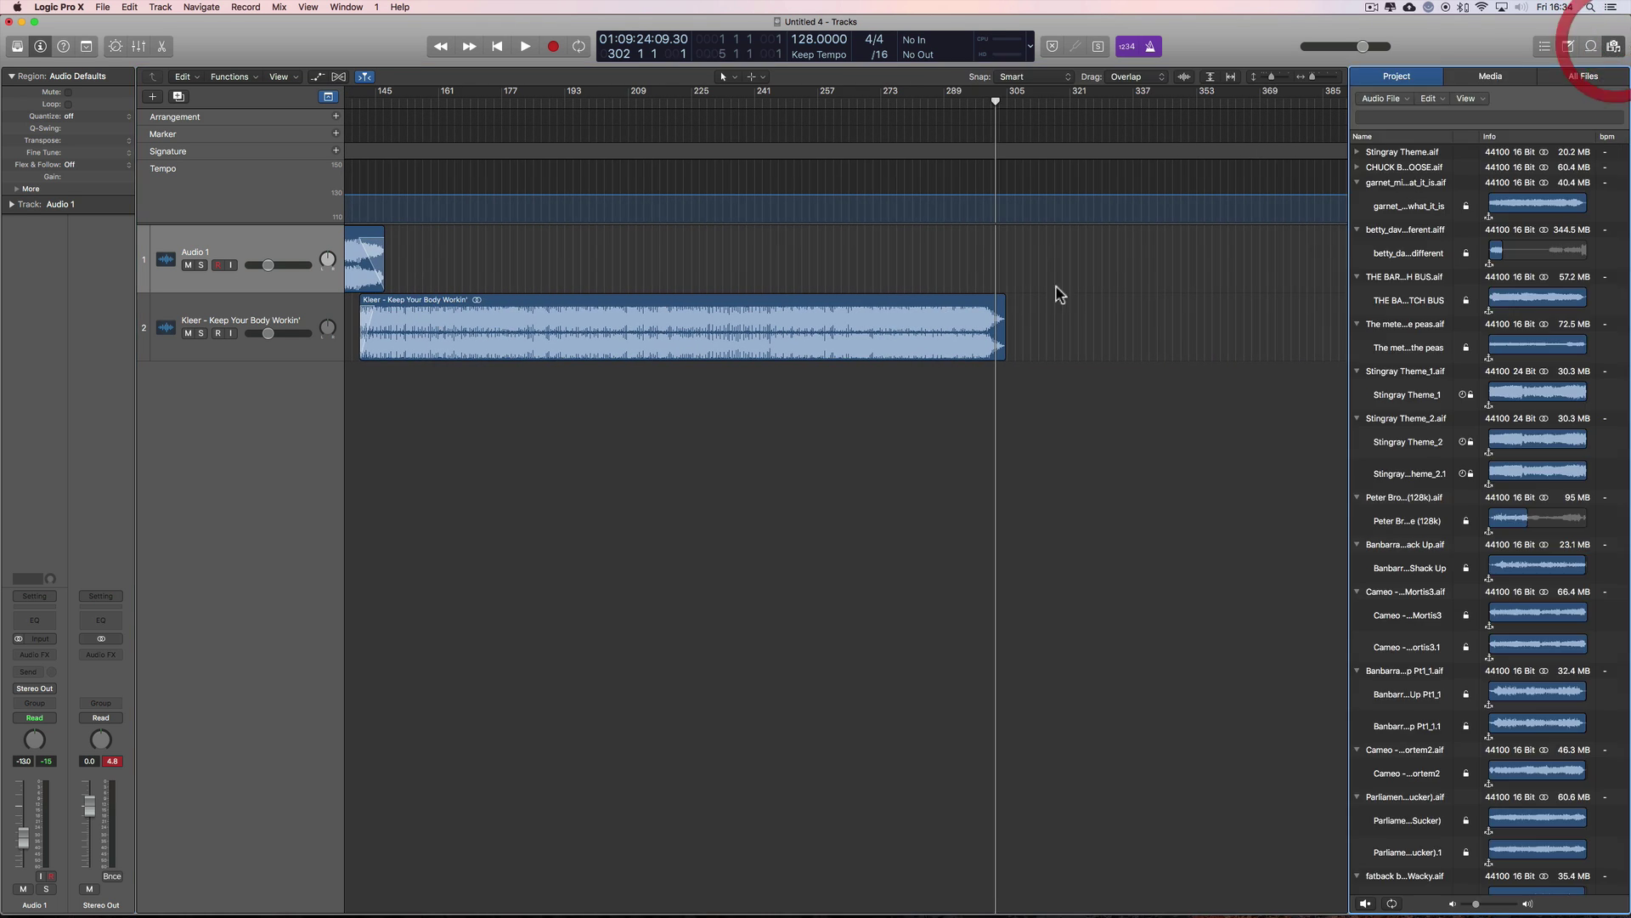
pyautogui.scroll(-15, 1430, 648)
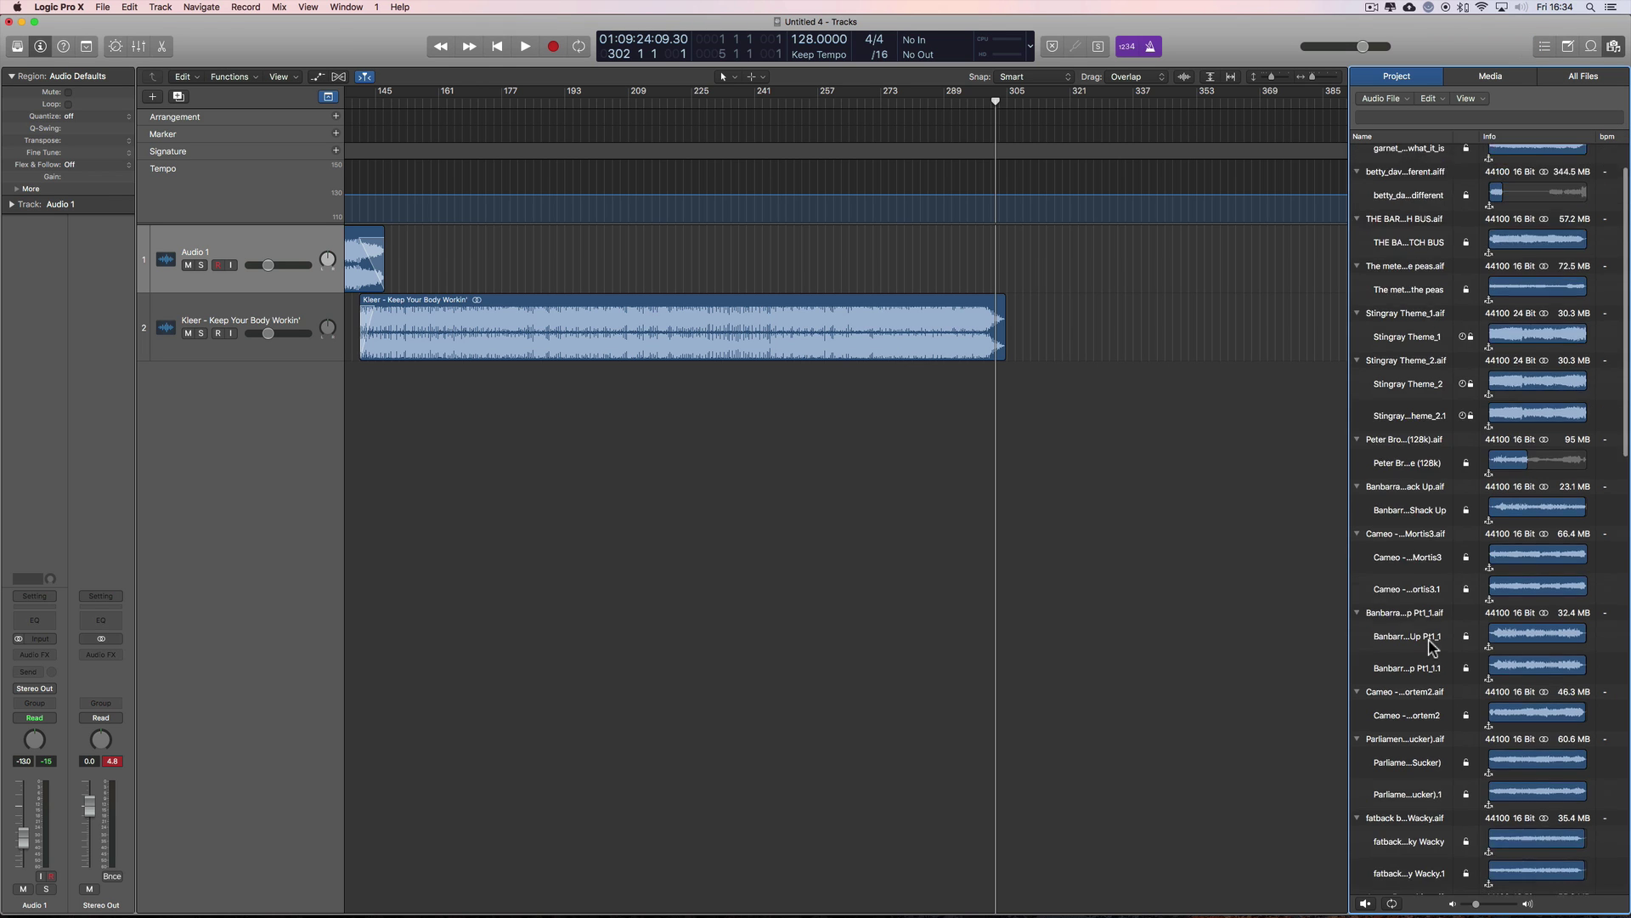
pyautogui.scroll(-6, 1430, 648)
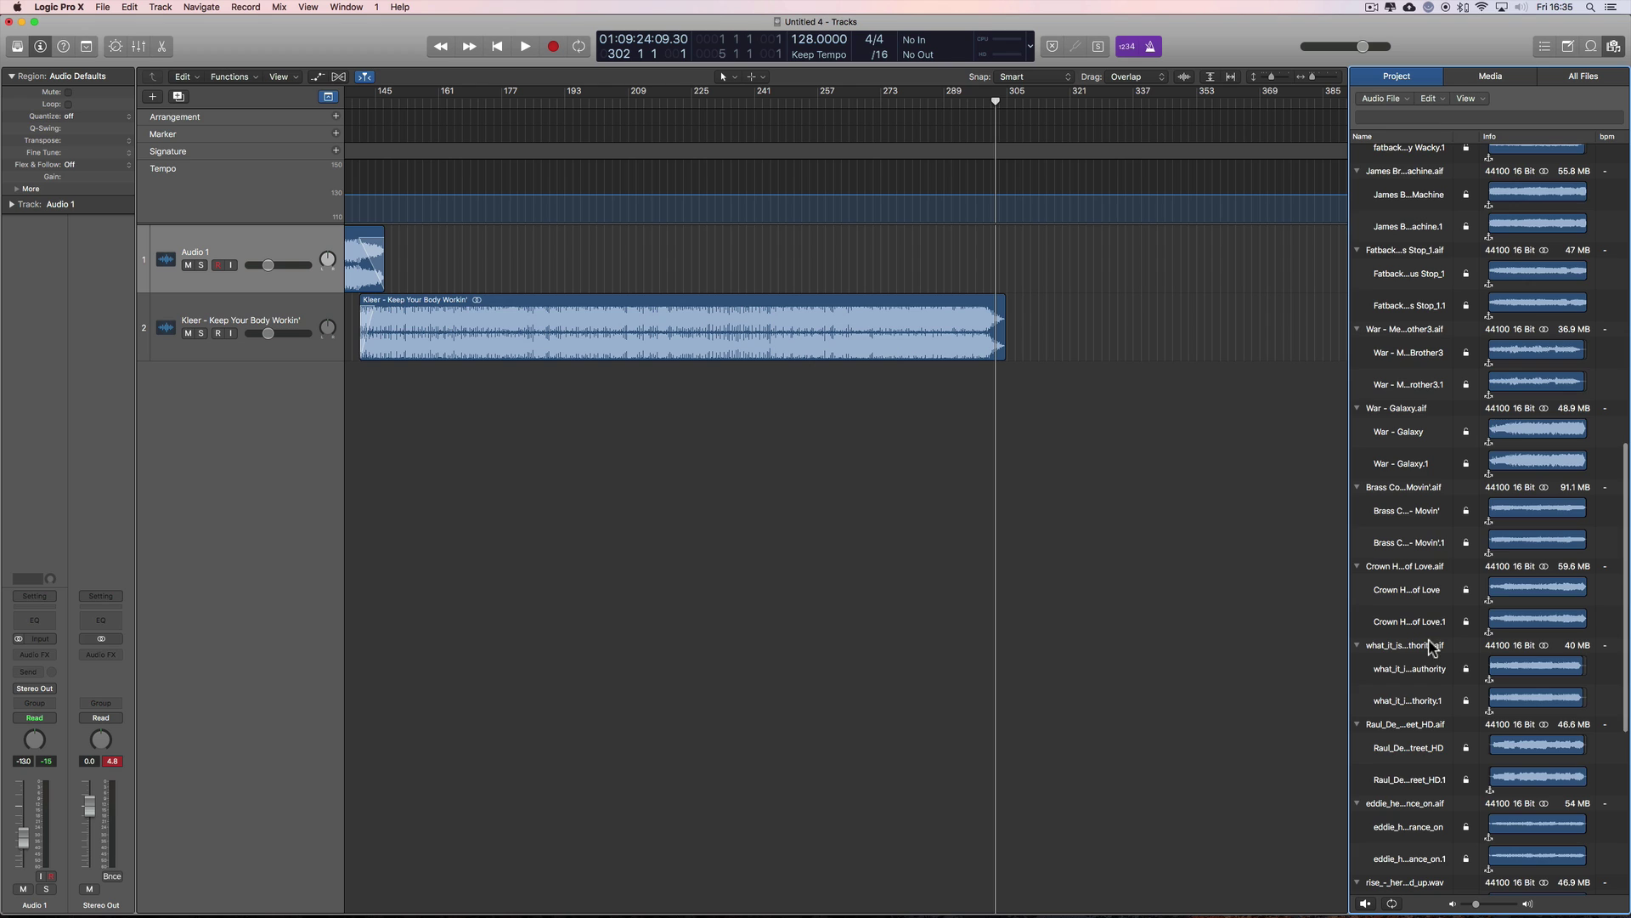
pyautogui.scroll(-2, 1436, 662)
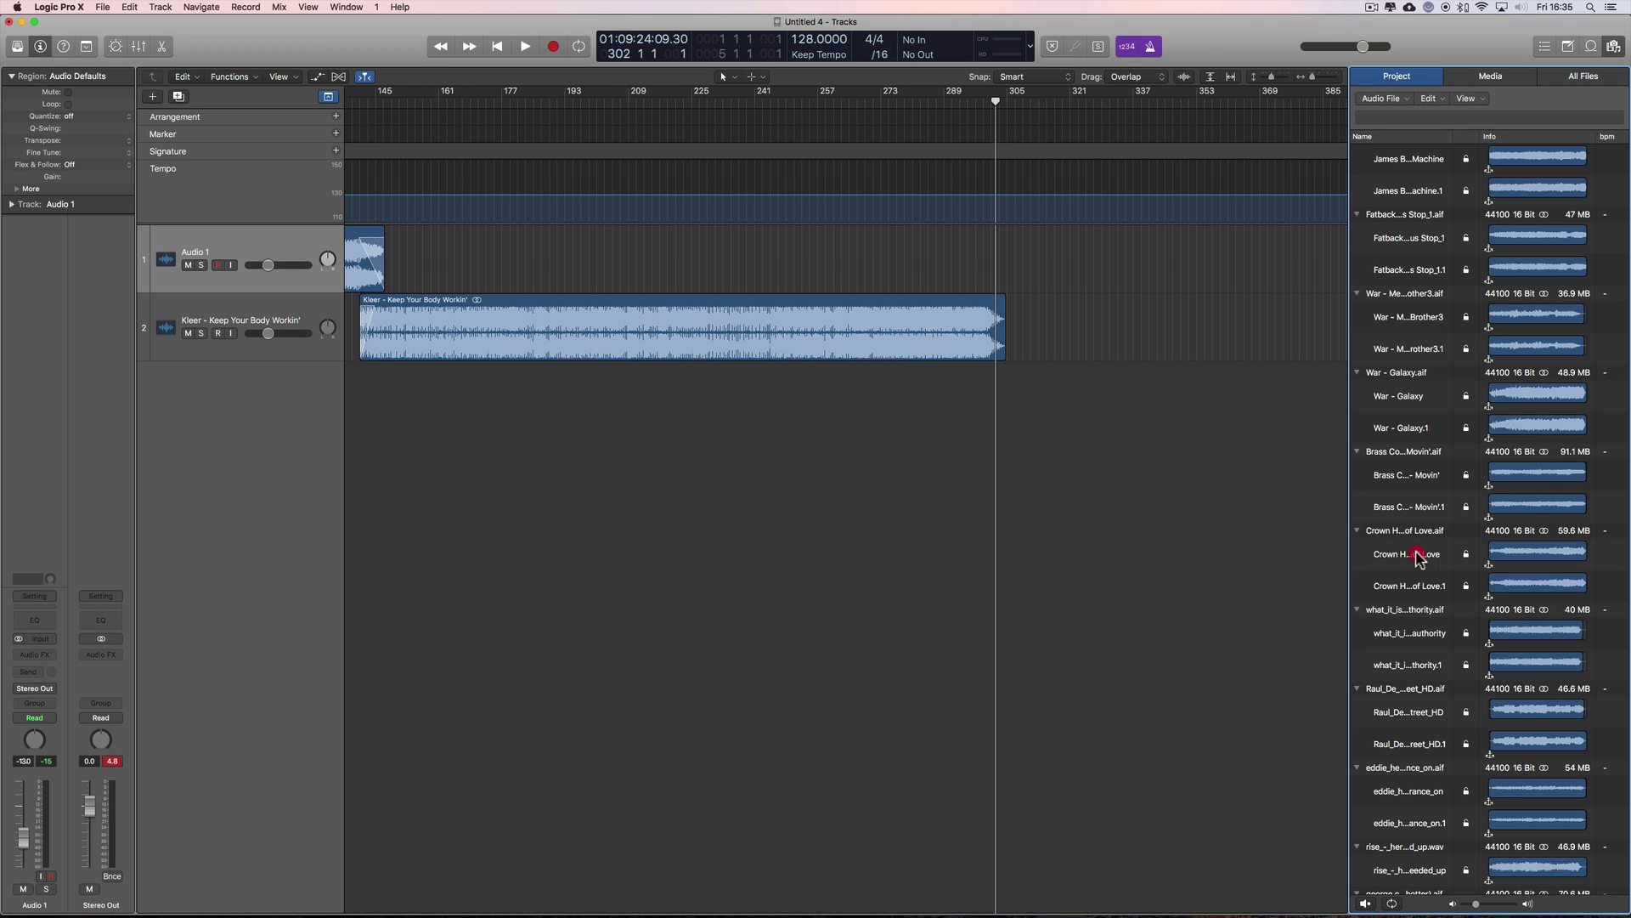
pyautogui.moveTo(1417, 556); pyautogui.dragTo(998, 251)
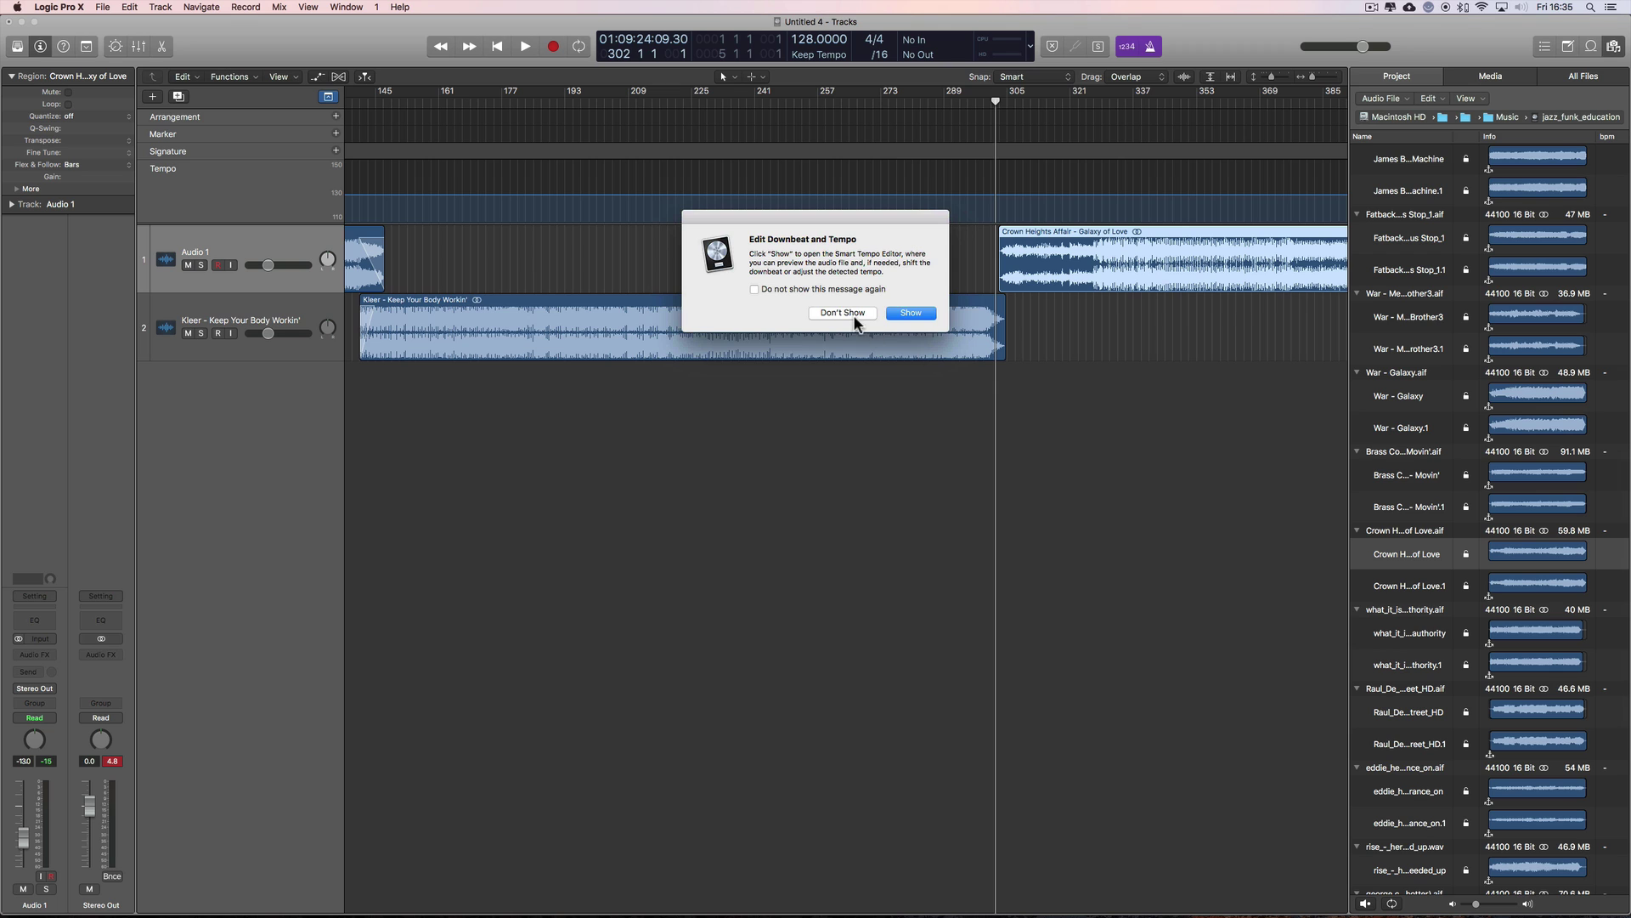
pyautogui.click(913, 313)
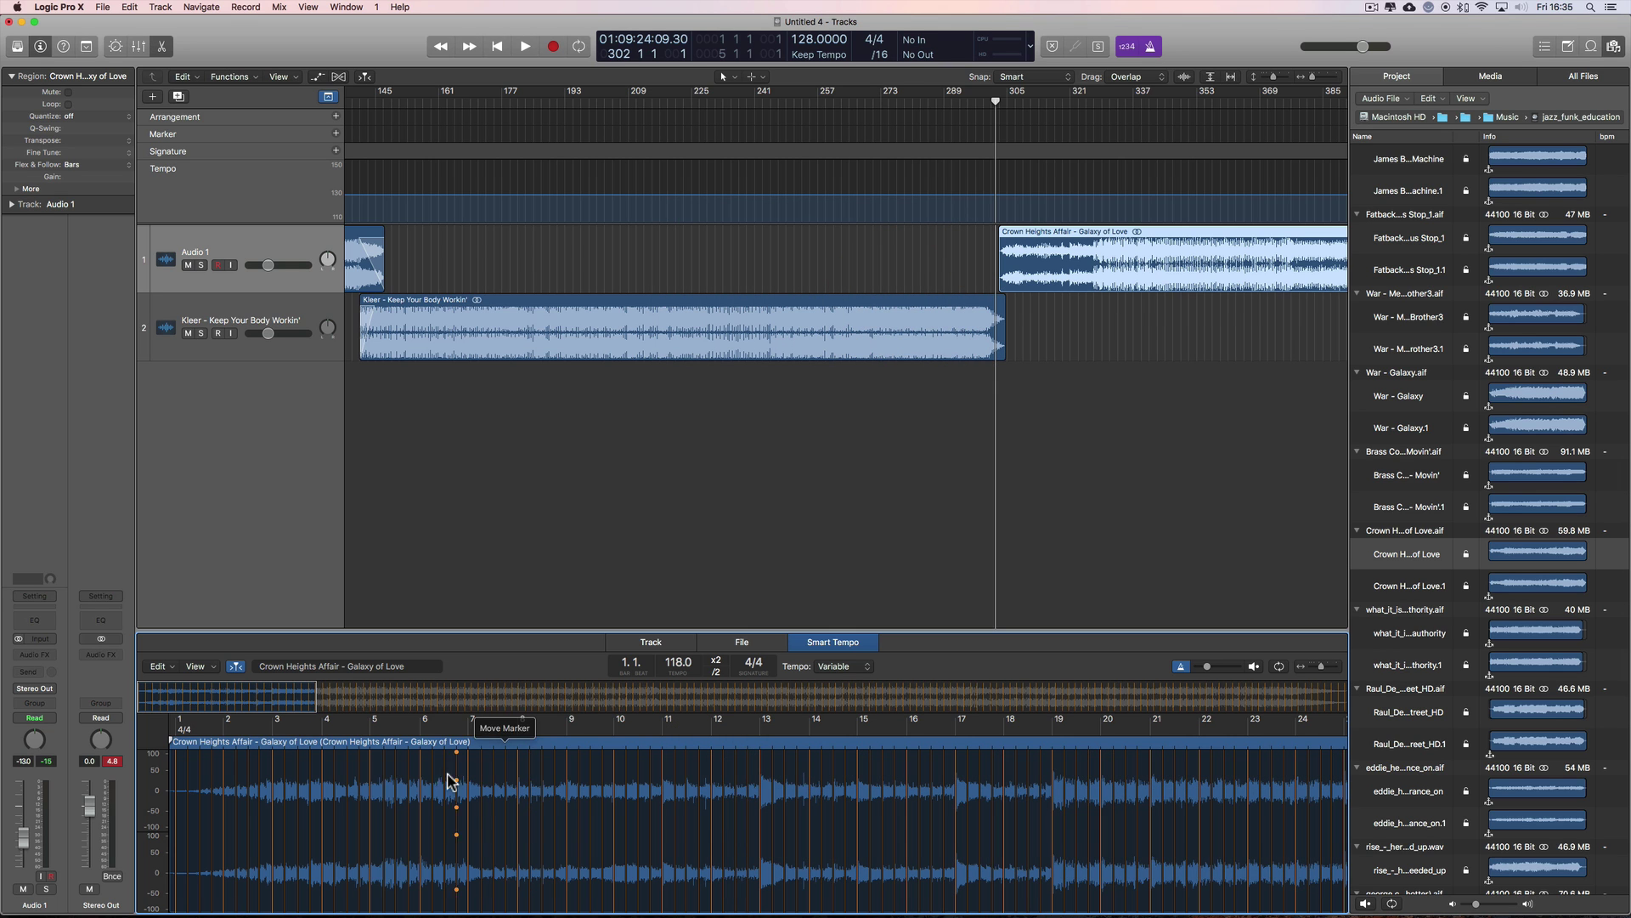
pyautogui.click(1612, 50)
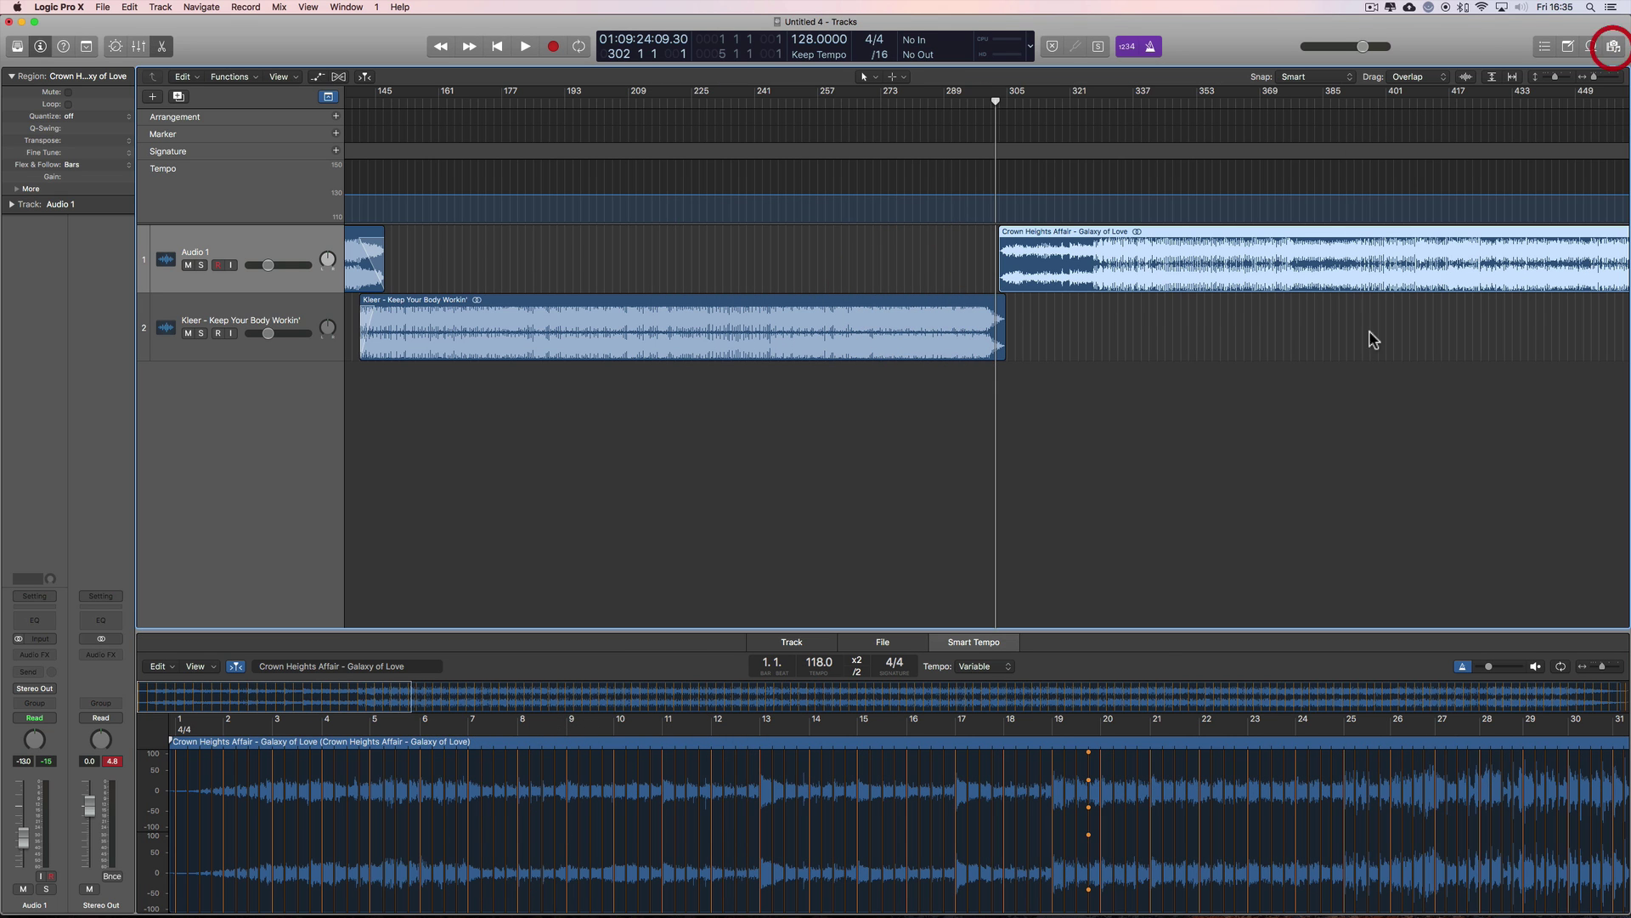
# Preview the Crown Heights Affair song in the Smart Tempo Editor from several points between bars 2 and 28 to check its detected beats
pyautogui.moveTo(263, 724); pyautogui.dragTo(252, 726)
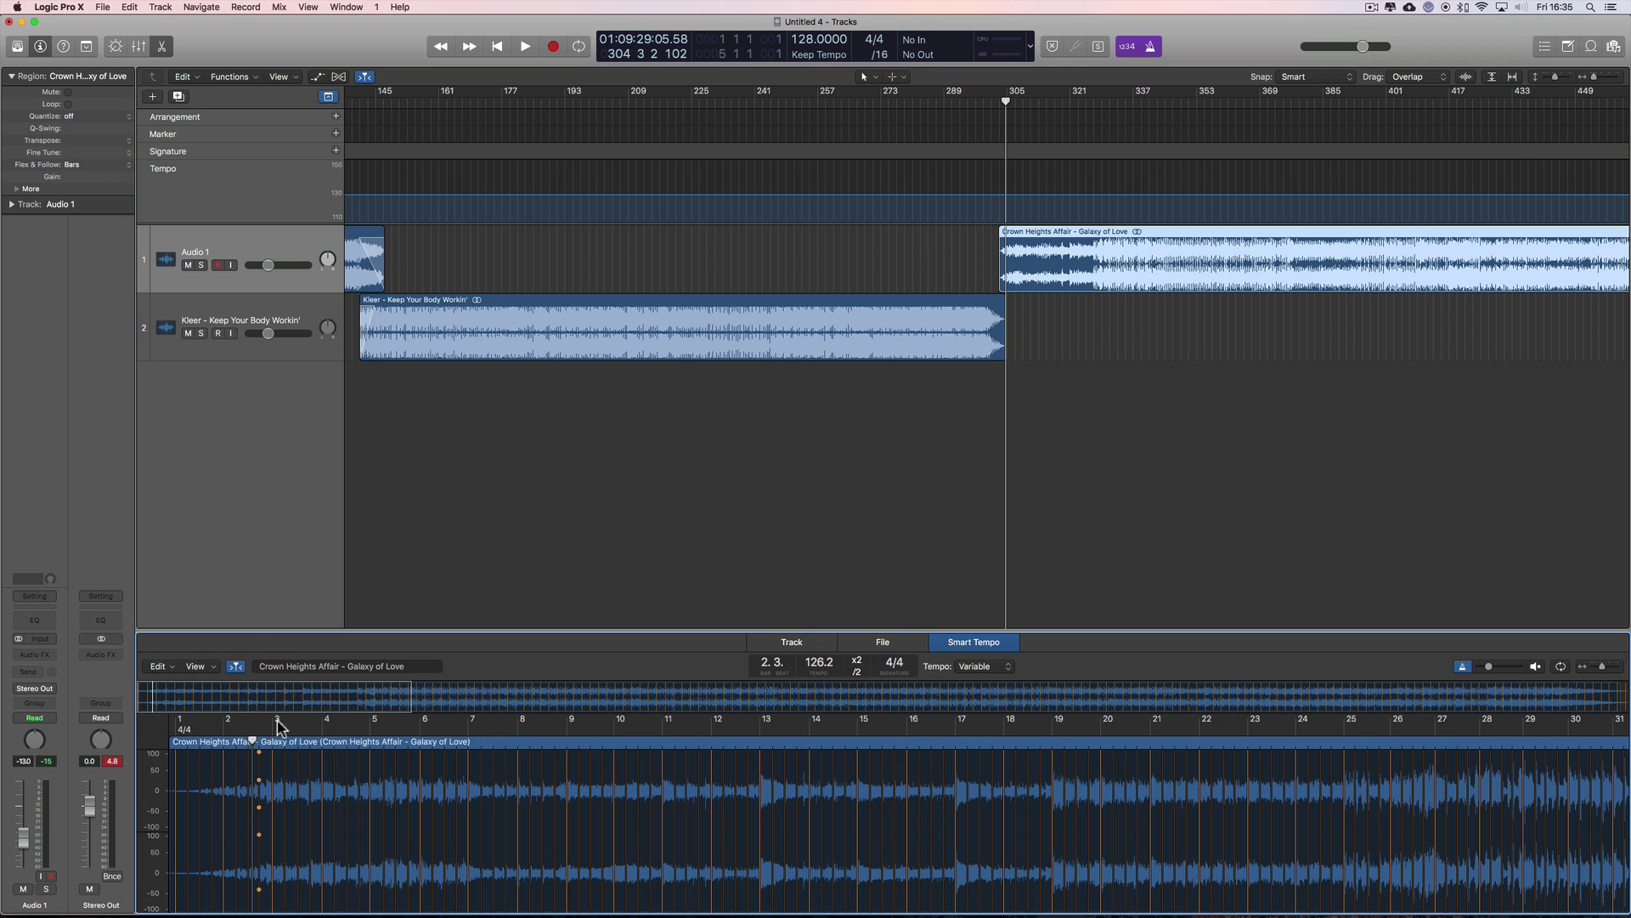
pyautogui.click(1534, 668)
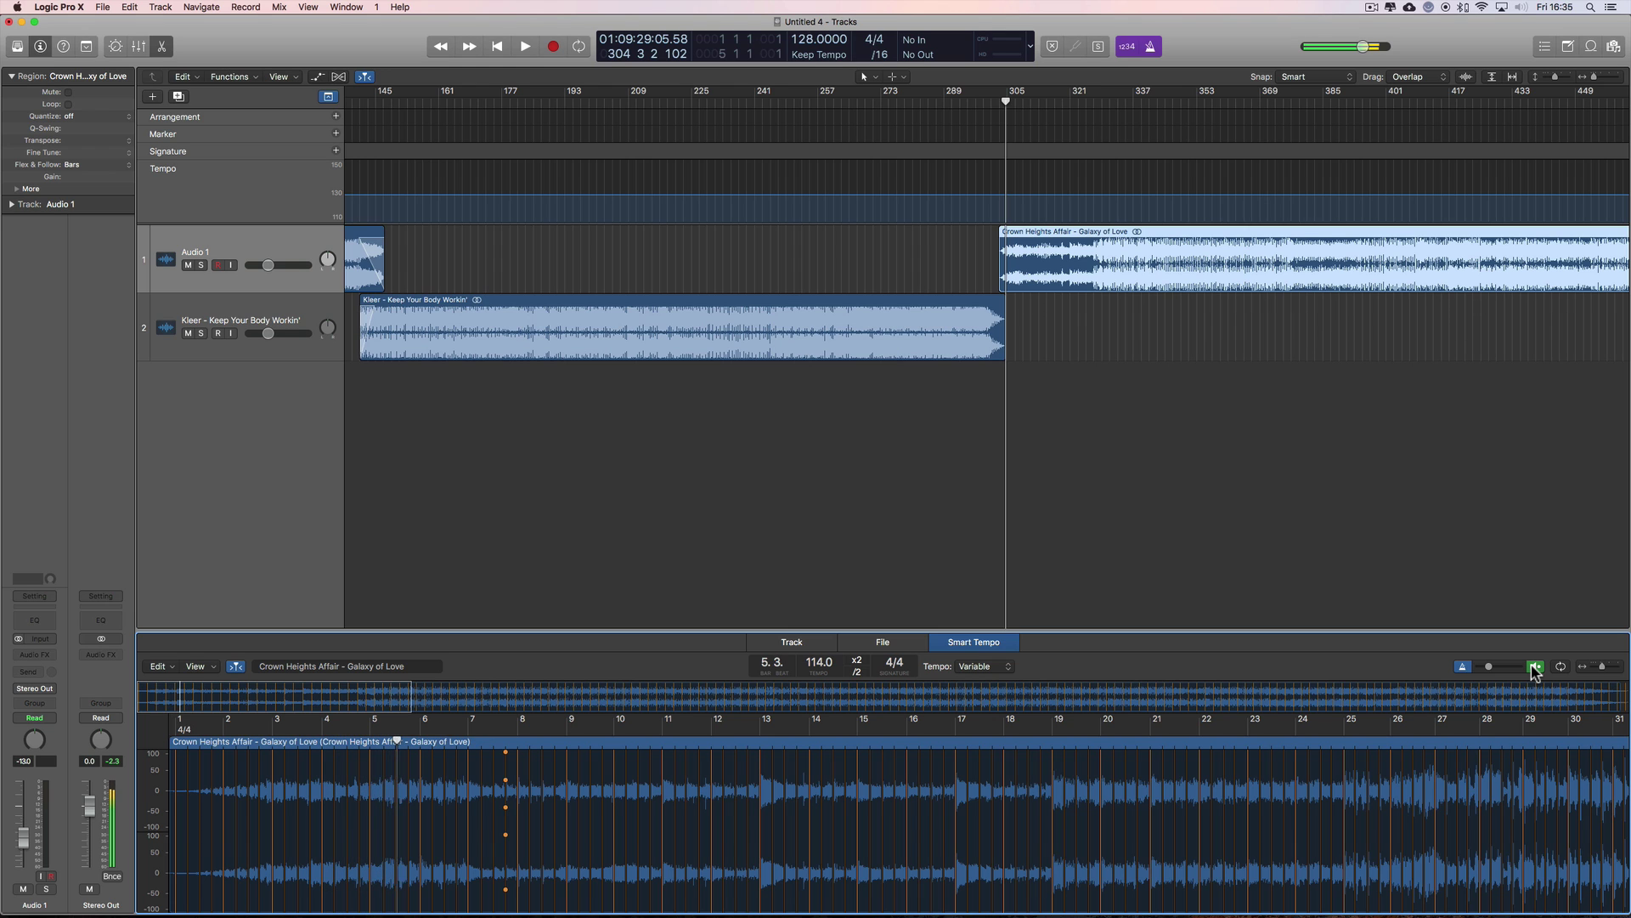
pyautogui.click(645, 741)
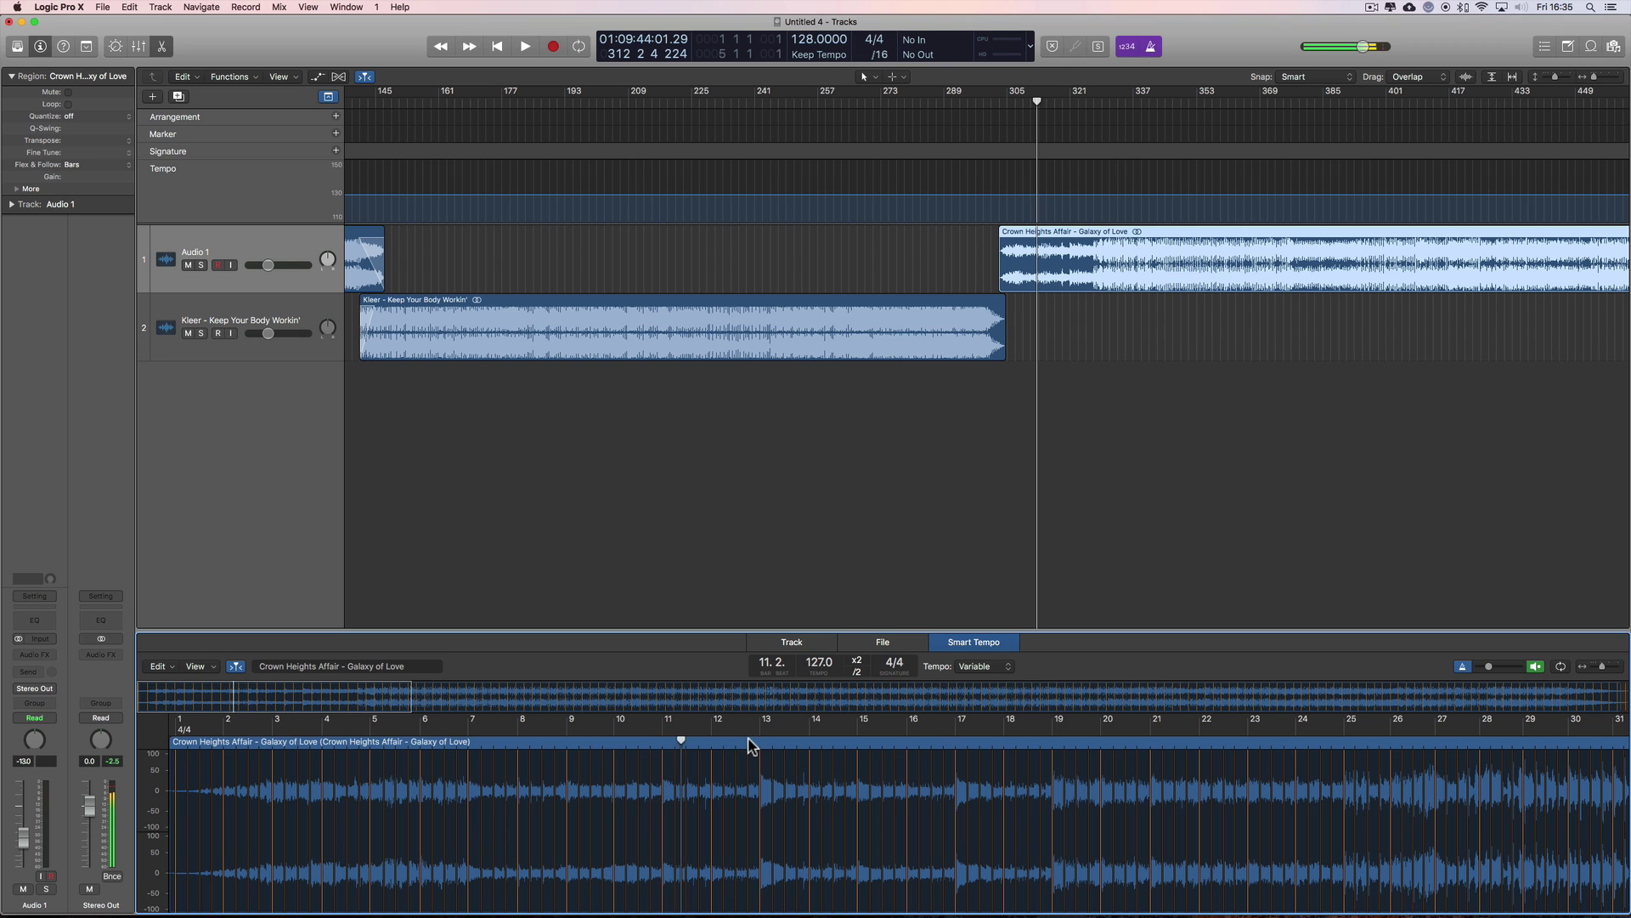
pyautogui.moveTo(965, 736); pyautogui.dragTo(943, 736)
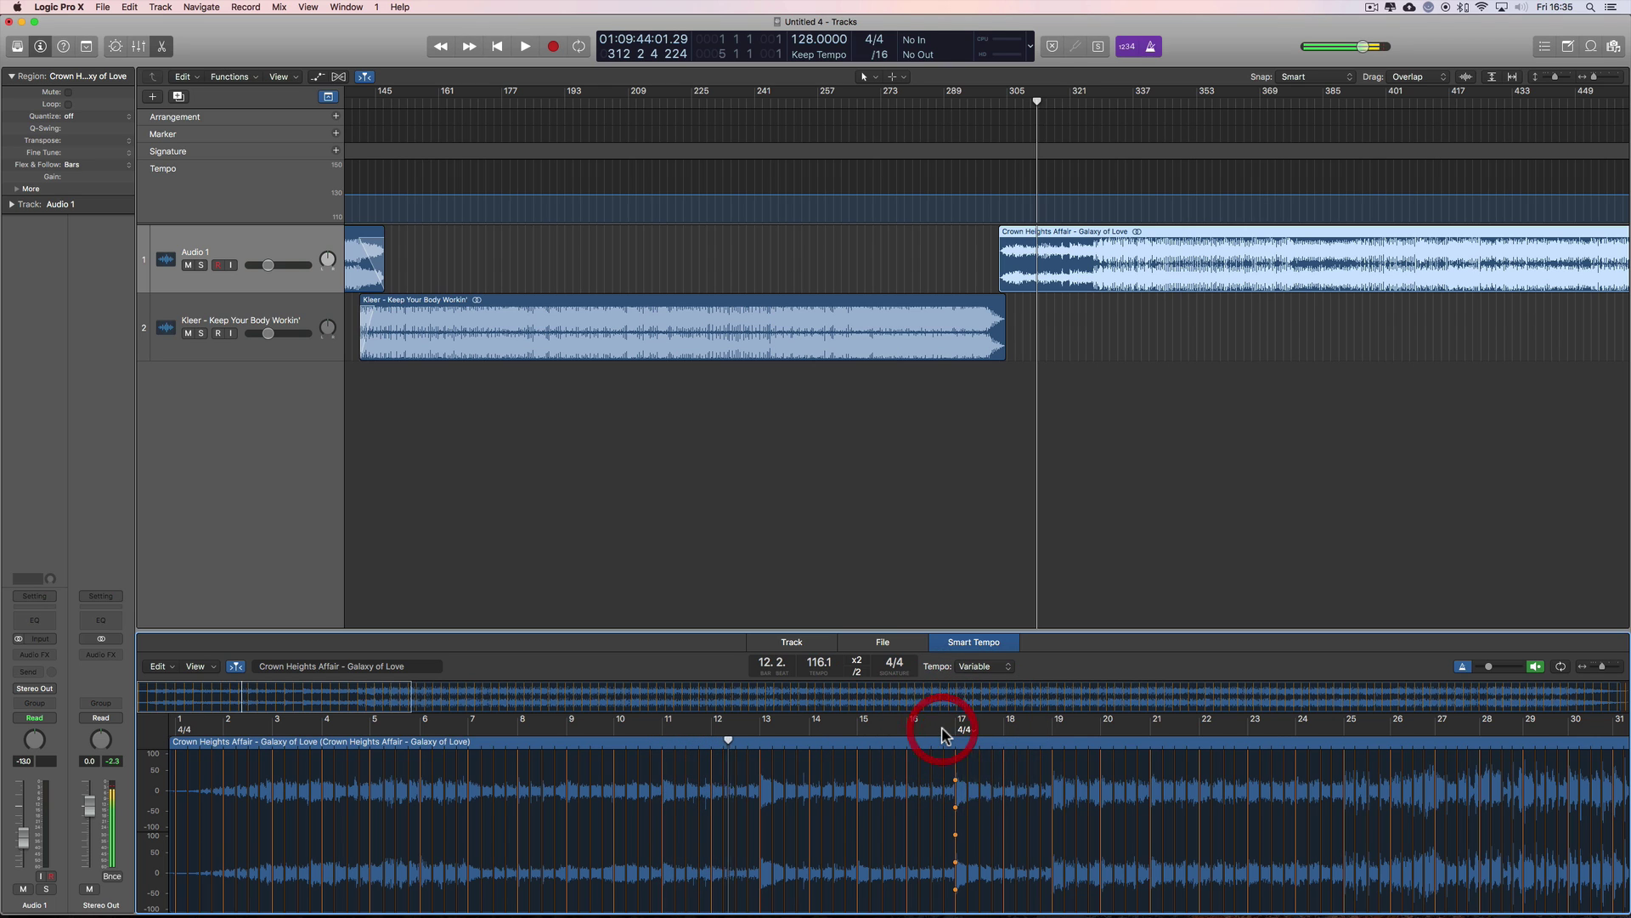
pyautogui.click(943, 736)
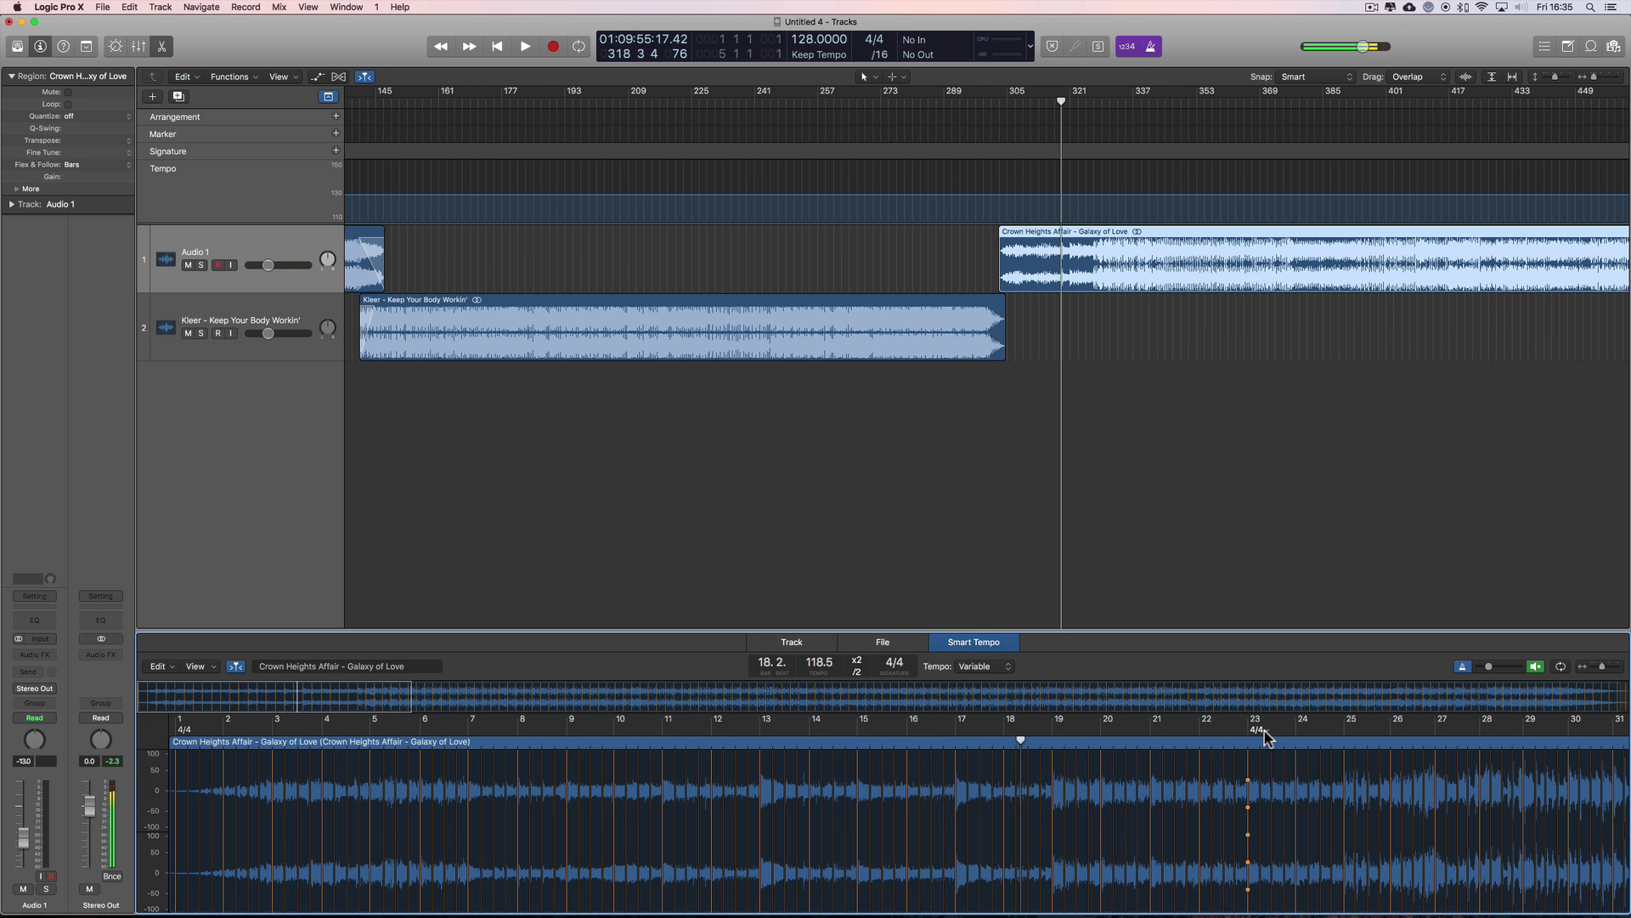
pyautogui.click(1234, 734)
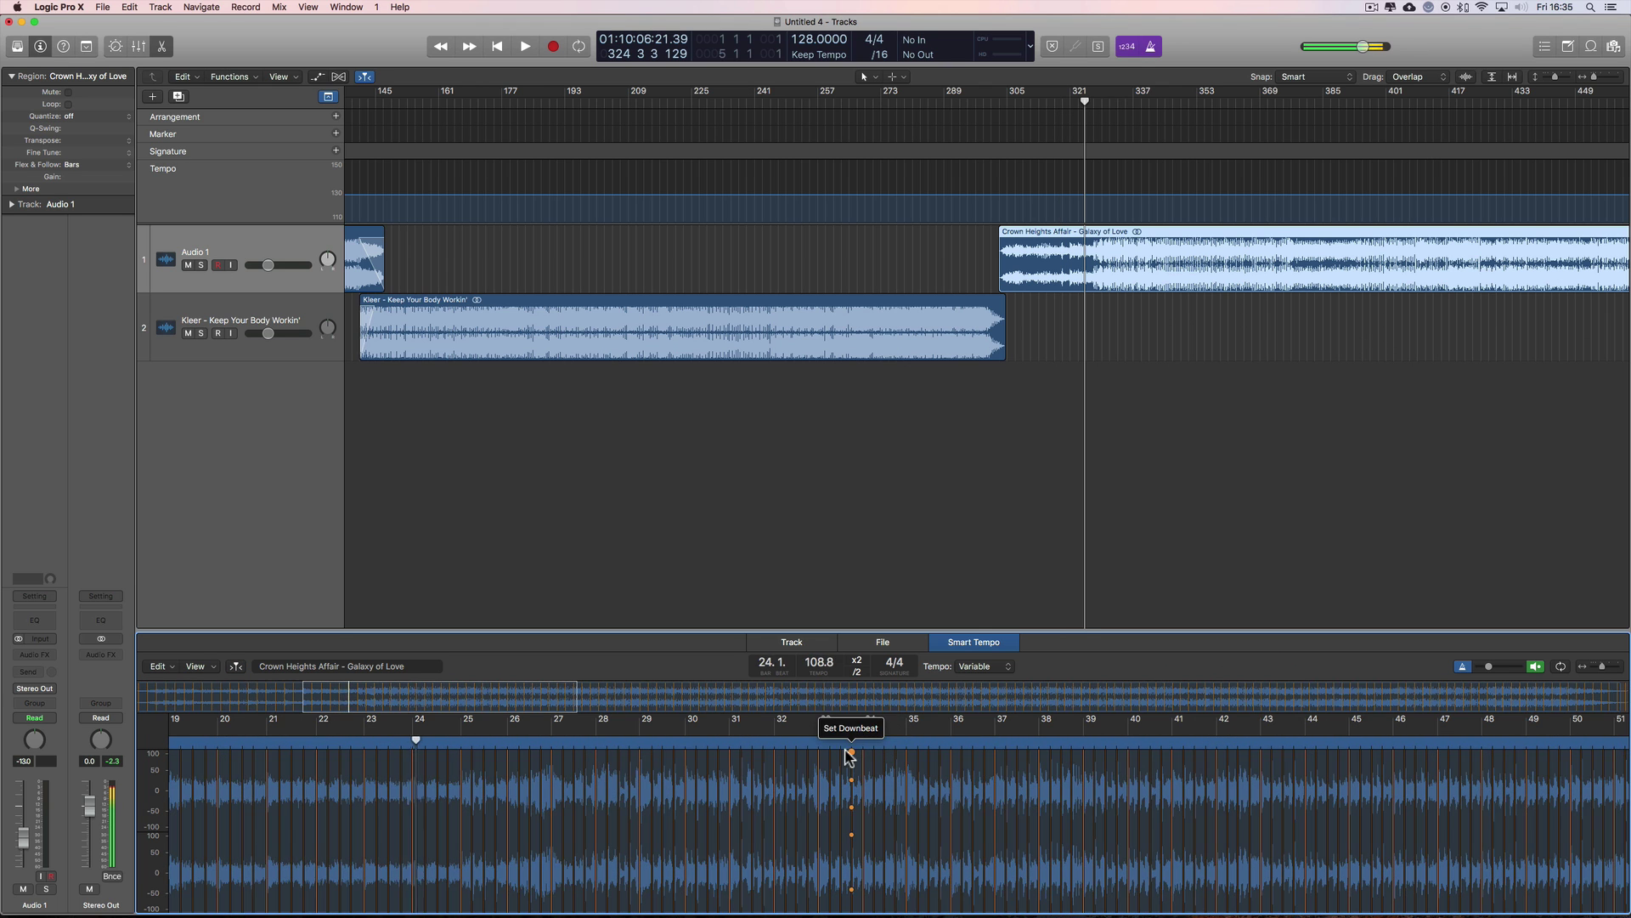
pyautogui.click(850, 753)
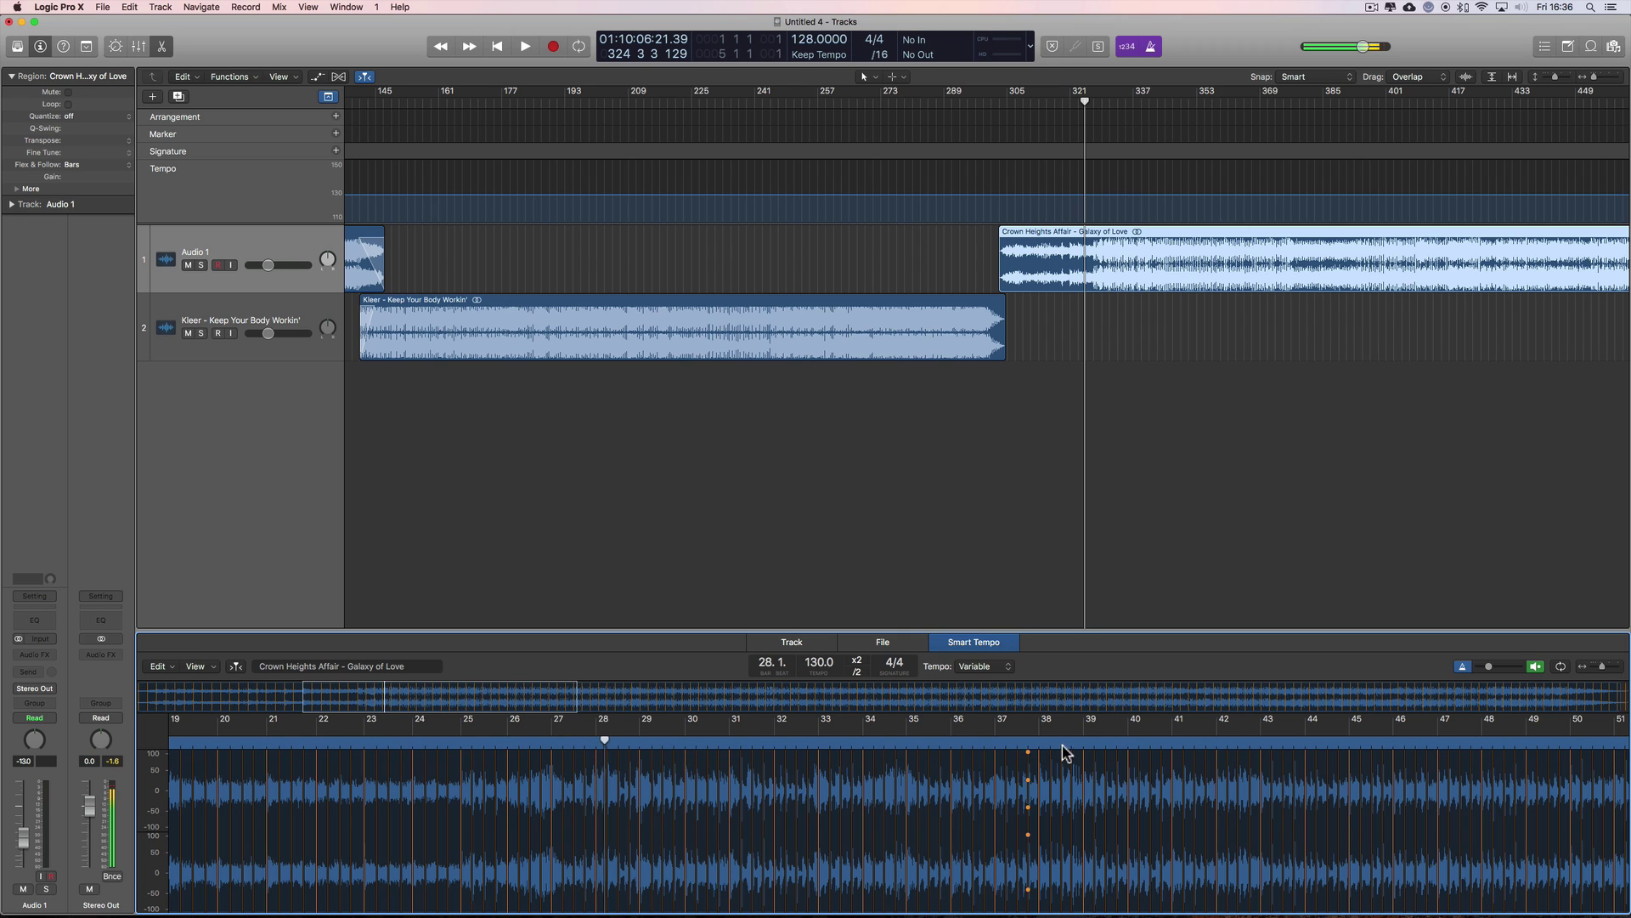
pyautogui.click(1532, 666)
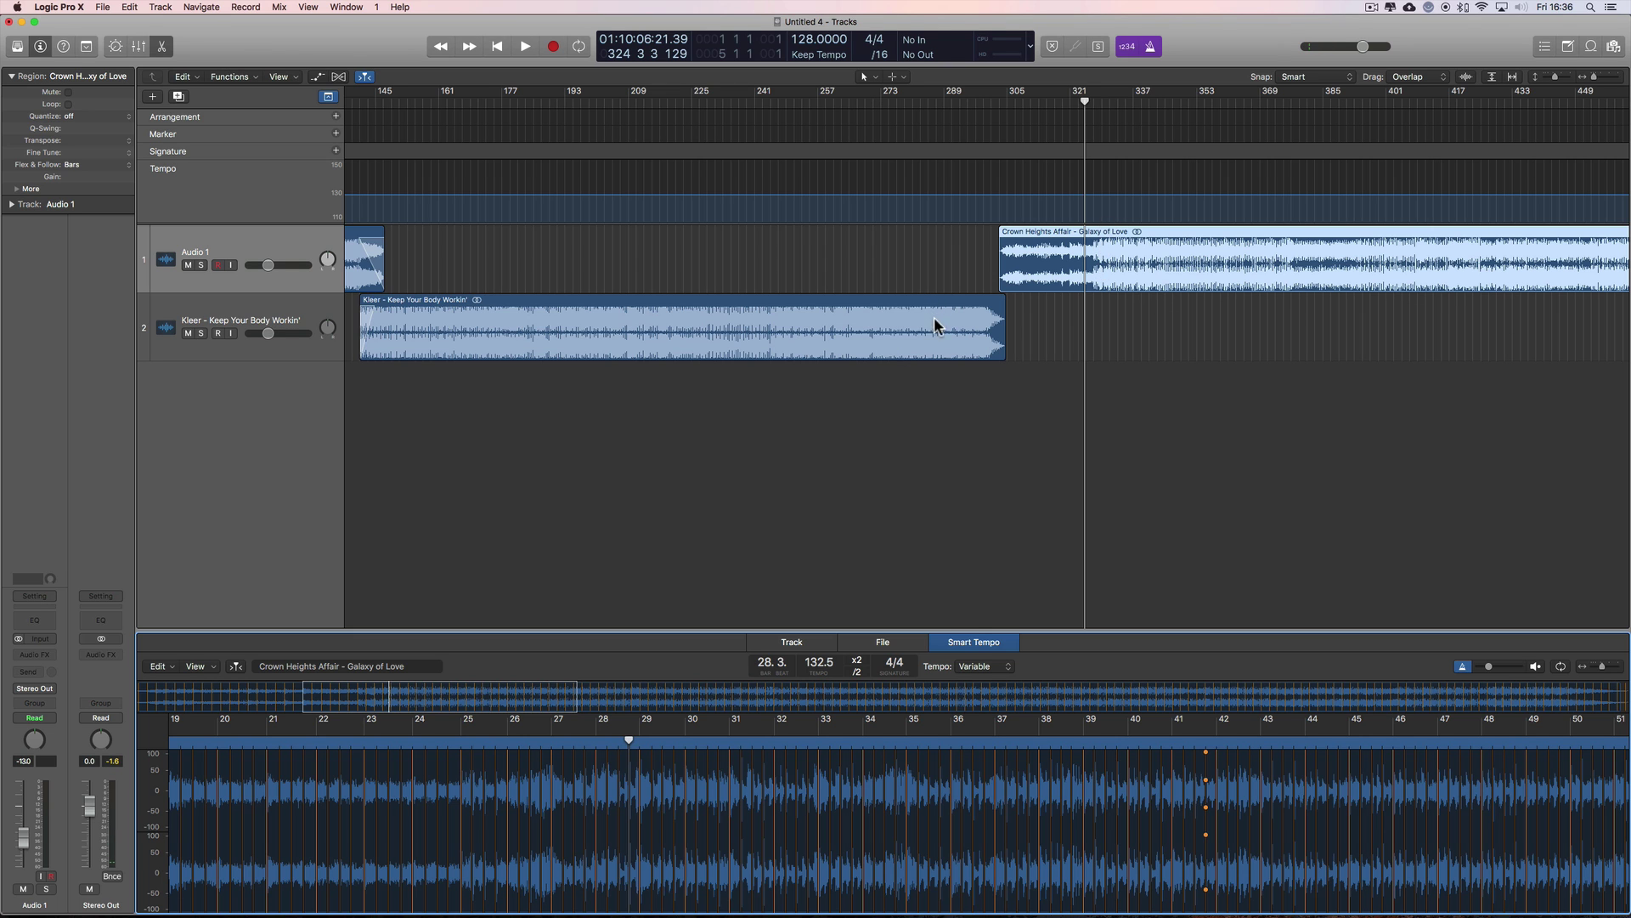
# Use the Fade Tool to fade out the end of the Kleer region from about bar 293
pyautogui.doubleClick(905, 102)
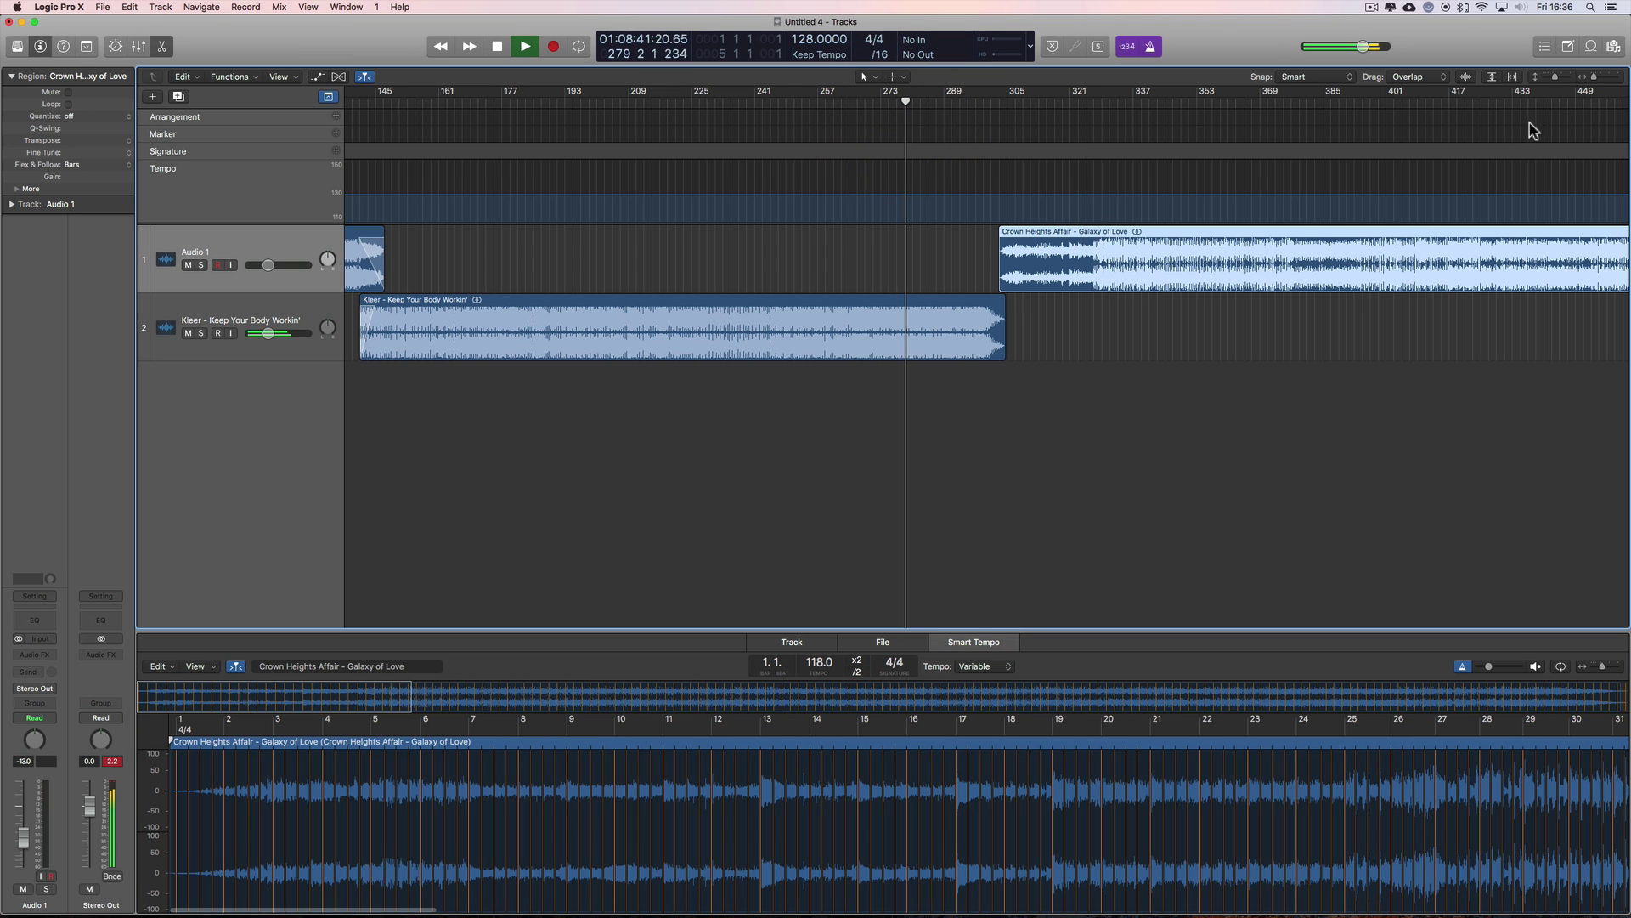
pyautogui.press('super+Right')
pyautogui.press('super+Right')
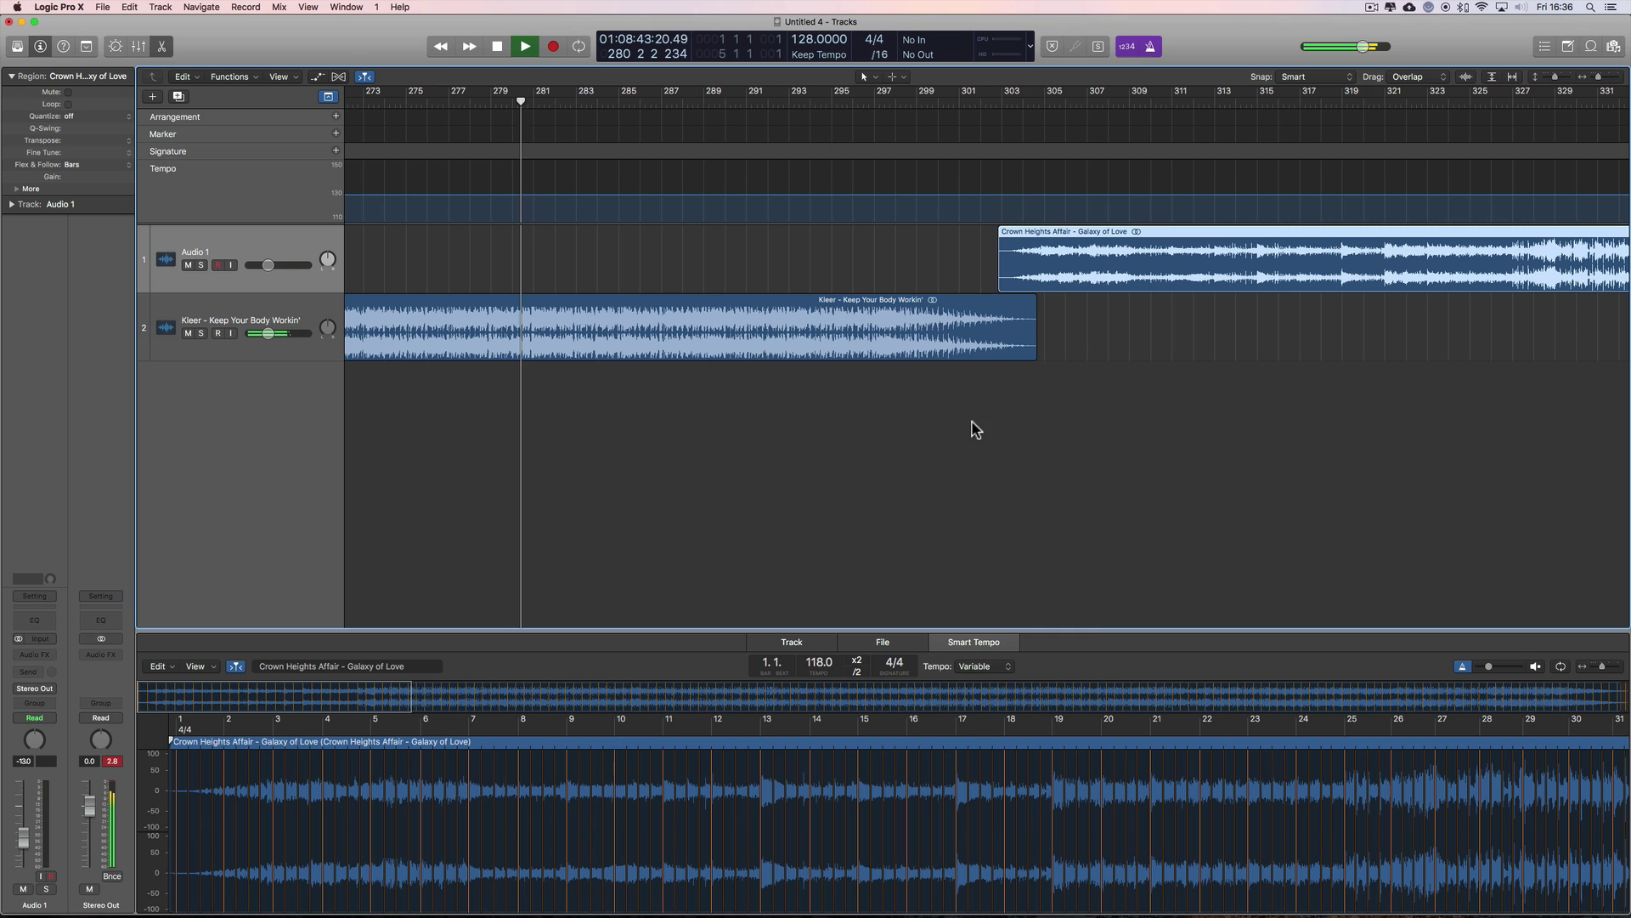
pyautogui.press('space')
pyautogui.rightClick(973, 424)
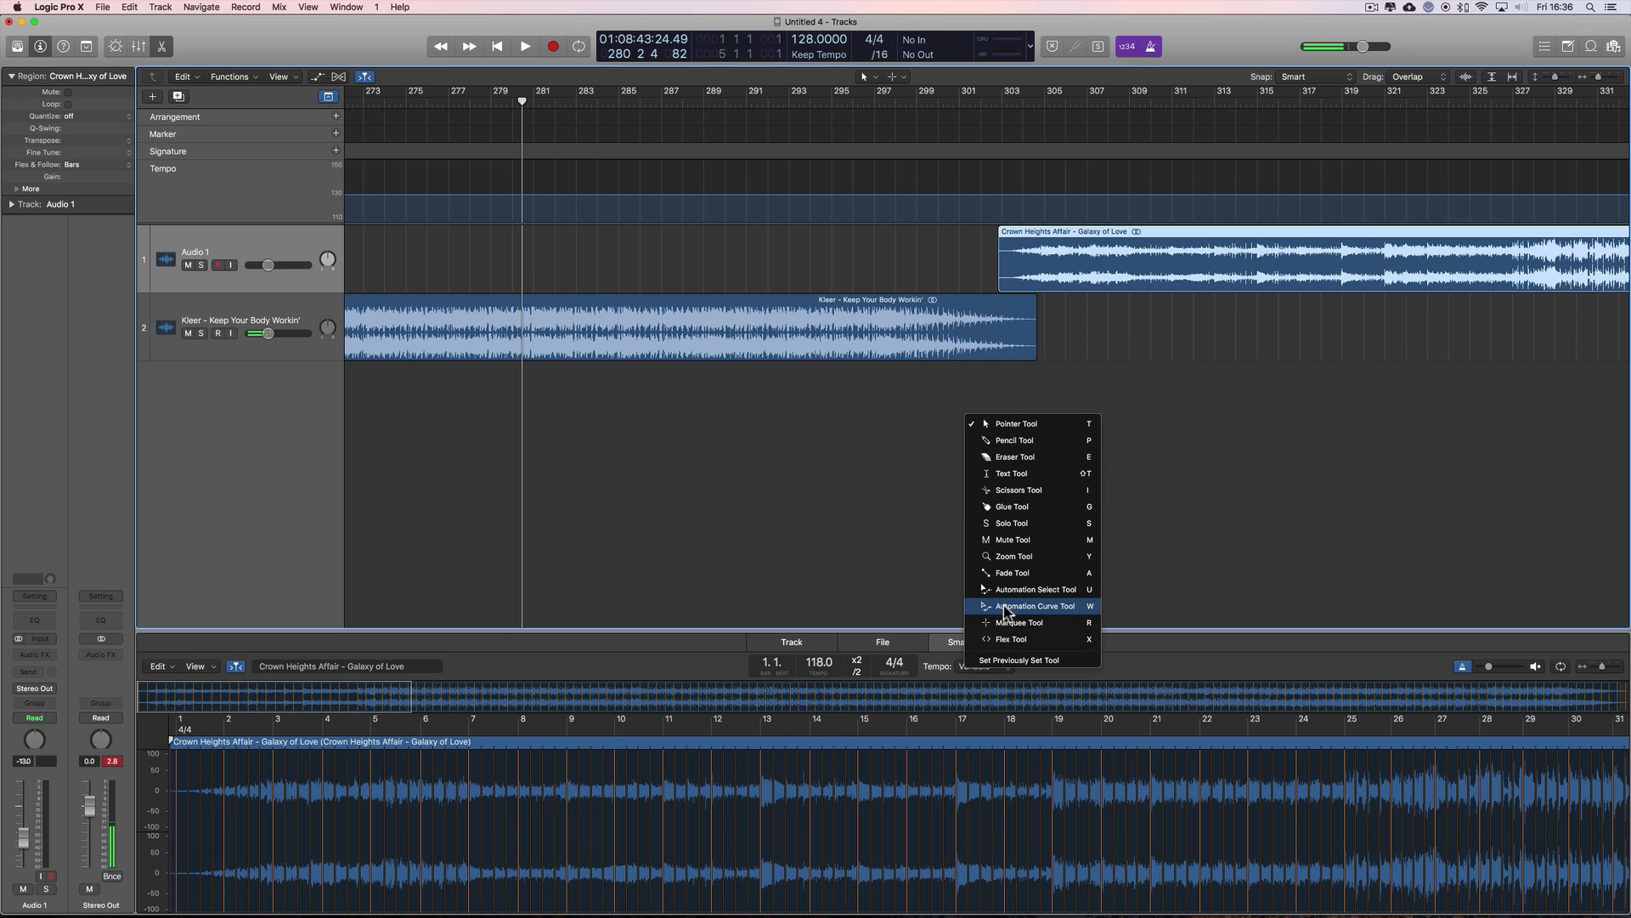
pyautogui.click(1009, 572)
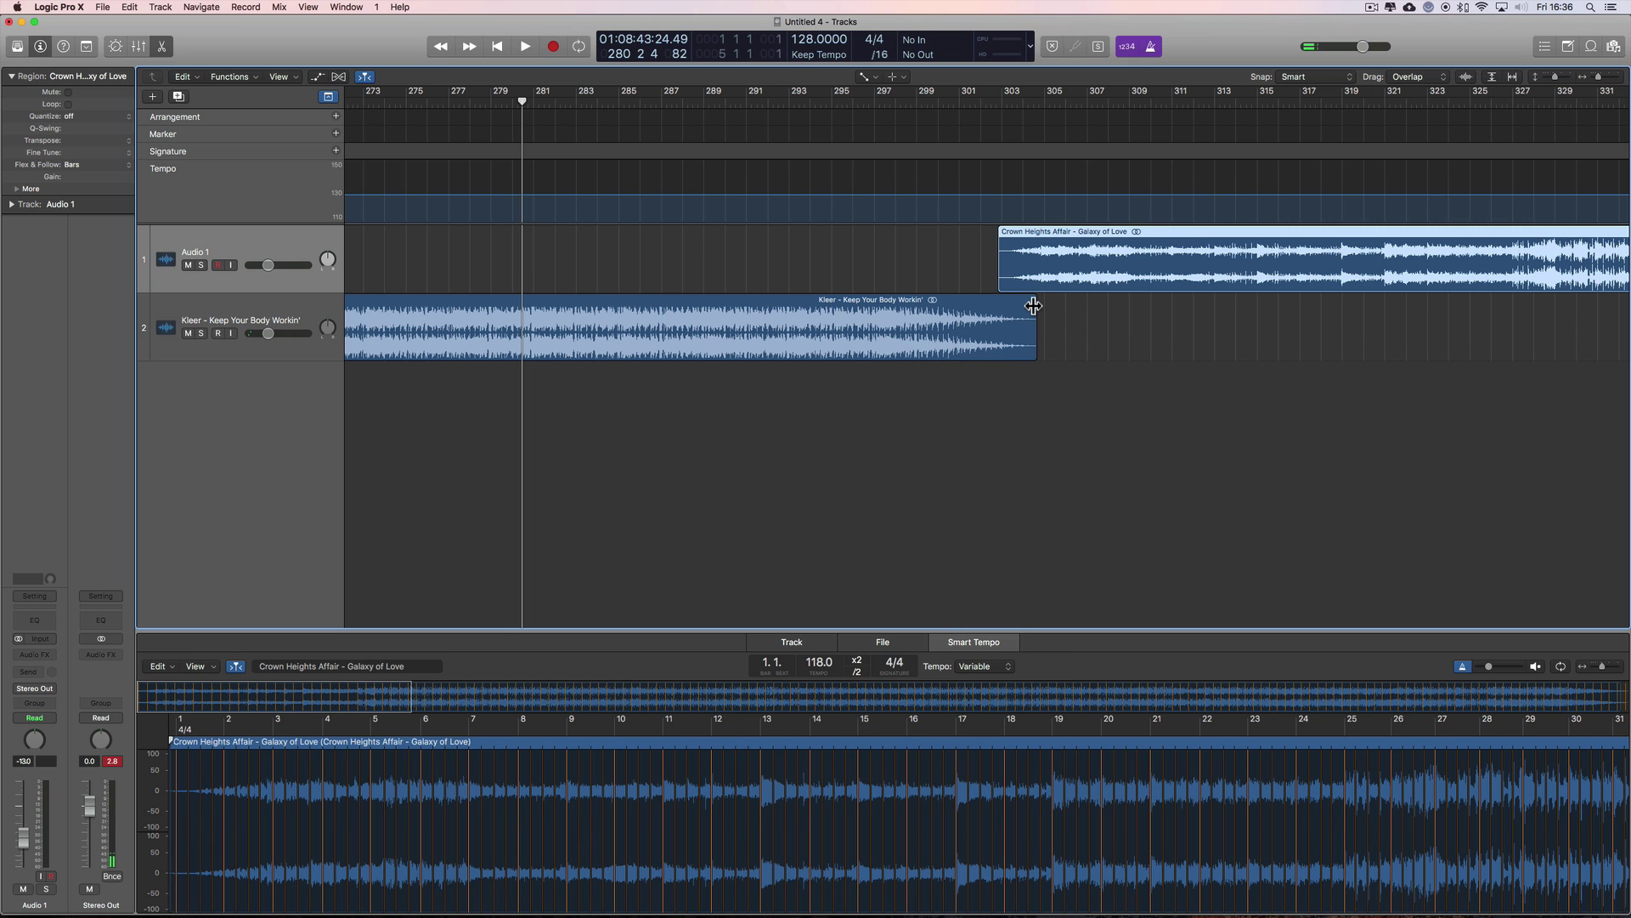
pyautogui.moveTo(1033, 305); pyautogui.dragTo(857, 303)
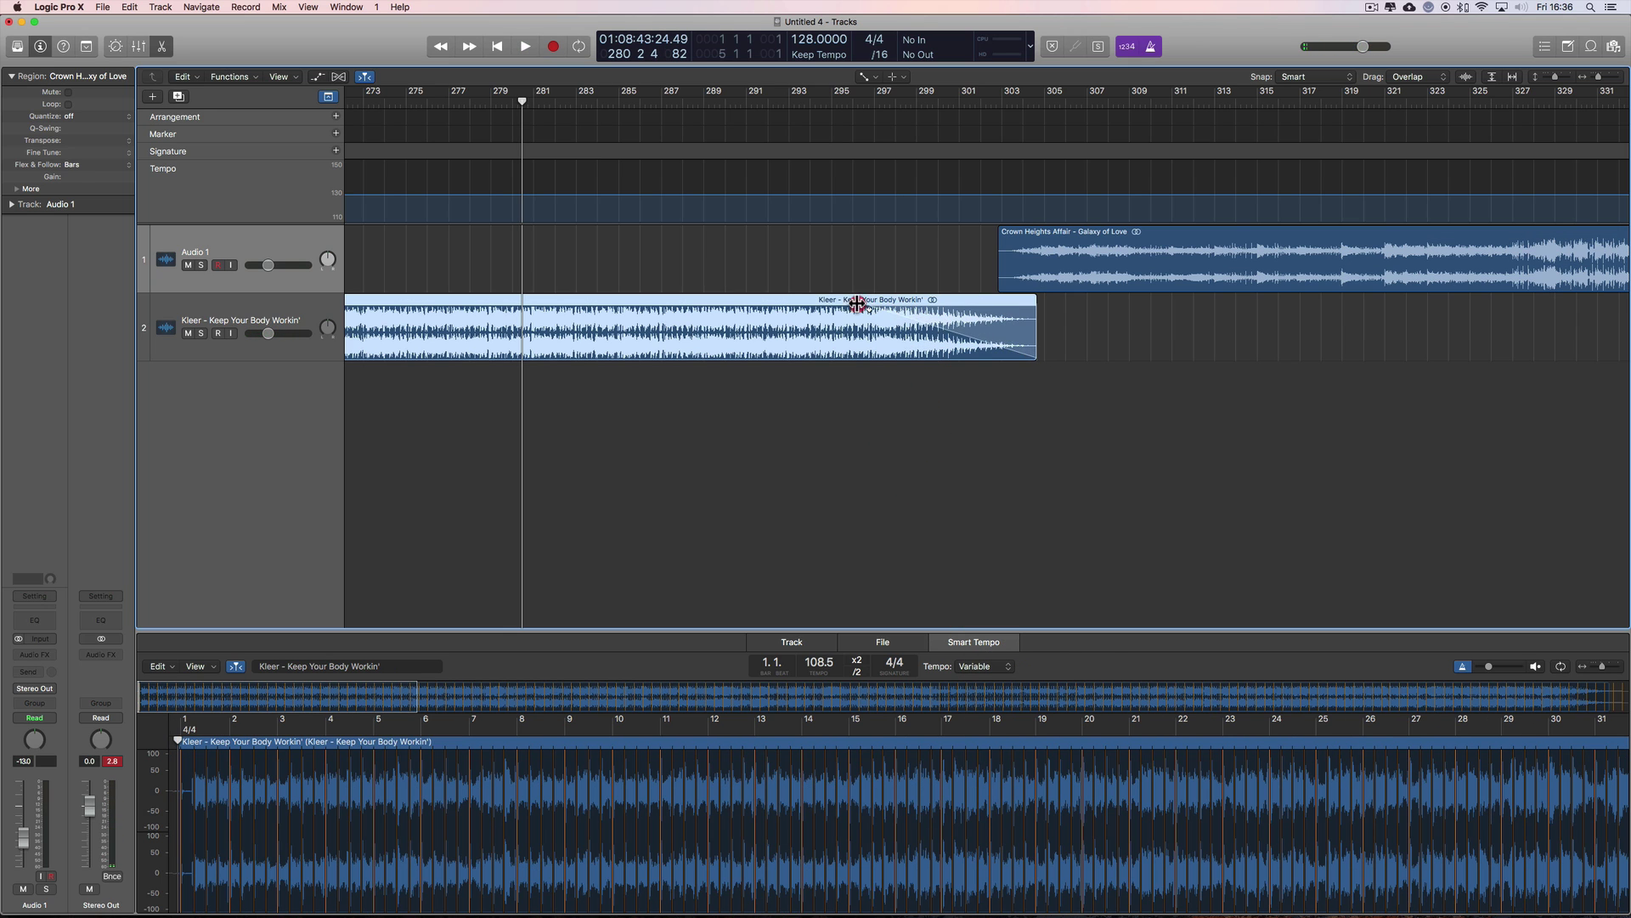
pyautogui.click(792, 299)
# Check the Kleer region's playback from about bar 290 and switch back to the Pointer Tool
pyautogui.click(729, 101)
pyautogui.rightClick(1114, 321)
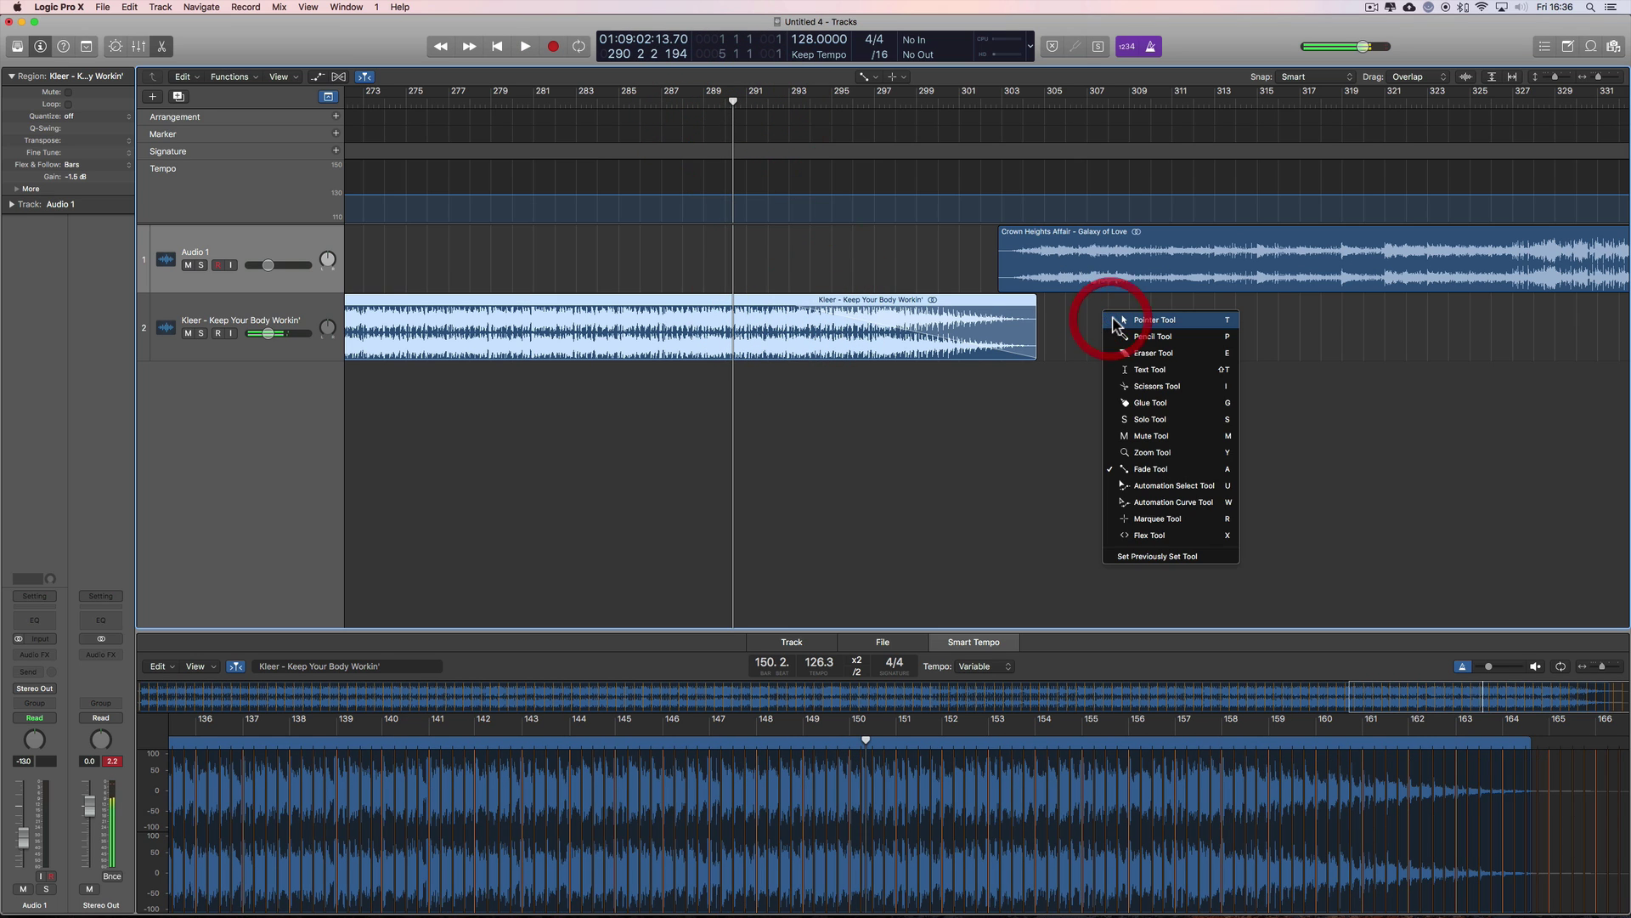
pyautogui.click(1115, 321)
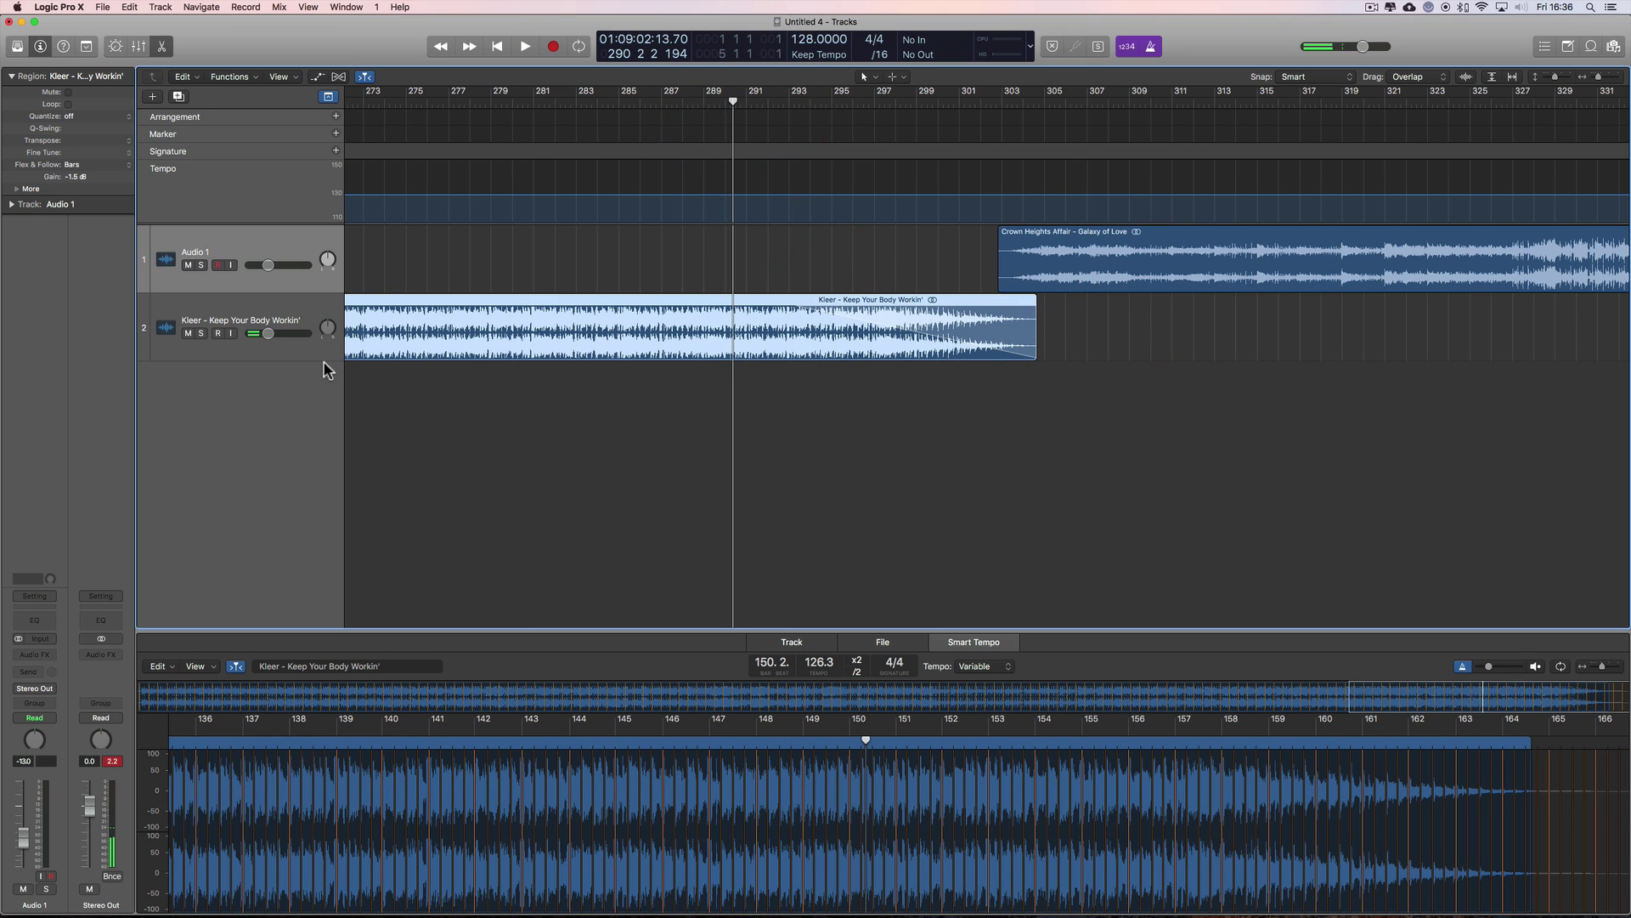
# Increase the Kleer track's height, bend its region's fade-out into a concave curve with the Fade Tool, and return to the Pointer Tool
pyautogui.moveTo(323, 363); pyautogui.dragTo(486, 464)
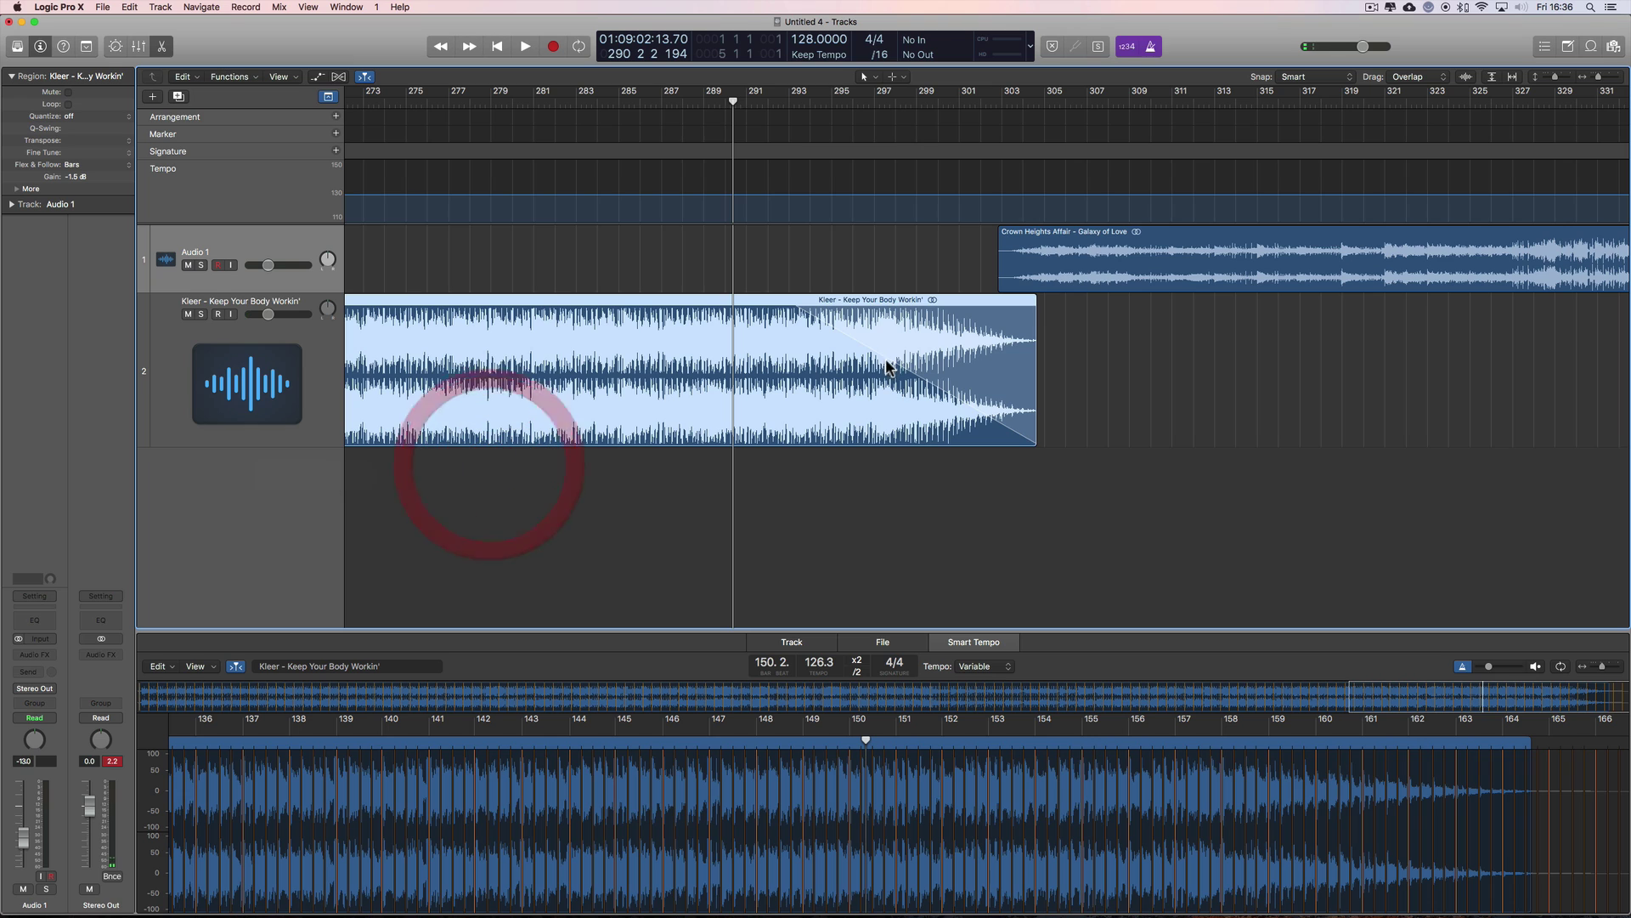
pyautogui.press('t')
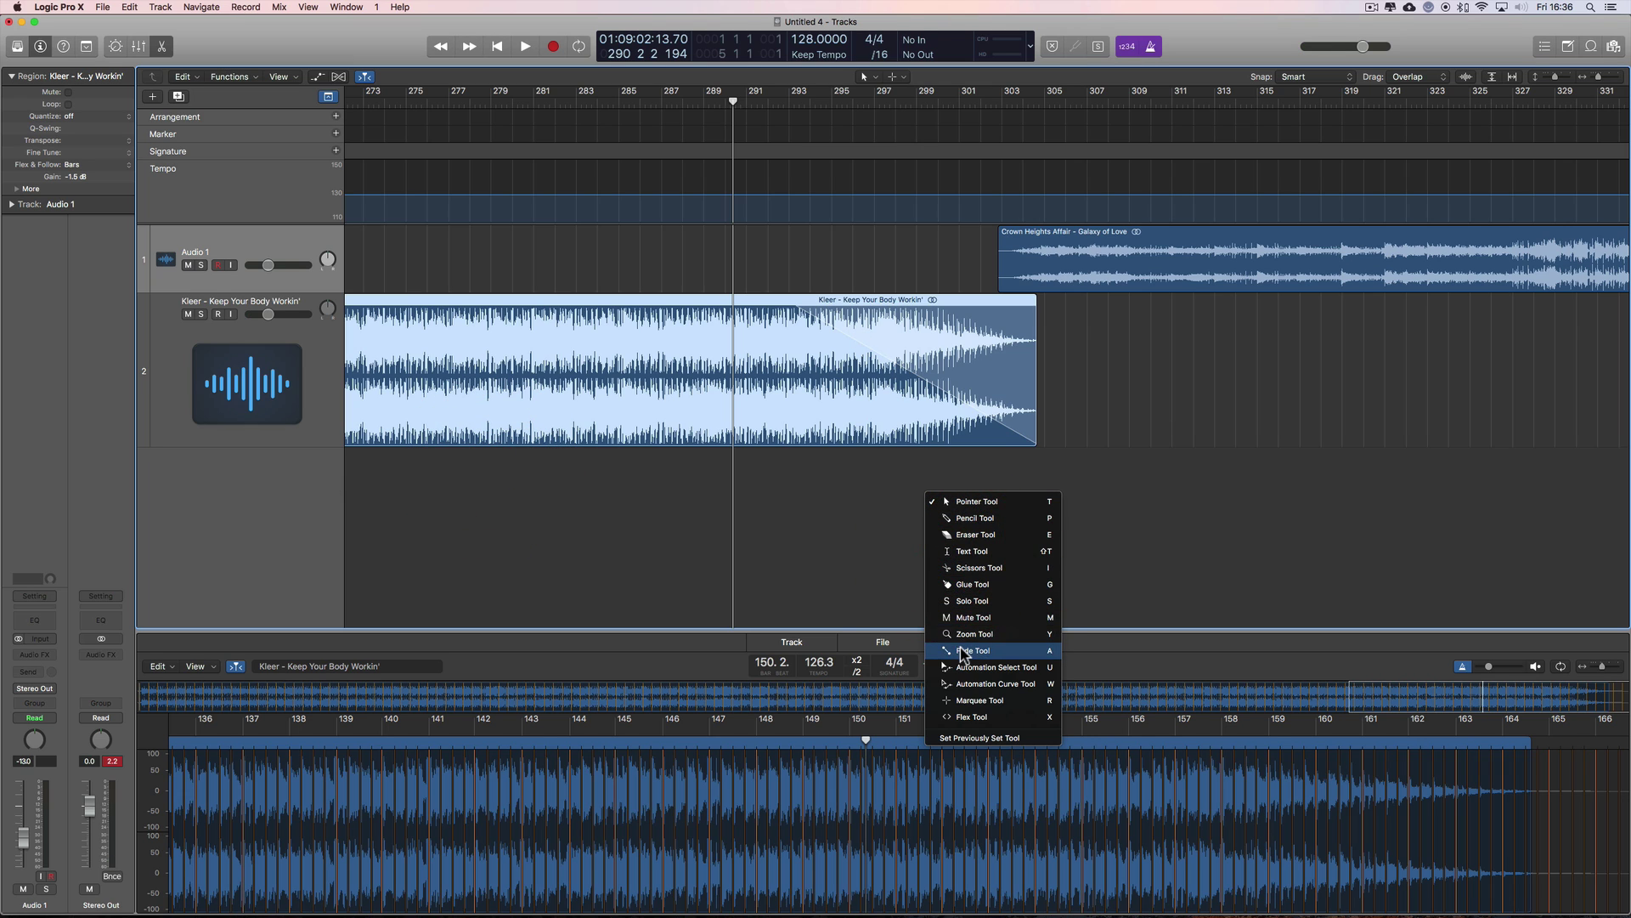
pyautogui.click(926, 506)
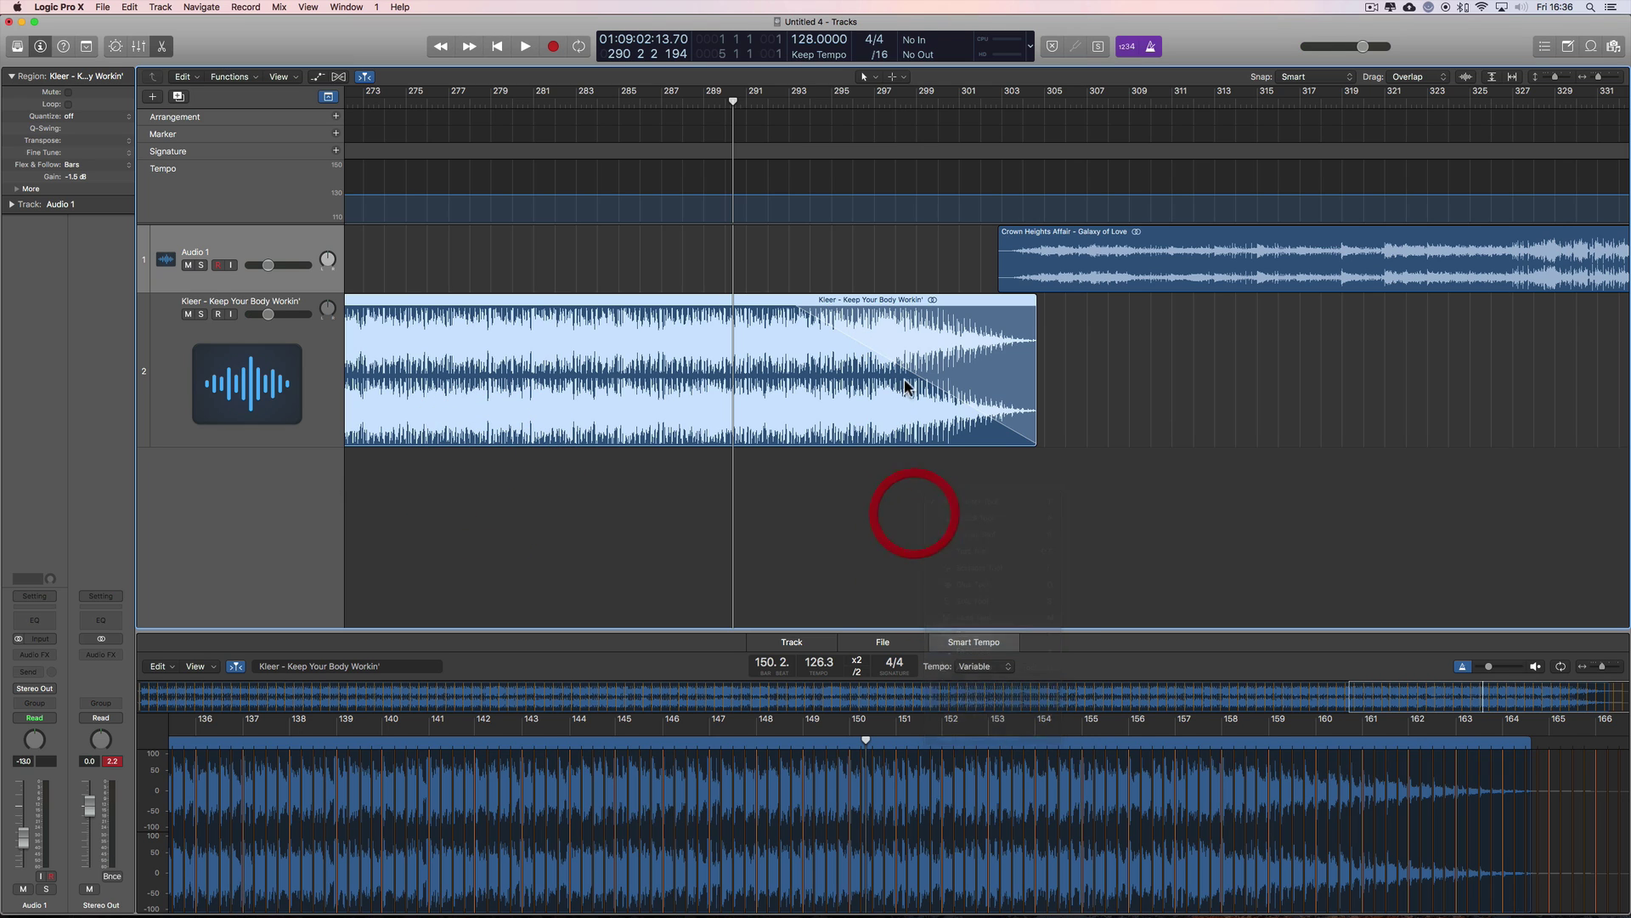
pyautogui.click(901, 423)
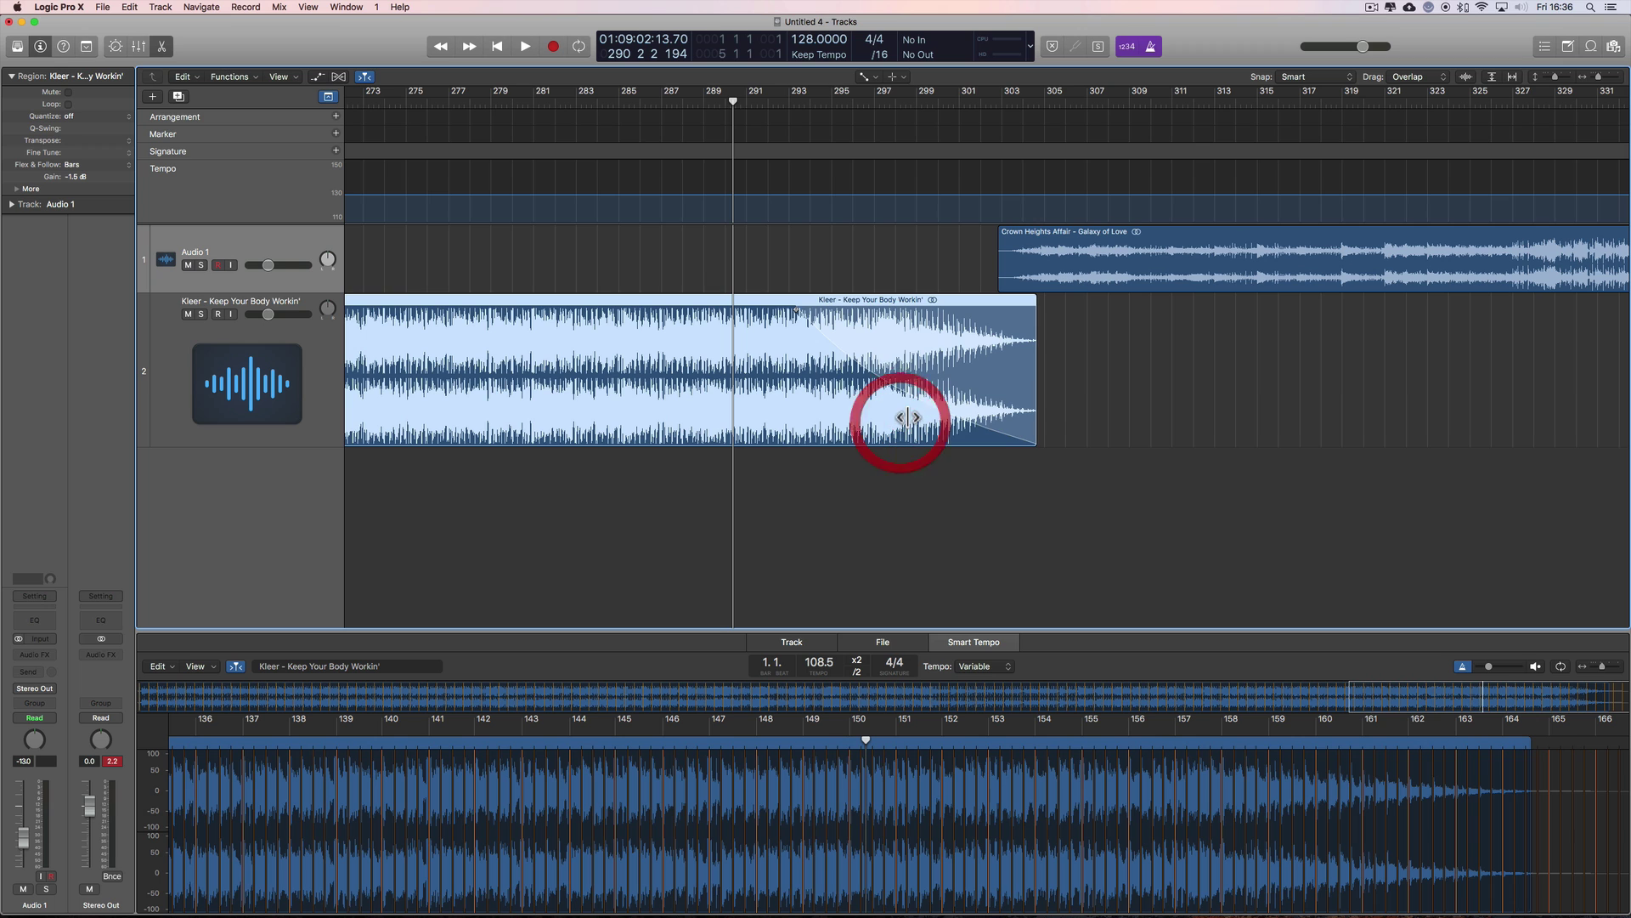
pyautogui.press('t')
pyautogui.click(1119, 364)
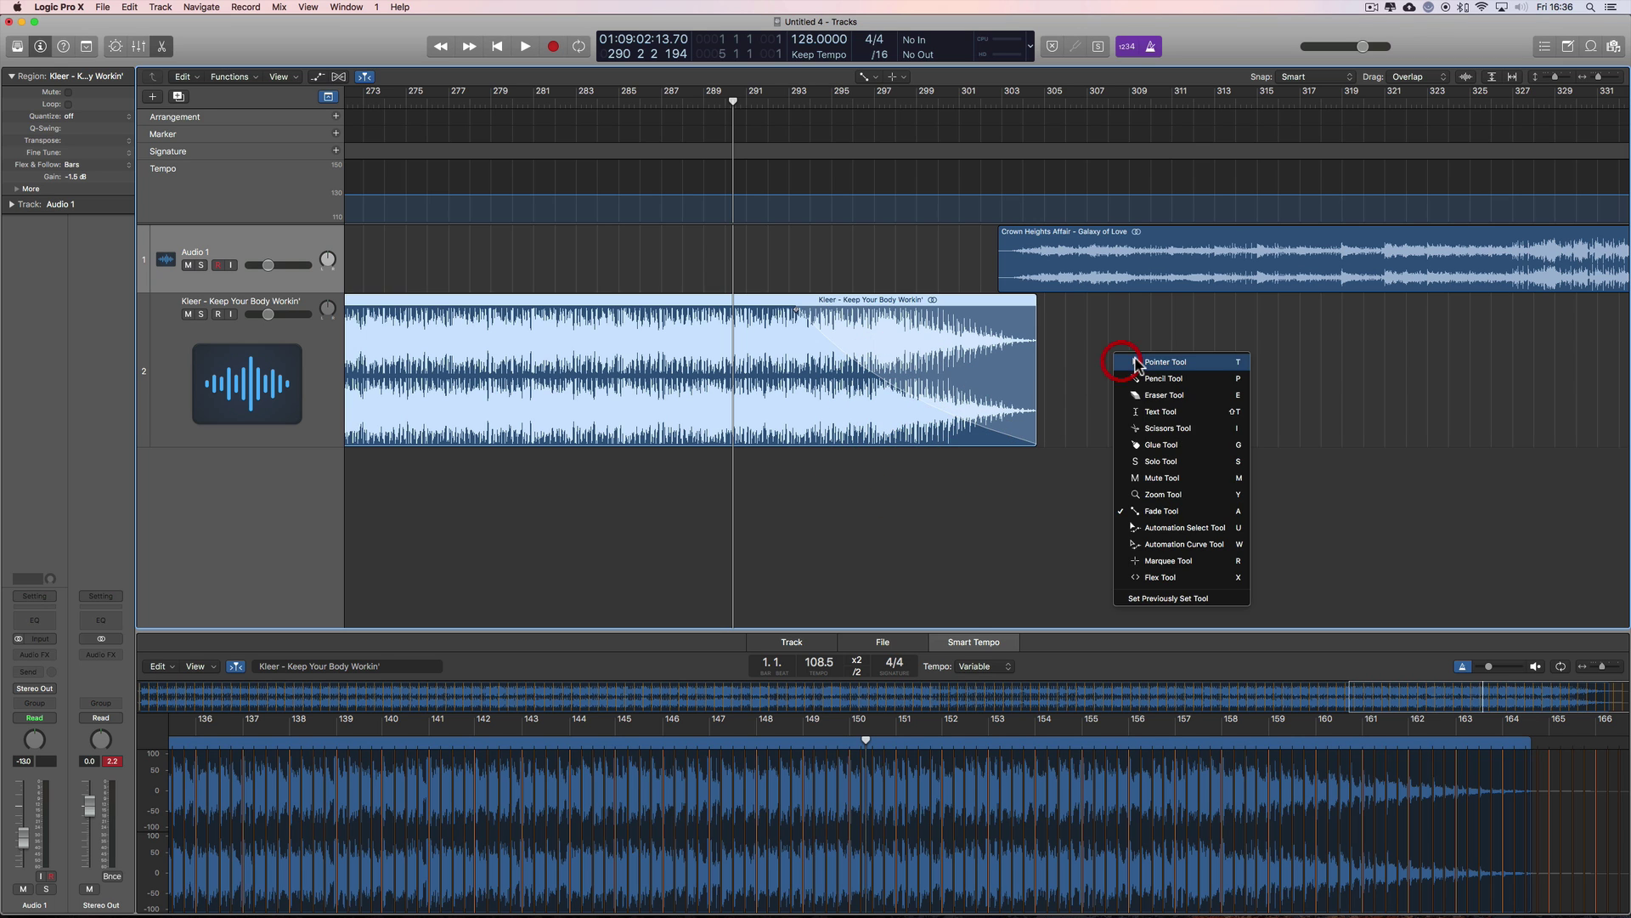
# Move the Crown Heights Affair region earlier to about bar 296, overlapping the Kleer fade-out, and play the transition from about bar 290
pyautogui.moveTo(1099, 244); pyautogui.dragTo(895, 237)
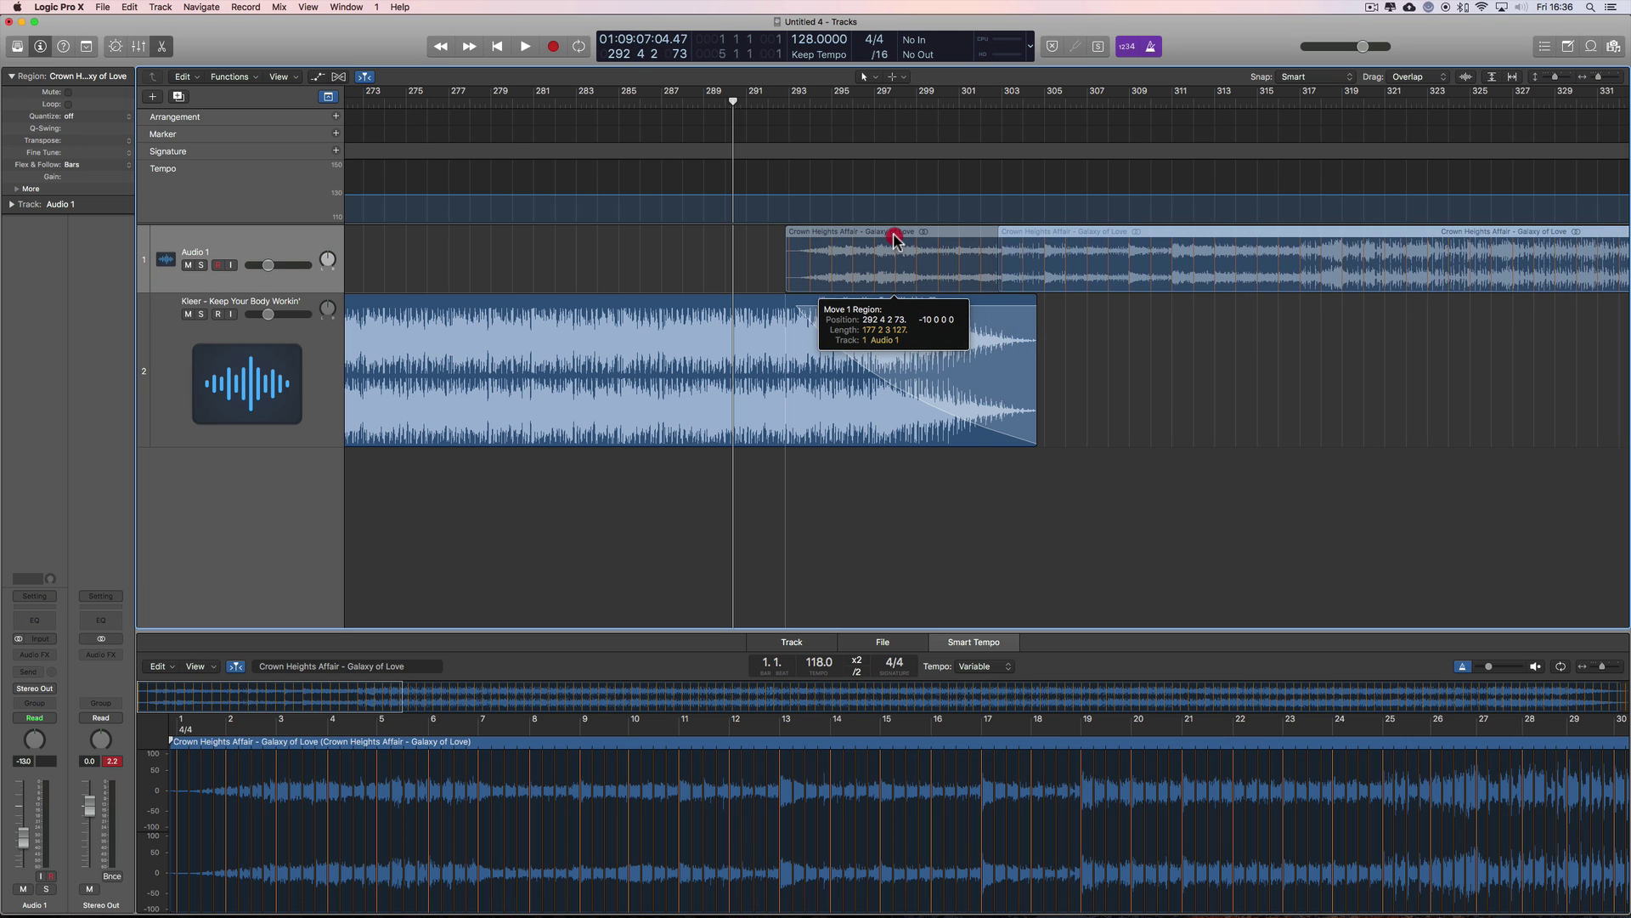
pyautogui.moveTo(895, 238); pyautogui.dragTo(961, 242)
pyautogui.press('space')
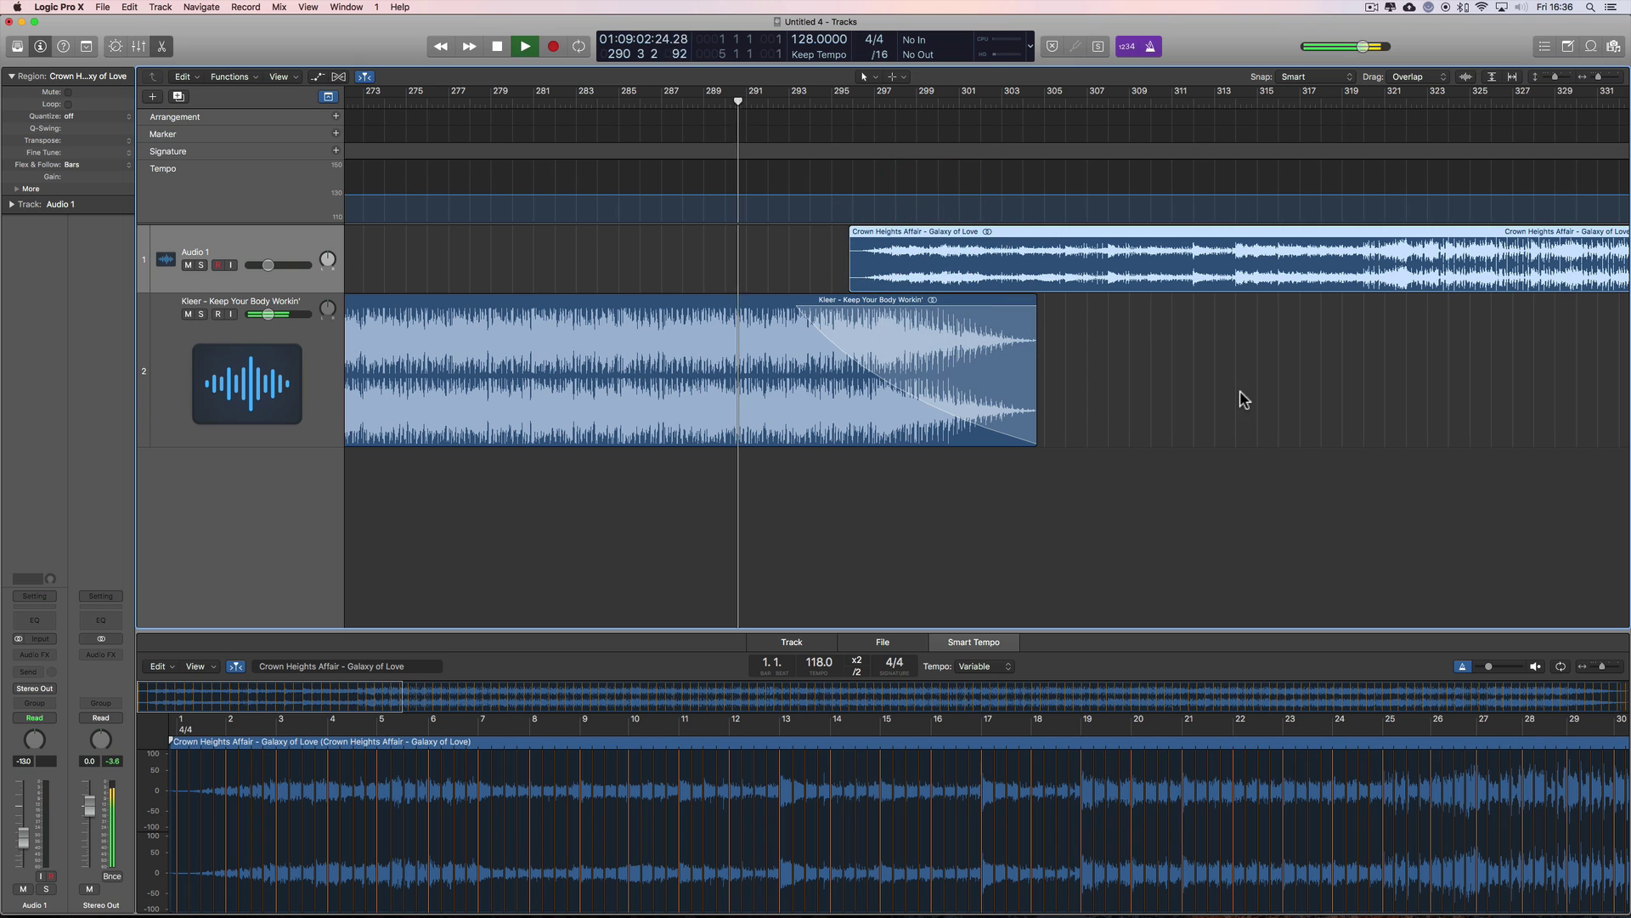
# Turn off the metronome, replay from bar 286, and raise Audio 1's volume to -4.3 dB and the Kleer track's volume slightly
pyautogui.moveTo(268, 265); pyautogui.dragTo(276, 265)
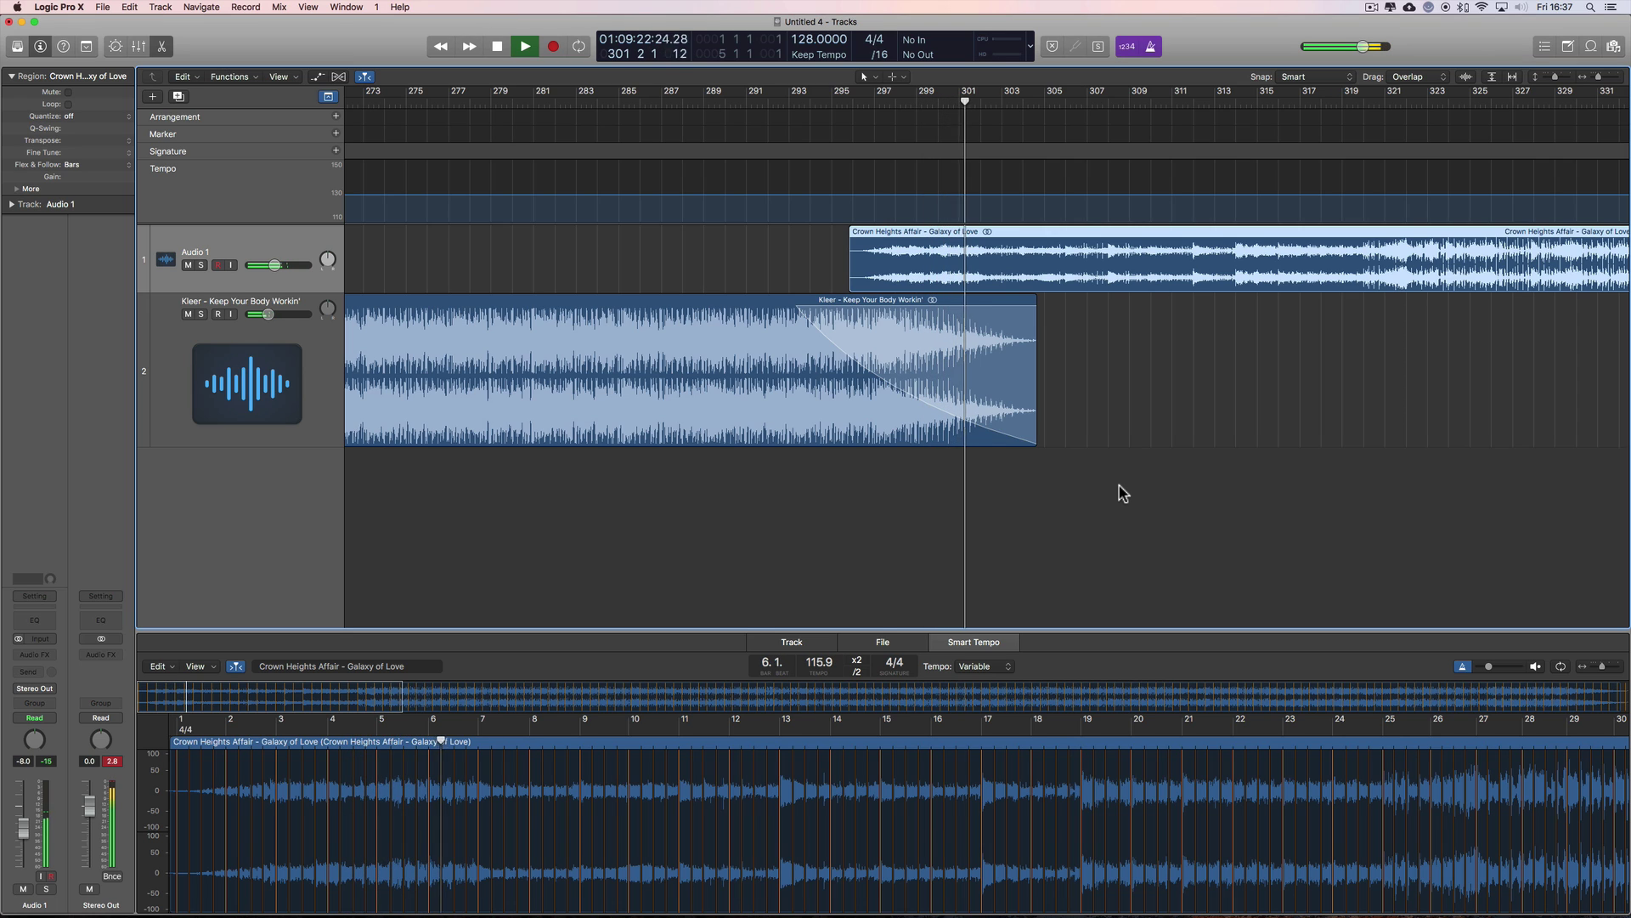
pyautogui.press('space')
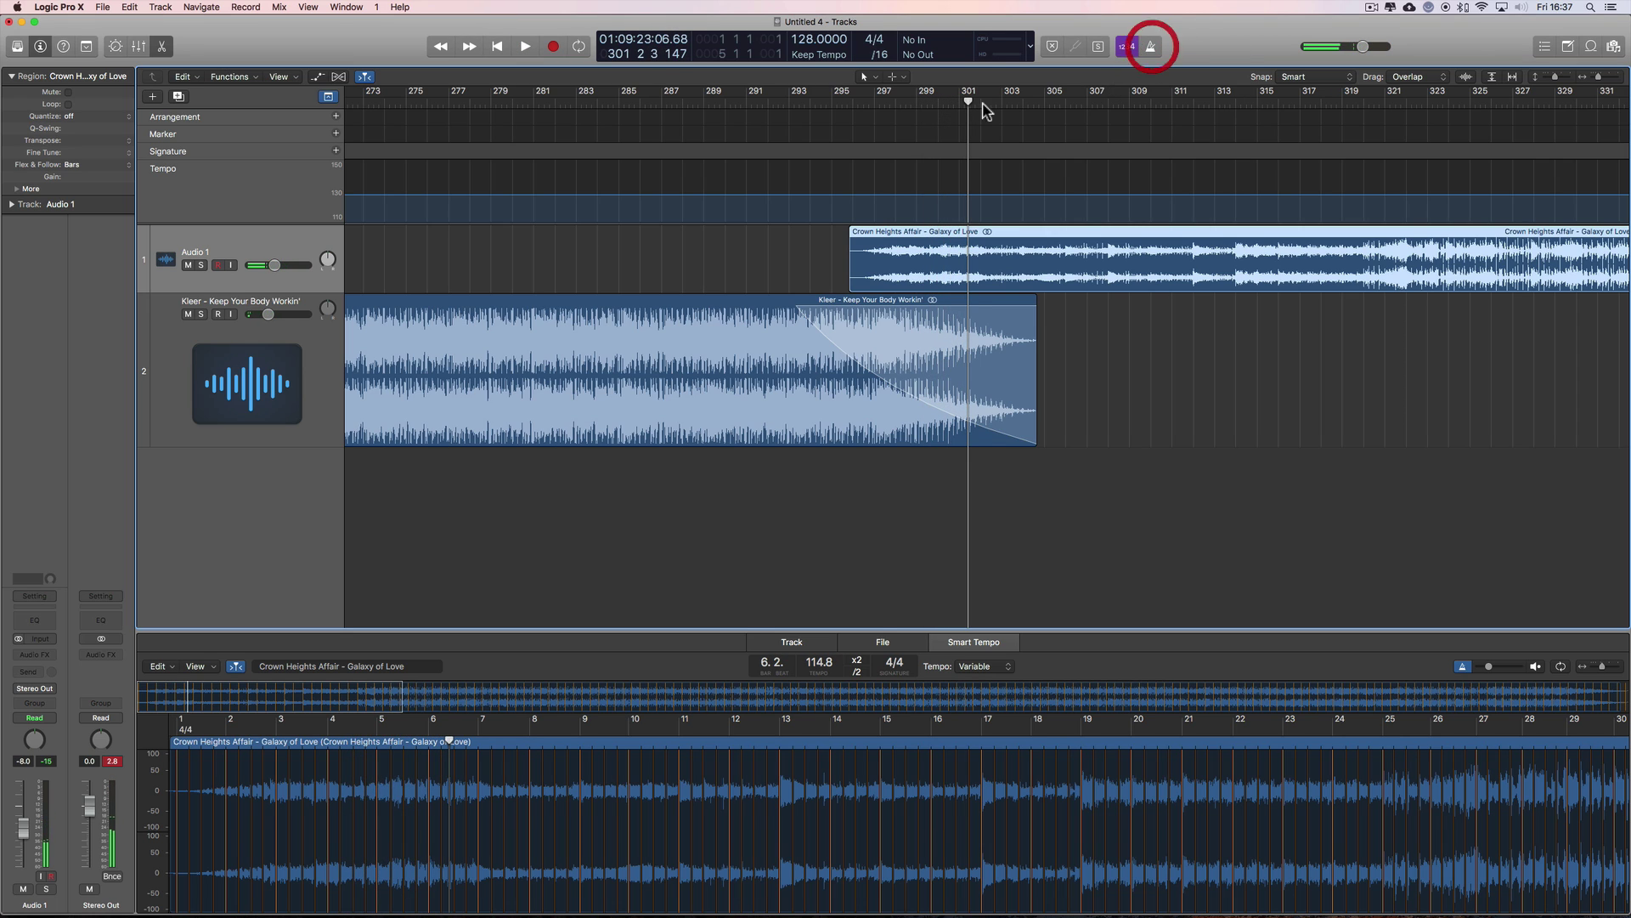
pyautogui.click(641, 102)
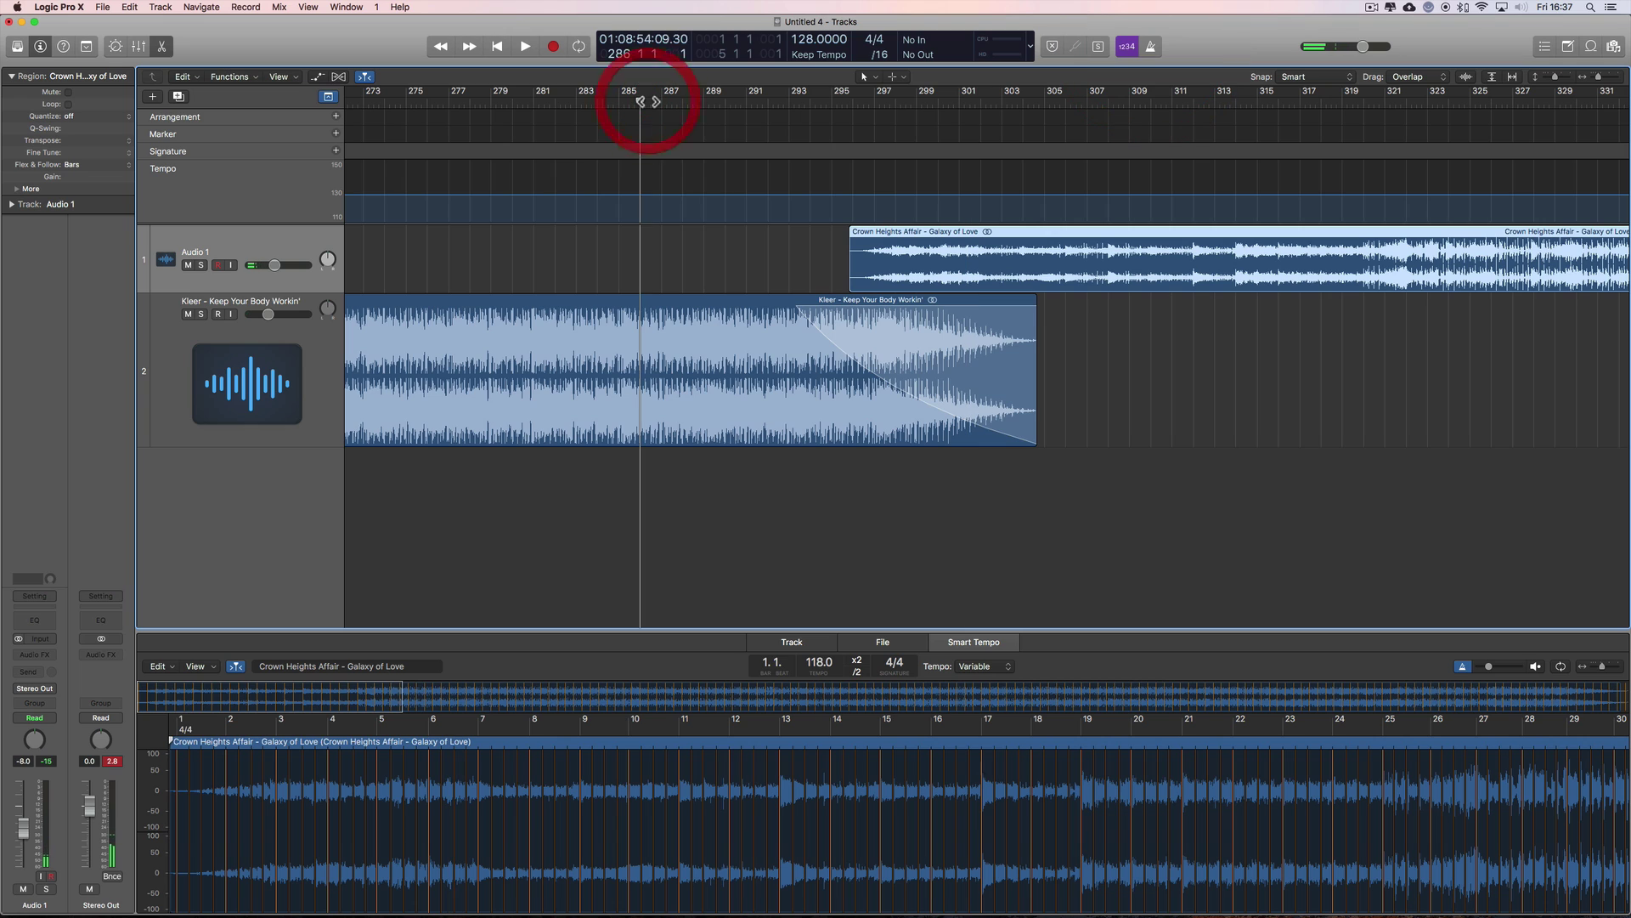
pyautogui.moveTo(272, 319); pyautogui.dragTo(296, 270)
pyautogui.click(281, 270)
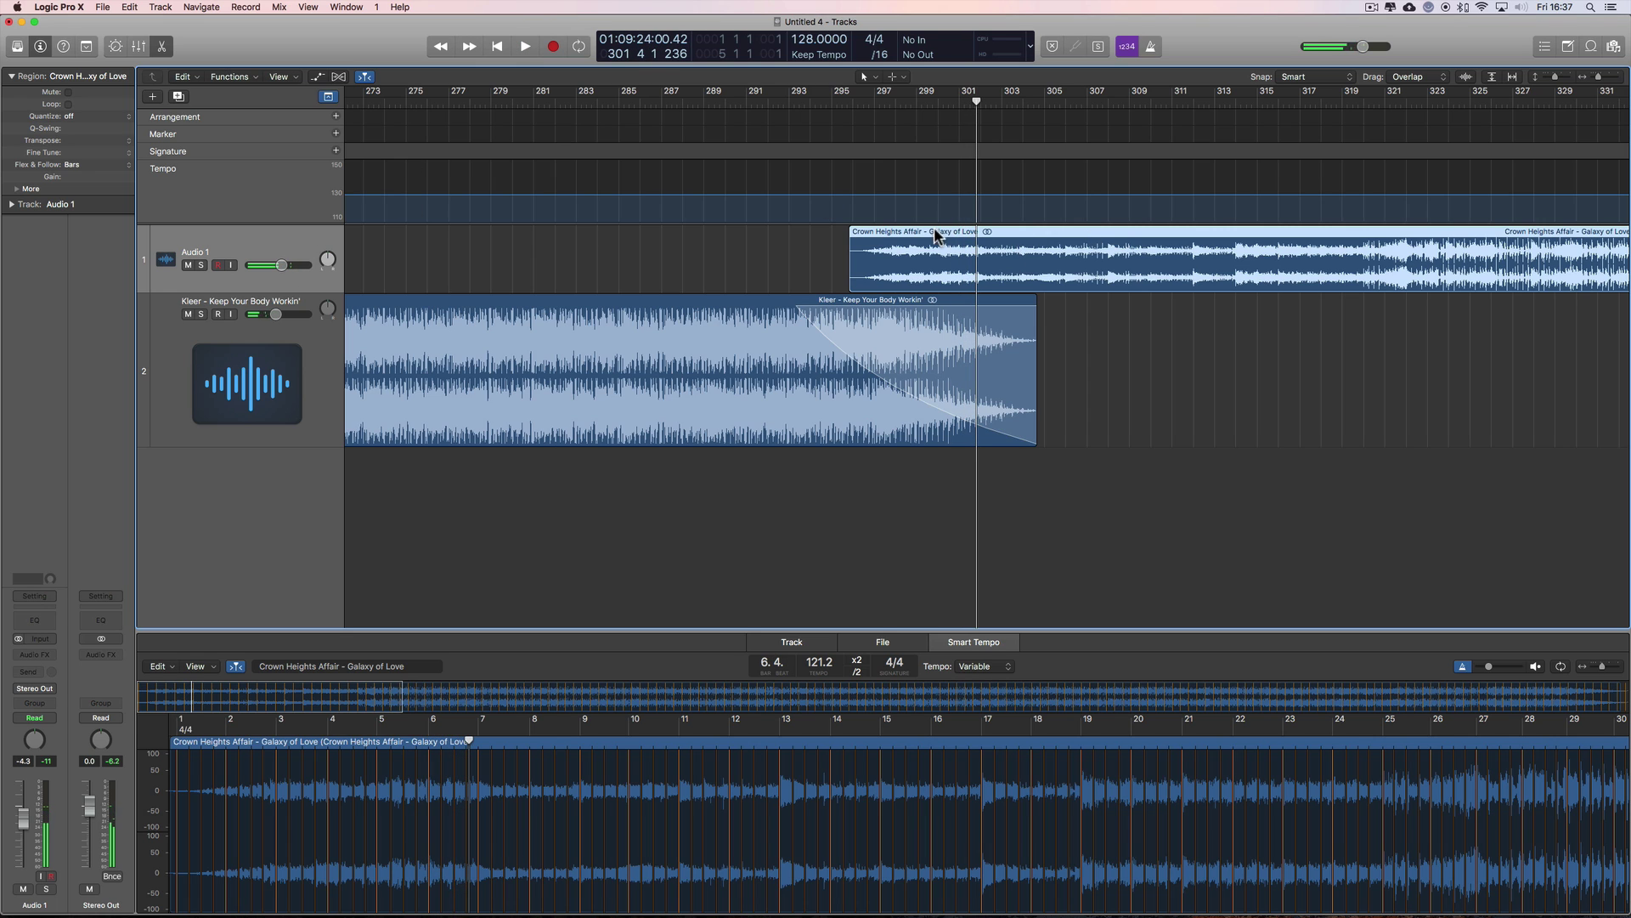
# Move the Crown Heights Affair region two bars later to about bar 298 and play the transition from about bar 294
pyautogui.moveTo(905, 238); pyautogui.dragTo(954, 240)
pyautogui.doubleClick(808, 100)
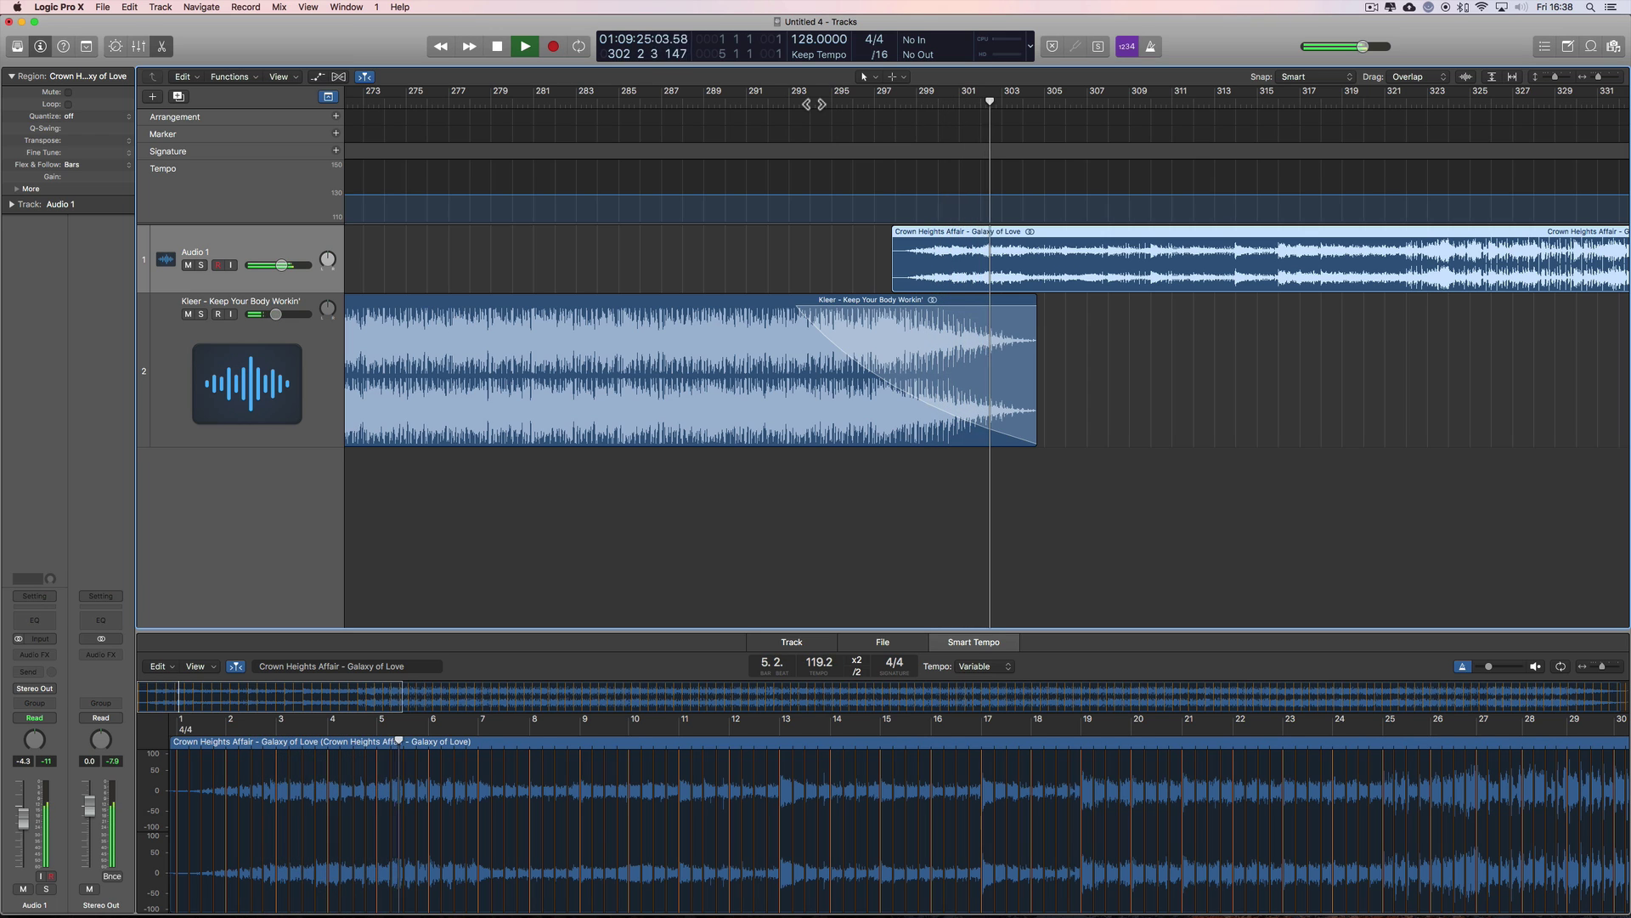
pyautogui.press('space')
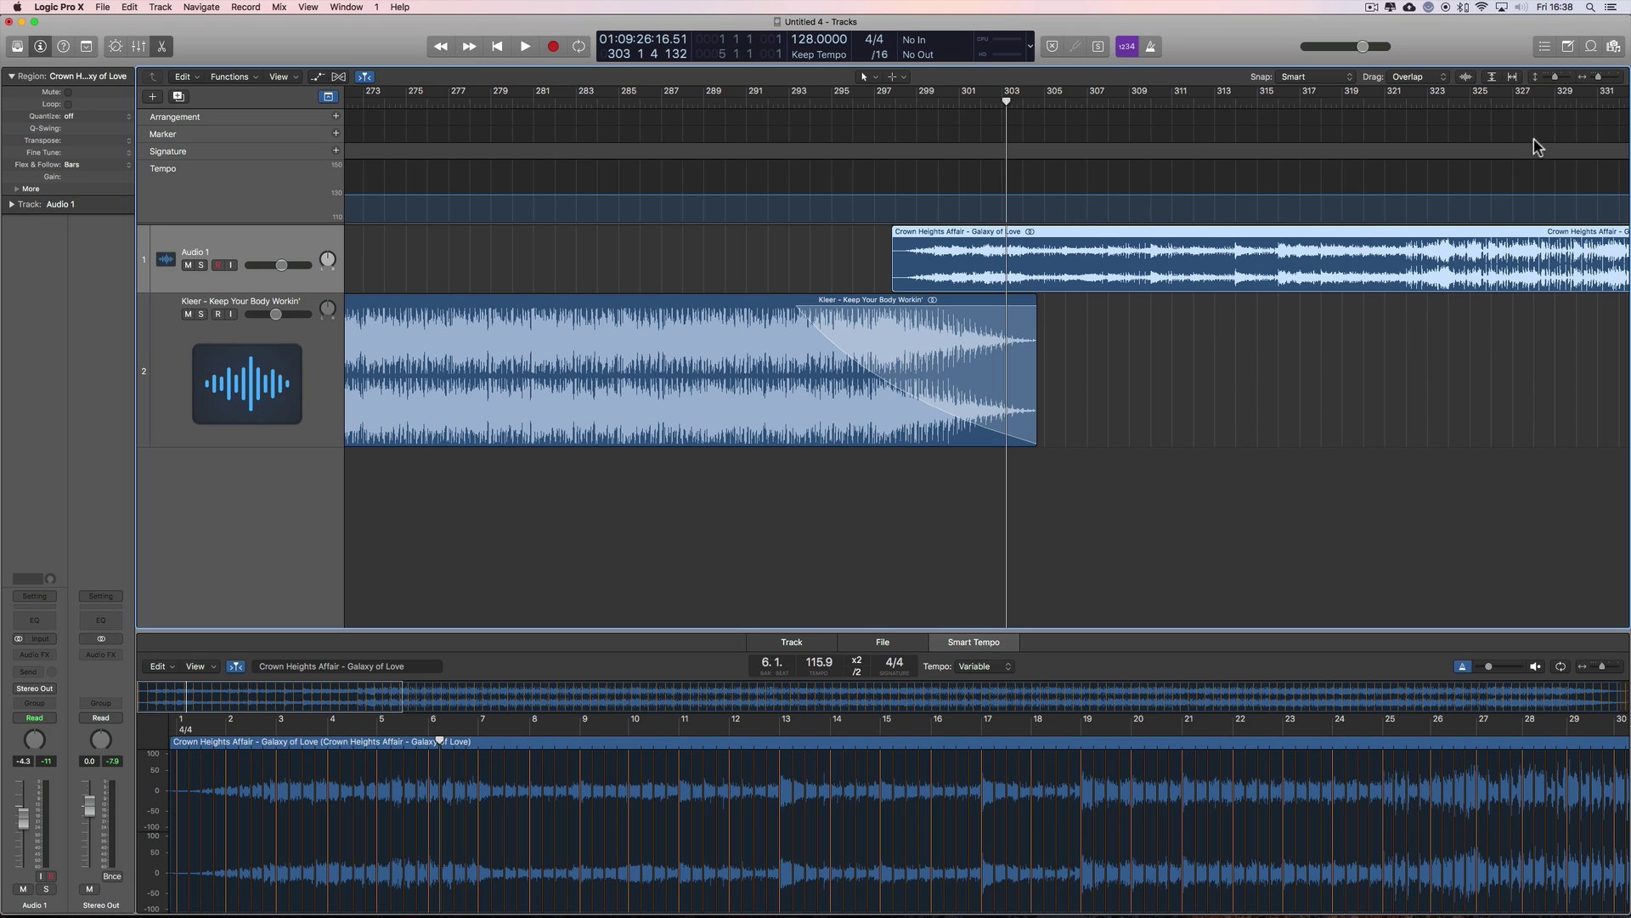
# Close the Smart Tempo Editor and check the Crown Heights Affair region's position against the end of the Kleer region
pyautogui.moveTo(1601, 83); pyautogui.dragTo(1594, 77)
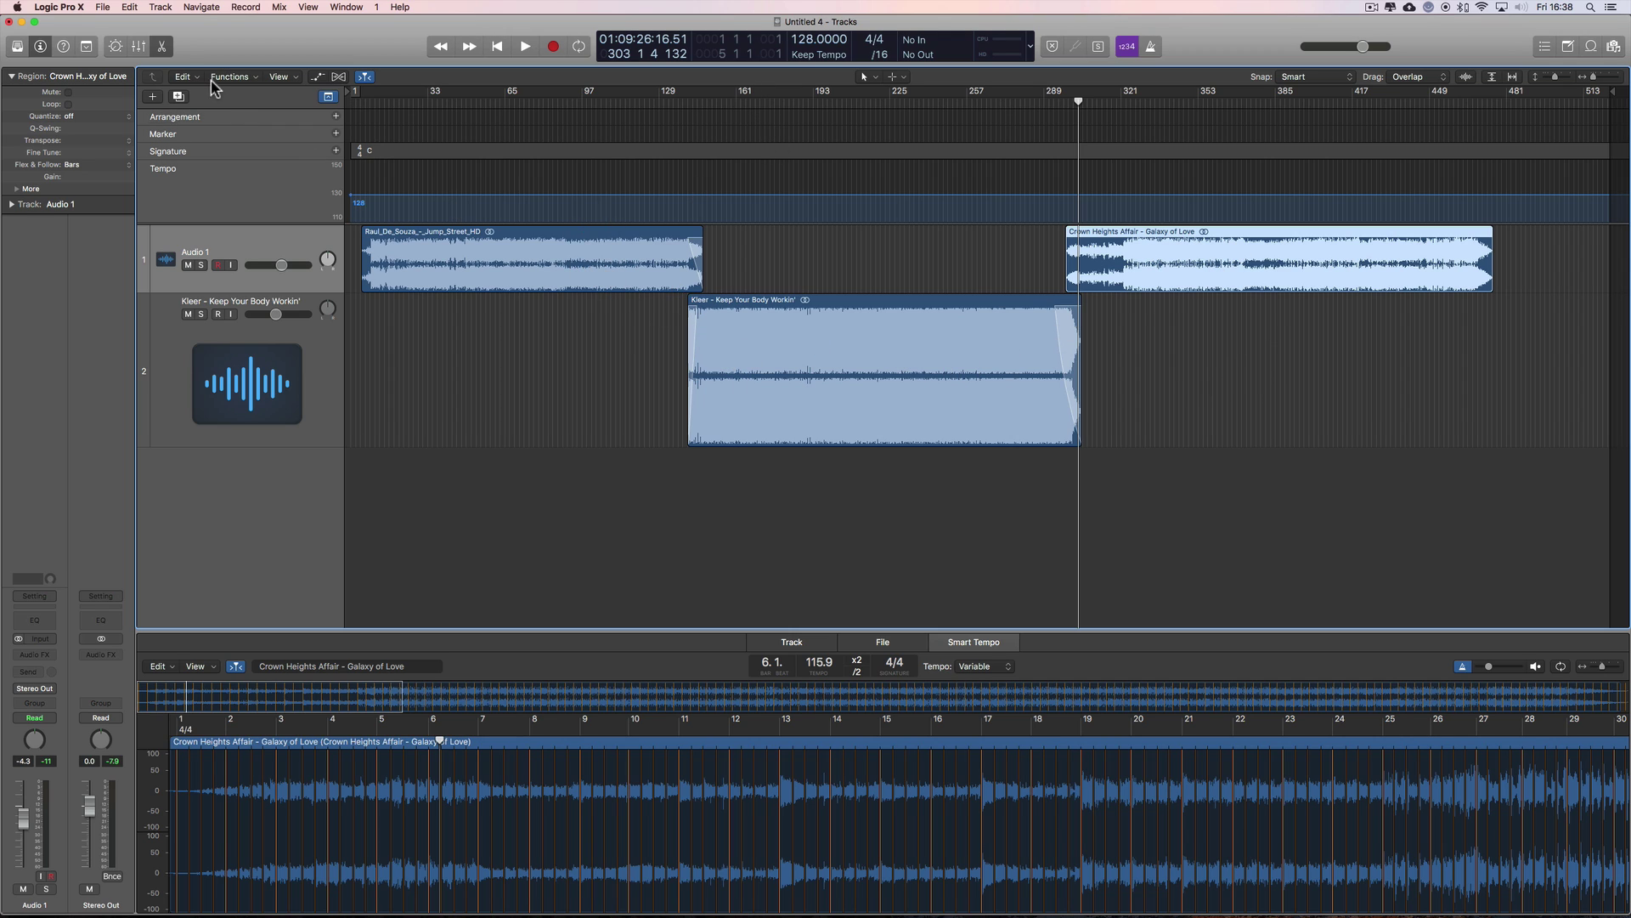
pyautogui.click(163, 46)
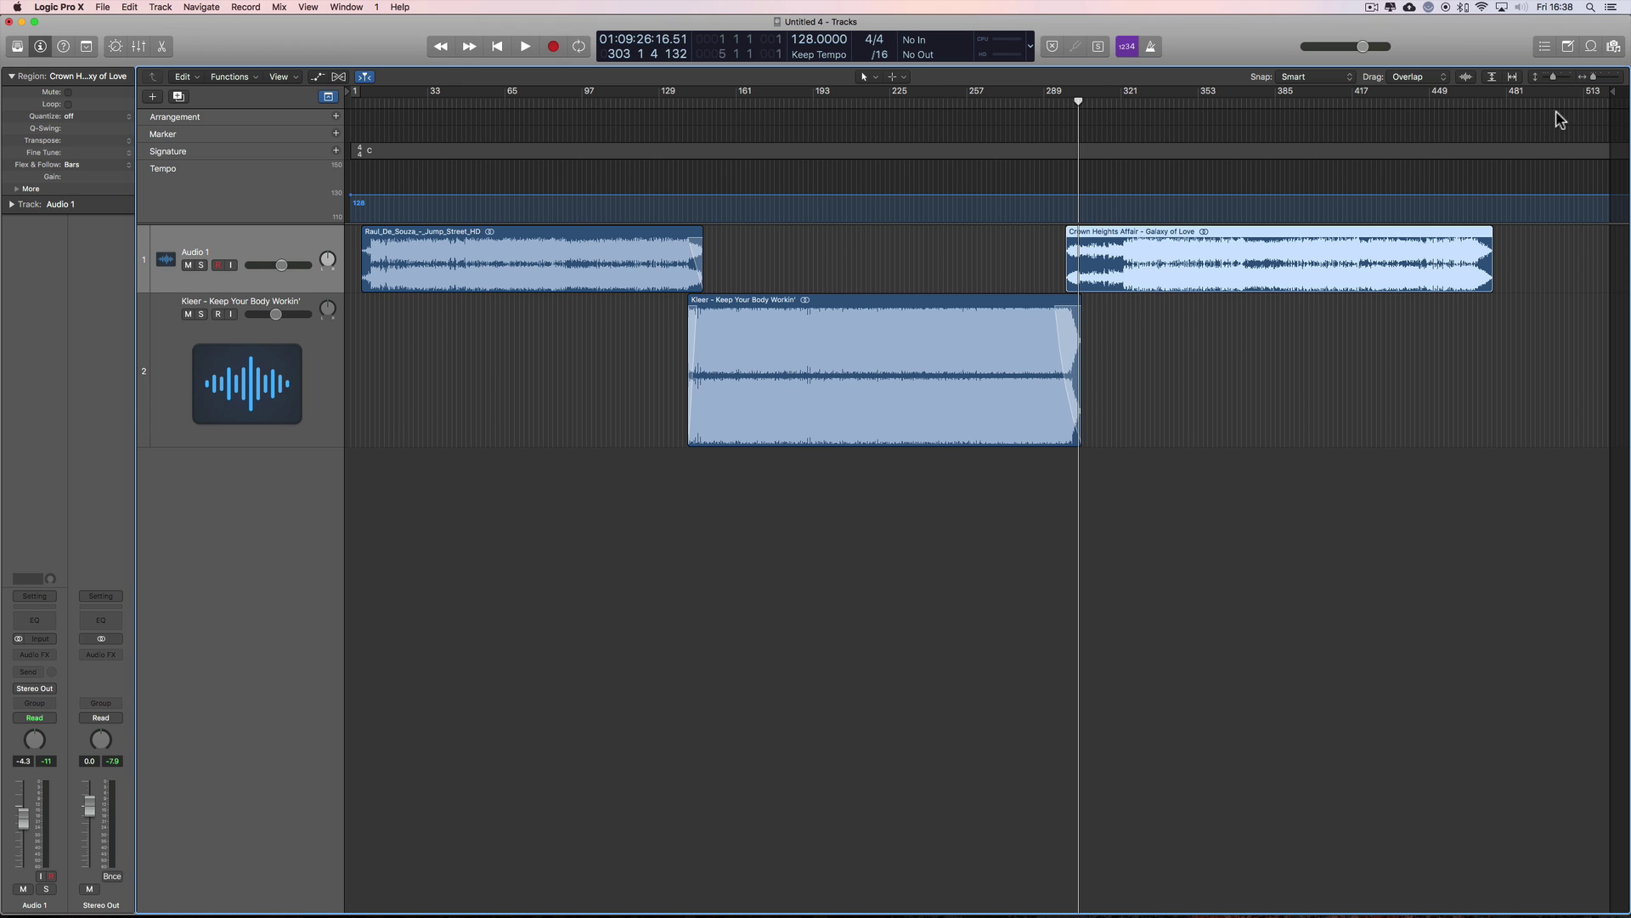
pyautogui.click(1605, 77)
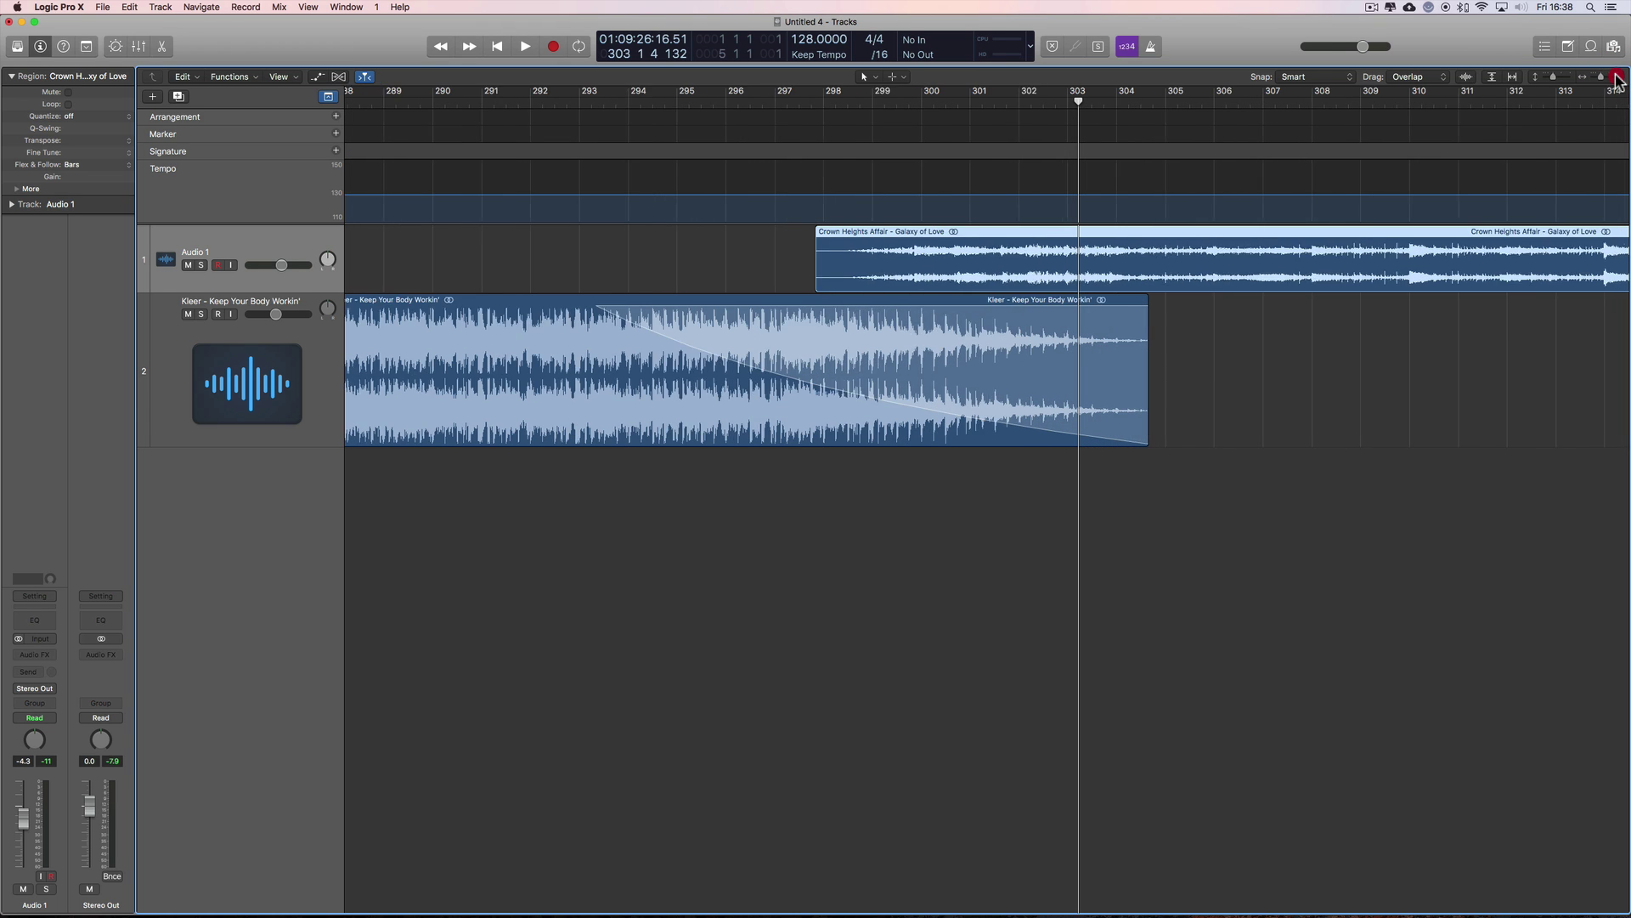
pyautogui.moveTo(848, 248); pyautogui.dragTo(854, 251)
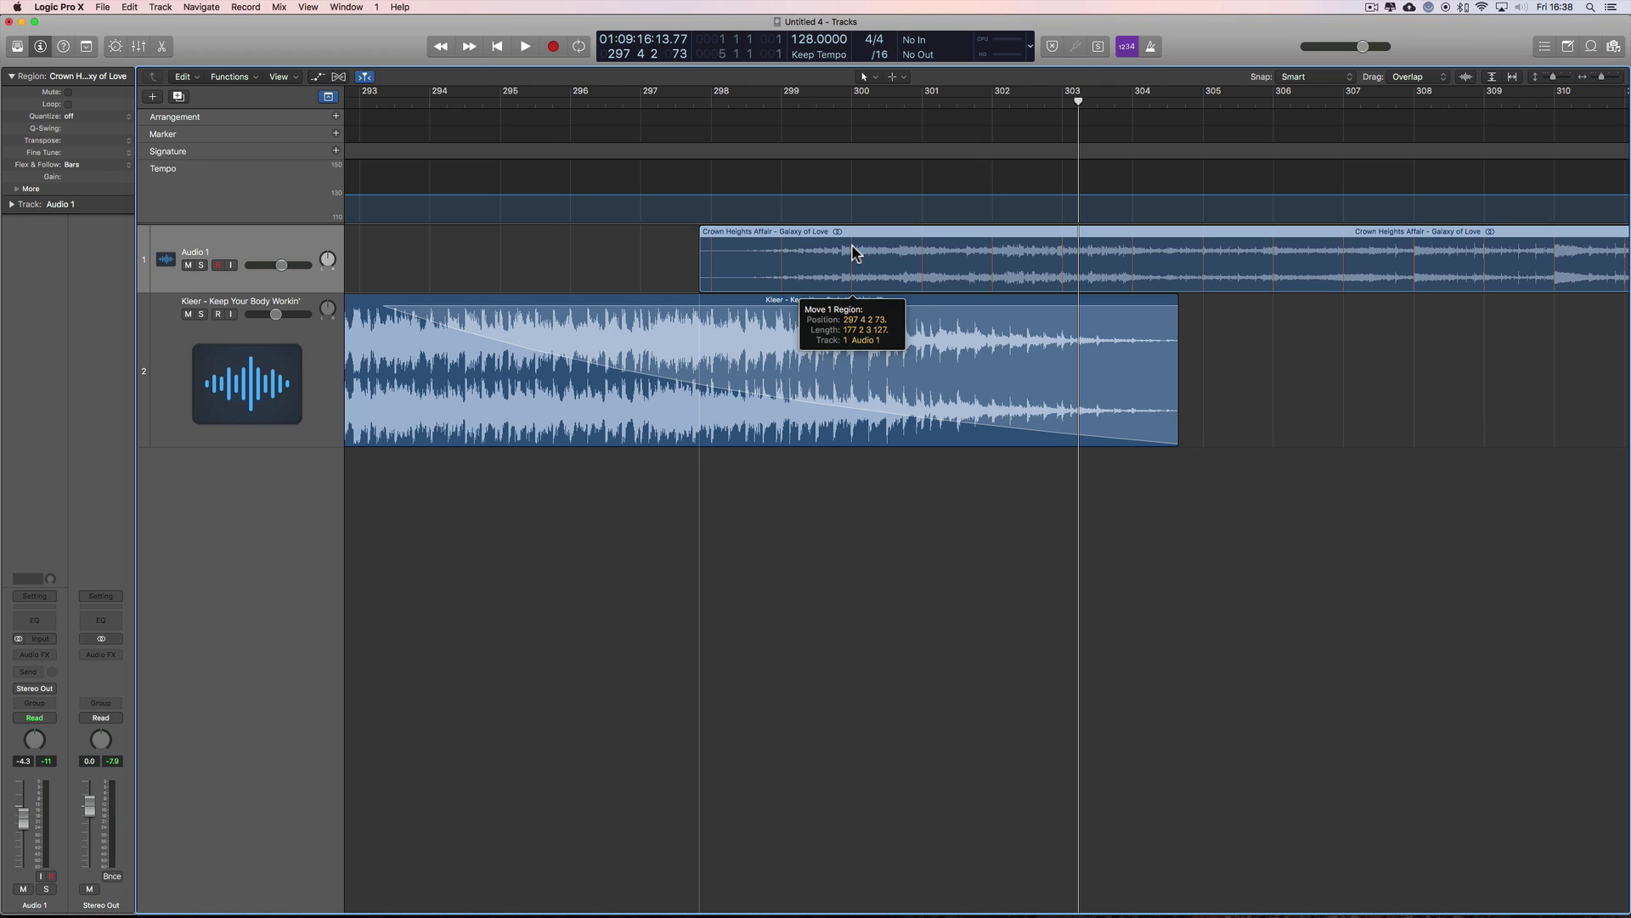
pyautogui.moveTo(854, 251); pyautogui.dragTo(854, 251)
# Try Flex & Follow set to On + Align Bars and Beats on the Crown Heights Affair region and check its alignment up close
pyautogui.click(76, 164)
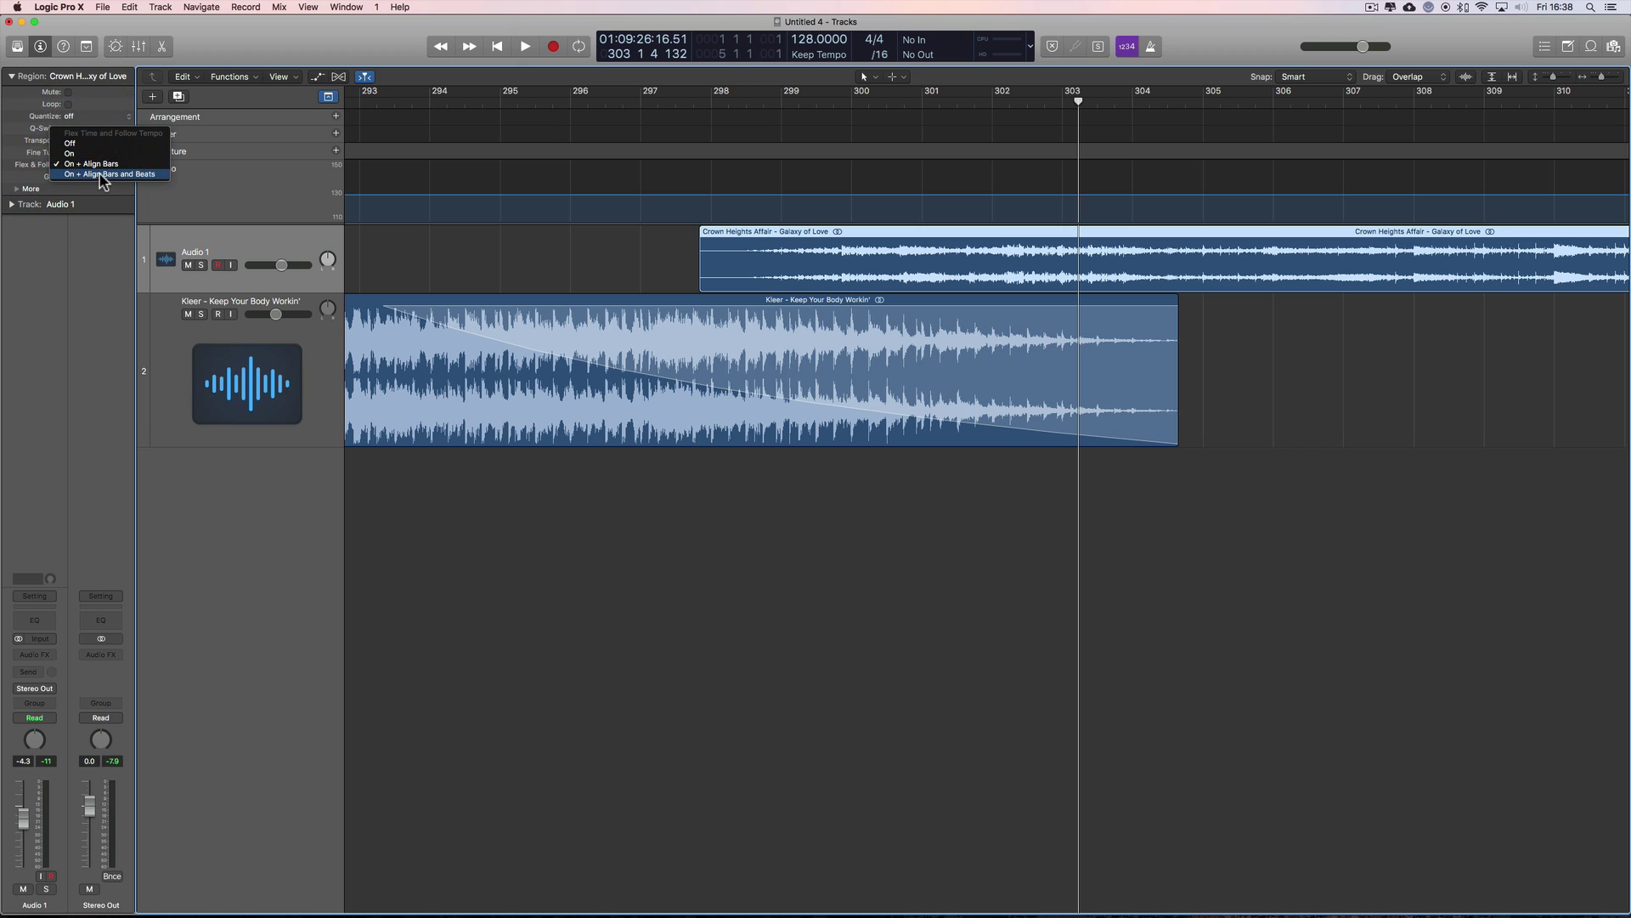
pyautogui.click(100, 174)
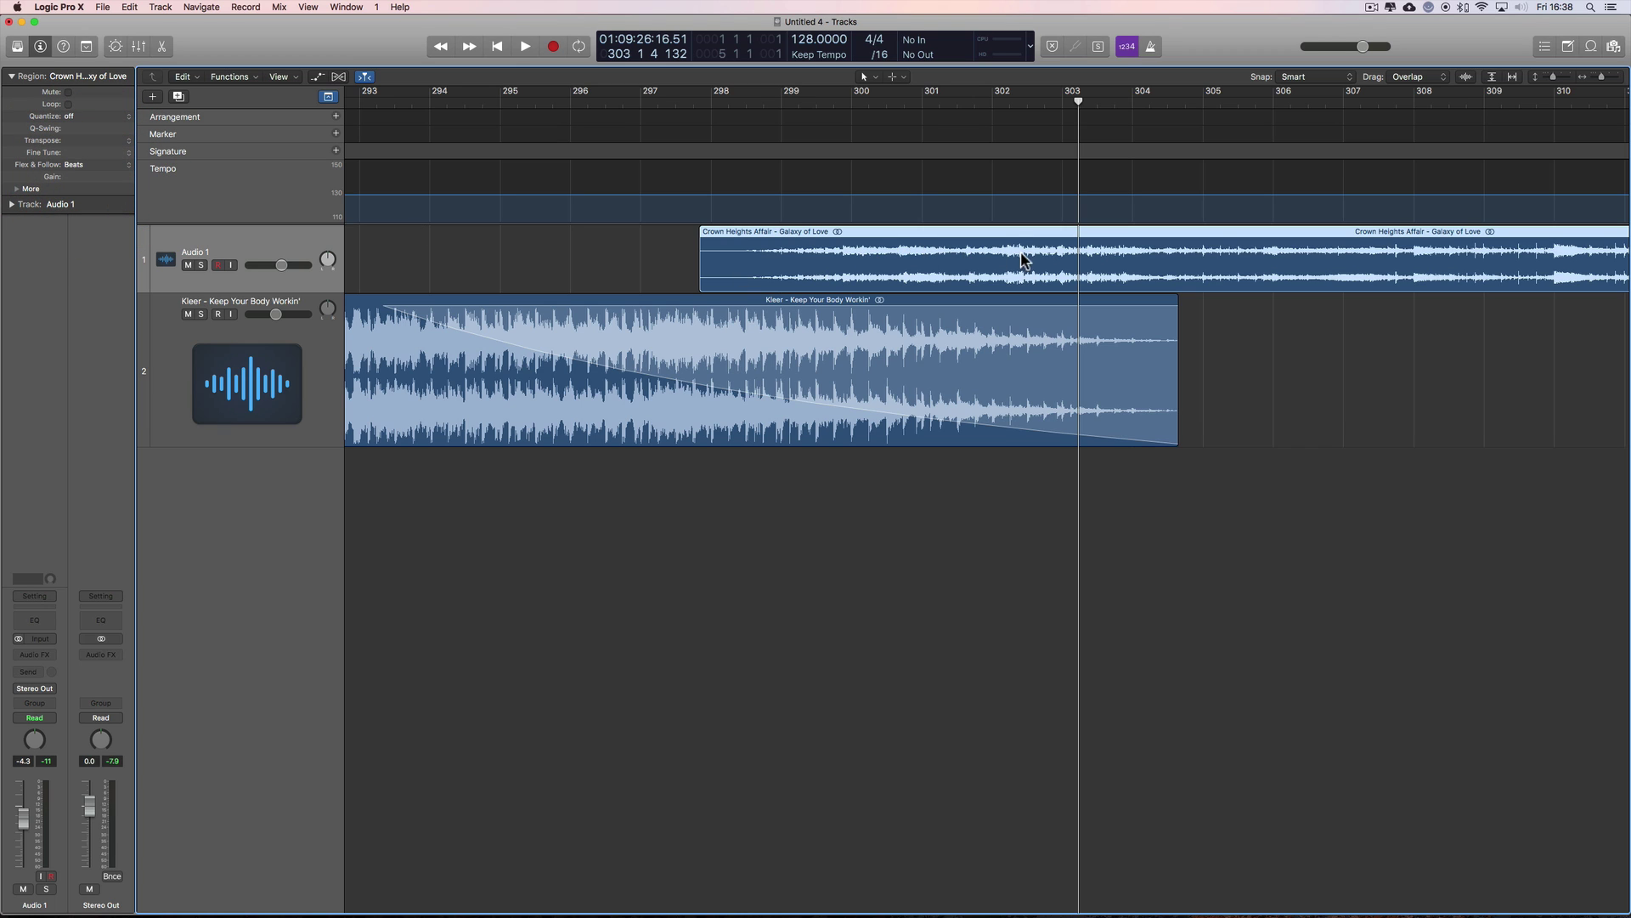
pyautogui.moveTo(975, 232); pyautogui.dragTo(974, 232)
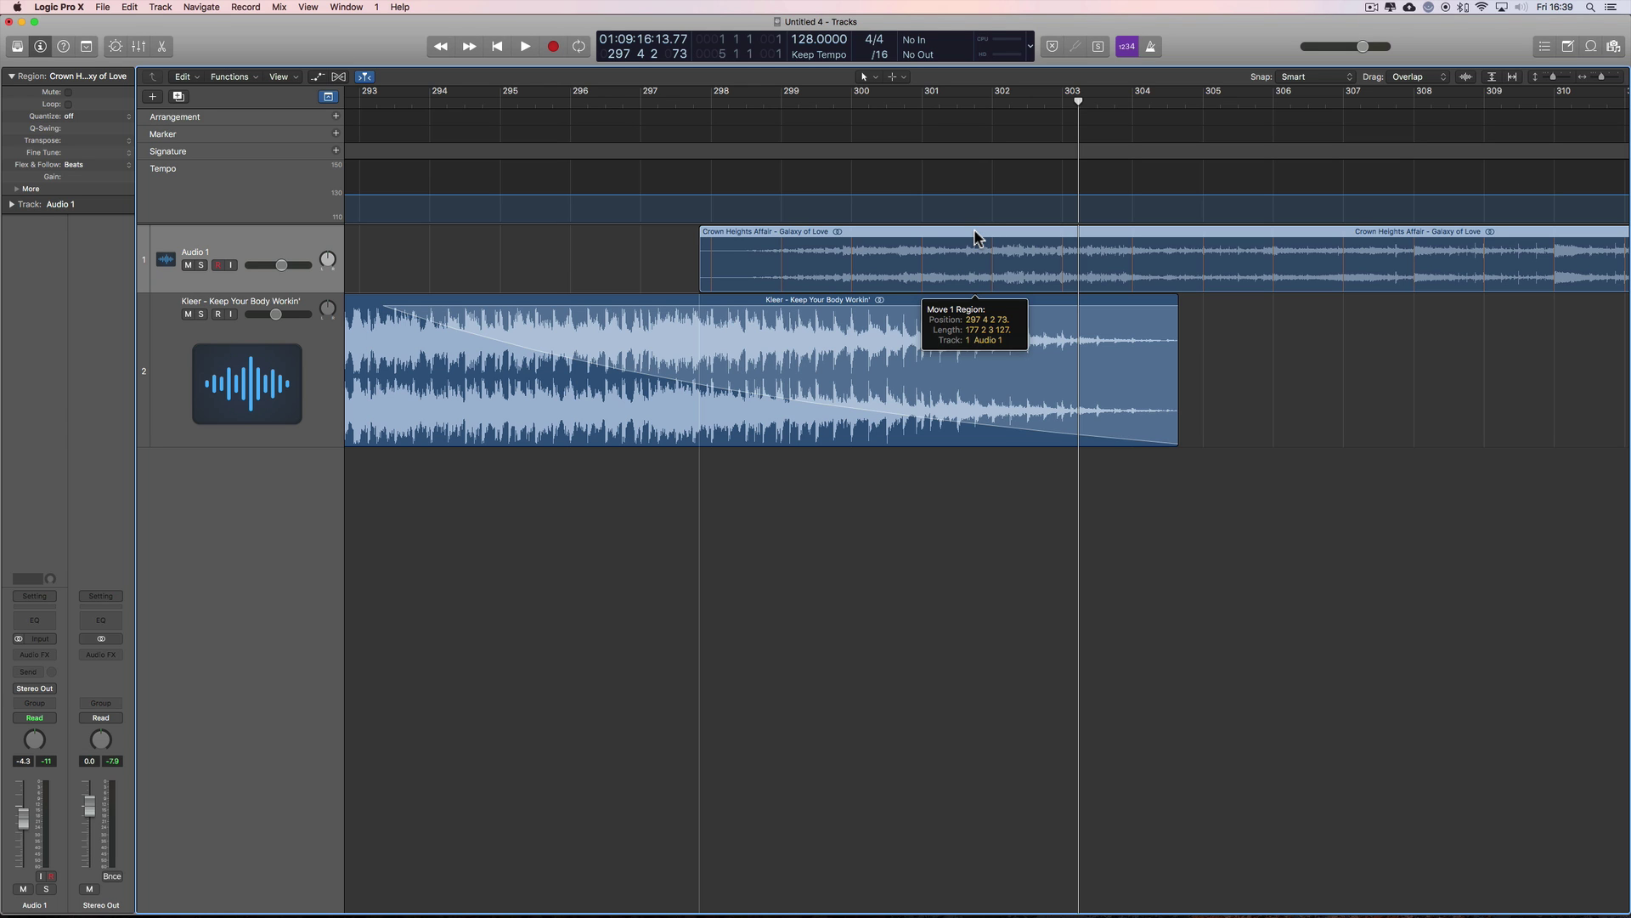
pyautogui.moveTo(974, 231); pyautogui.dragTo(975, 232)
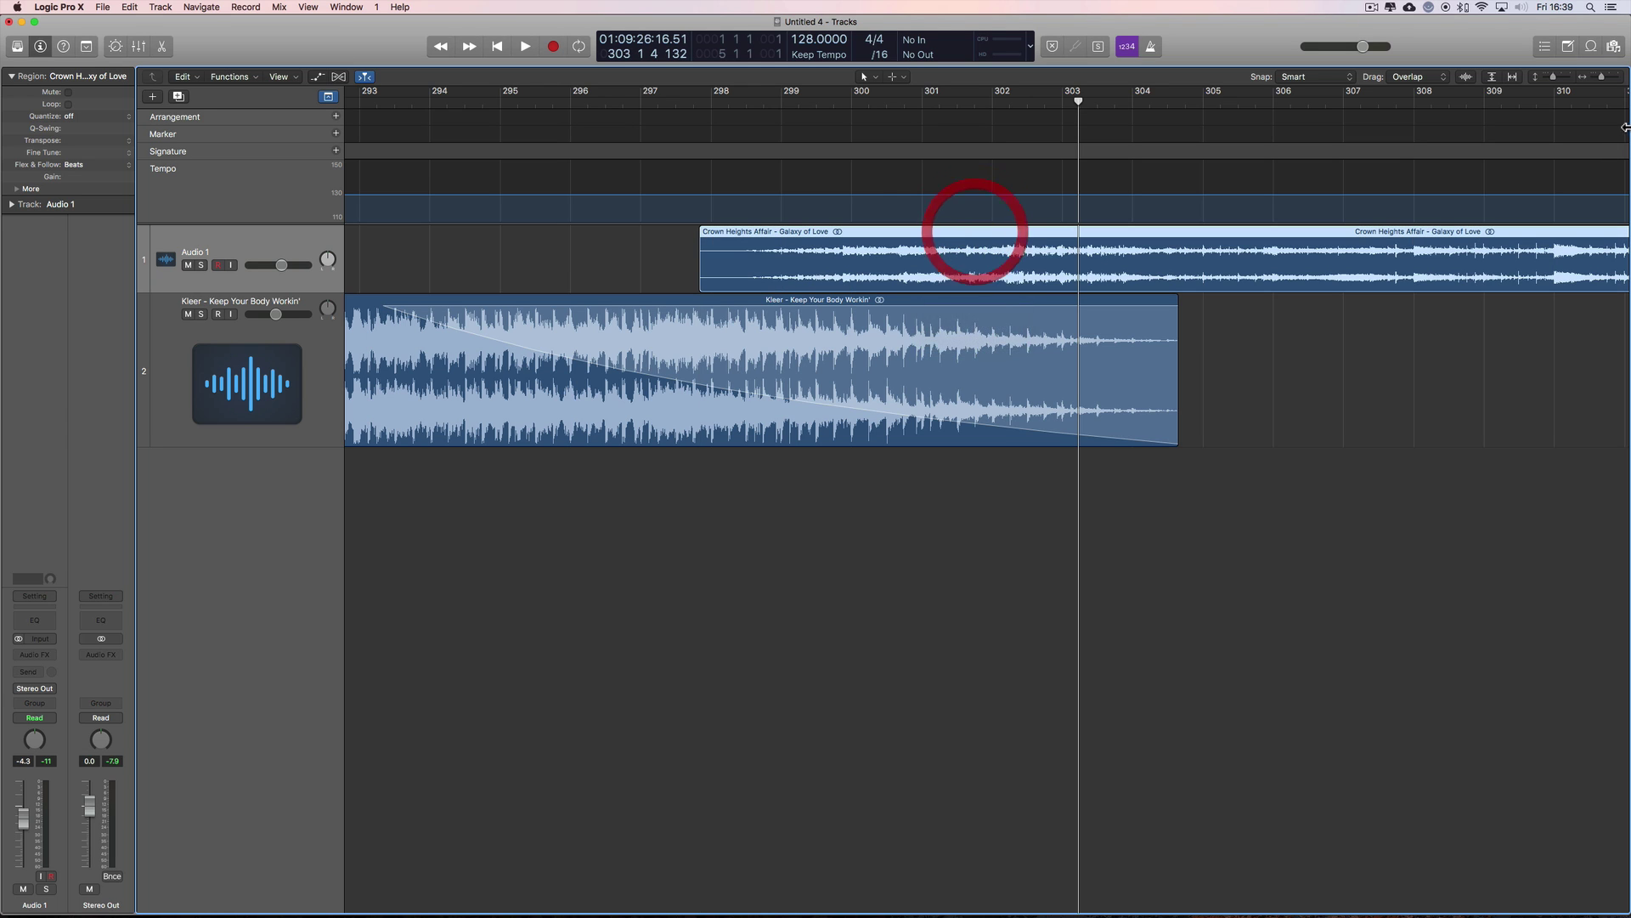
pyautogui.moveTo(1602, 77); pyautogui.dragTo(1606, 77)
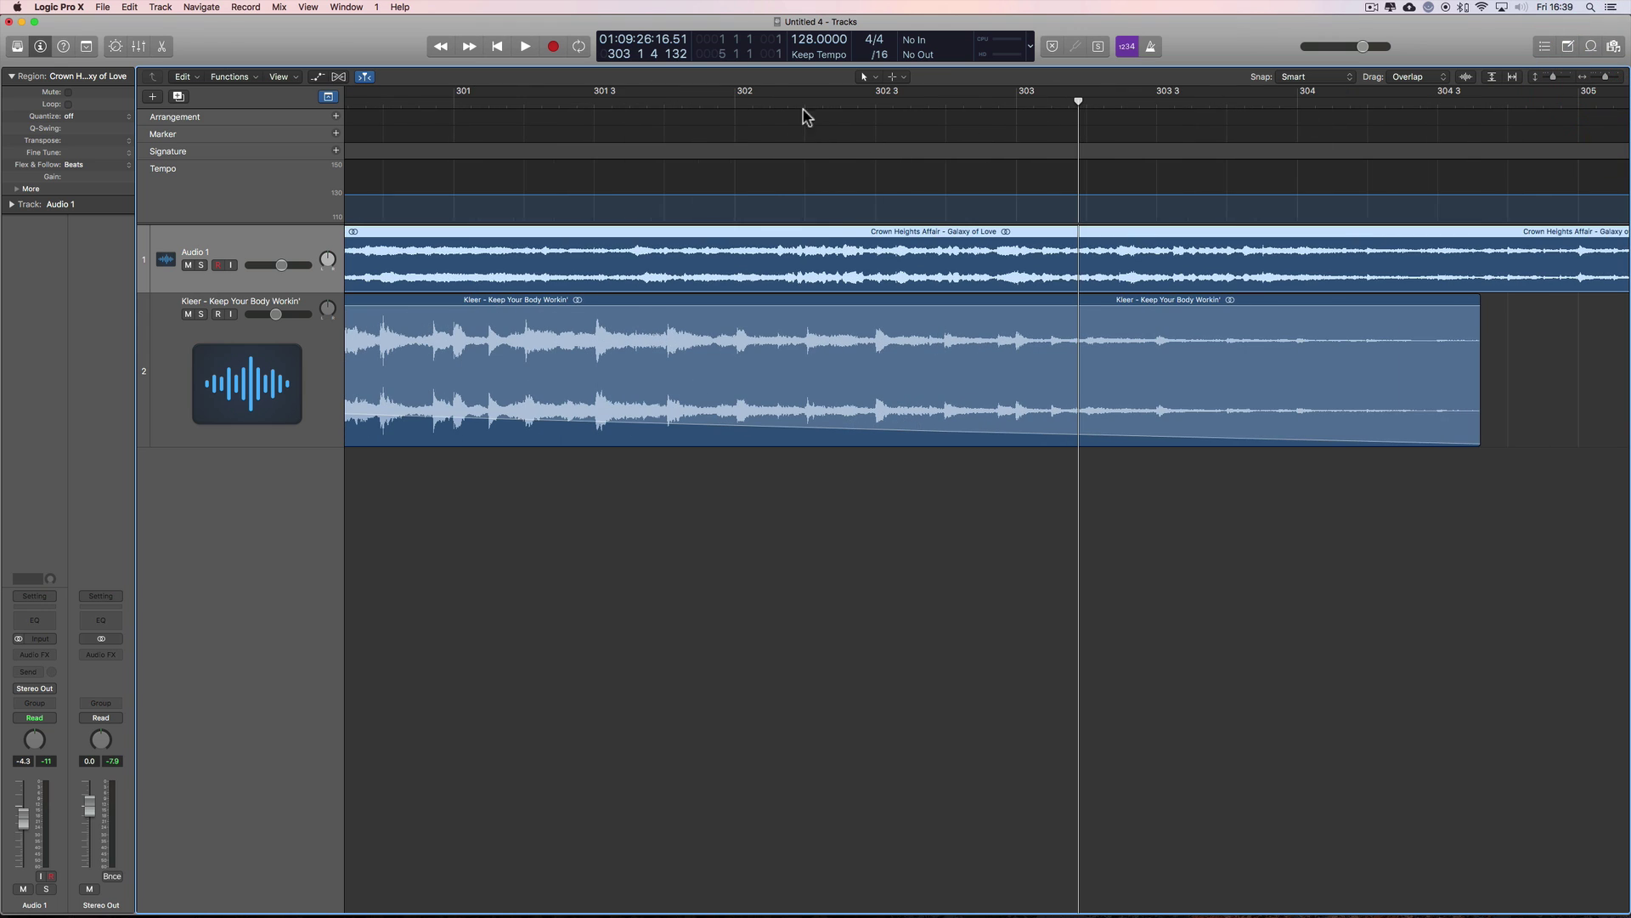
pyautogui.moveTo(879, 237); pyautogui.dragTo(879, 237)
# Return the Crown Heights Affair region's Flex & Follow setting to On + Align Bars
pyautogui.moveTo(1605, 77); pyautogui.dragTo(1582, 81)
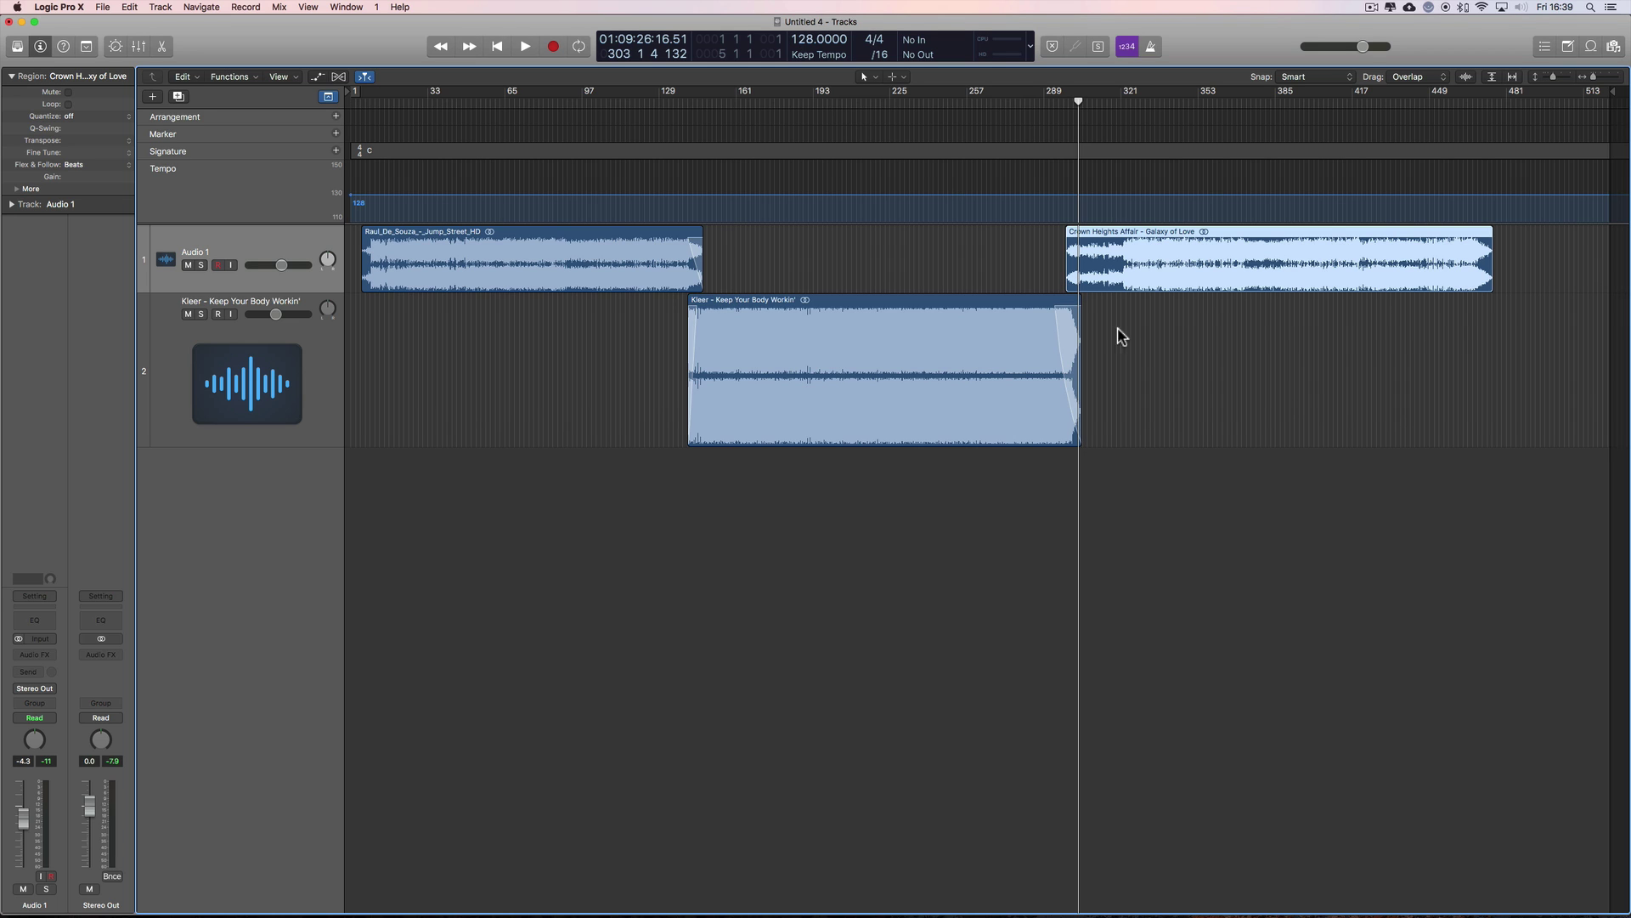
pyautogui.click(76, 165)
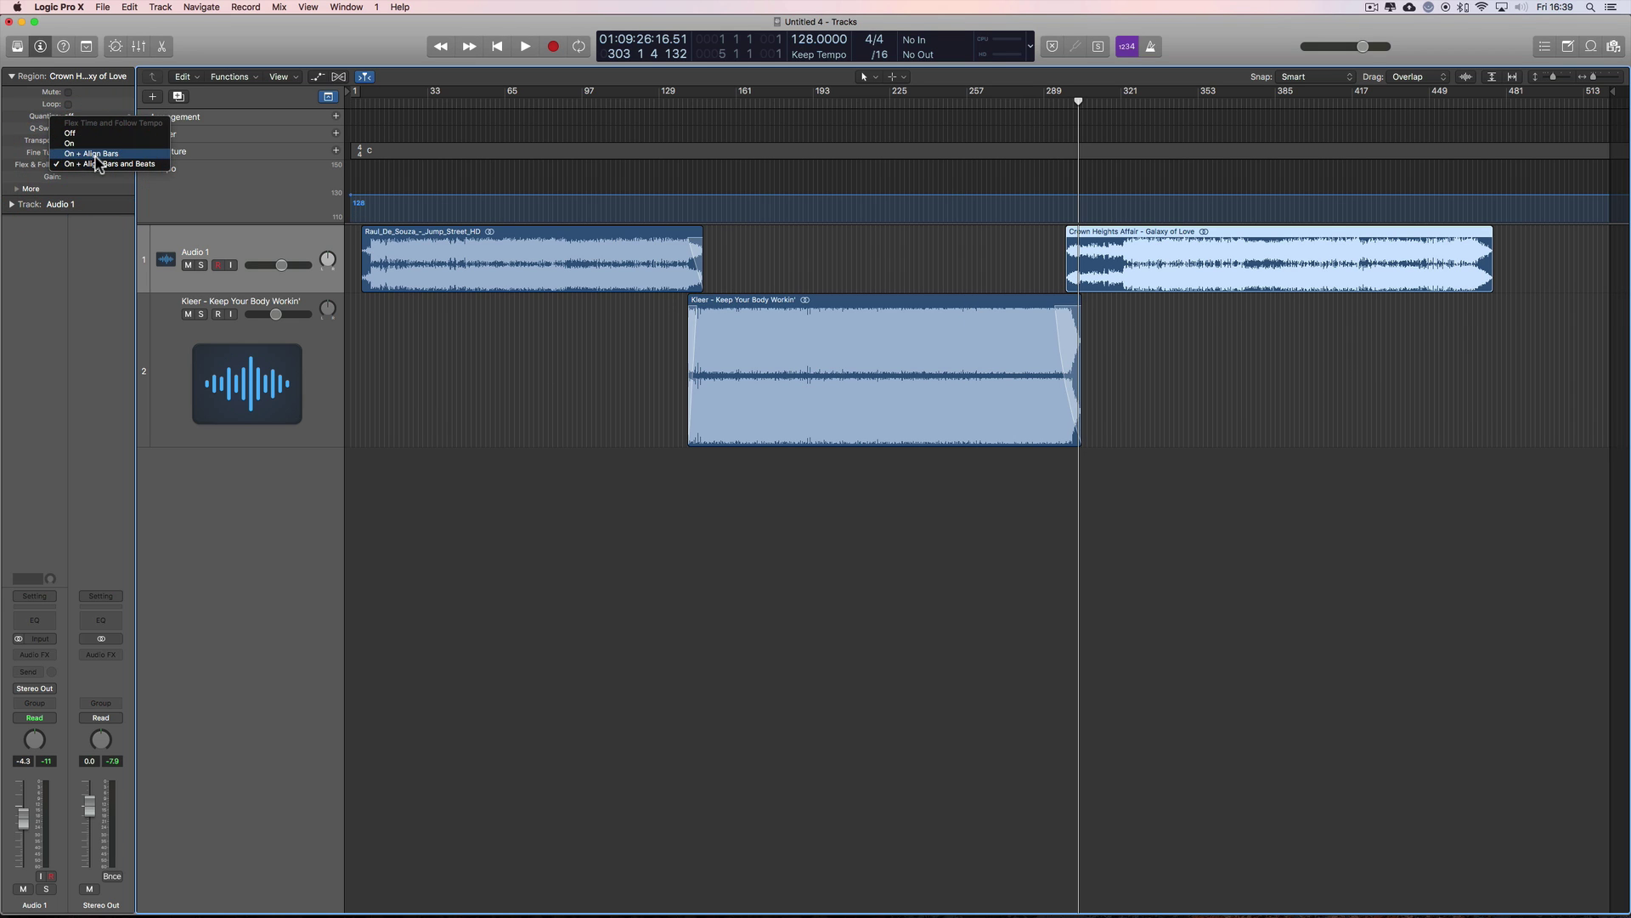
pyautogui.click(81, 153)
# Review the Smart Tempo project settings, including the Flex & Follow default for imported audio files, and close them
pyautogui.click(99, 10)
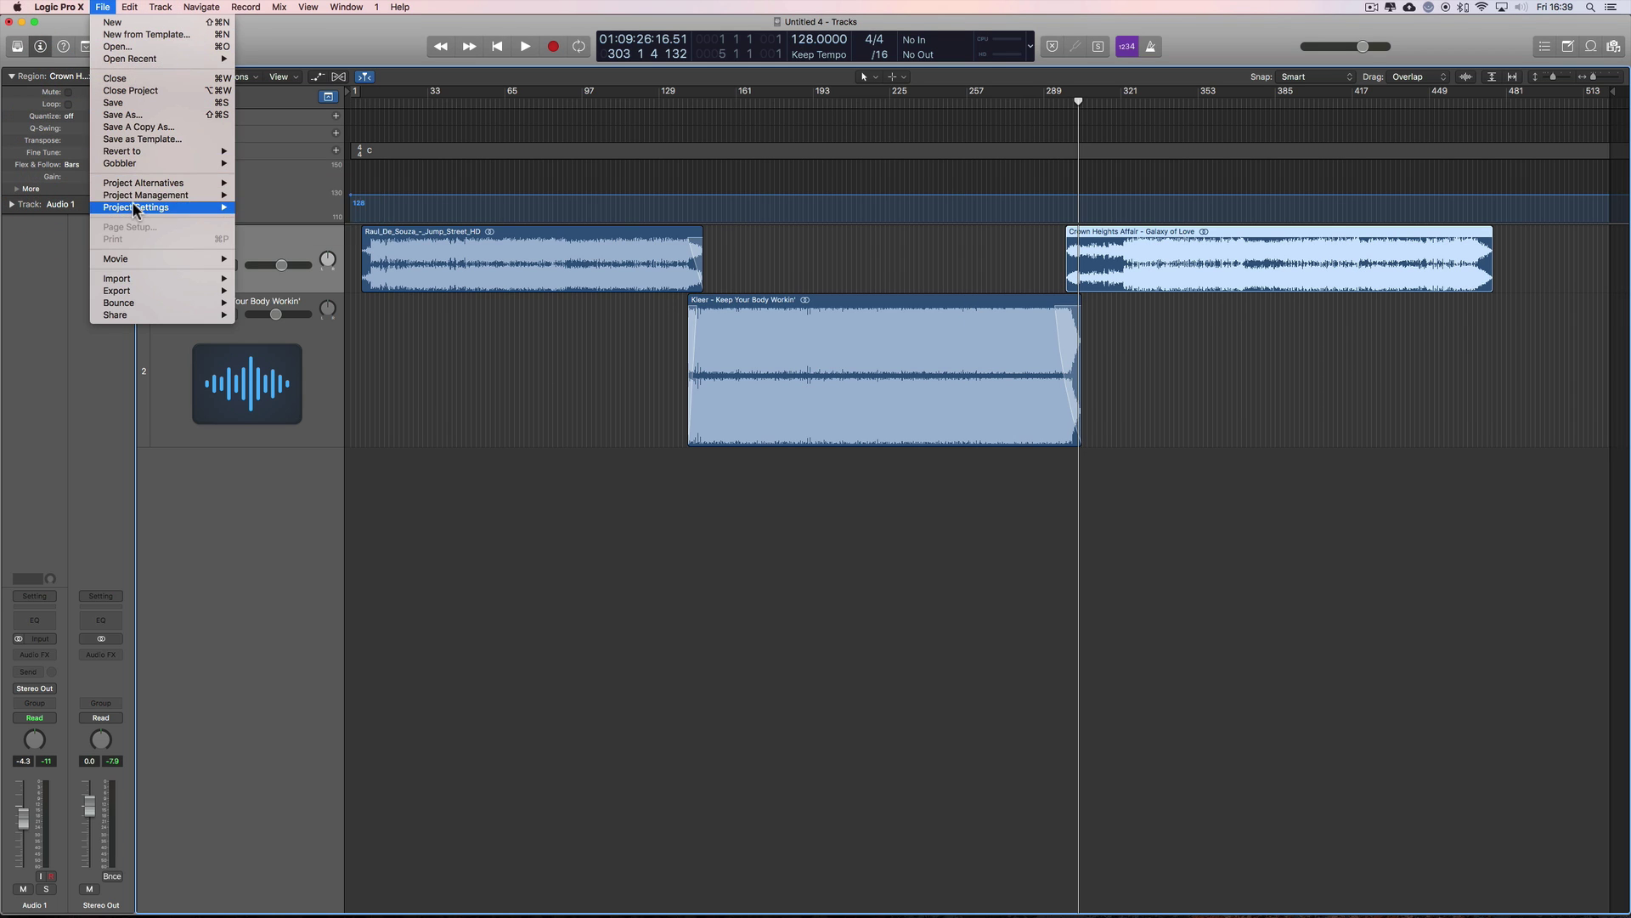
pyautogui.moveTo(195, 207)
pyautogui.click(288, 210)
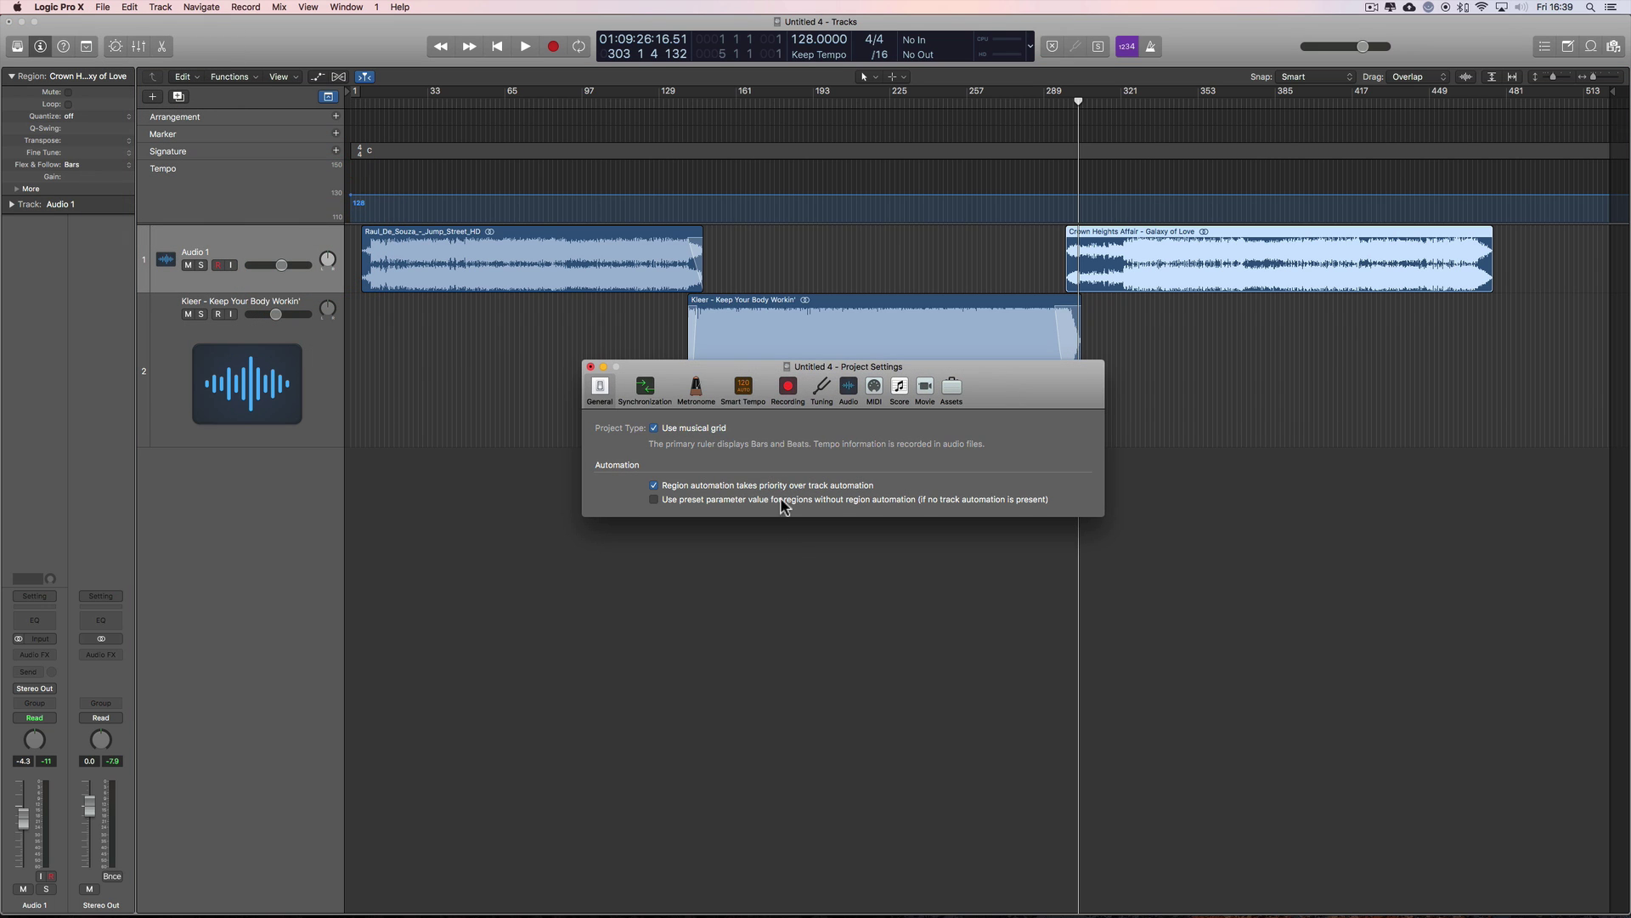
pyautogui.click(744, 391)
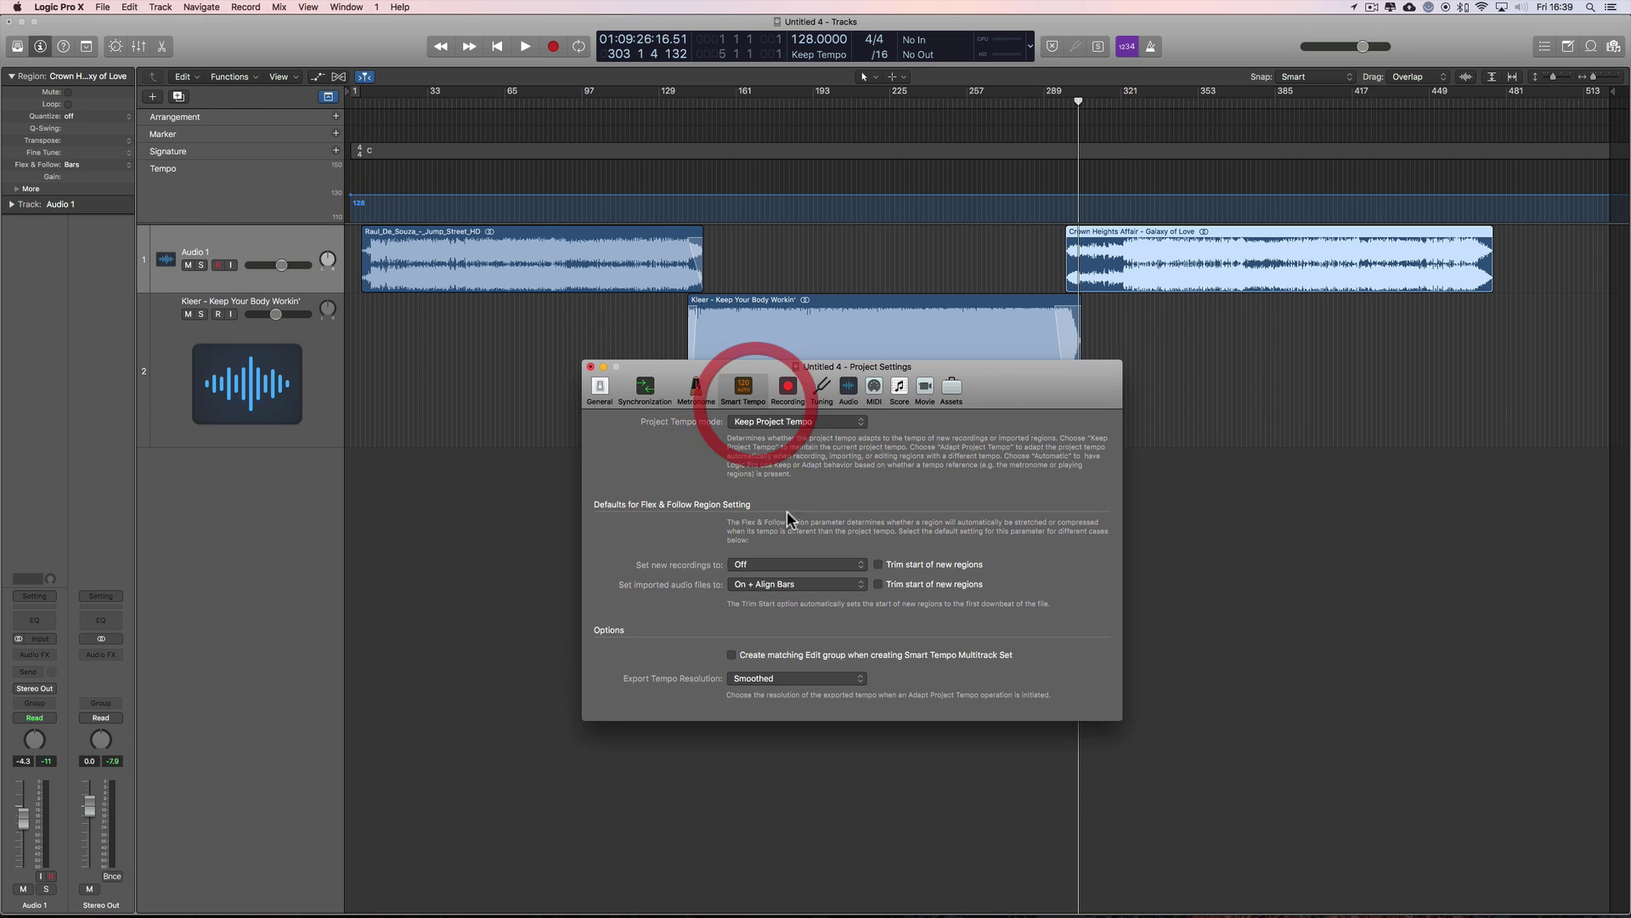
pyautogui.click(759, 592)
pyautogui.click(639, 482)
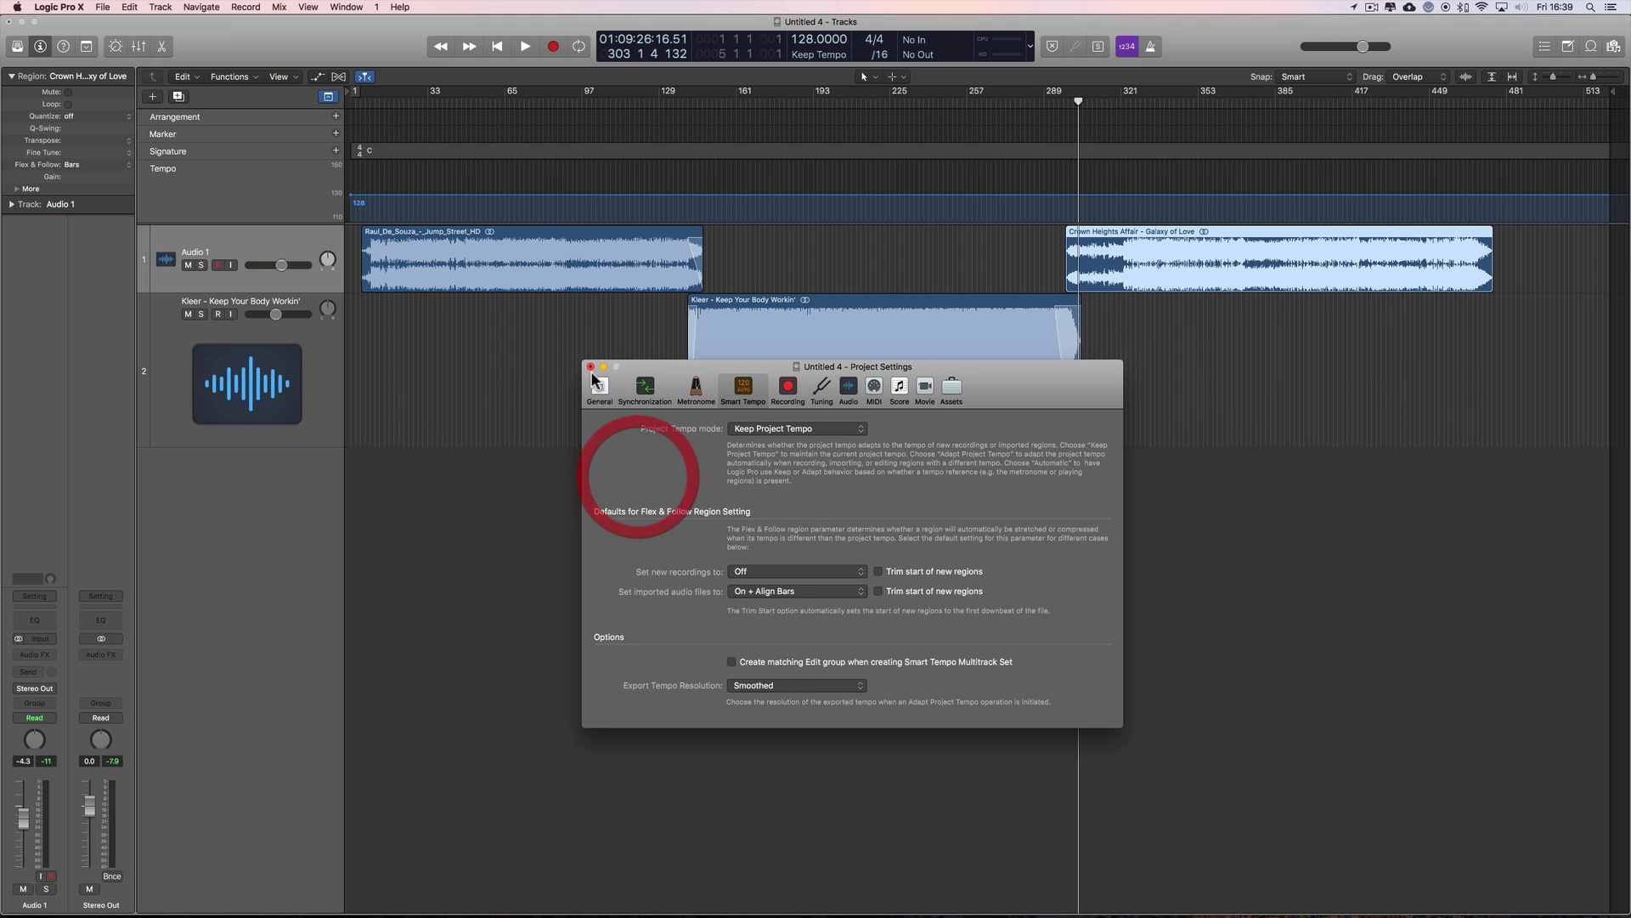
pyautogui.click(593, 373)
# Select all three song regions, compare Flex & Follow with On + Align Bars, and set them to On + Align Bars and Beats
pyautogui.moveTo(1140, 393); pyautogui.dragTo(630, 262)
pyautogui.click(70, 168)
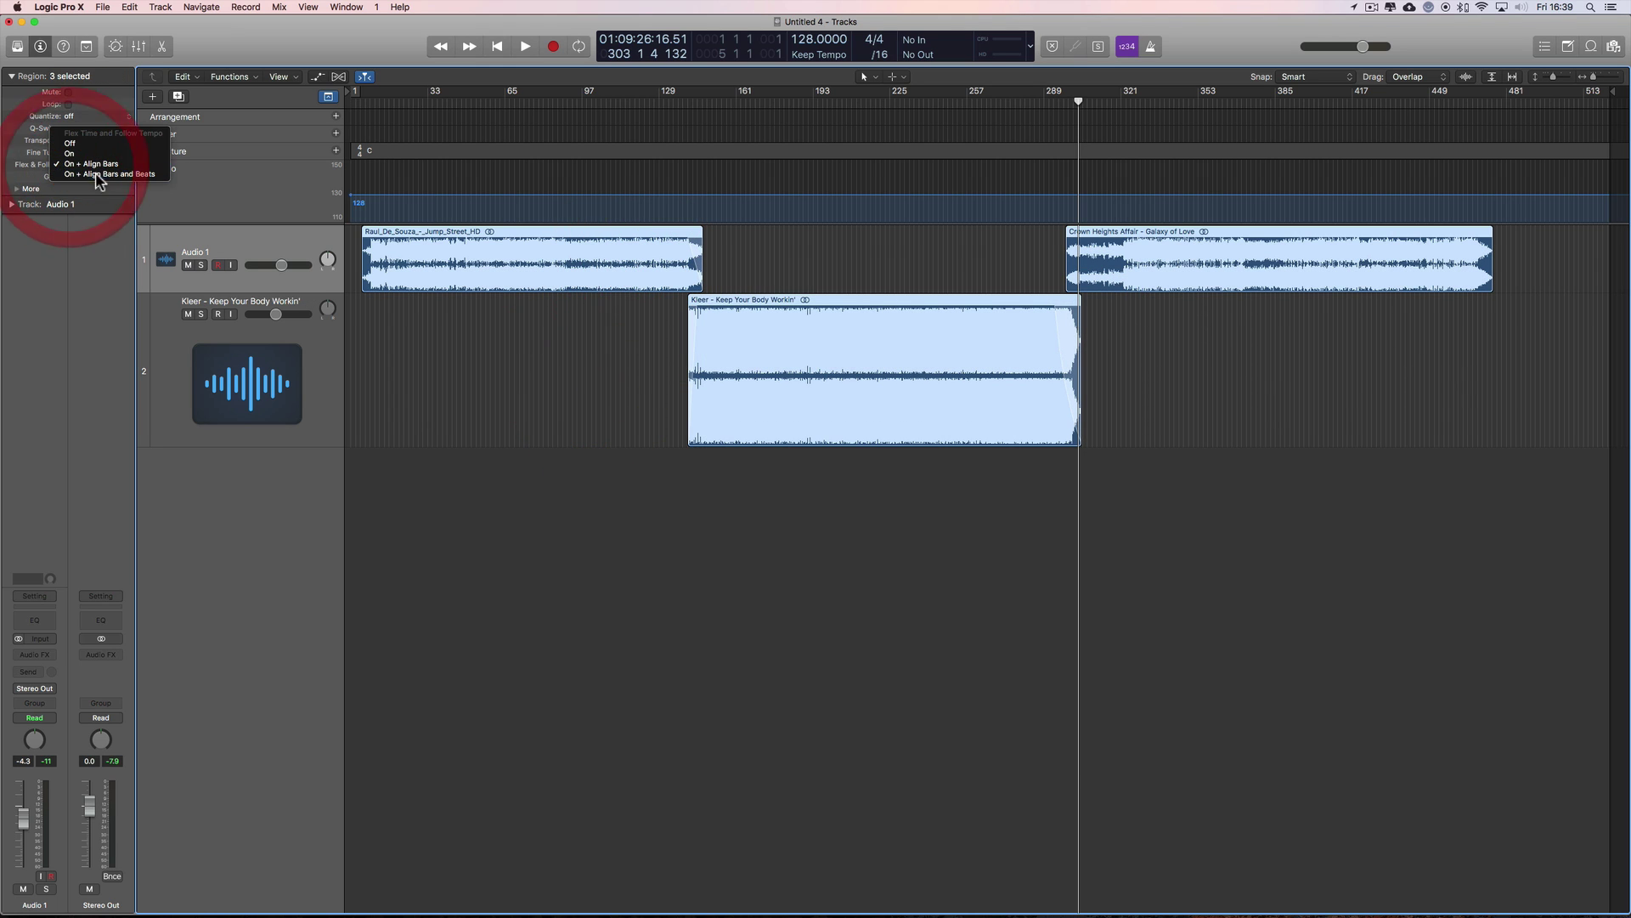
pyautogui.click(102, 163)
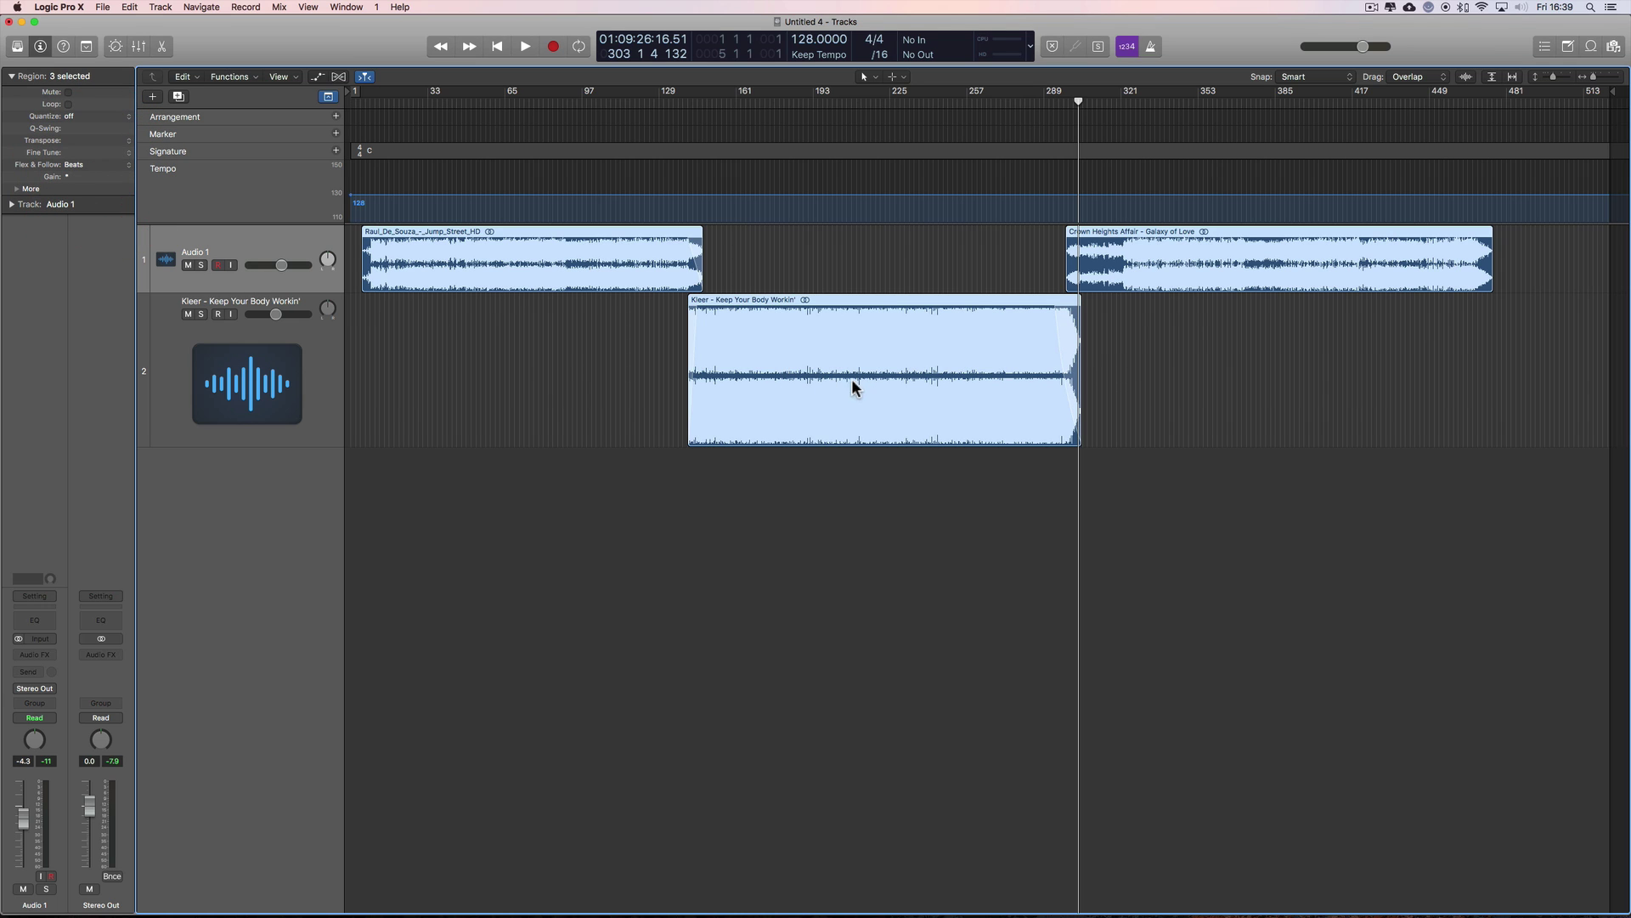
pyautogui.click(69, 170)
pyautogui.click(82, 157)
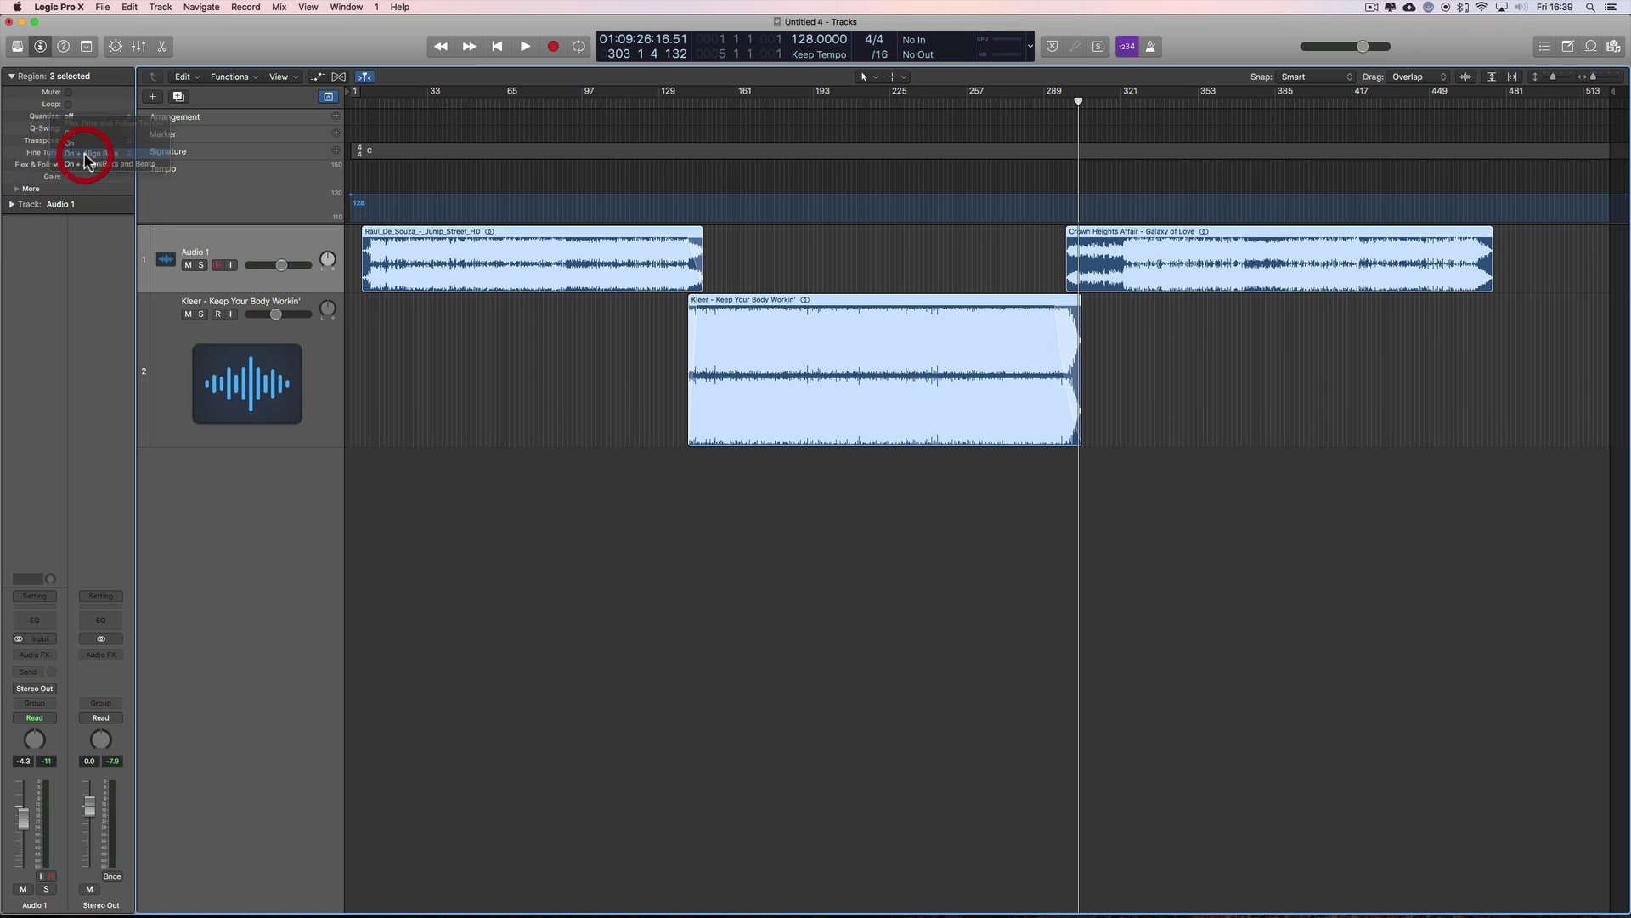
pyautogui.click(73, 167)
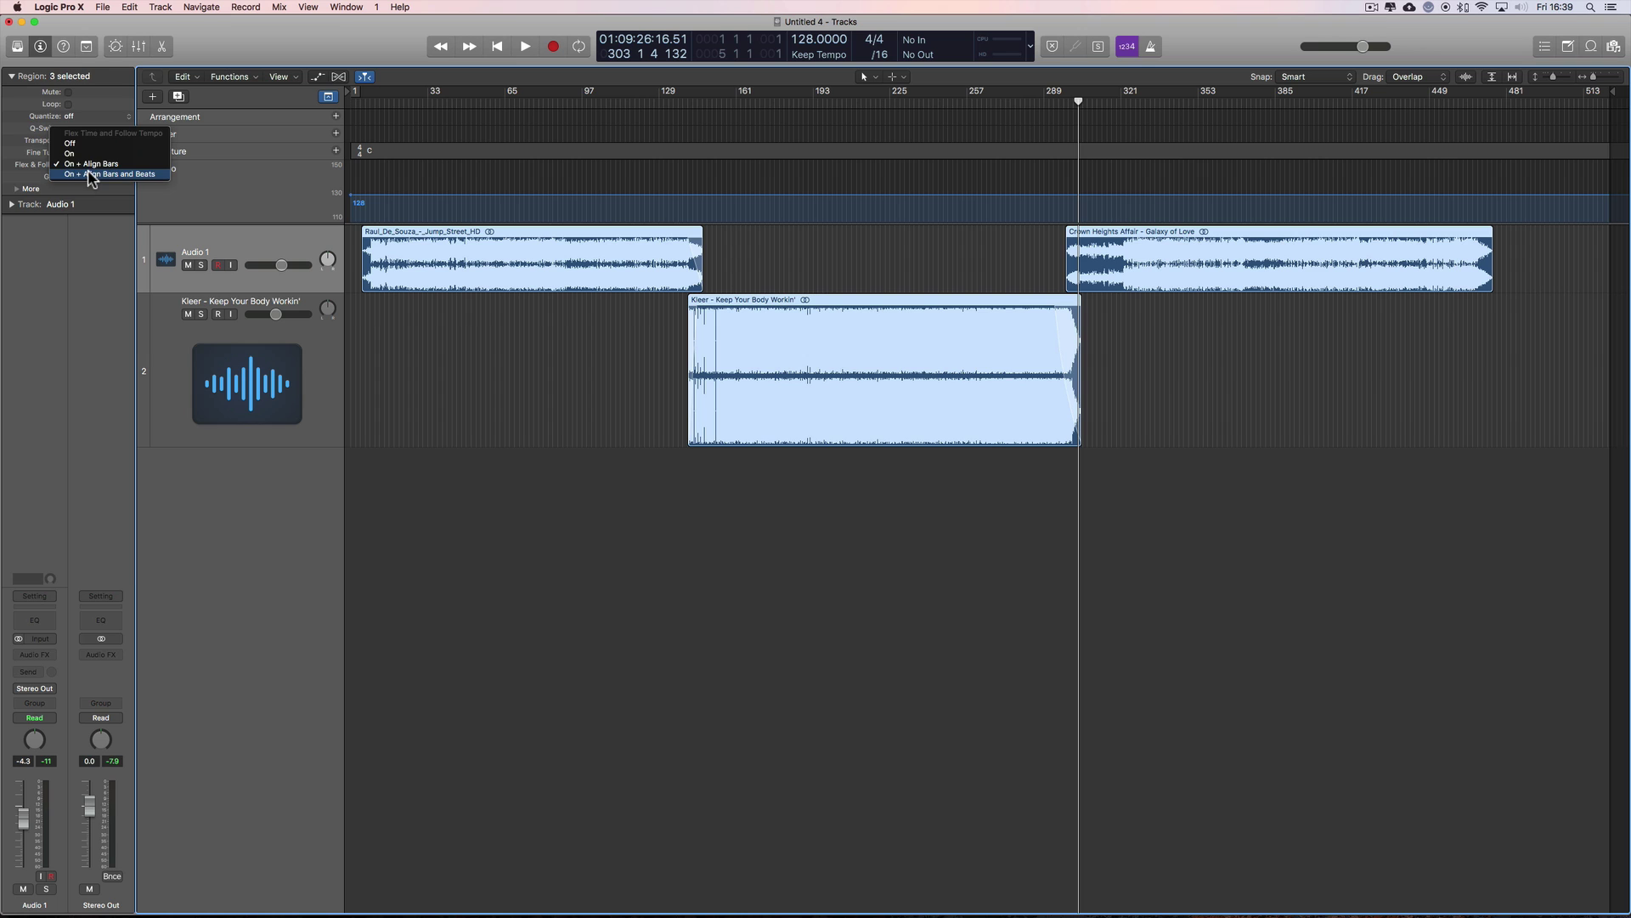
pyautogui.click(91, 166)
# Play the Raul De Souza song from about bar 97, and check its transition into the Kleer song up close
pyautogui.click(584, 100)
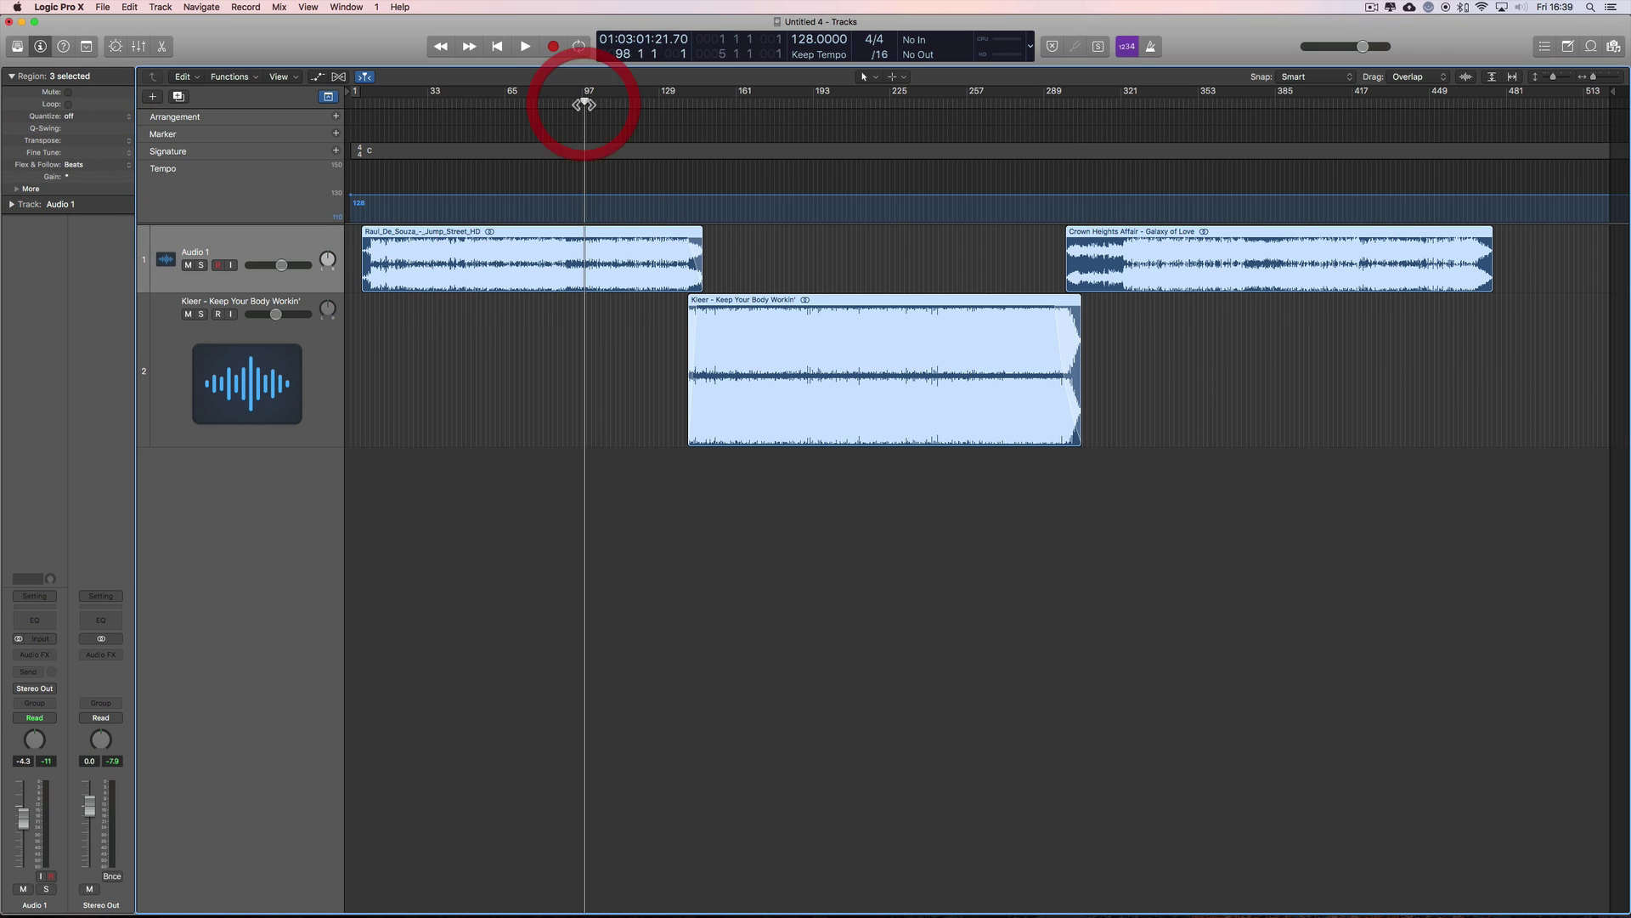
pyautogui.press('space')
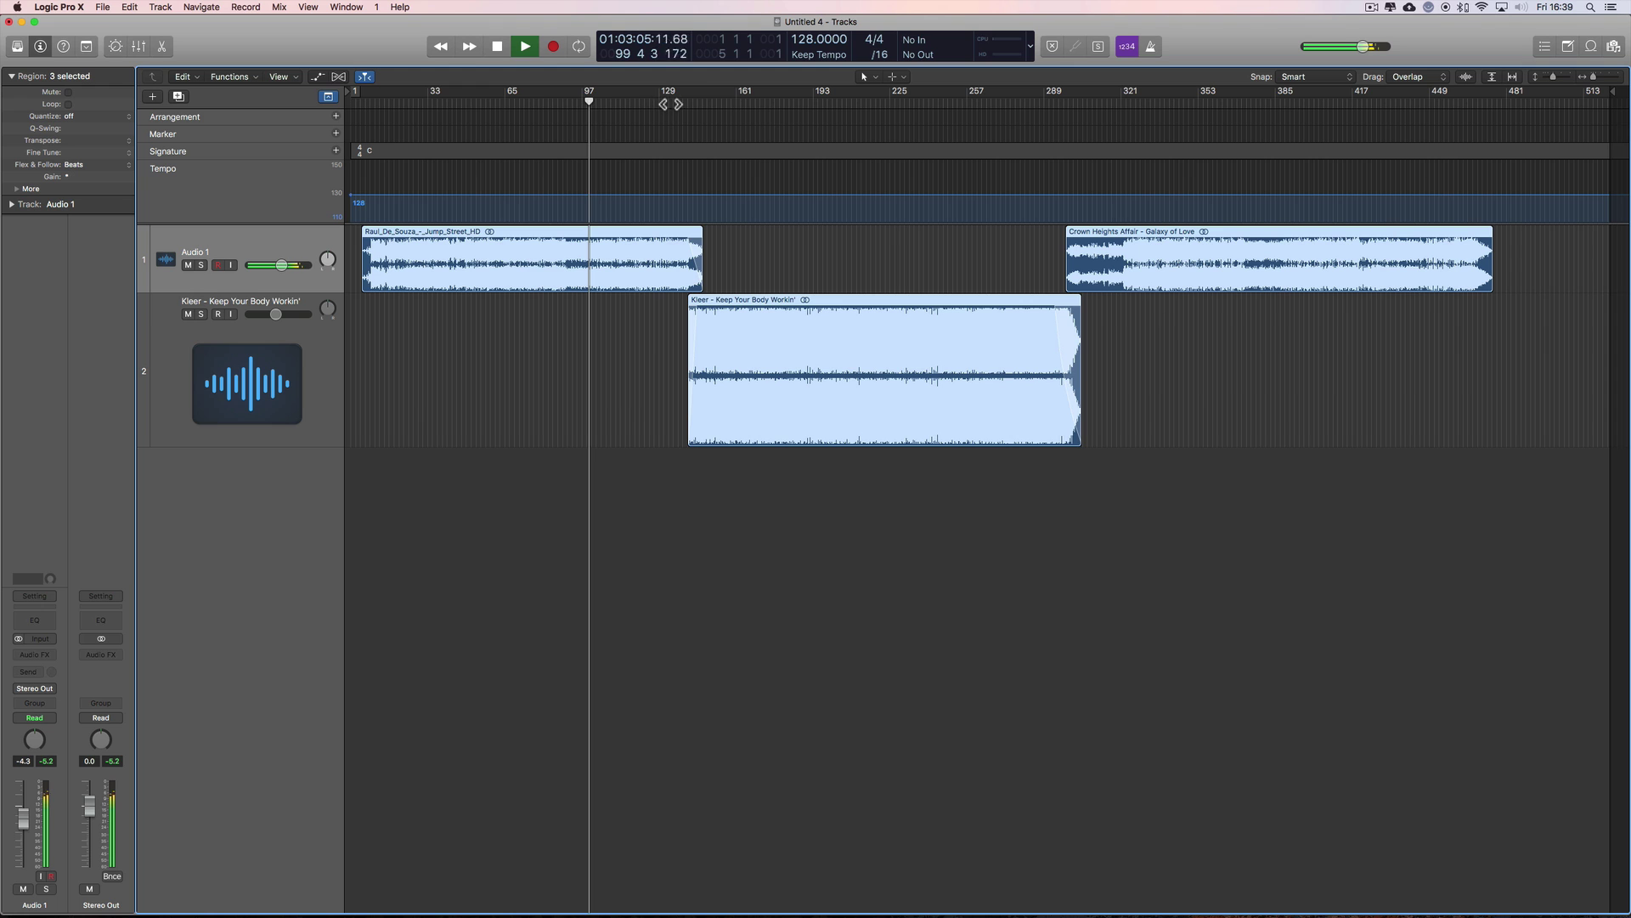
pyautogui.click(670, 100)
pyautogui.click(1609, 76)
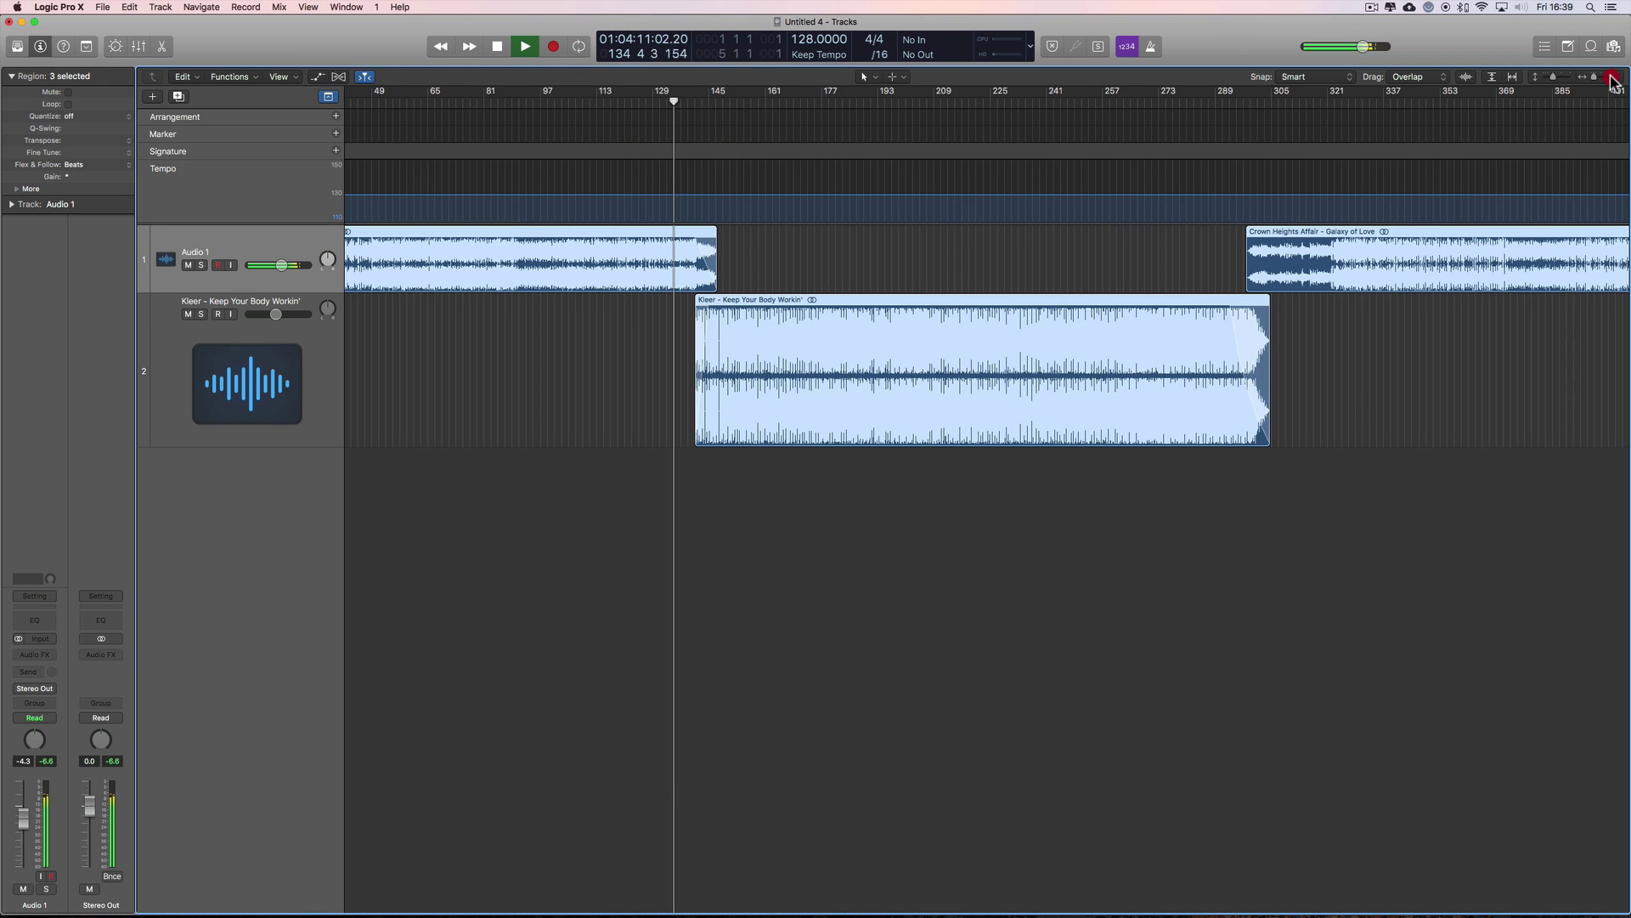
pyautogui.hscroll(5, 1272, 321)
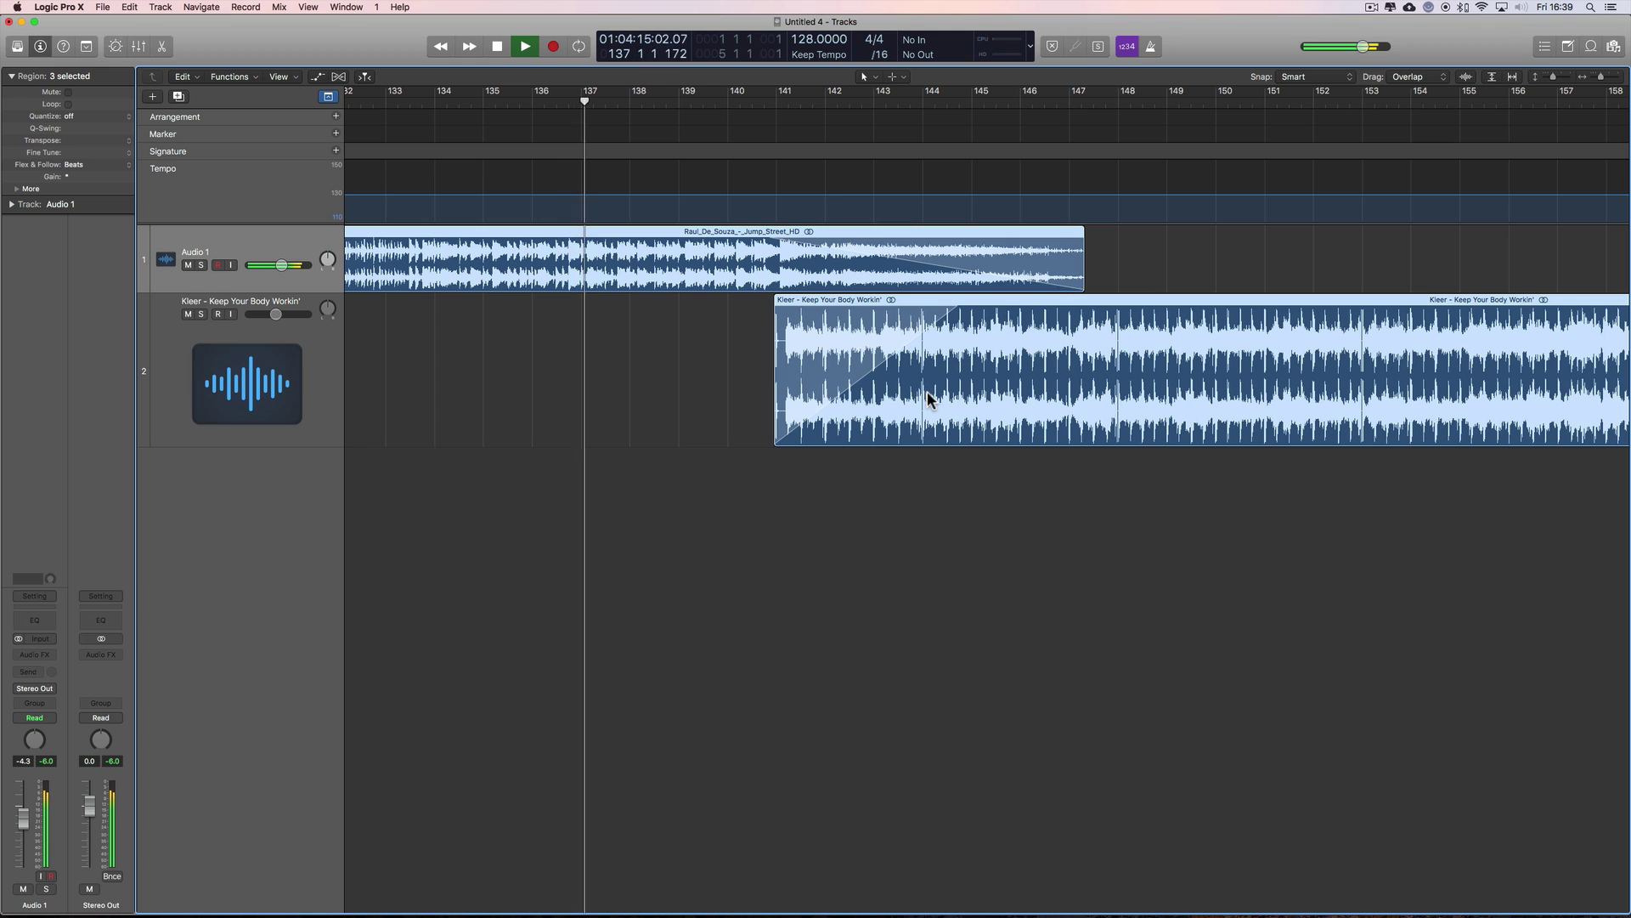
pyautogui.click(698, 100)
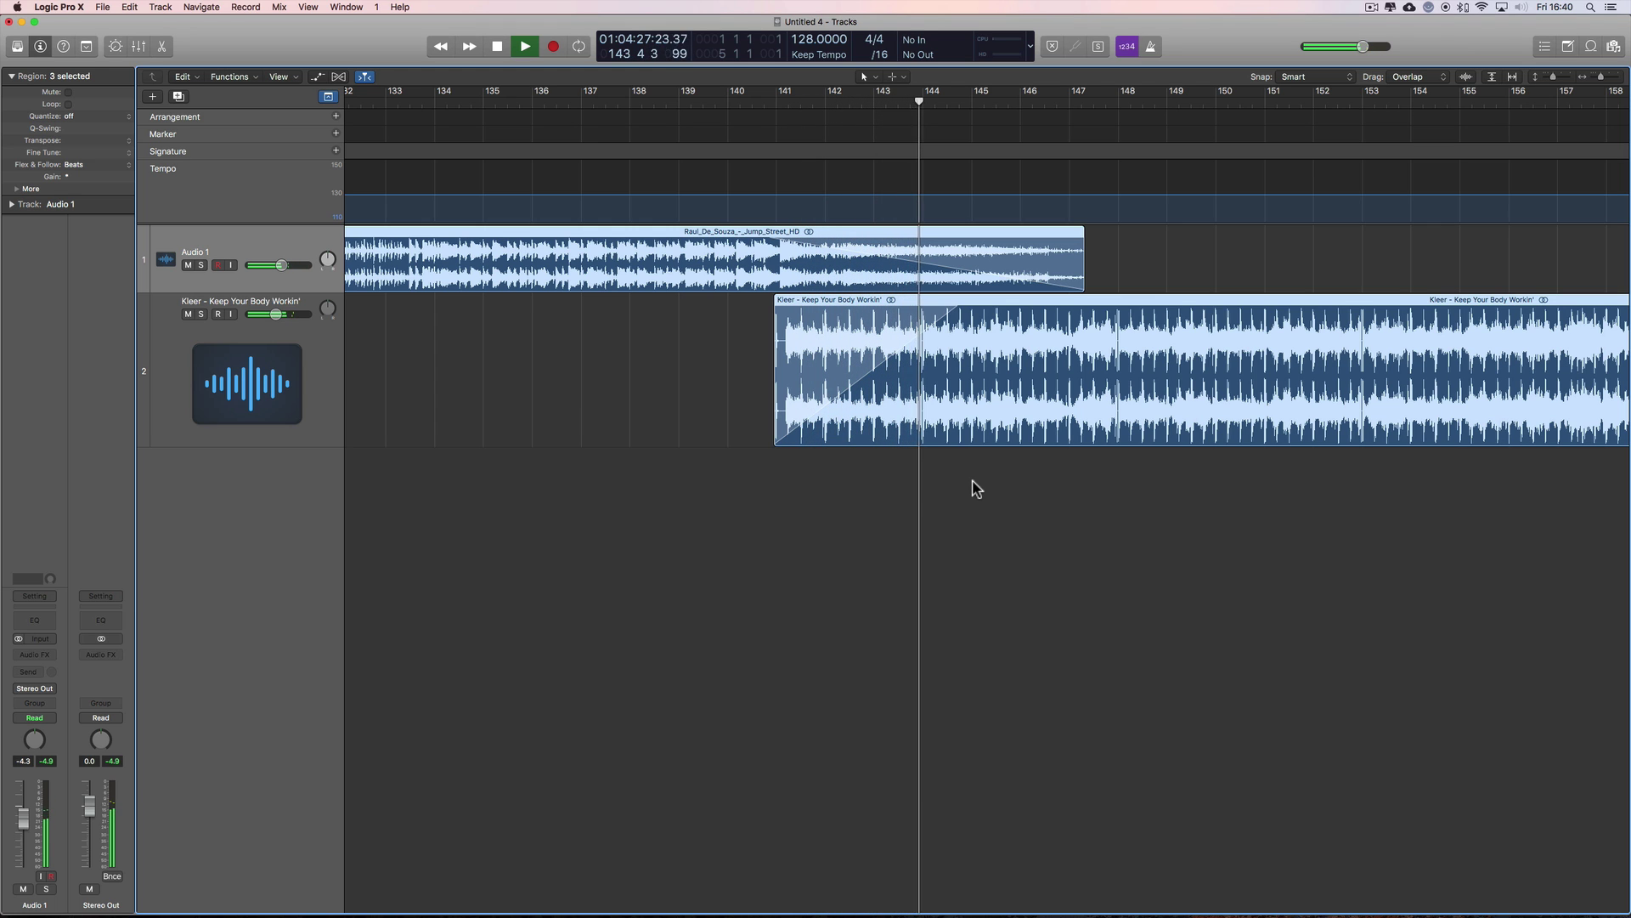
pyautogui.hscroll(5, 975, 489)
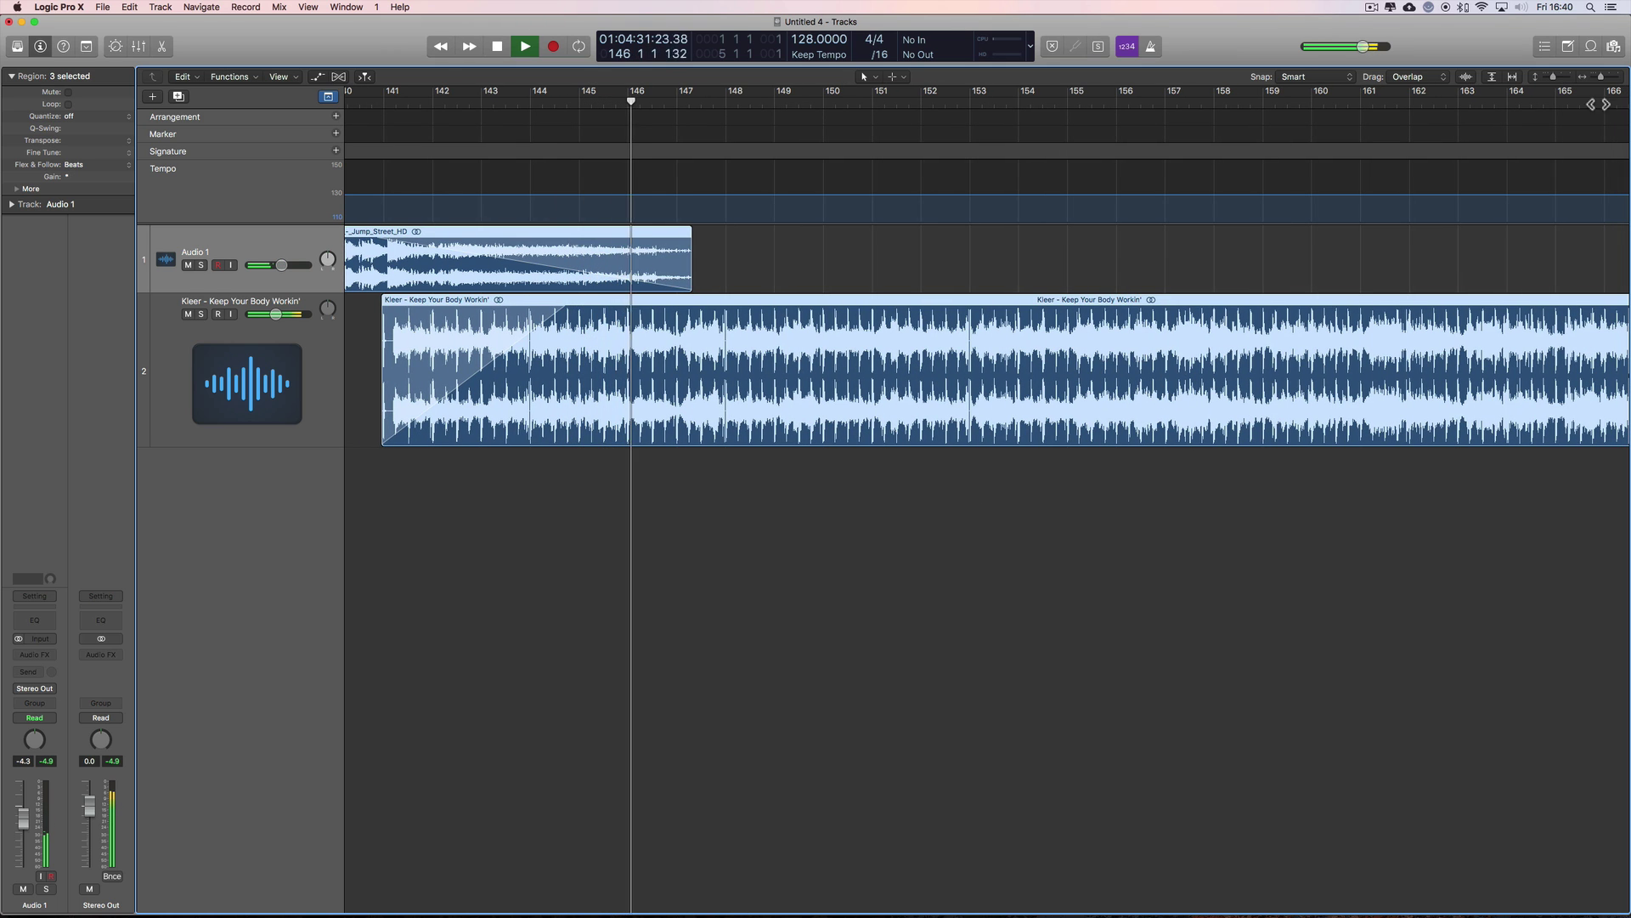
# Play the transition from the end of the Kleer song into the Crown Heights Affair song, starting around bar 293
pyautogui.click(1595, 77)
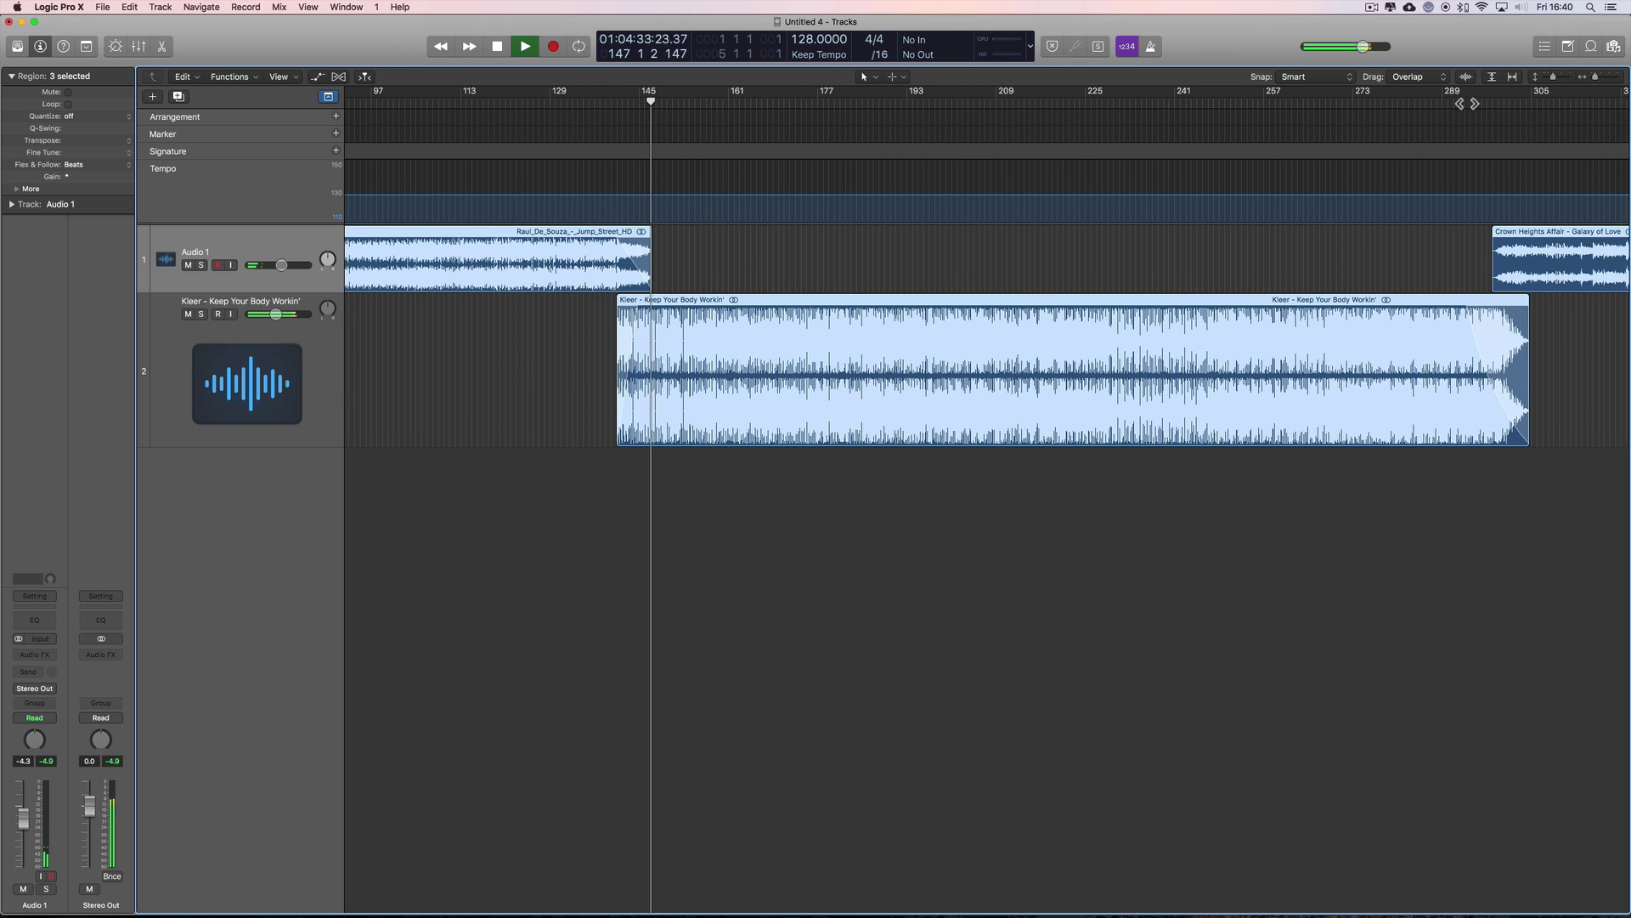
pyautogui.click(1465, 93)
pyautogui.hscroll(5, 1541, 243)
pyautogui.click(1612, 81)
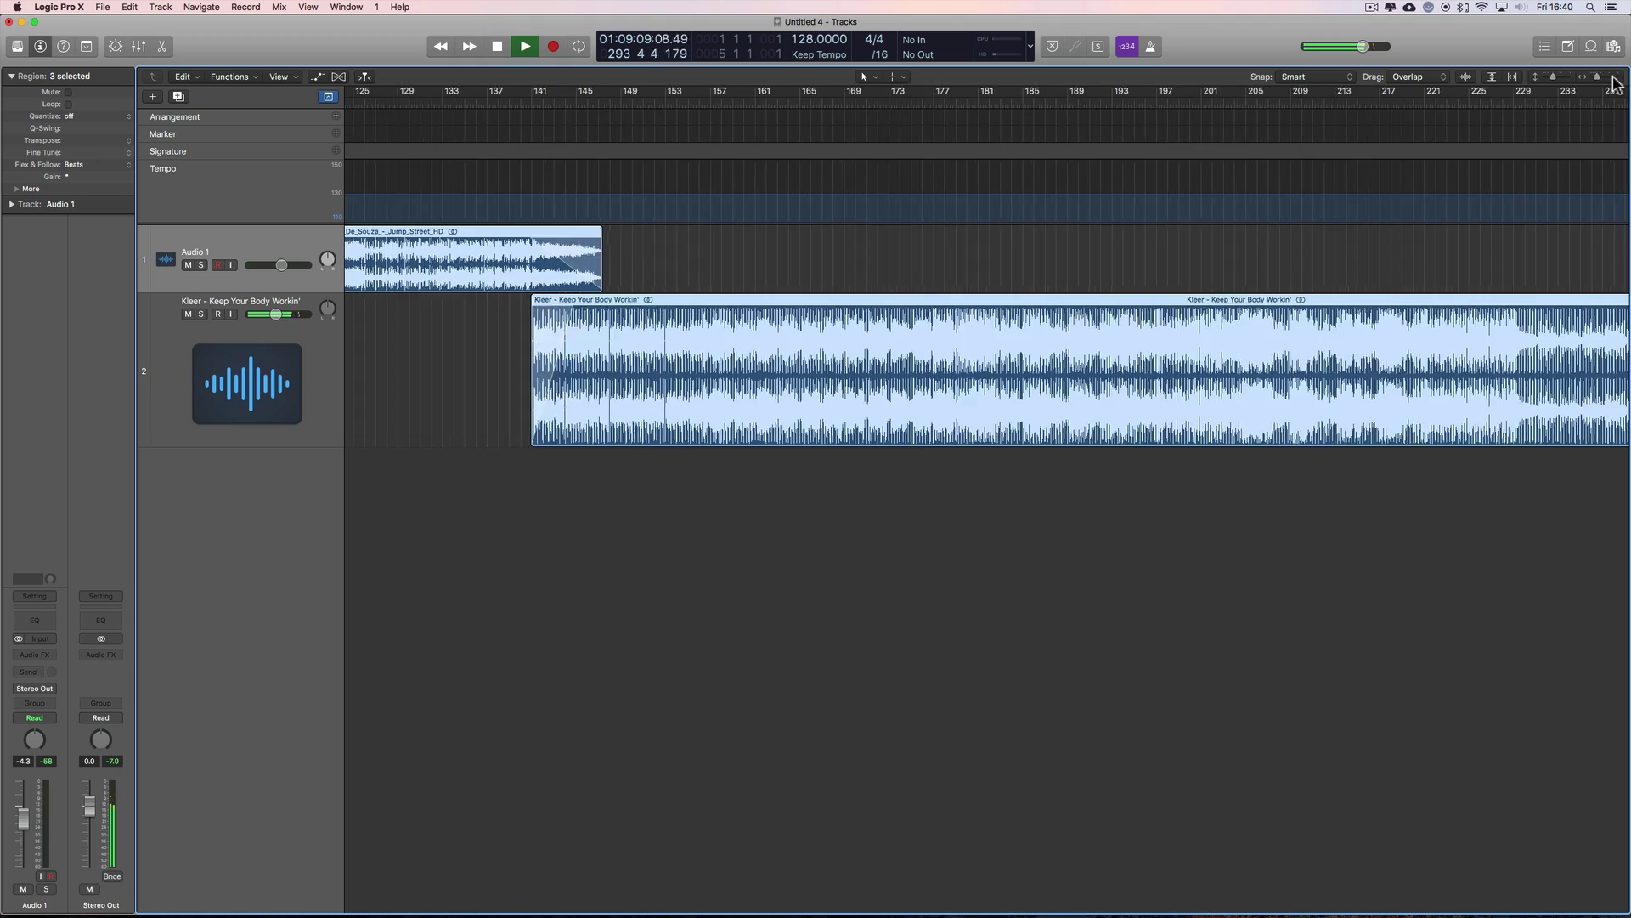
pyautogui.hscroll(10, 1464, 179)
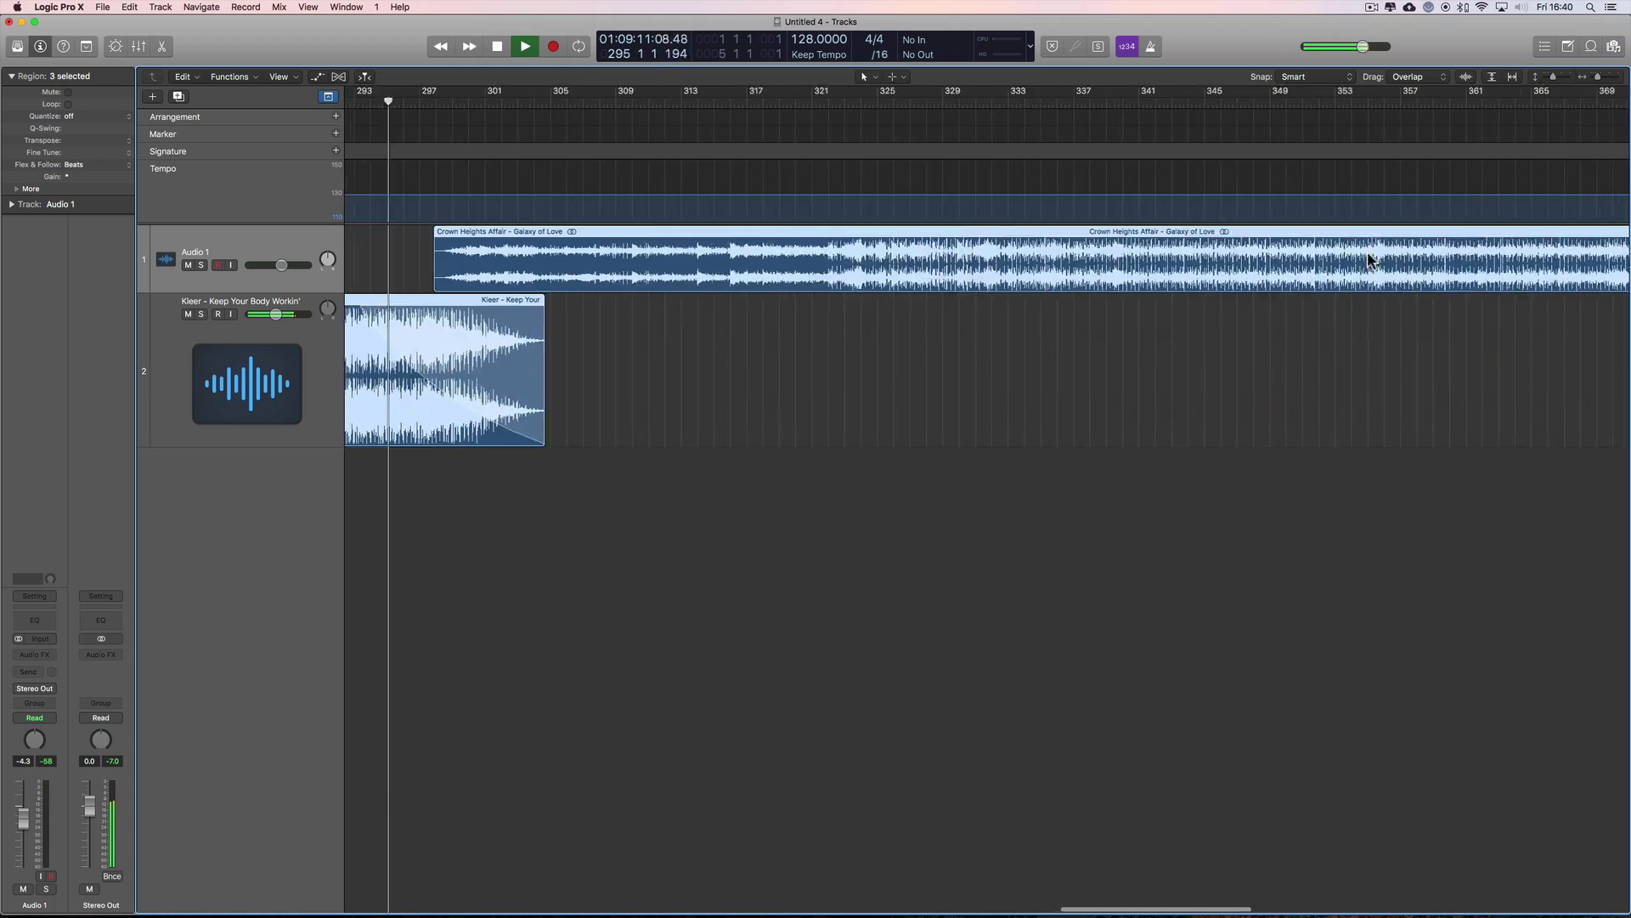
pyautogui.hscroll(-4, 1221, 328)
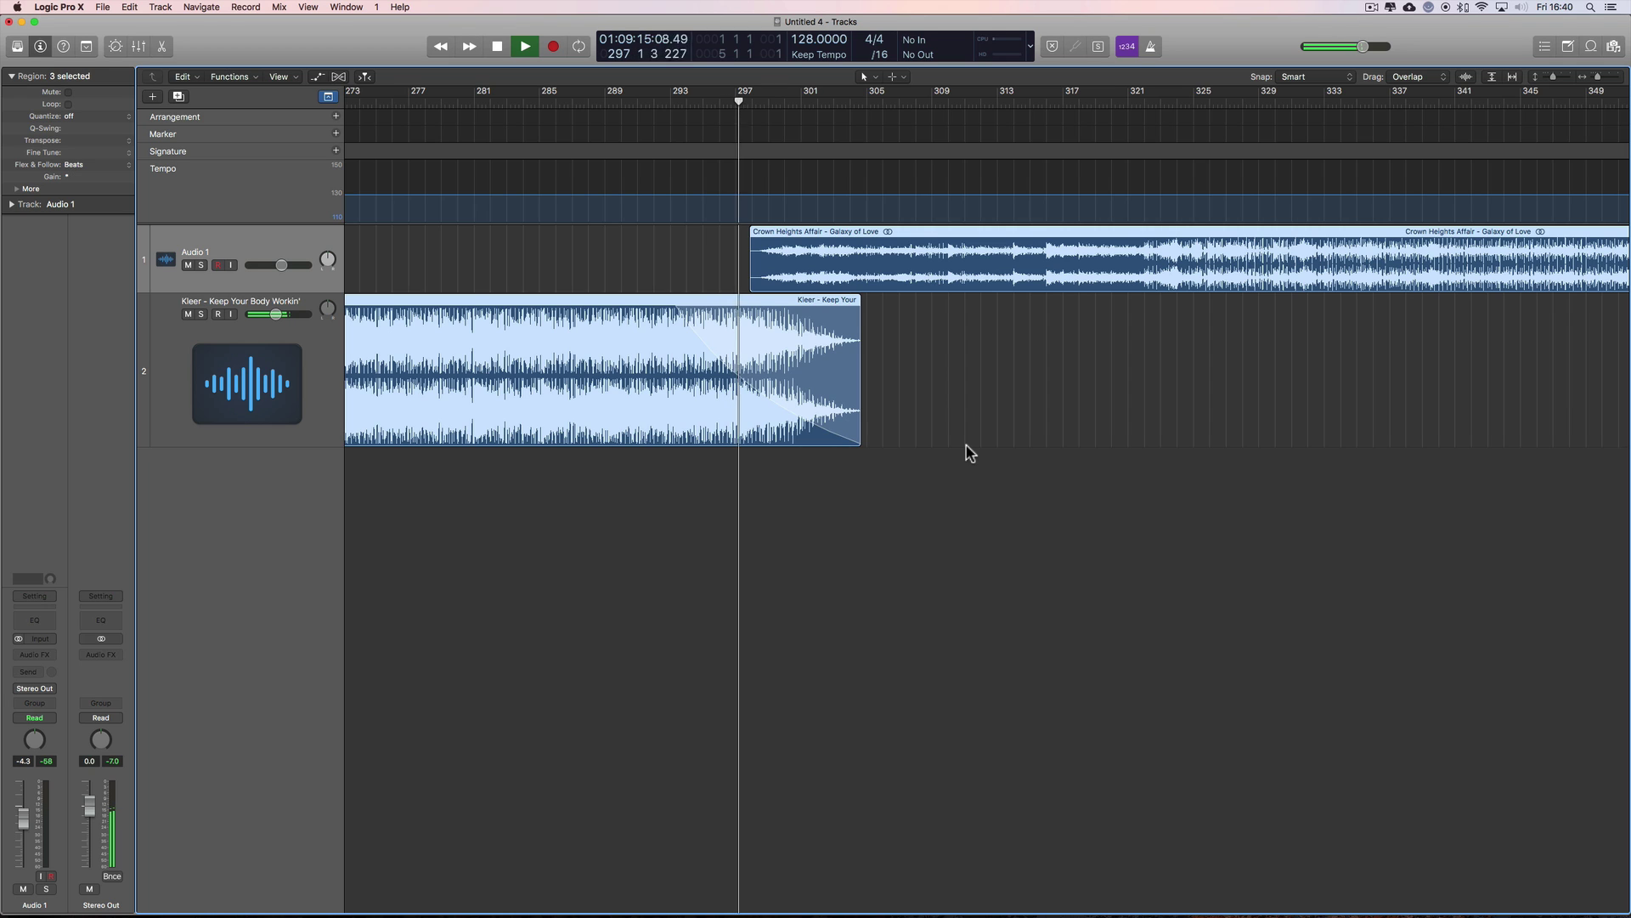
# Raise the Audio 1 track volume to -2.7 dB during playback, stop, and show the whole arrangement
pyautogui.click(283, 266)
pyautogui.moveTo(287, 270); pyautogui.dragTo(295, 267)
pyautogui.press('space')
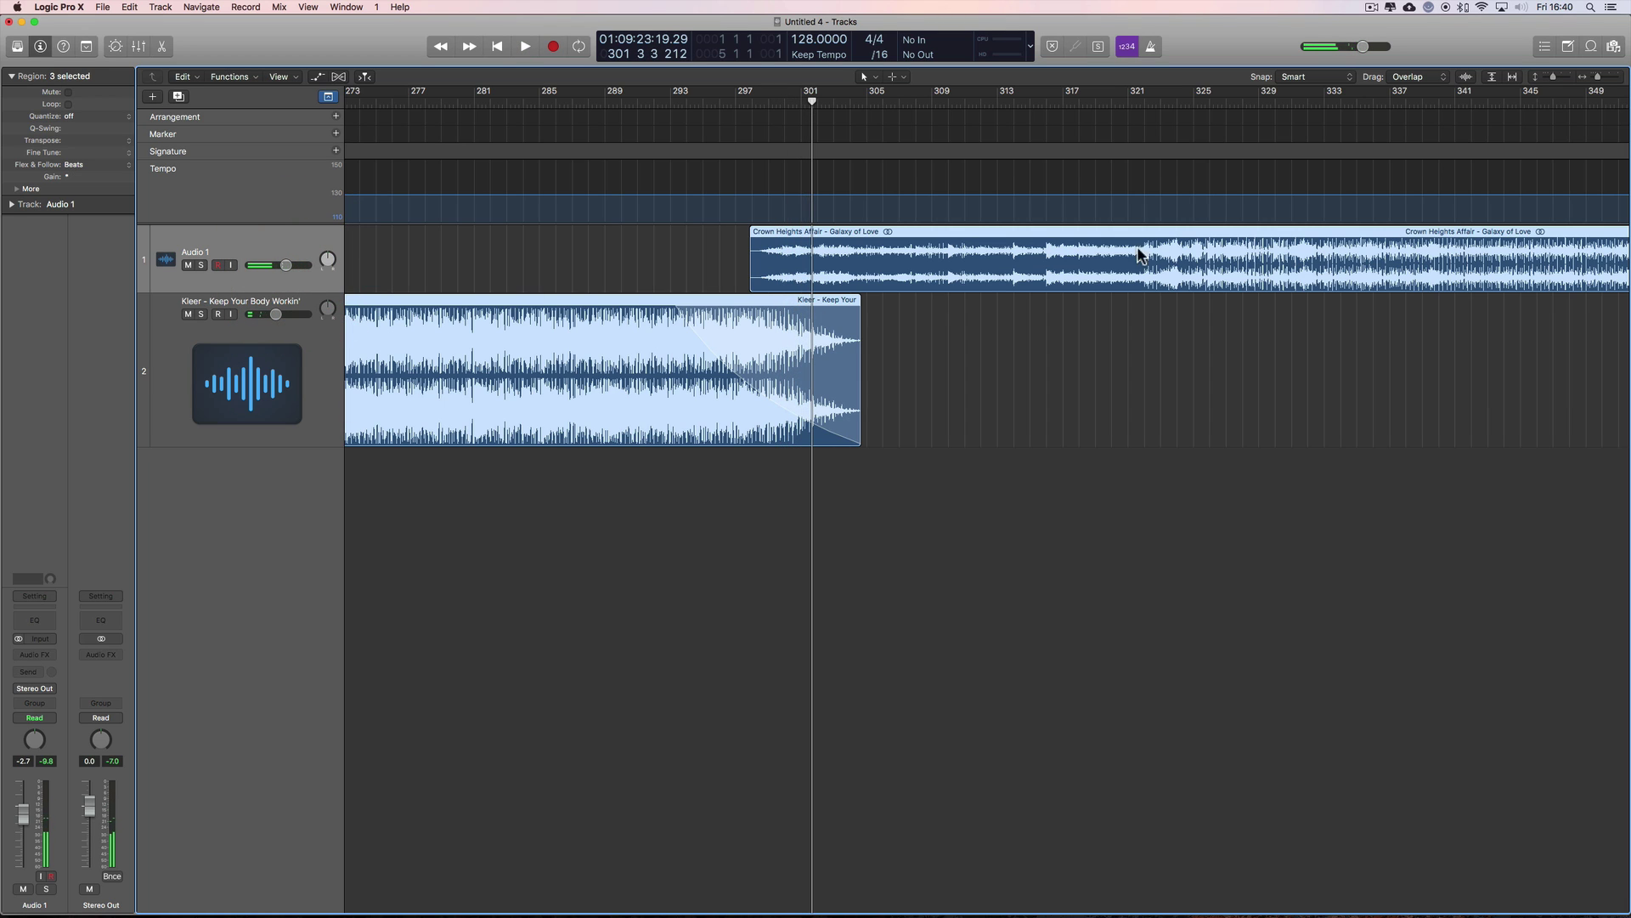
pyautogui.moveTo(1597, 82); pyautogui.dragTo(1592, 82)
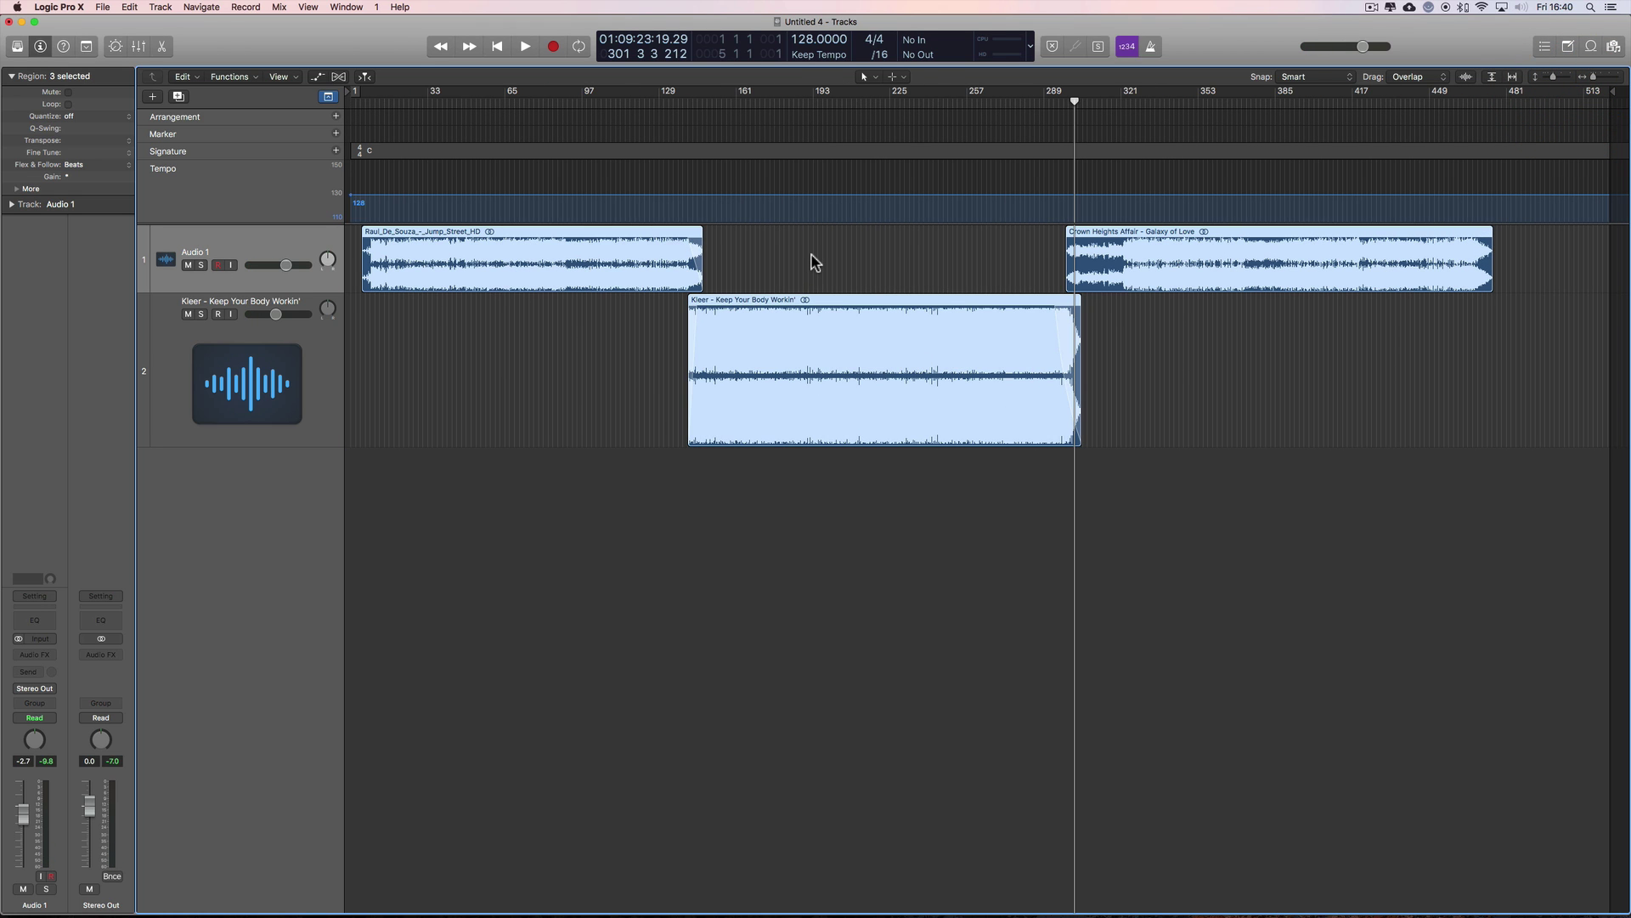